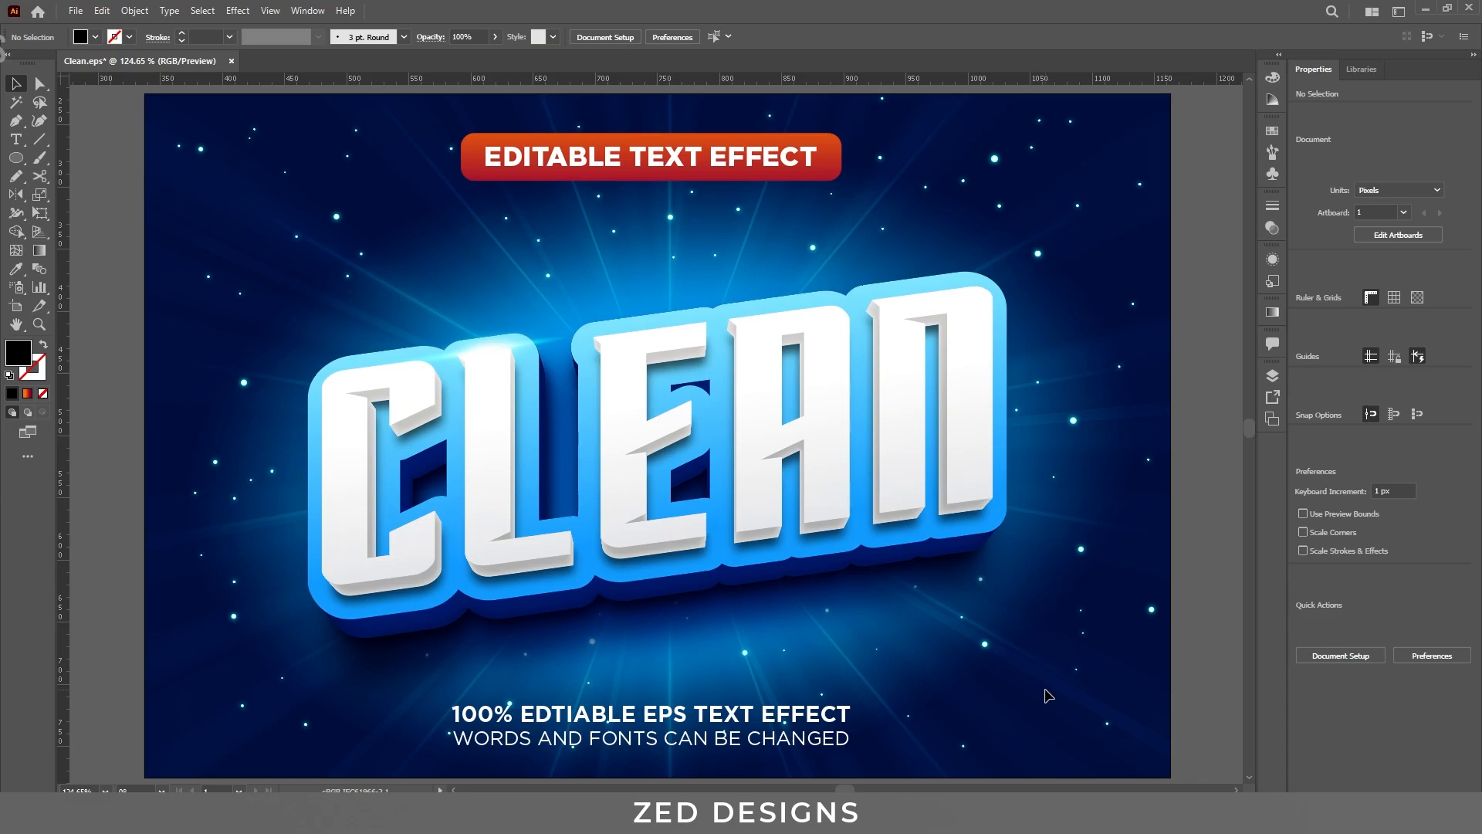
Step: Delete the existing styled CLEAN text from the artboard
left_click(494, 382)
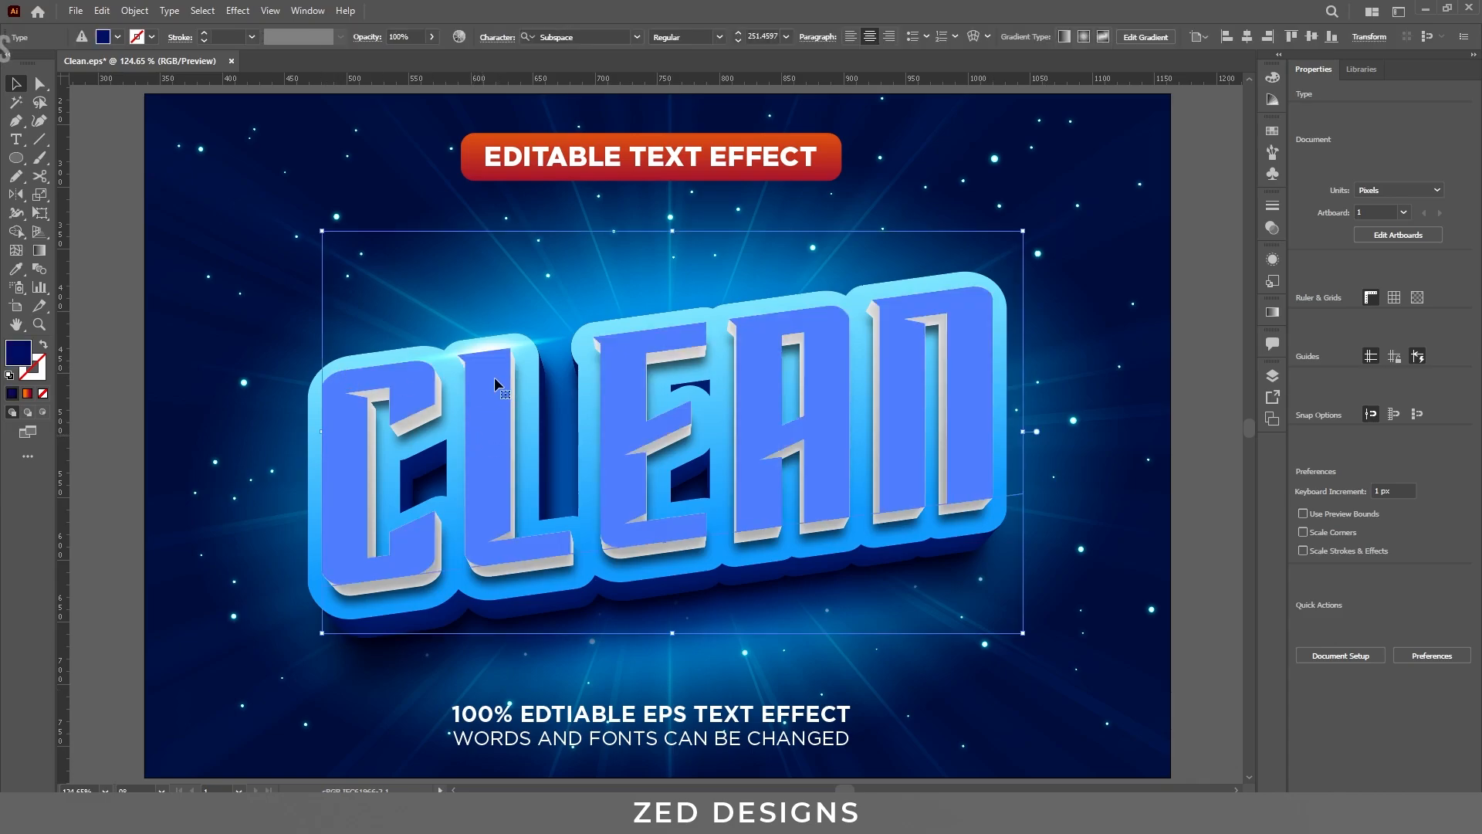
key("Delete")
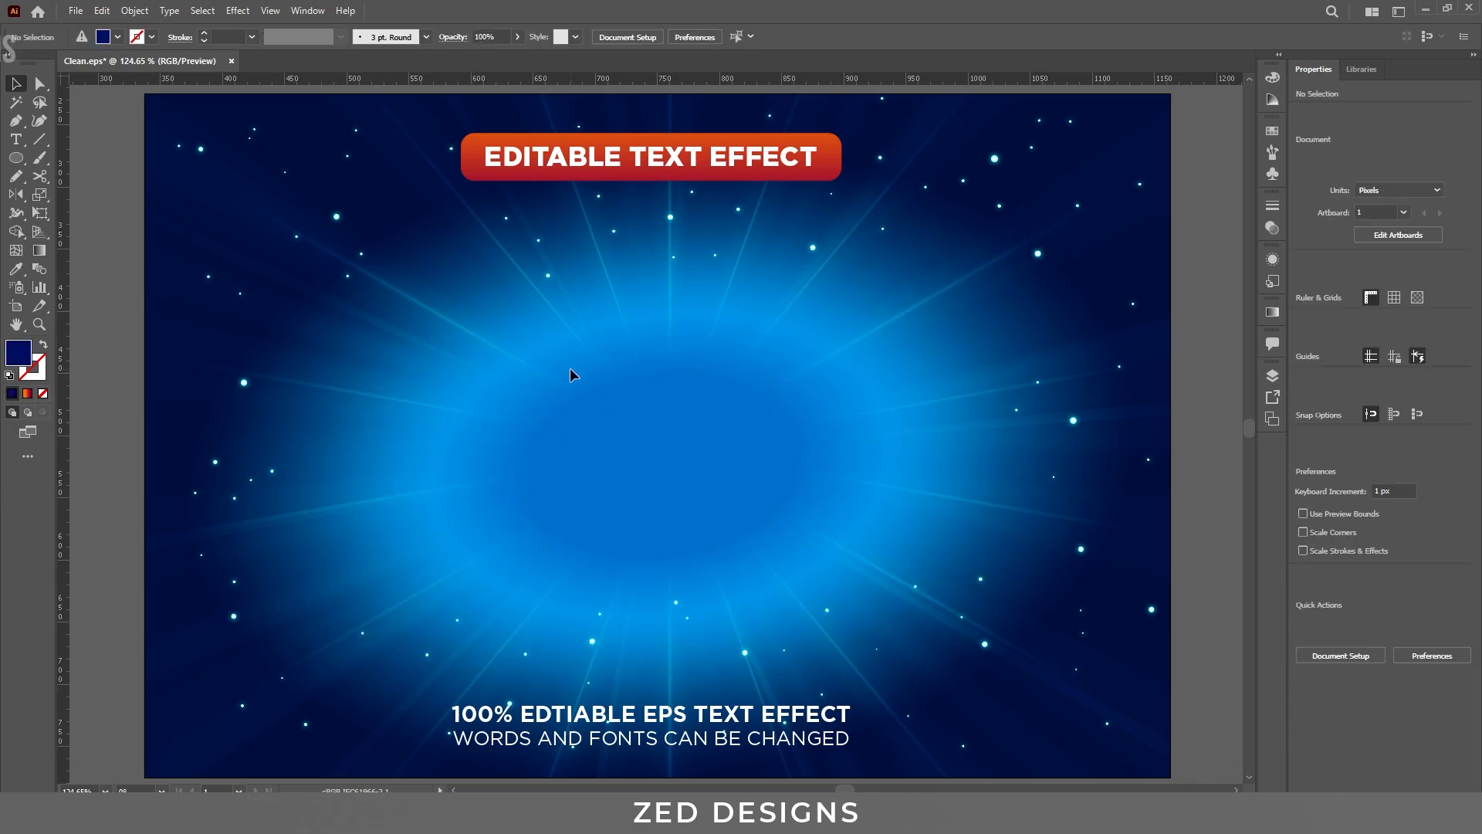
key("t")
left_click_drag(554, 336, 615, 425)
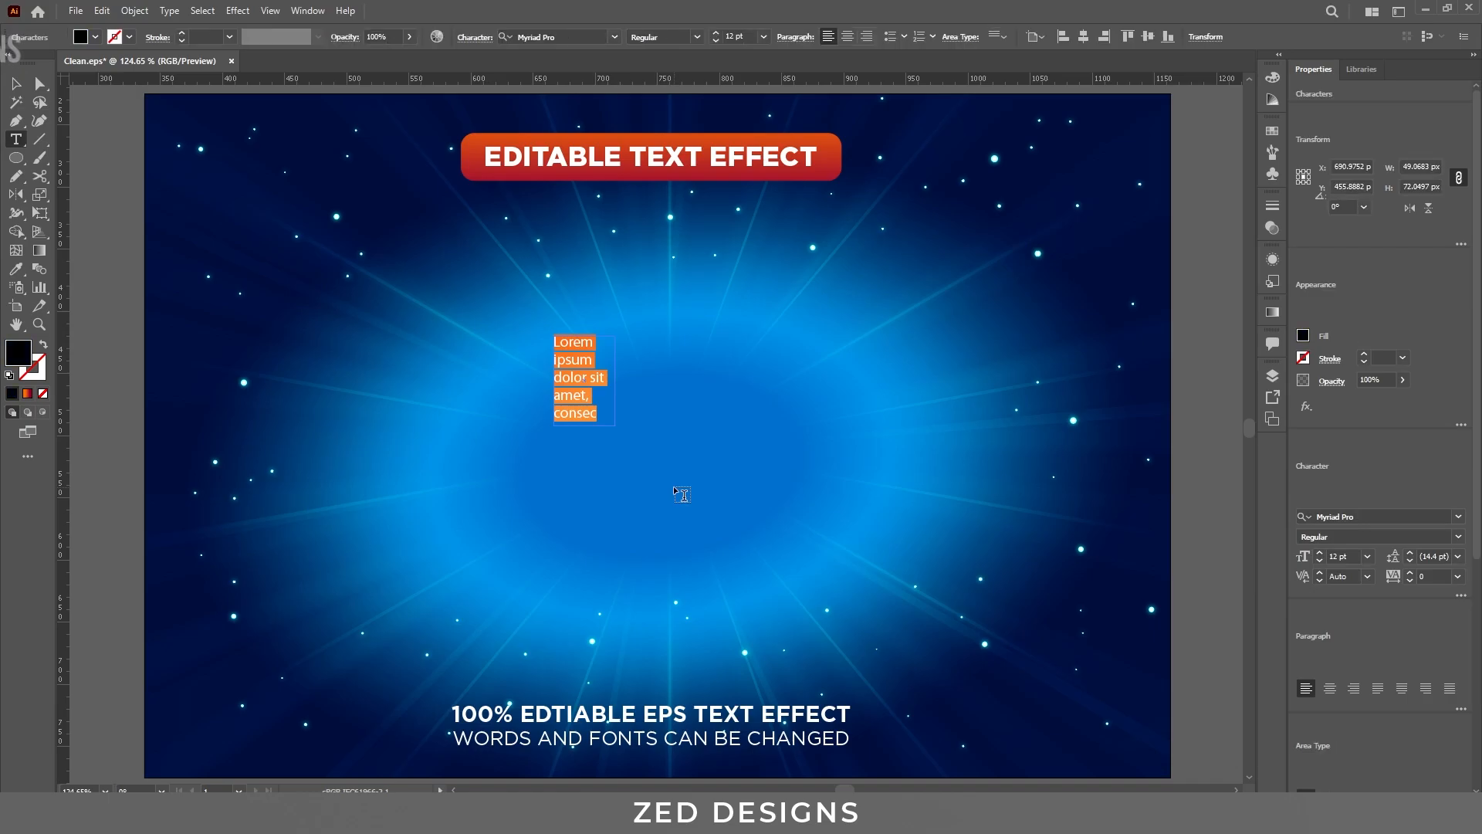
key("Escape")
key("Delete")
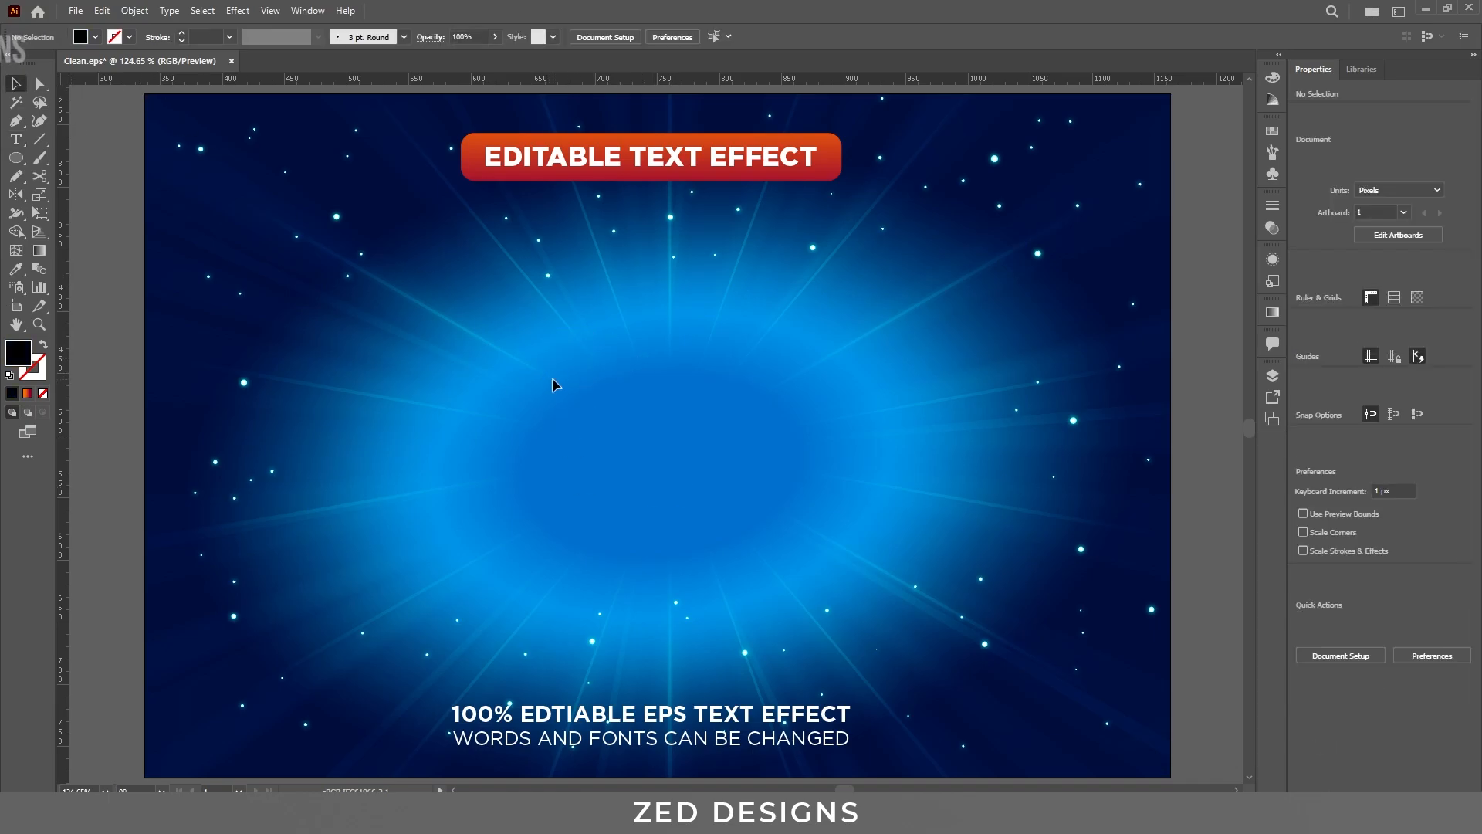
Step: Add a point text object reading "CLEAN" over the blue glow on the artboard
key("t")
left_click(557, 364)
type("s")
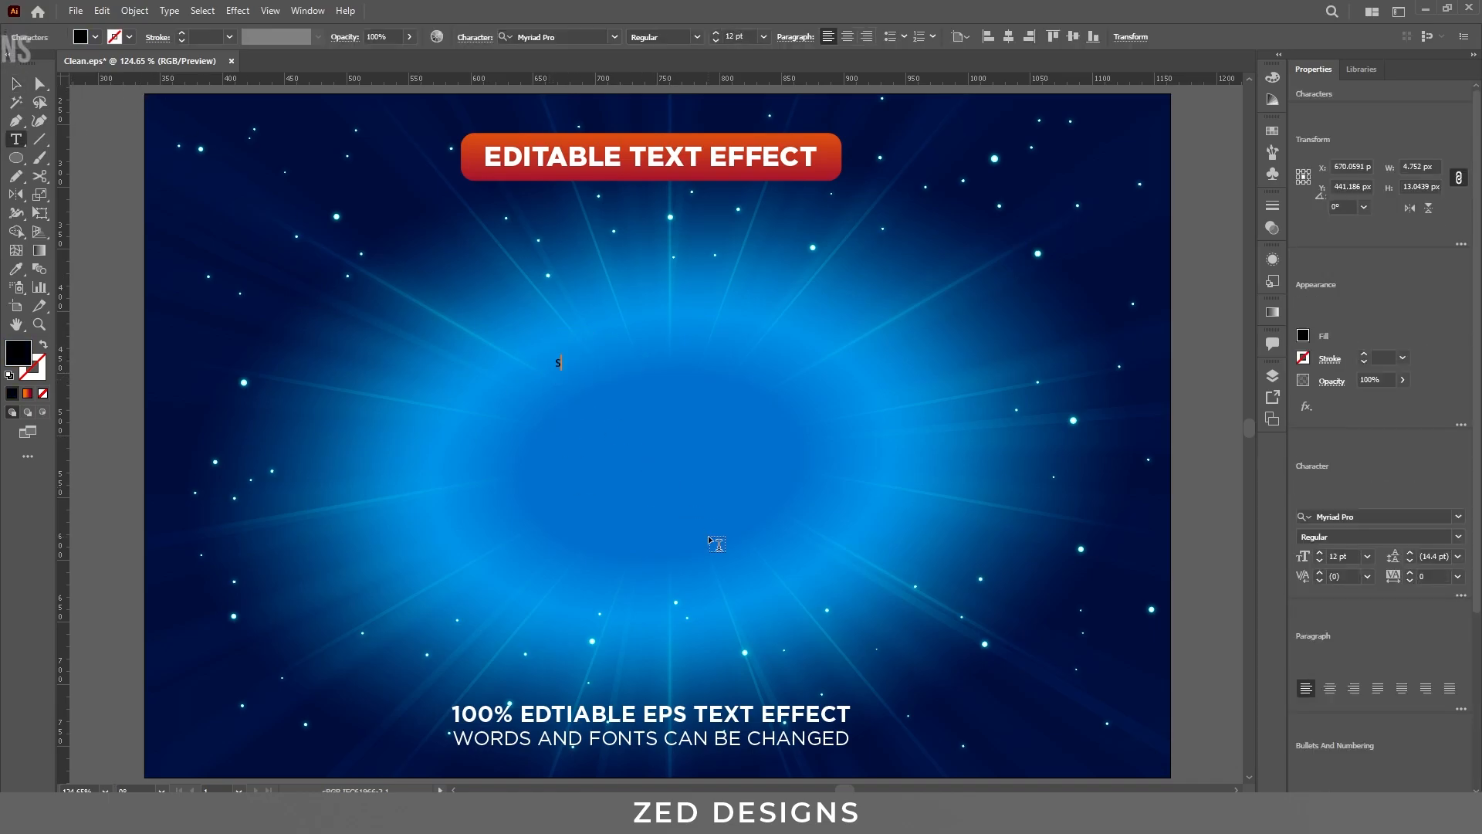
type("CLEAN")
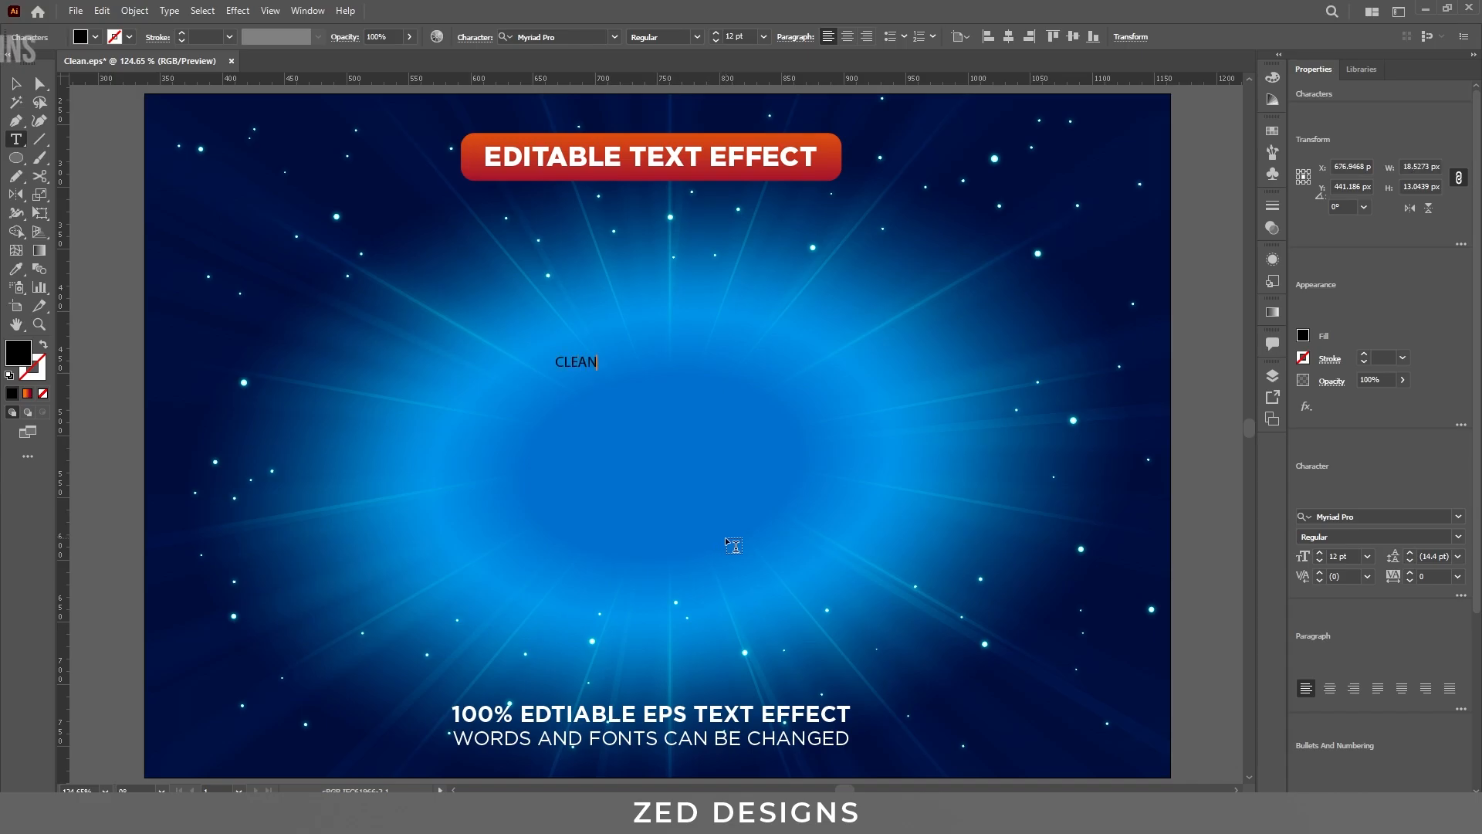
left_click(16, 85)
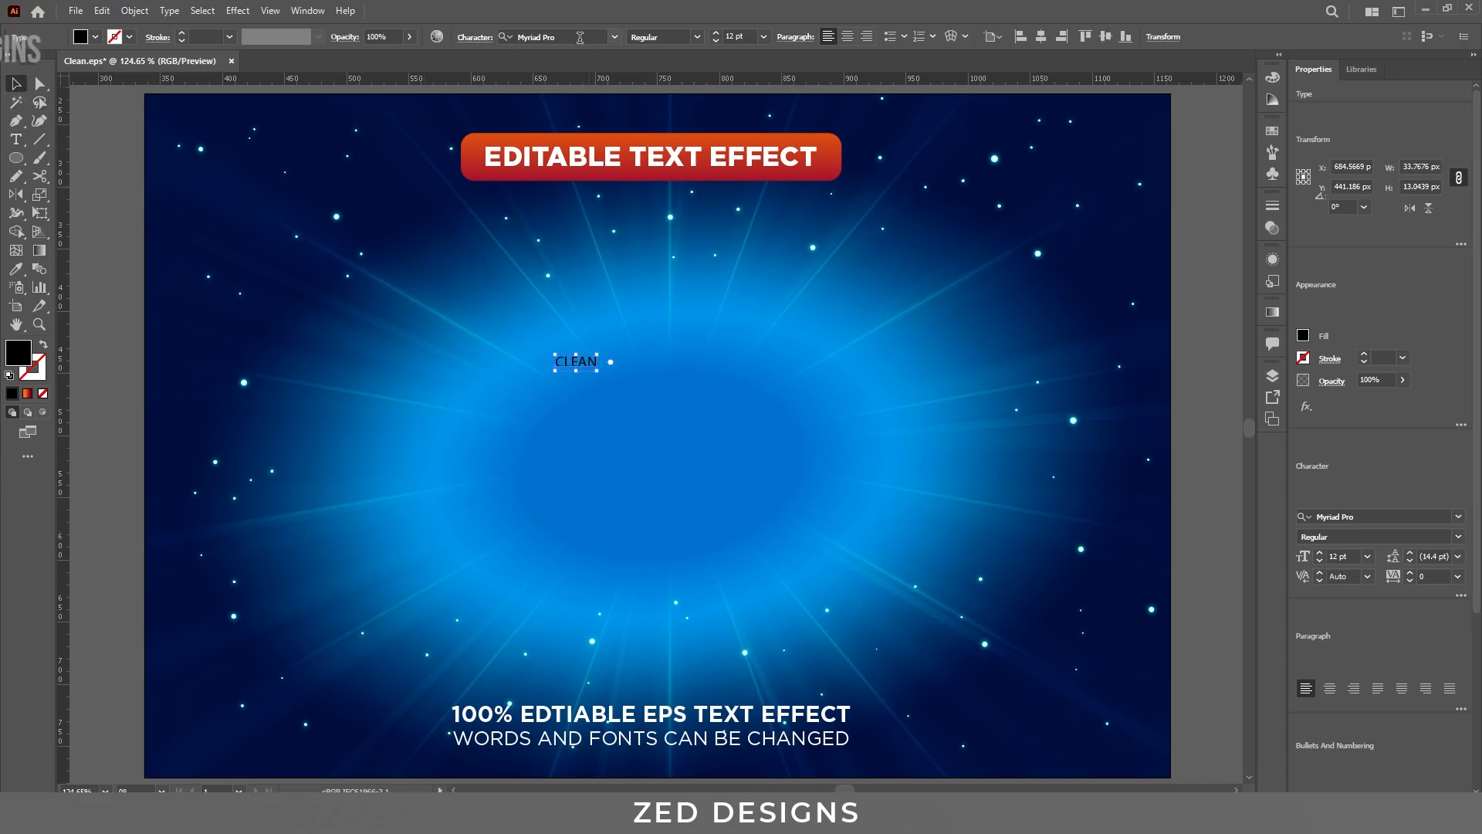
Step: Set the CLEAN text to the Subspace Regular font at 250 pt
left_click(615, 37)
type("SUB")
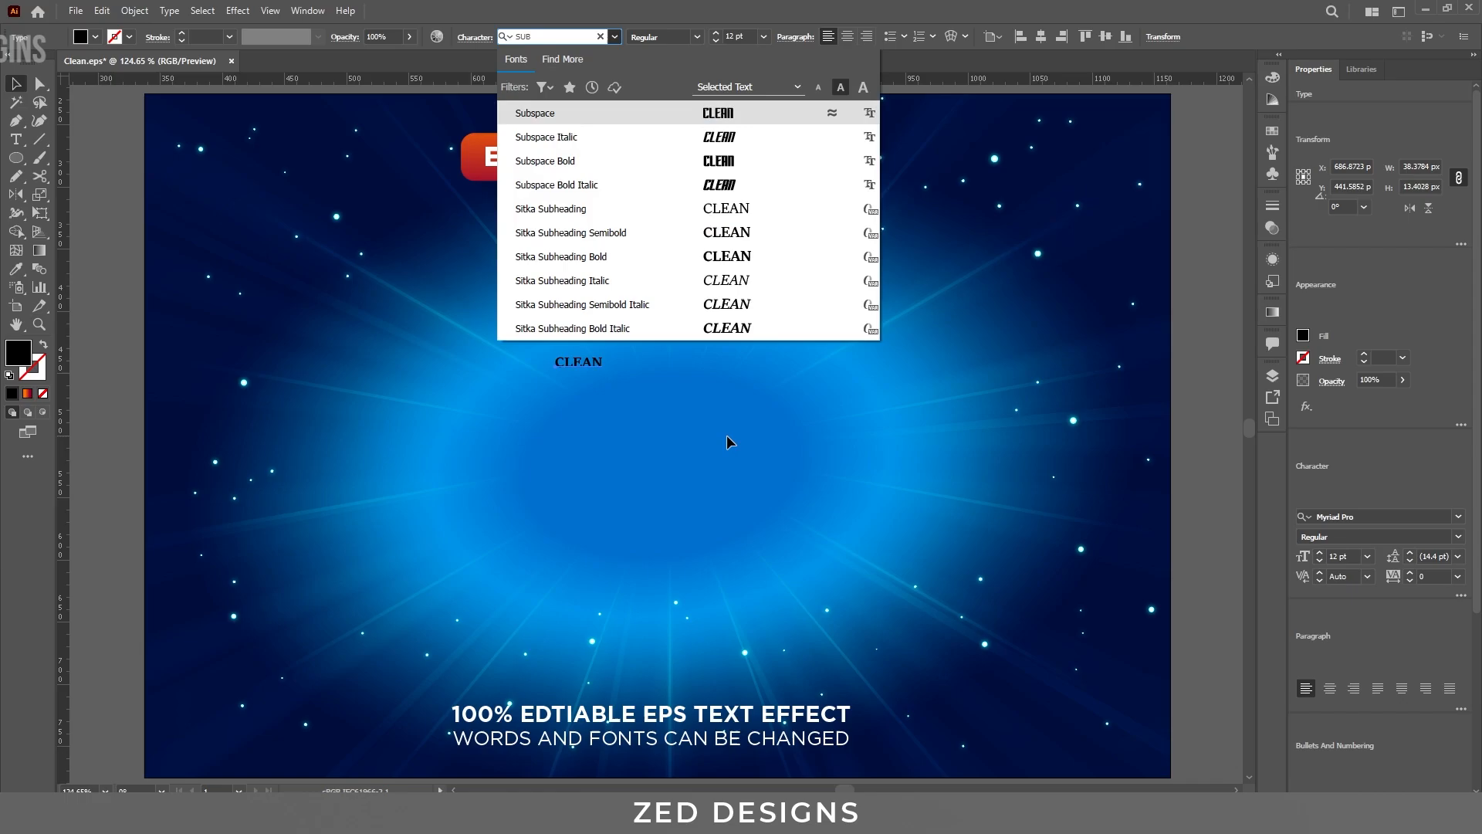
left_click(734, 110)
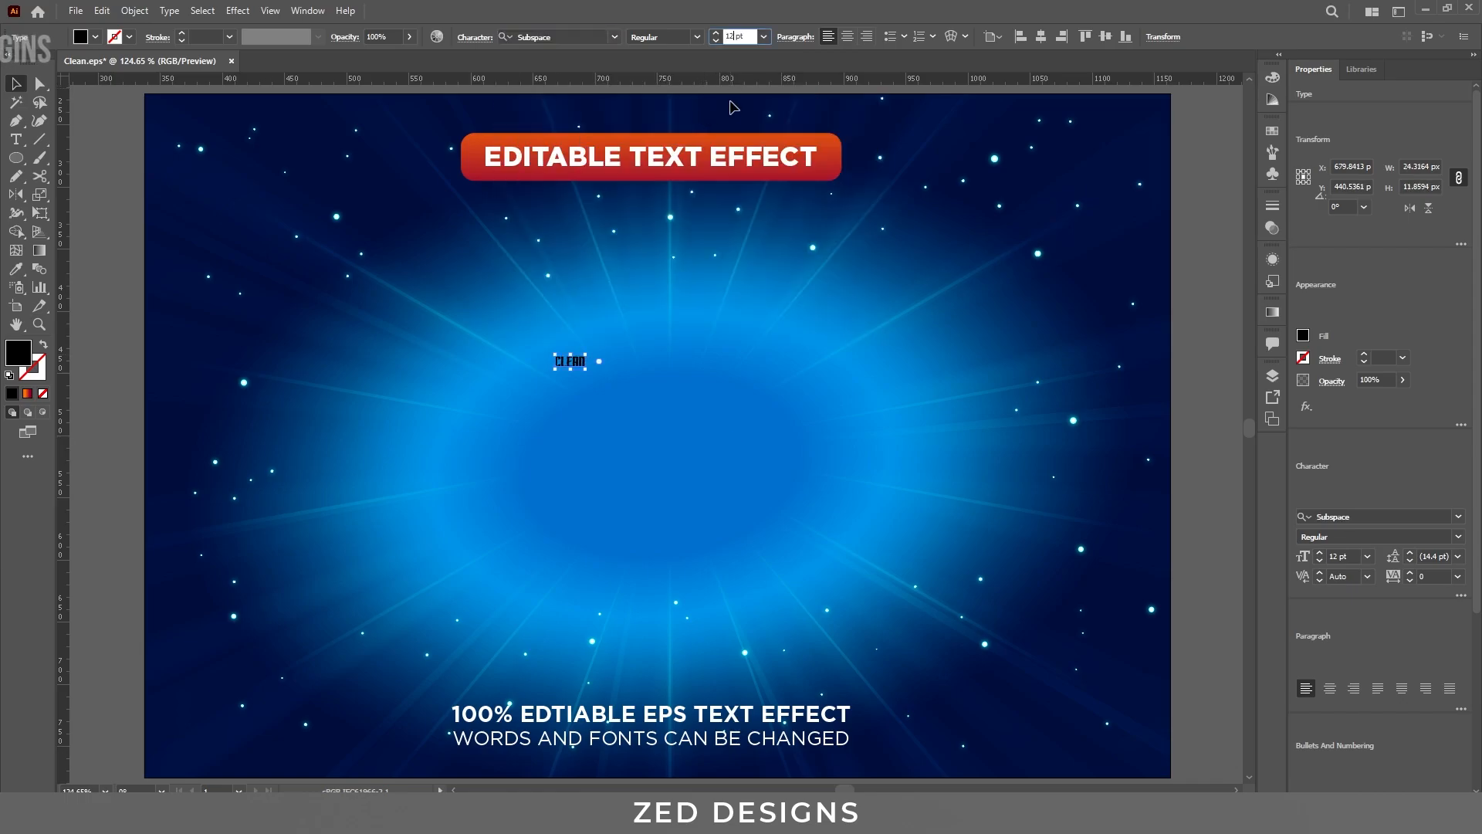
type("250")
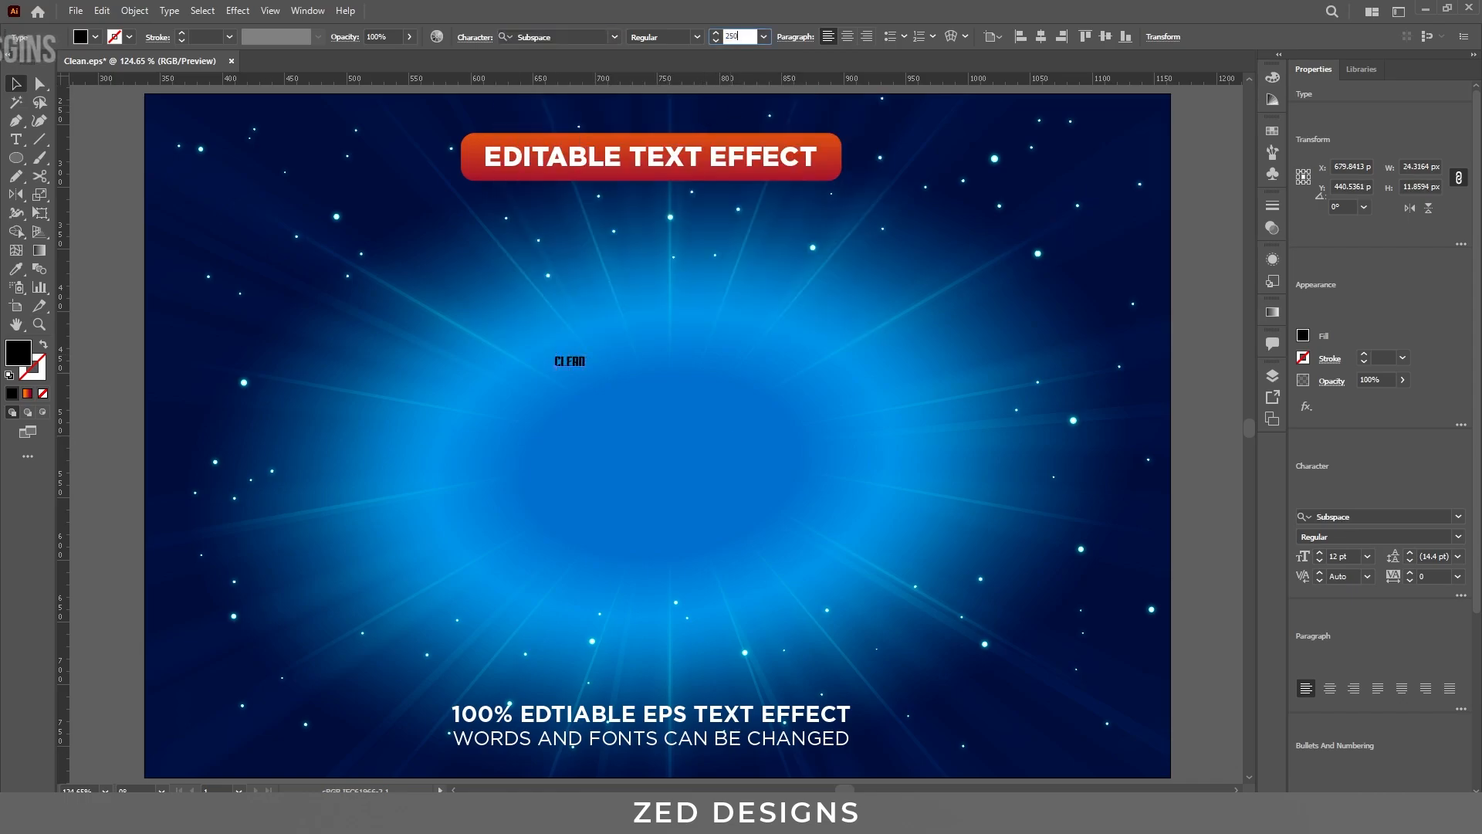
key("Return")
Step: Centre the CLEAN text's paragraph alignment and align the object to the horizontal and vertical centre of the artboard
left_click(847, 36)
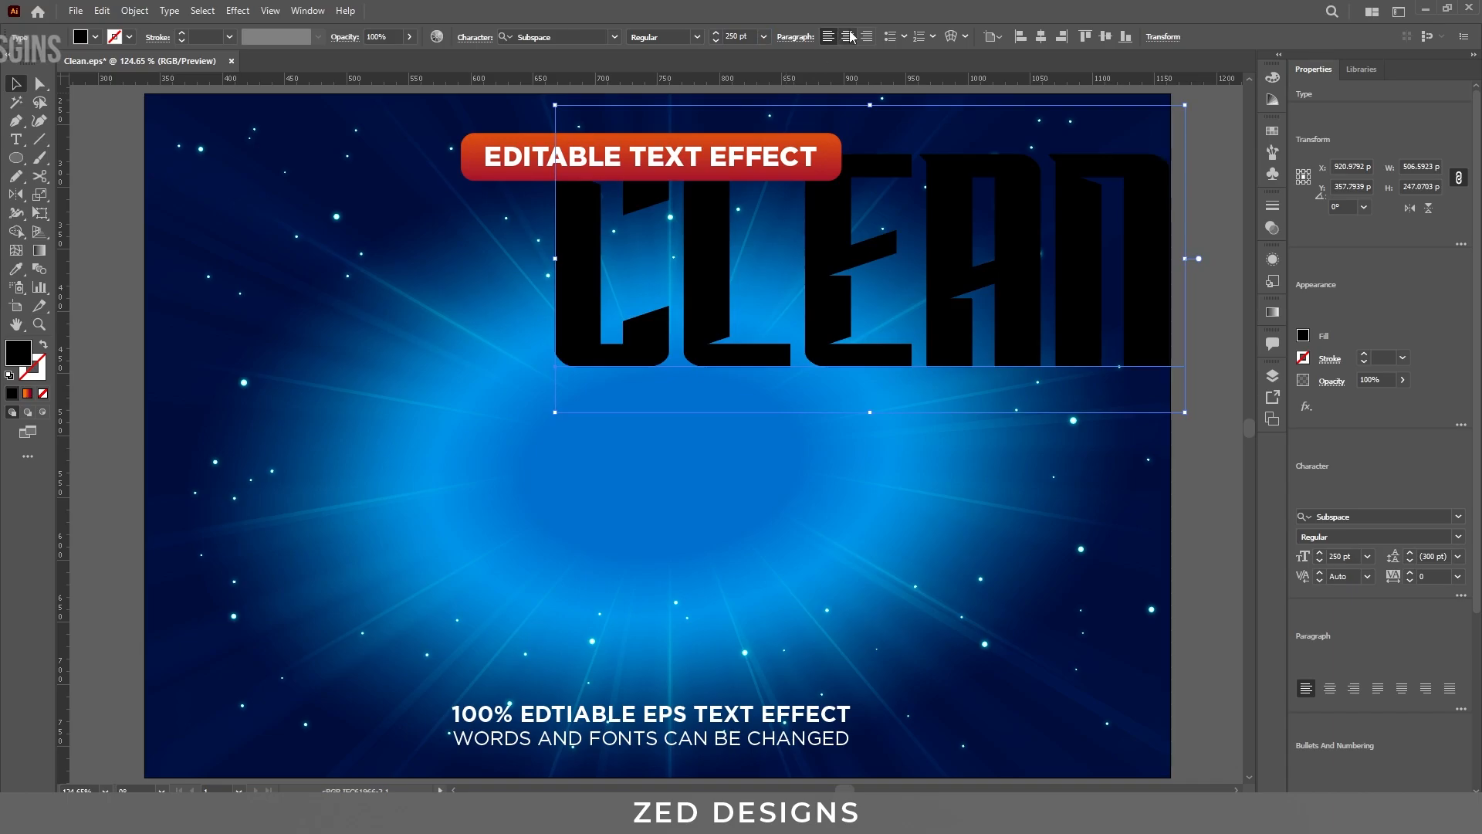
left_click(1041, 36)
left_click(1106, 37)
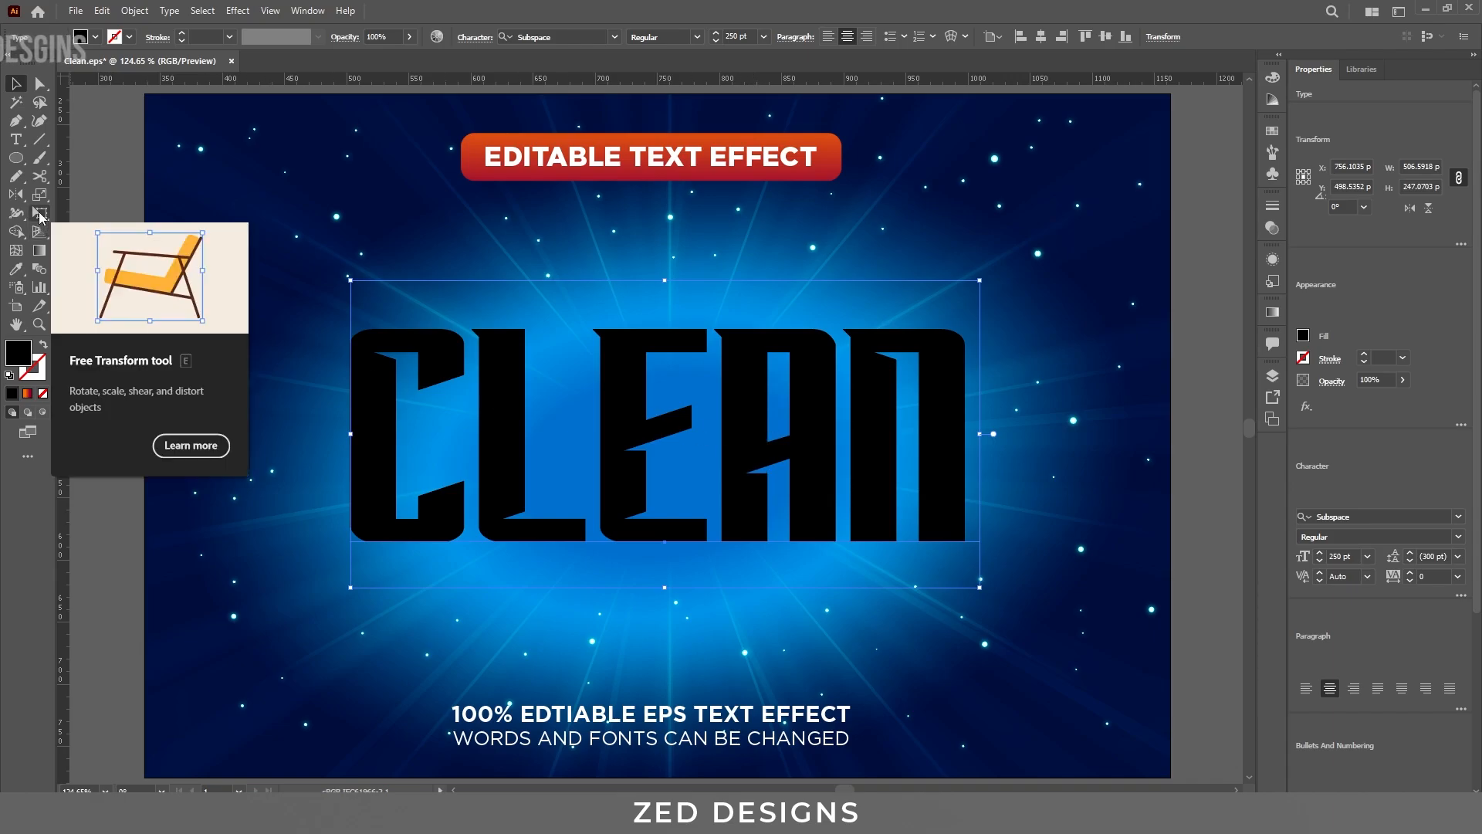
Step: Shear the CLEAN text with Free Transform, raising its right side about 42 px, and recentre it on the artboard
left_click(41, 214)
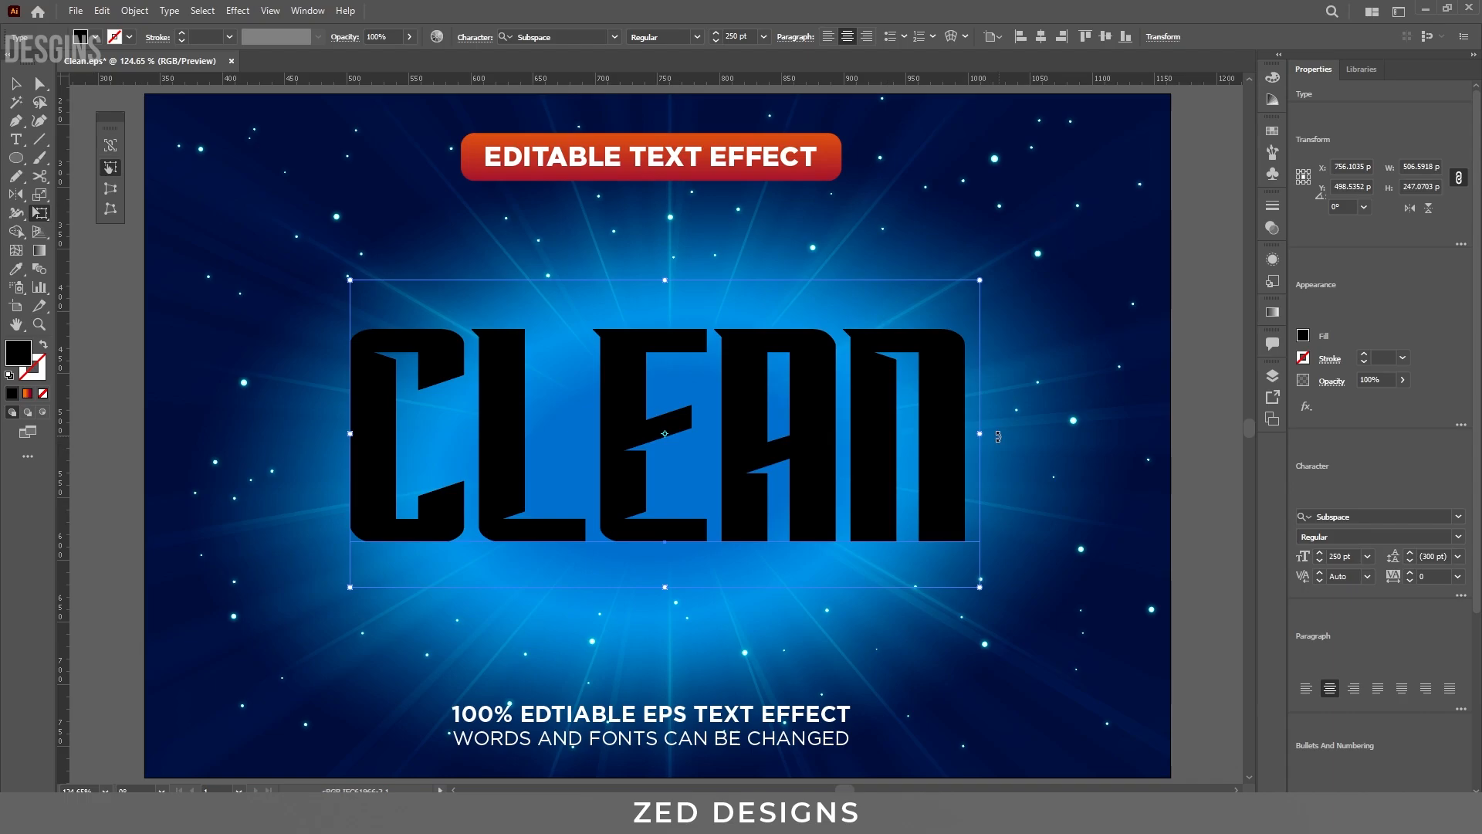
left_click_drag(979, 437, 979, 382)
key("v")
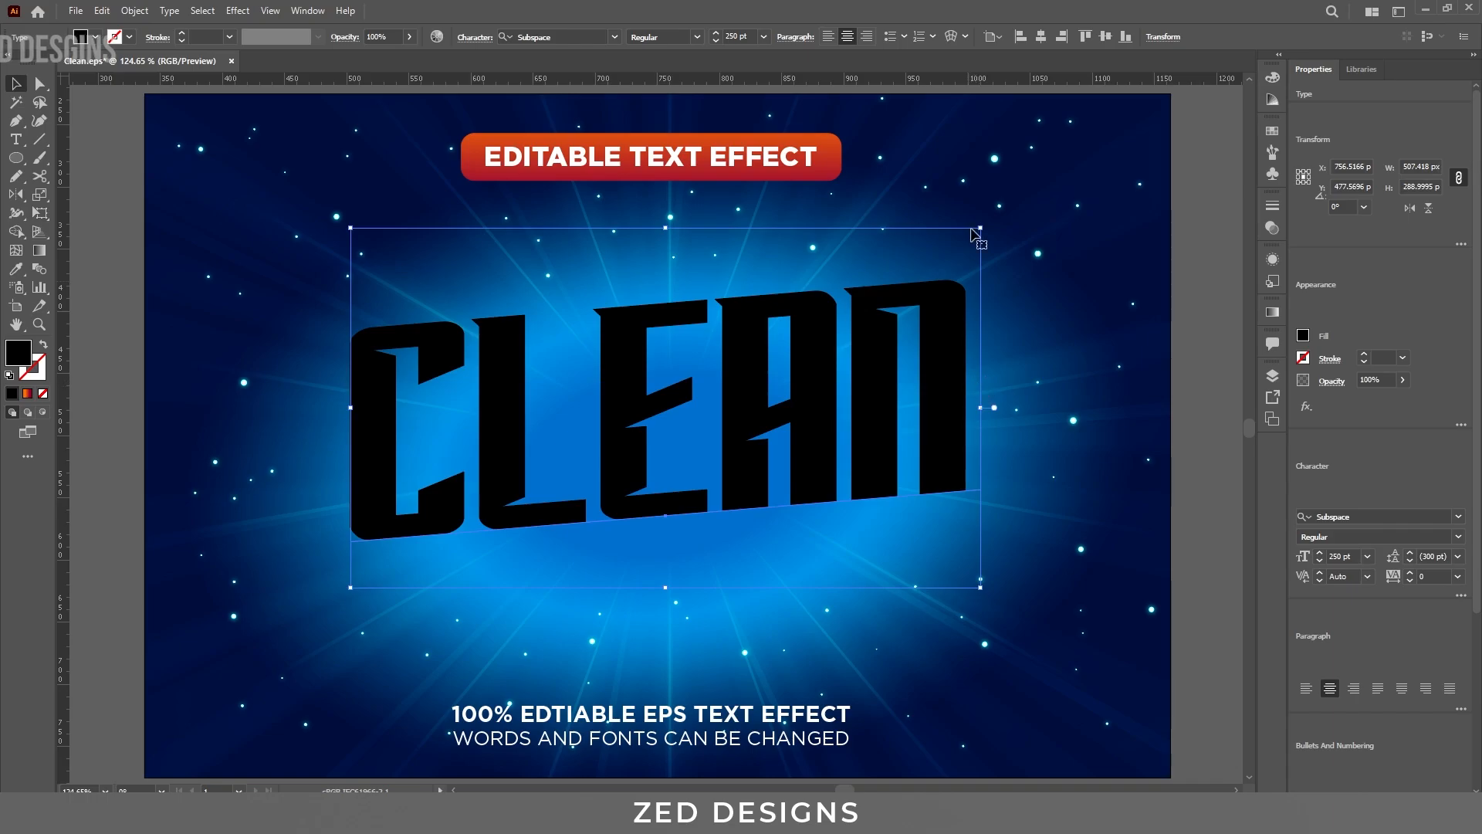
left_click(1039, 44)
left_click(1104, 39)
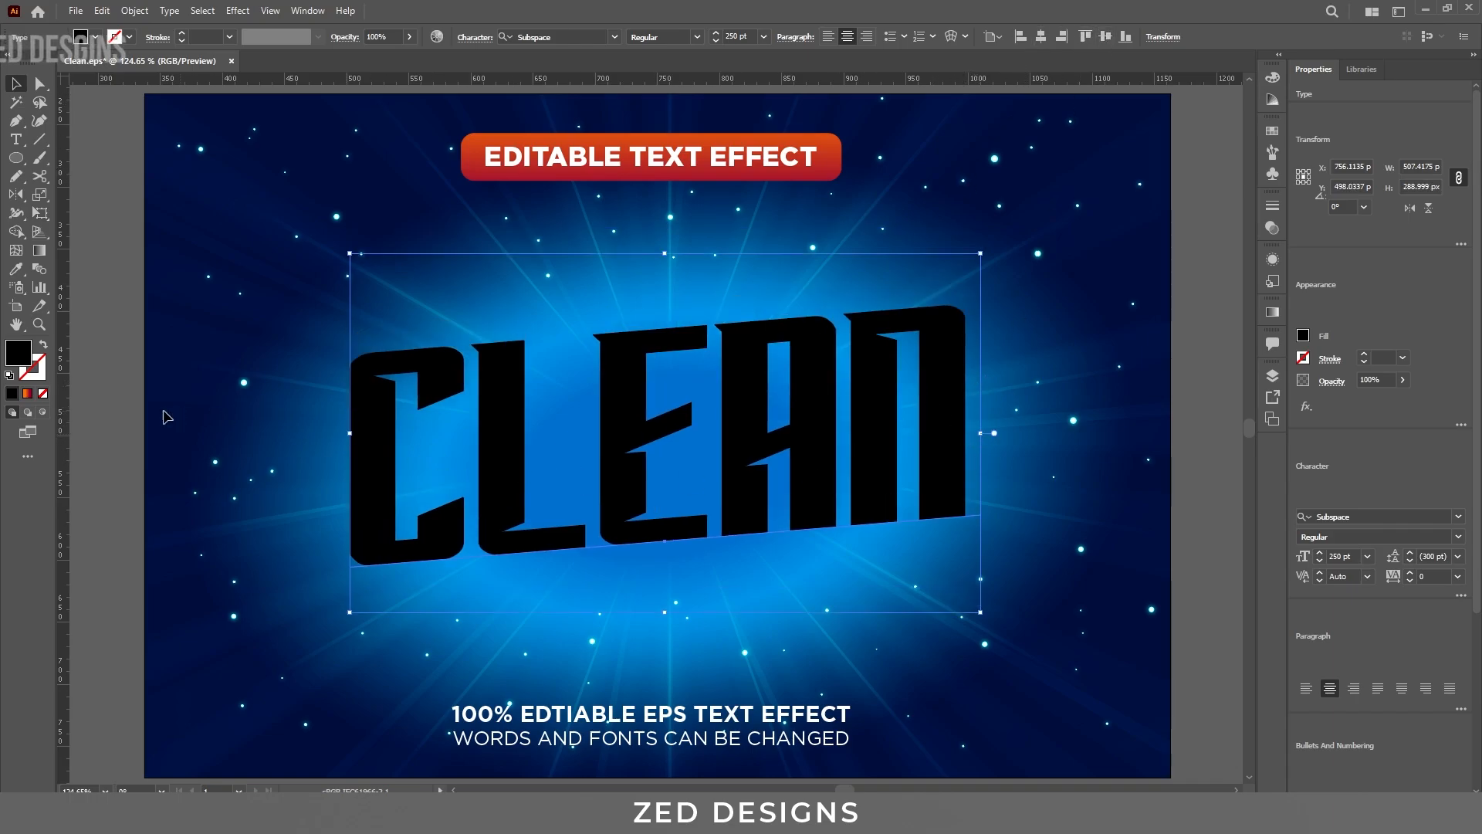
Step: Remove the CLEAN text's default fill and add a new fill to its appearance
left_click(43, 394)
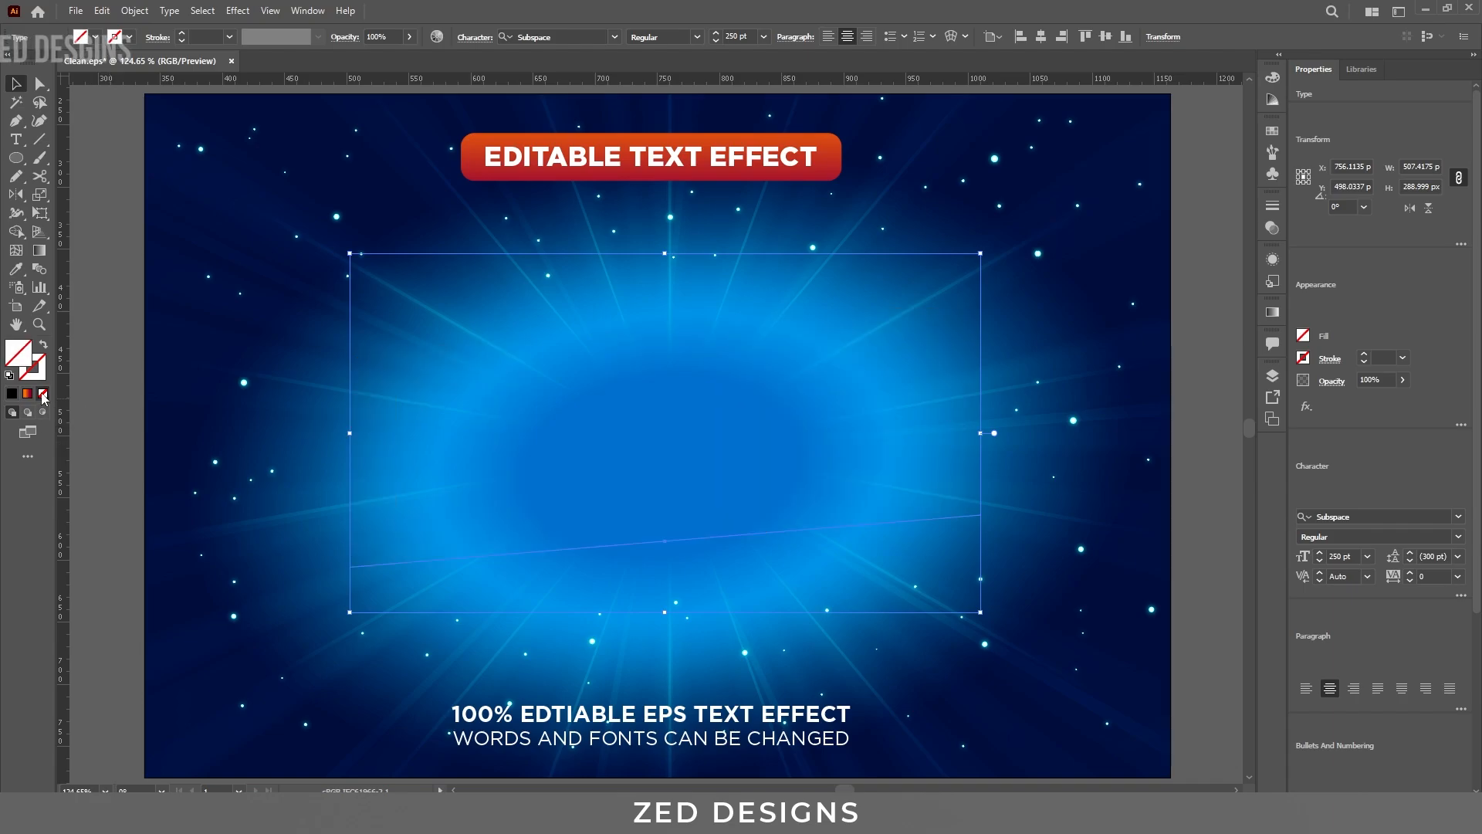
left_click(1273, 259)
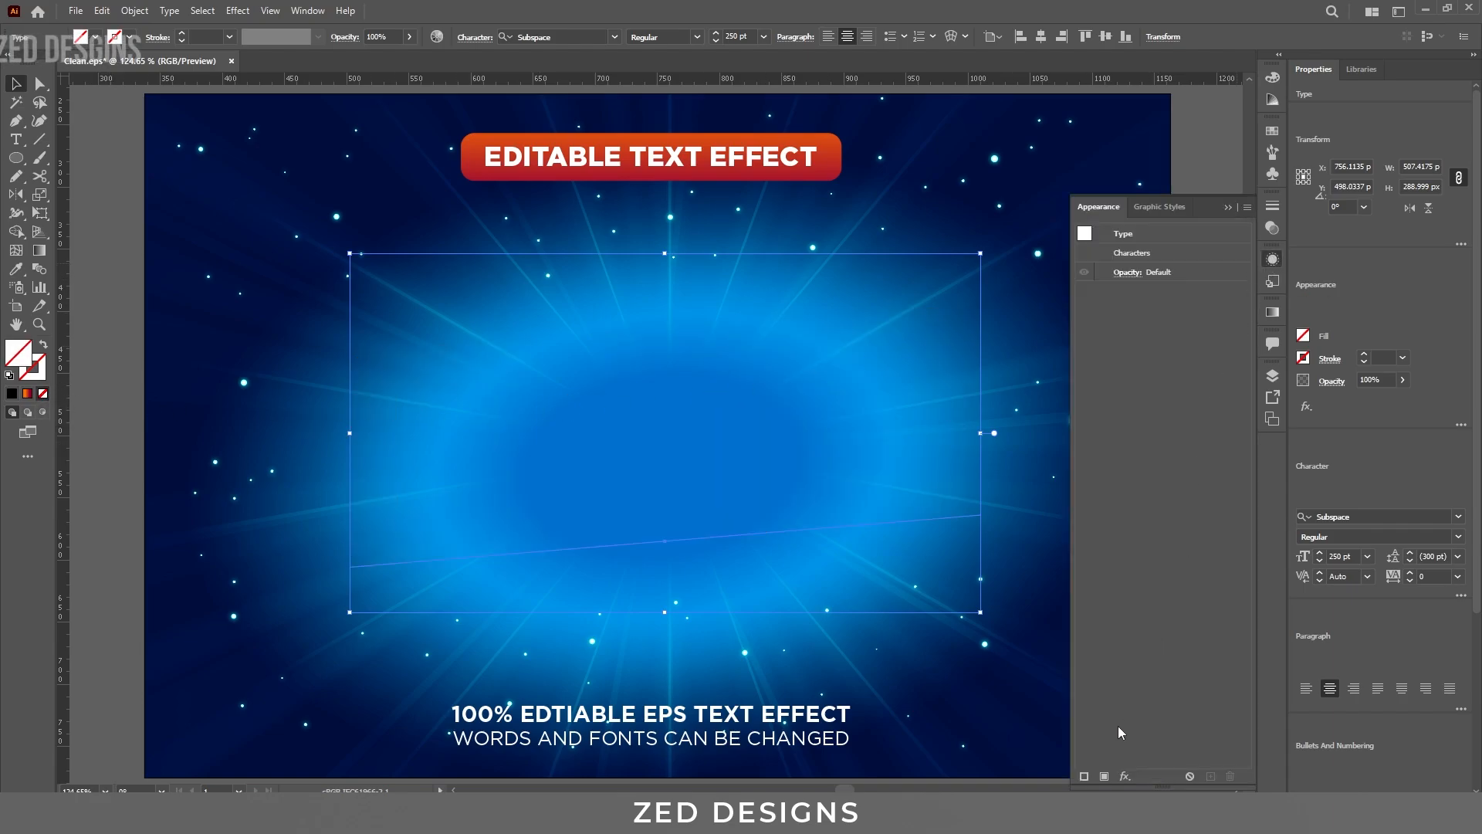
left_click(1105, 776)
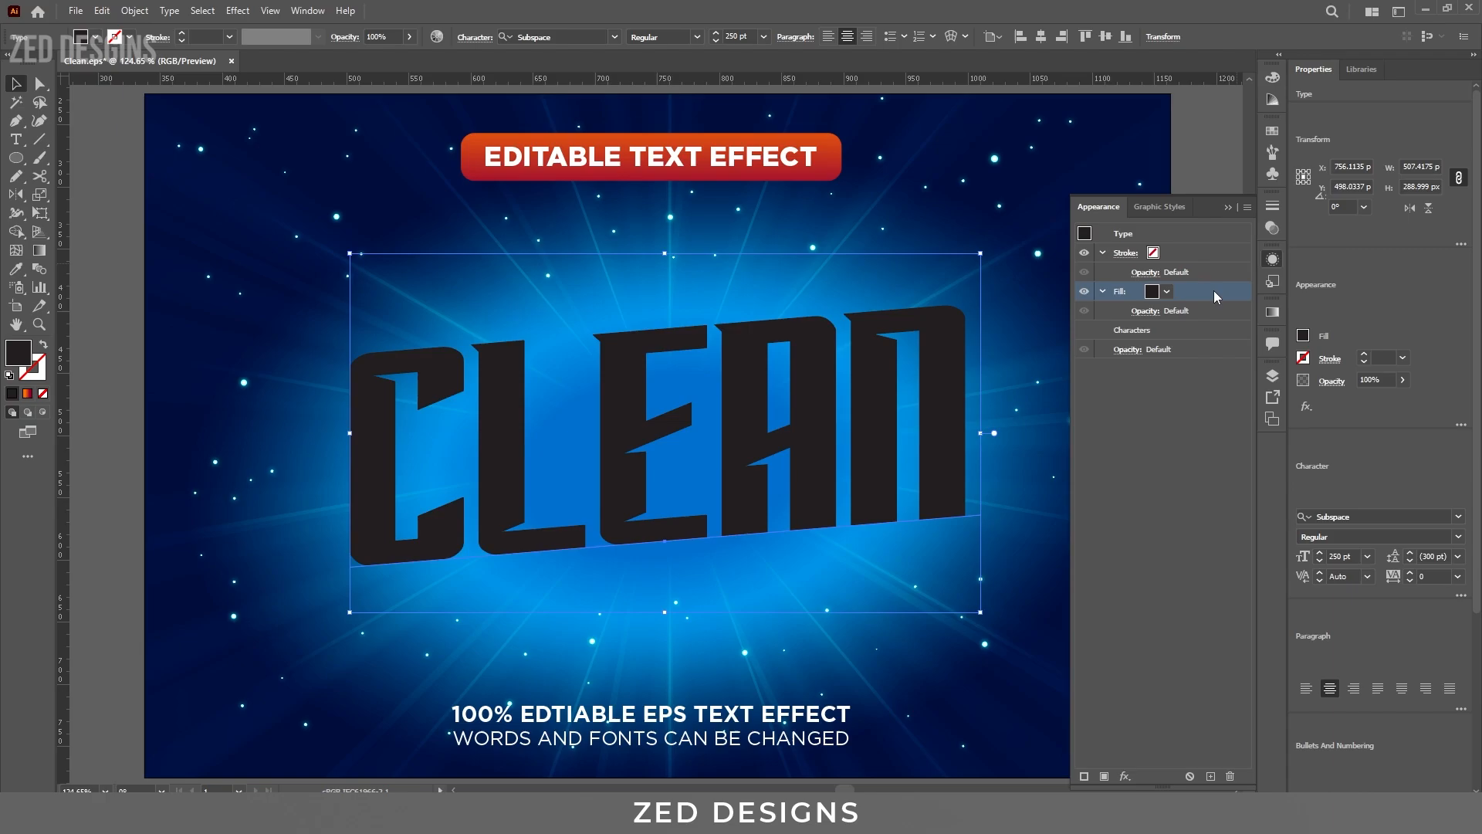
Step: Apply the White, Black linear gradient to the new fill at a -90° angle
left_click(1272, 313)
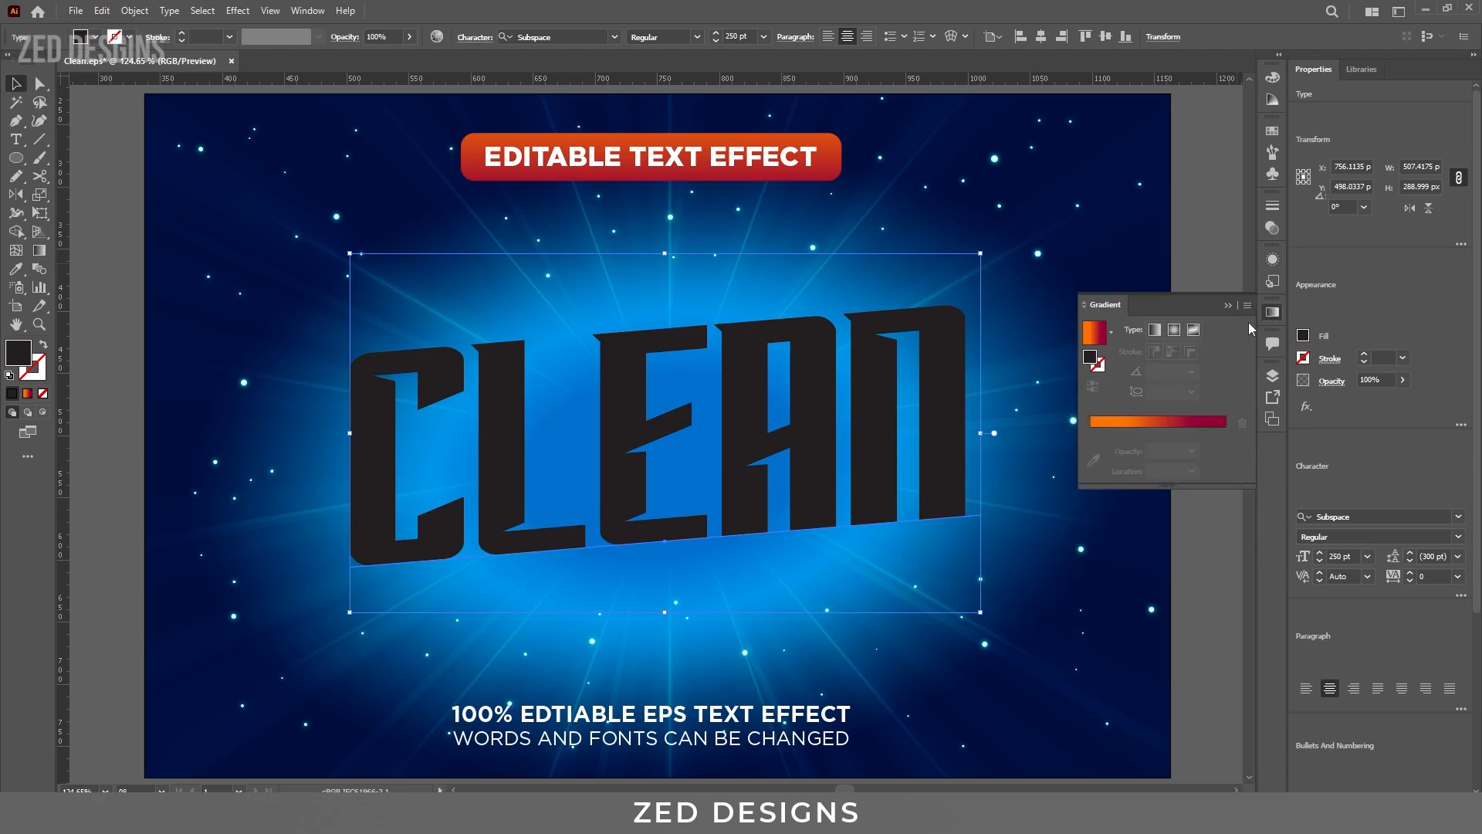
left_click(1112, 332)
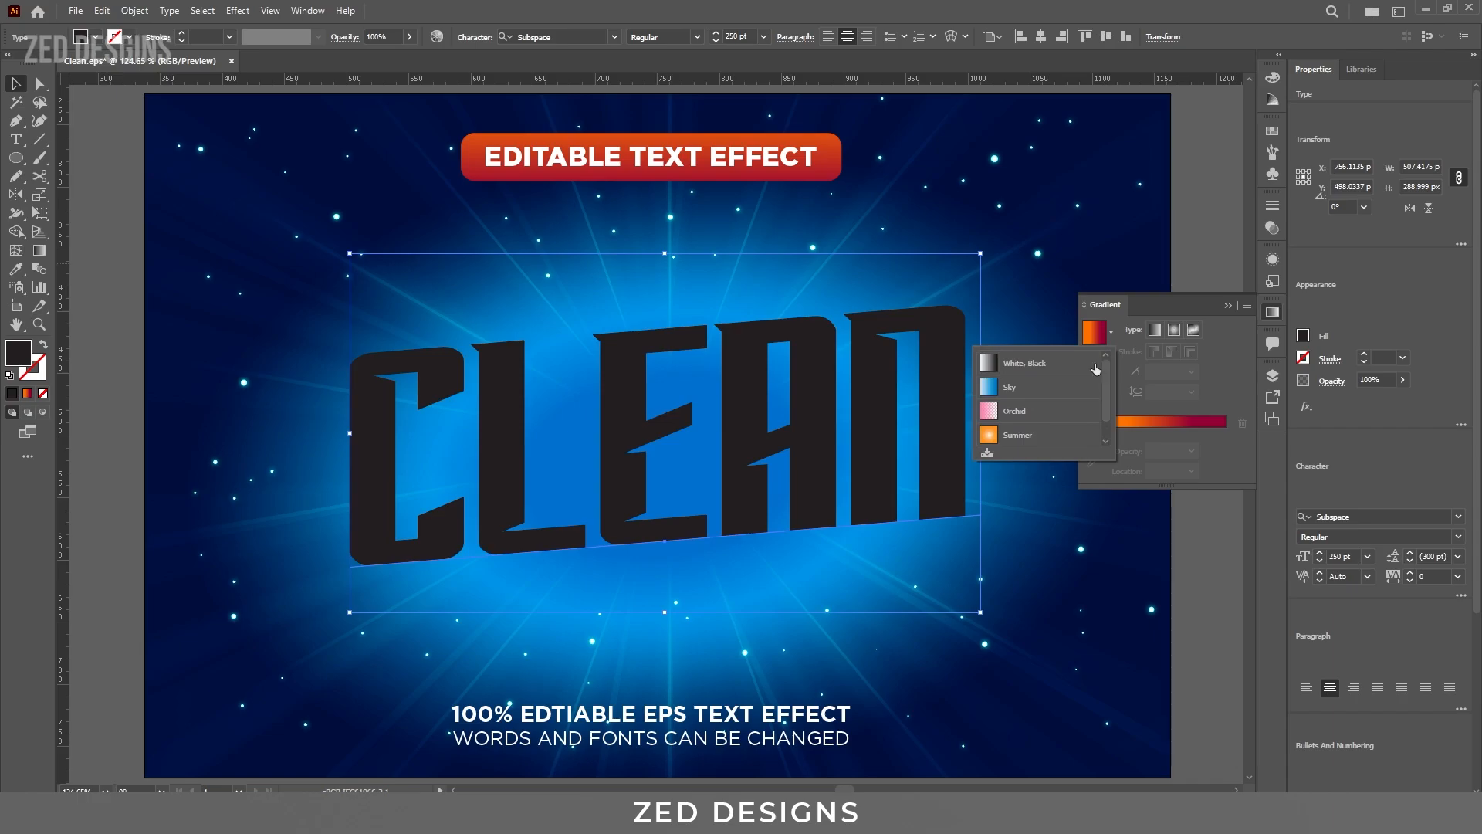
left_click(1087, 363)
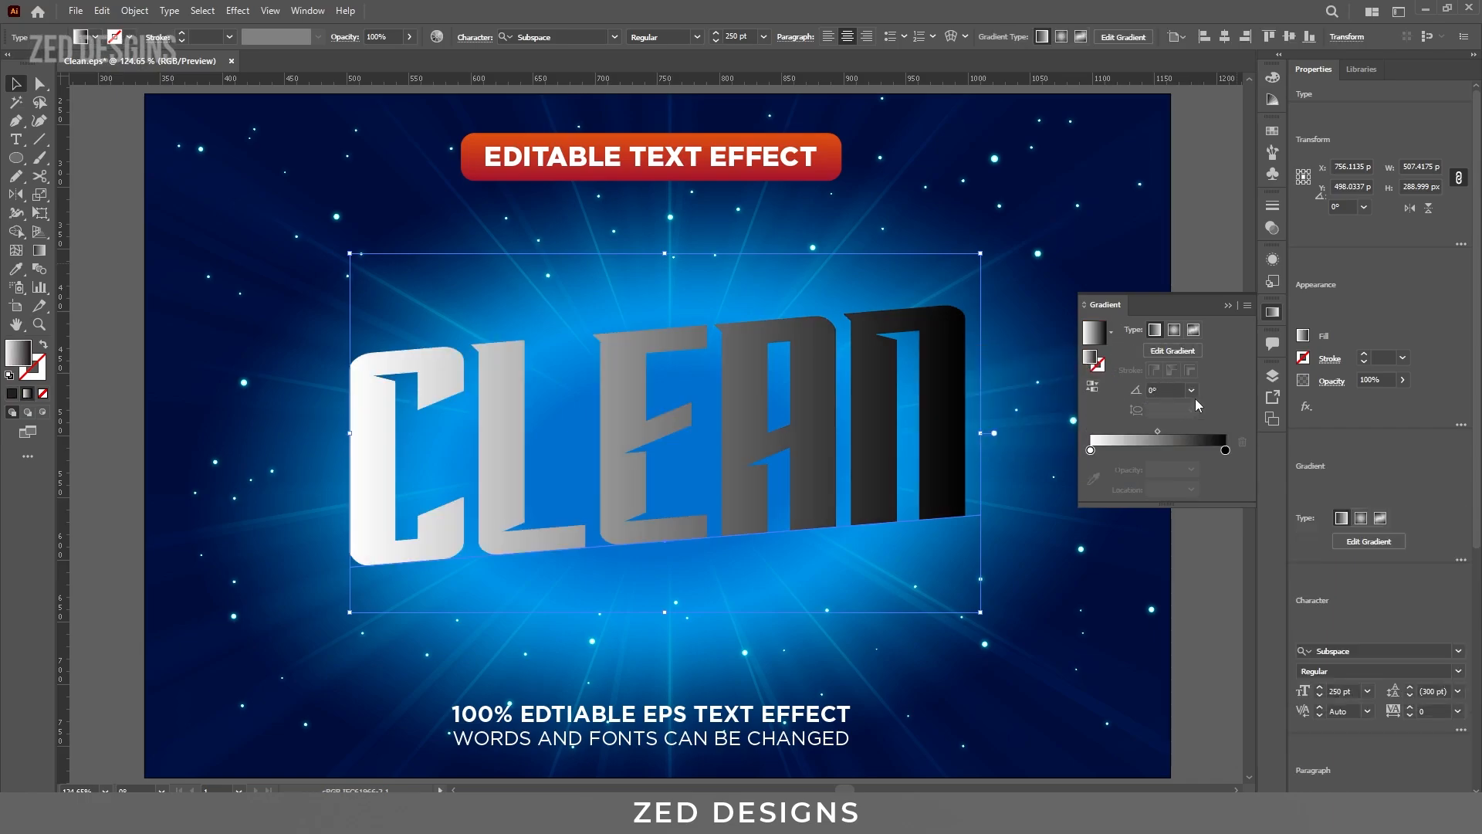
left_click(1193, 390)
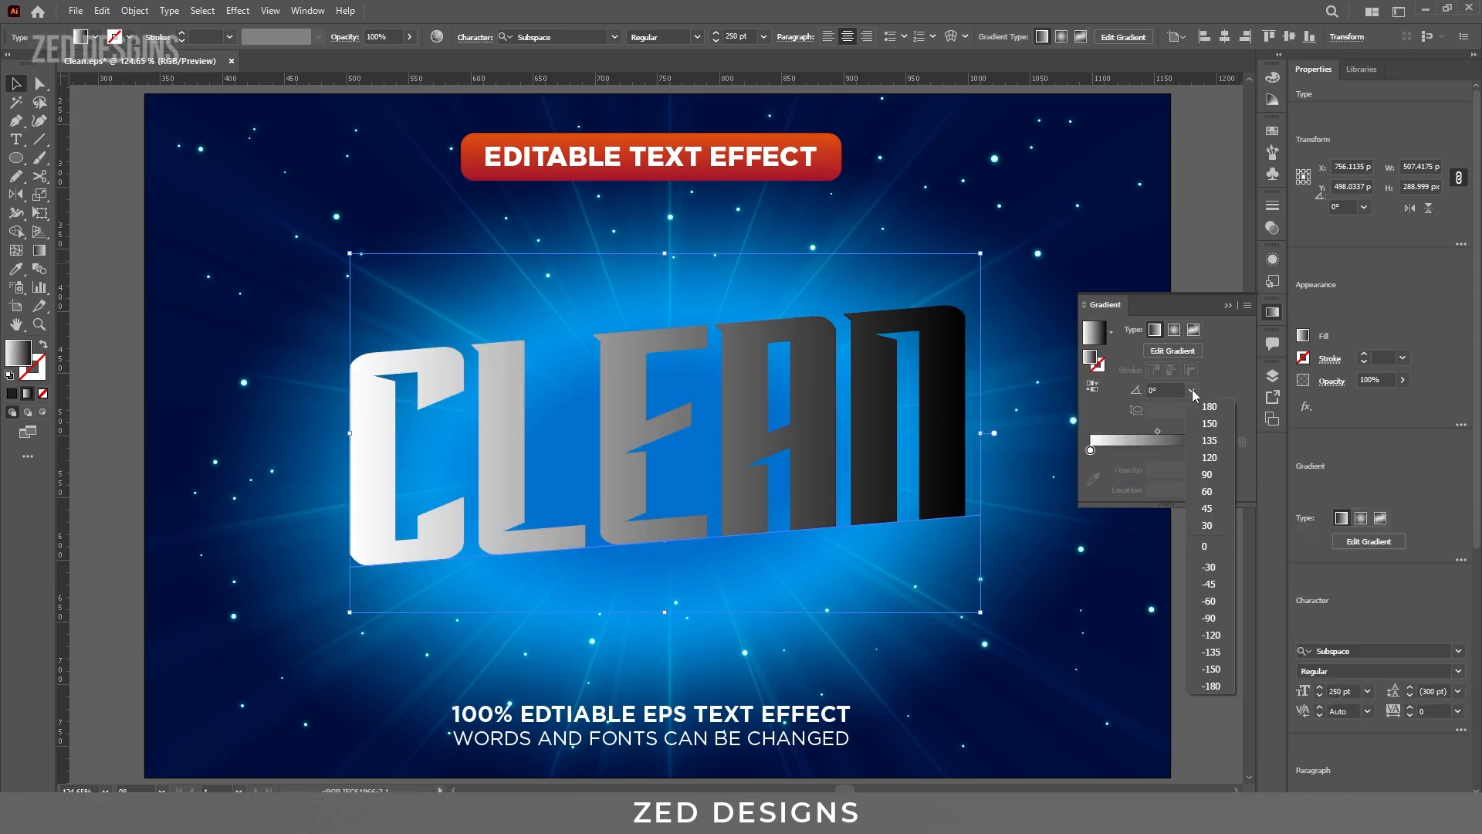
left_click(1209, 618)
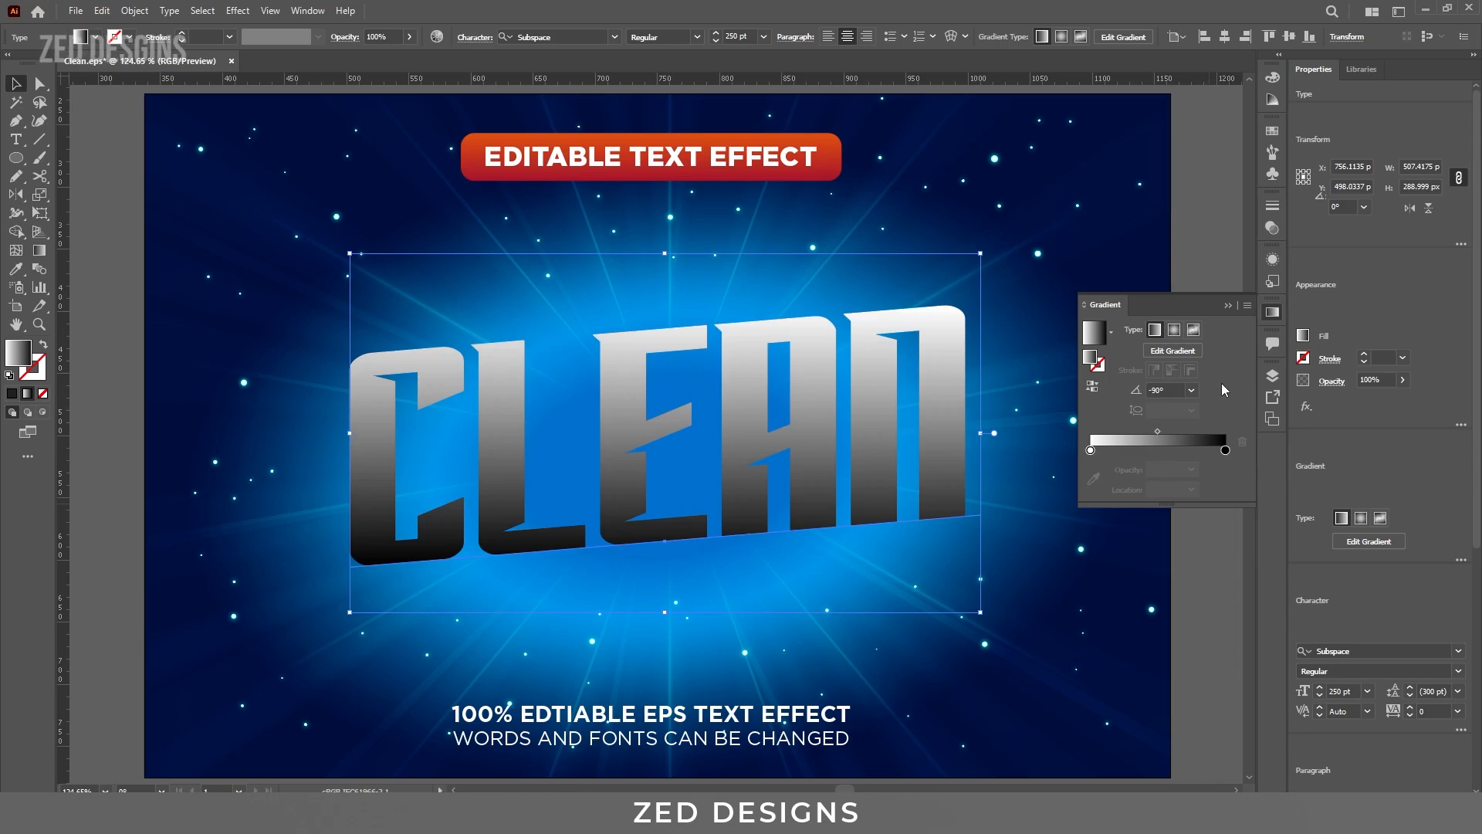
Step: Change the gradient's black end stop to the colour E6E7E9
left_click(1225, 450)
double_click(1226, 451)
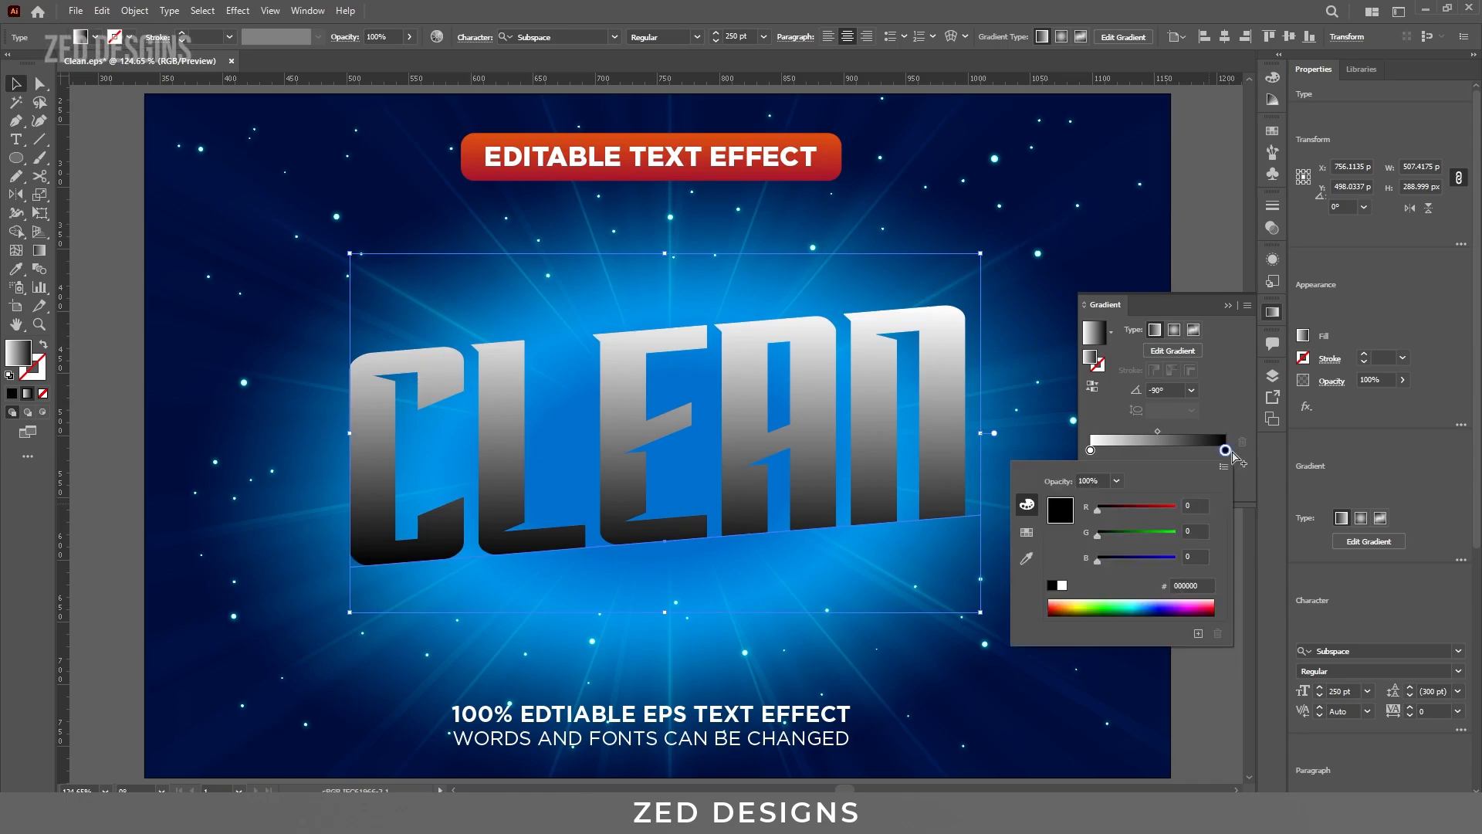
left_click(1188, 584)
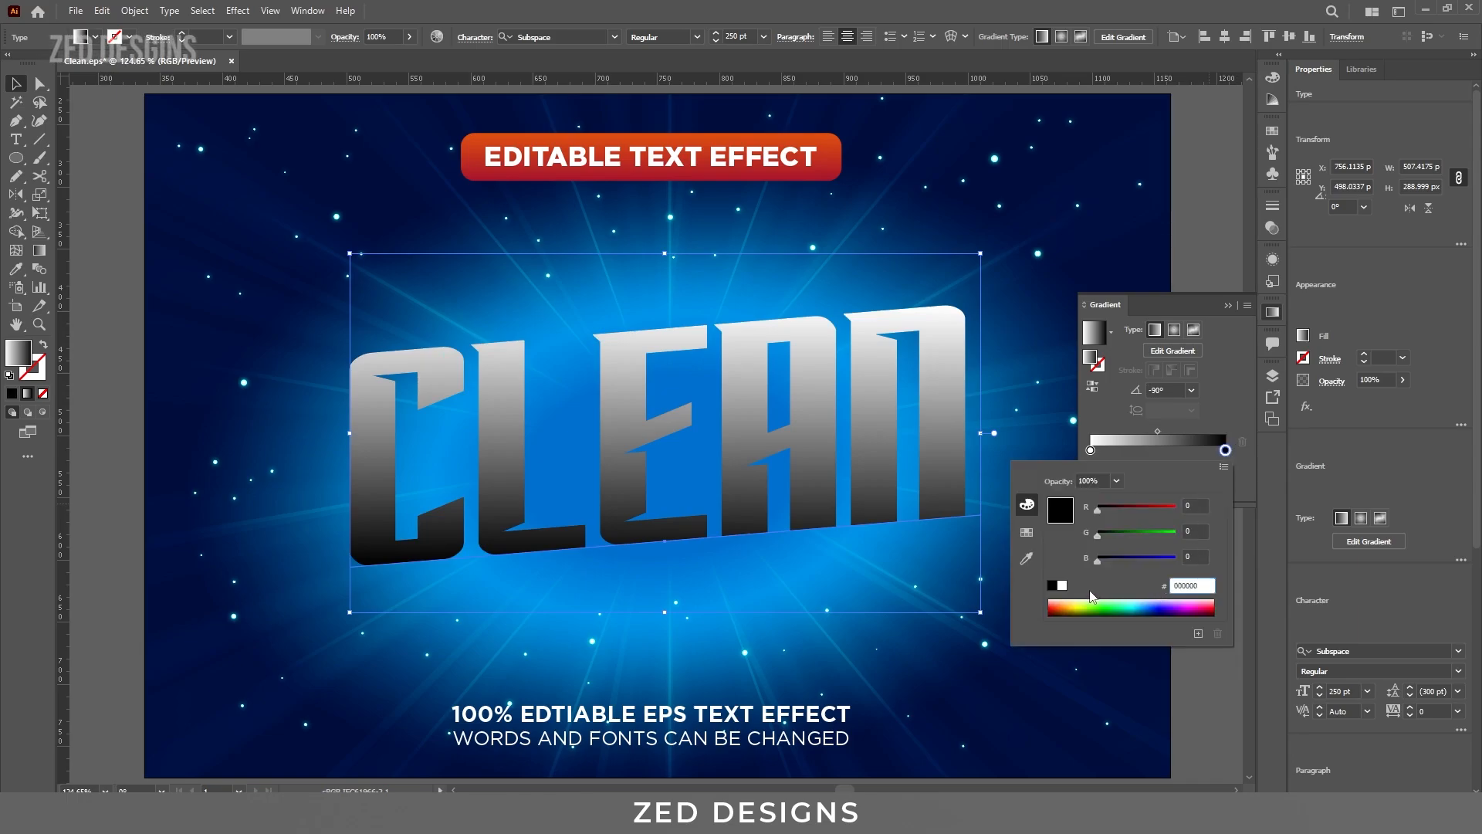
key("ctrl+a")
type("E6E7")
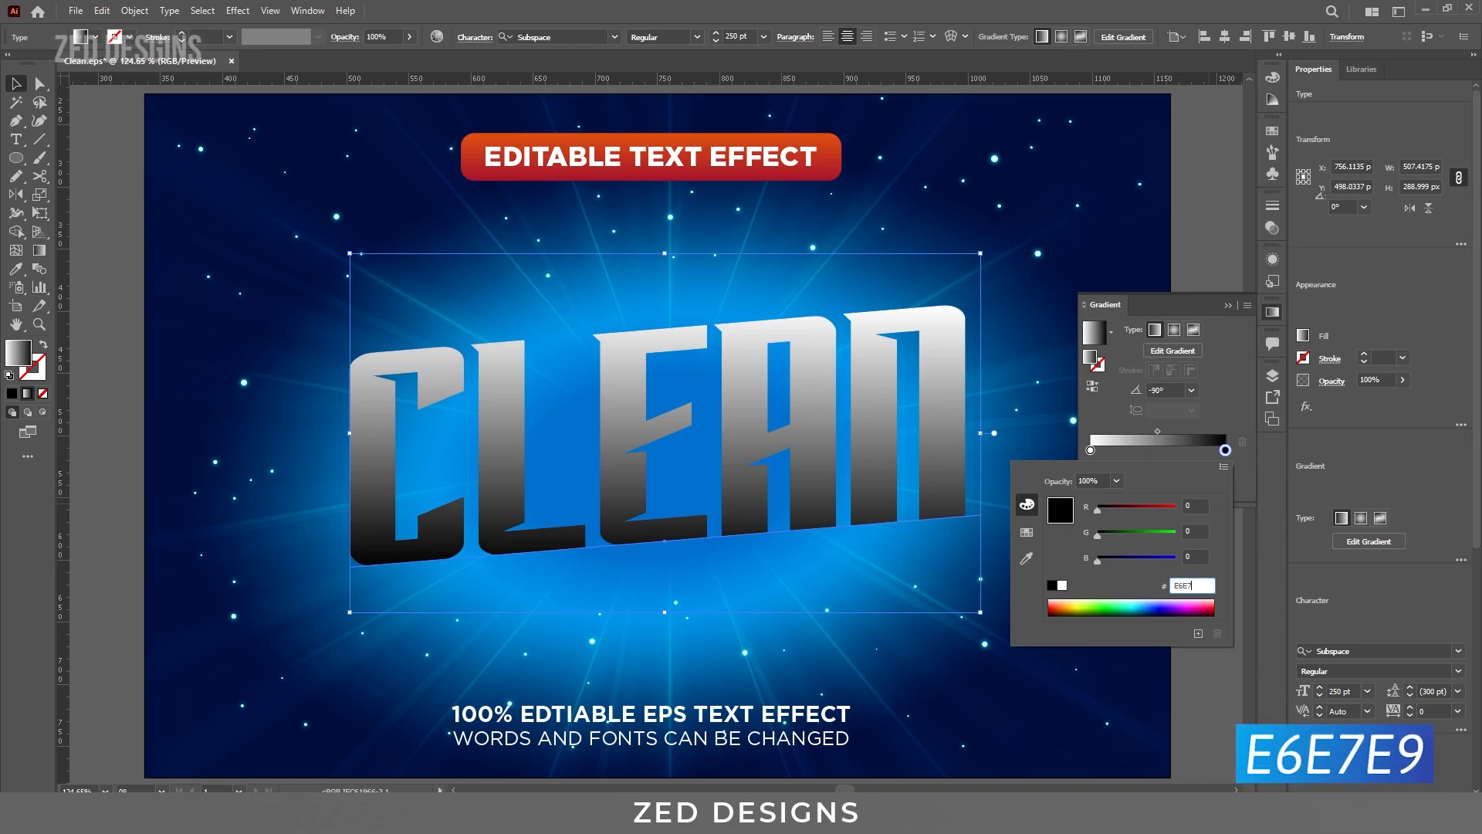
type("E9")
key("Return")
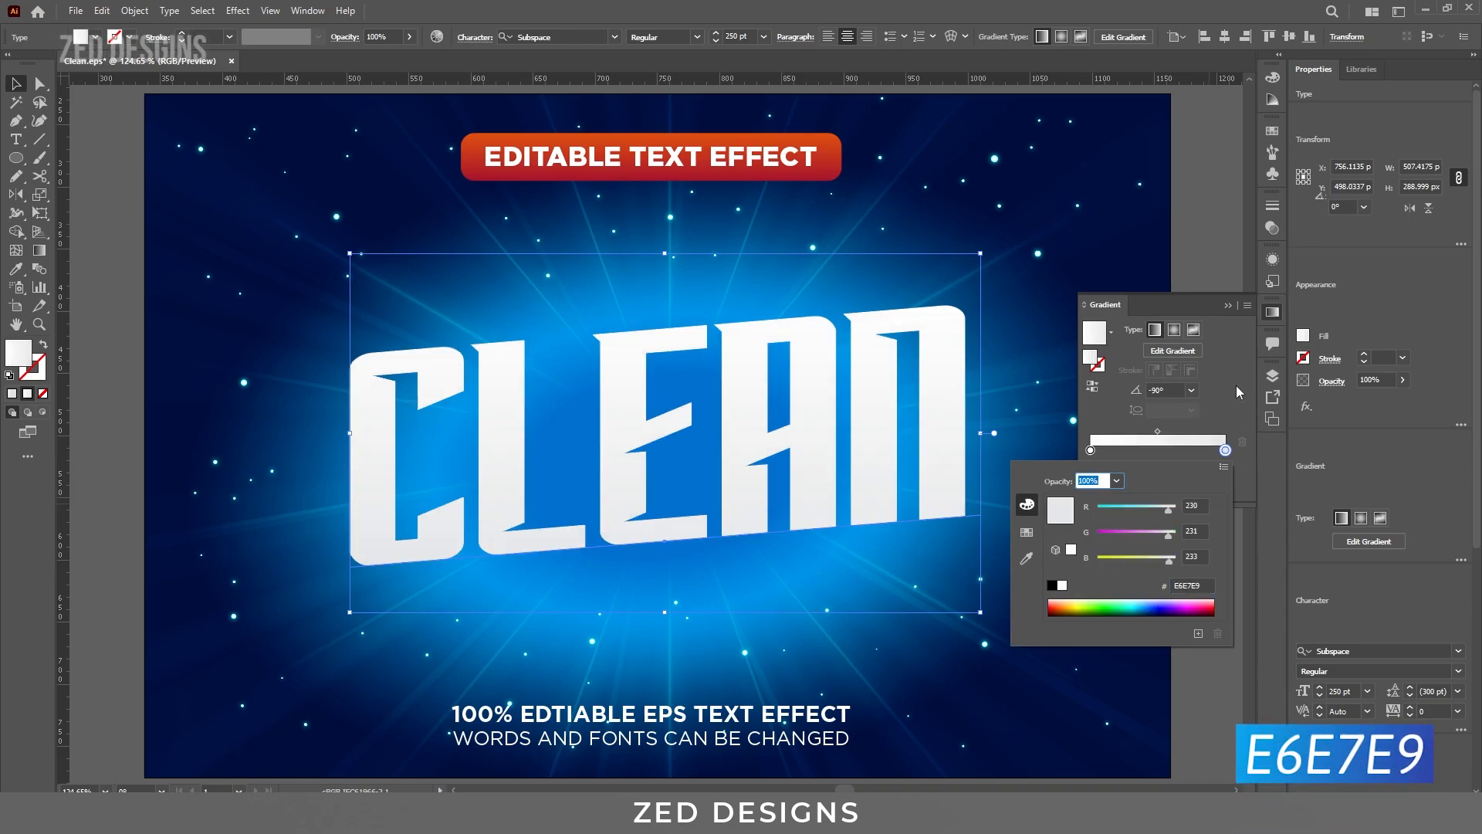
left_click(1235, 386)
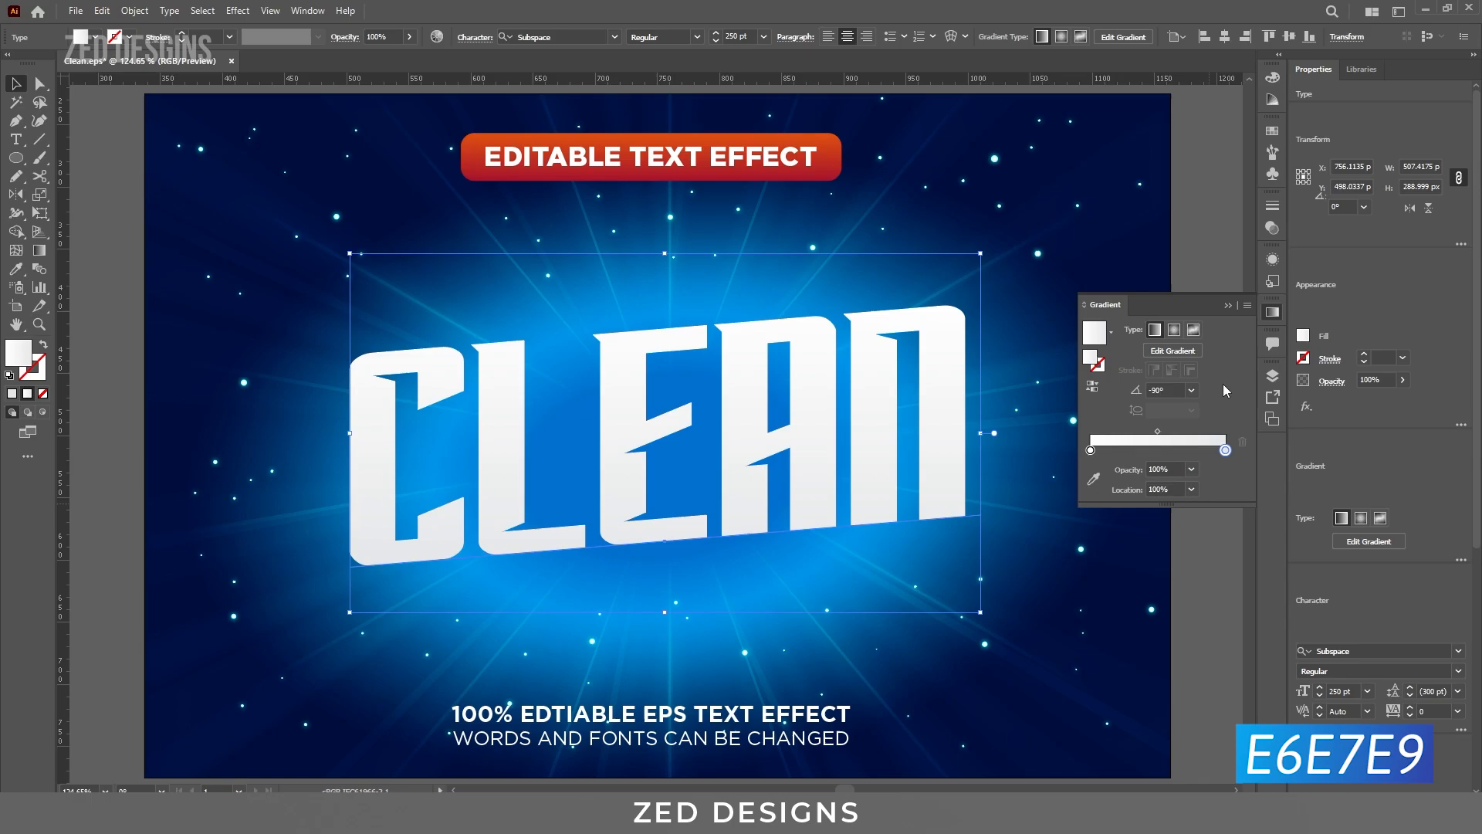
Step: Set the location of the gradient's white start stop to 35%
left_click(1090, 451)
left_click(1158, 491)
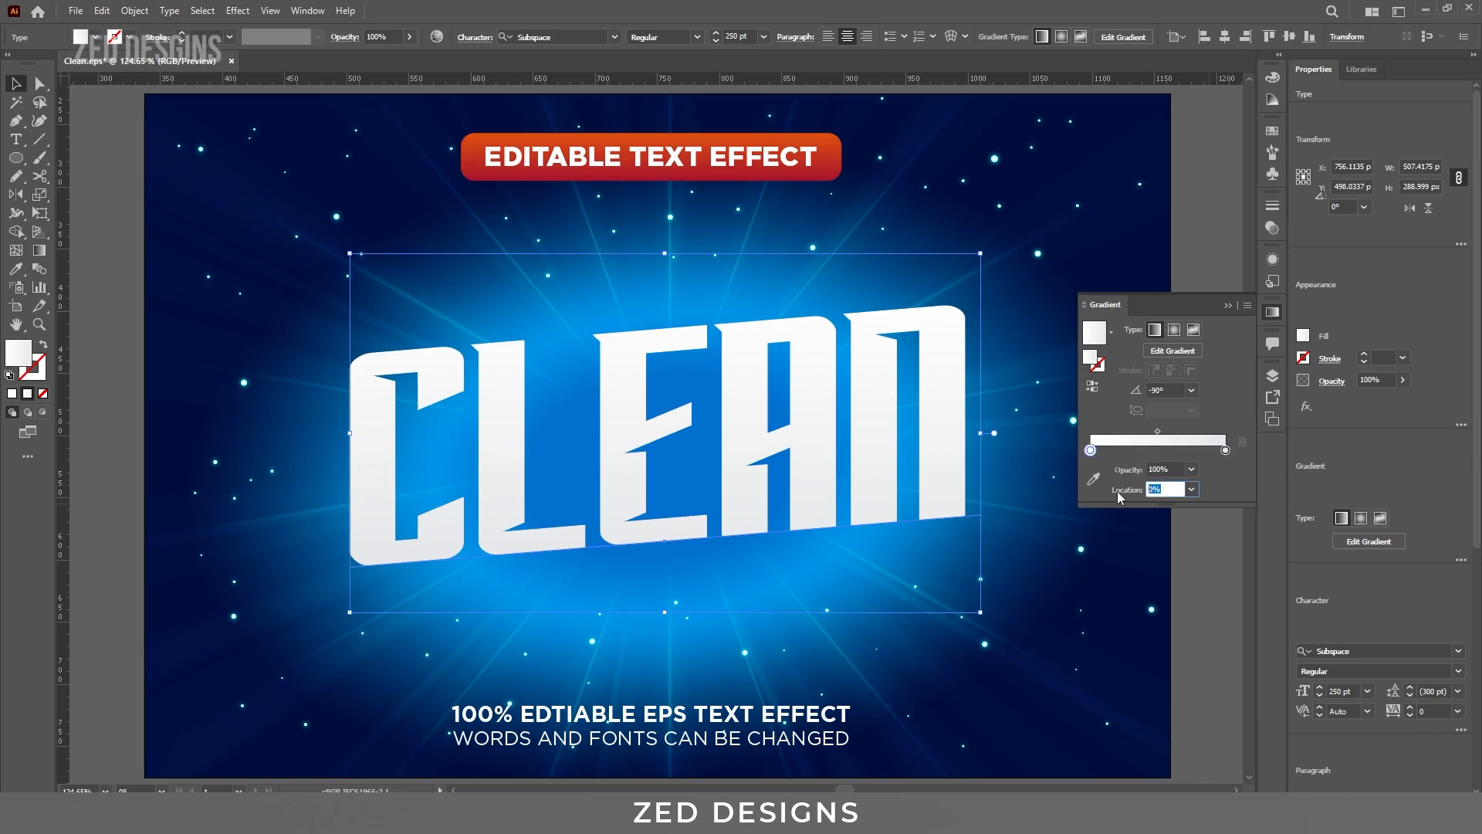
type("35")
key("Return")
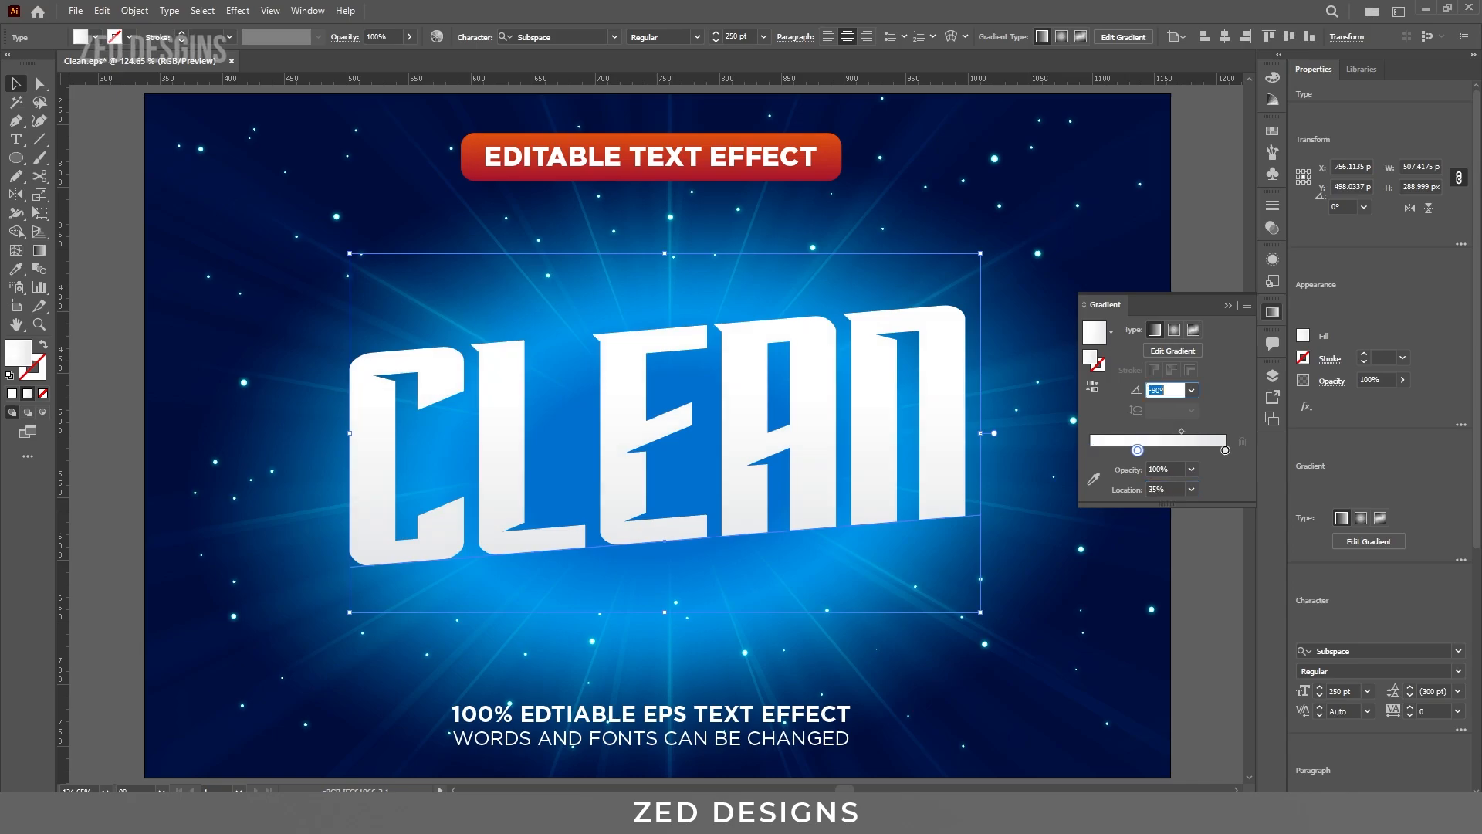
Step: Duplicate the gradient fill in the text's appearance and select the lower copy
left_click(1273, 260)
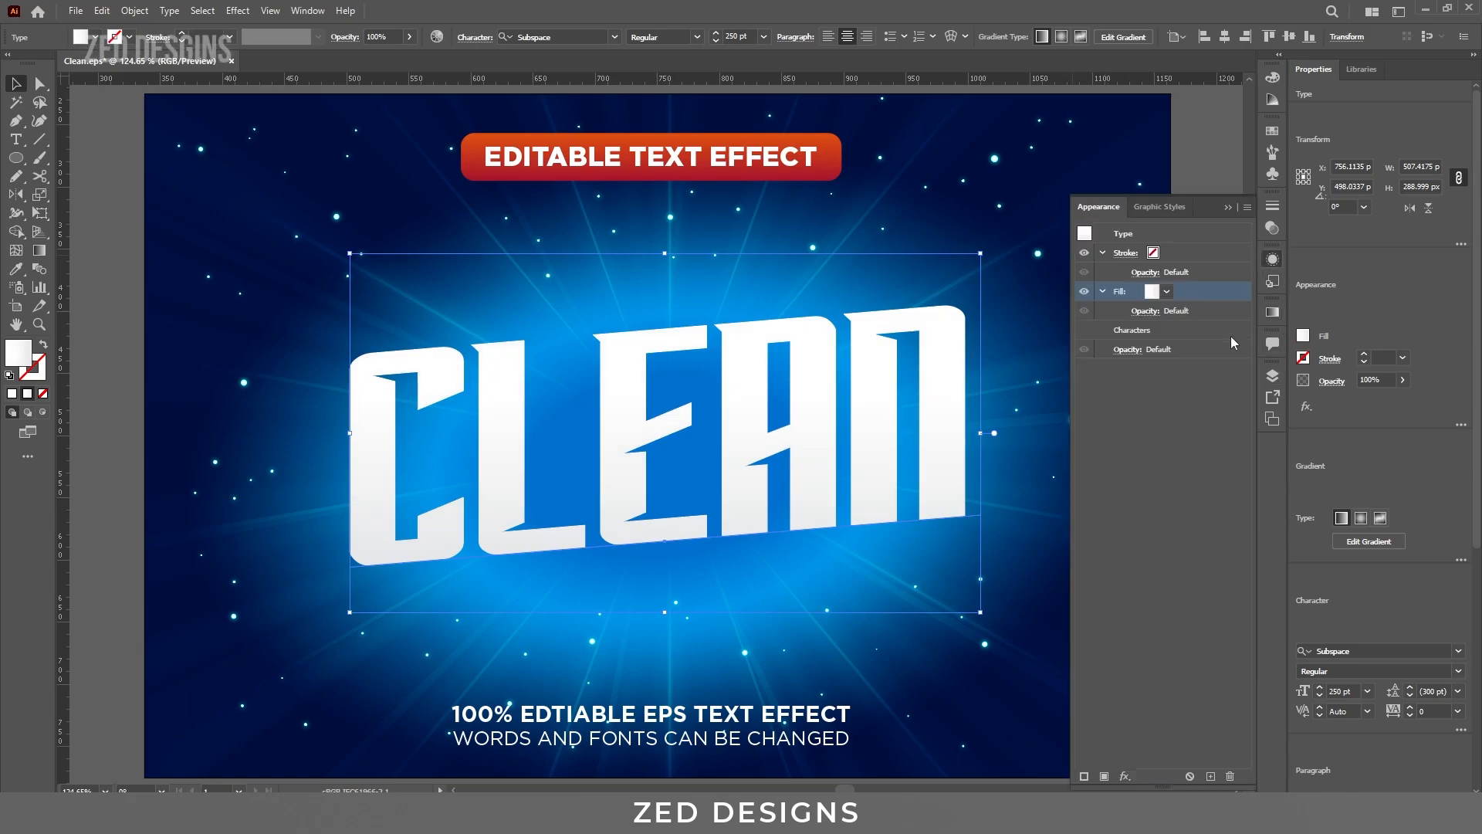
left_click(1102, 291)
left_click(1210, 776)
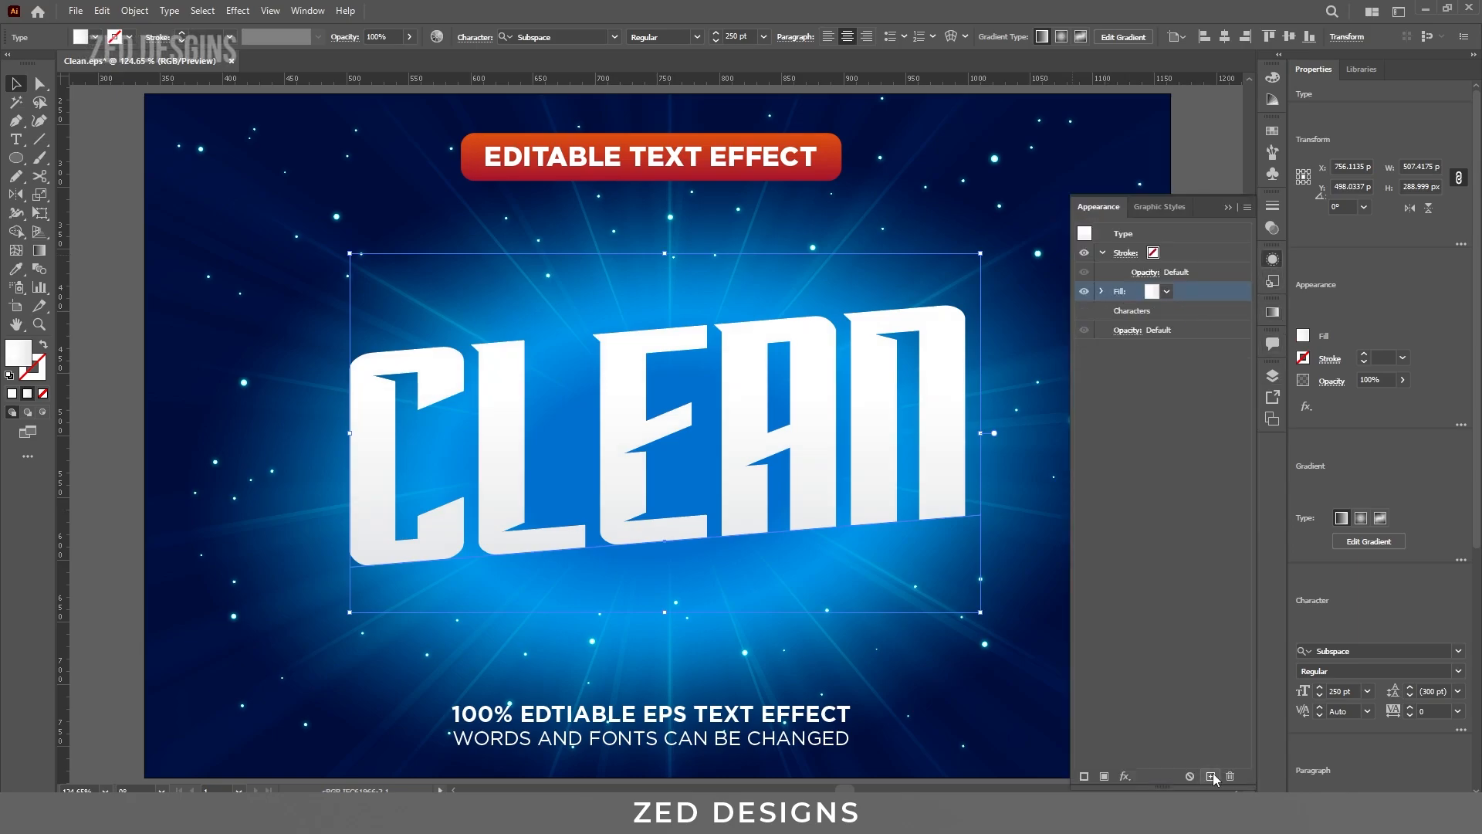
left_click(1185, 315)
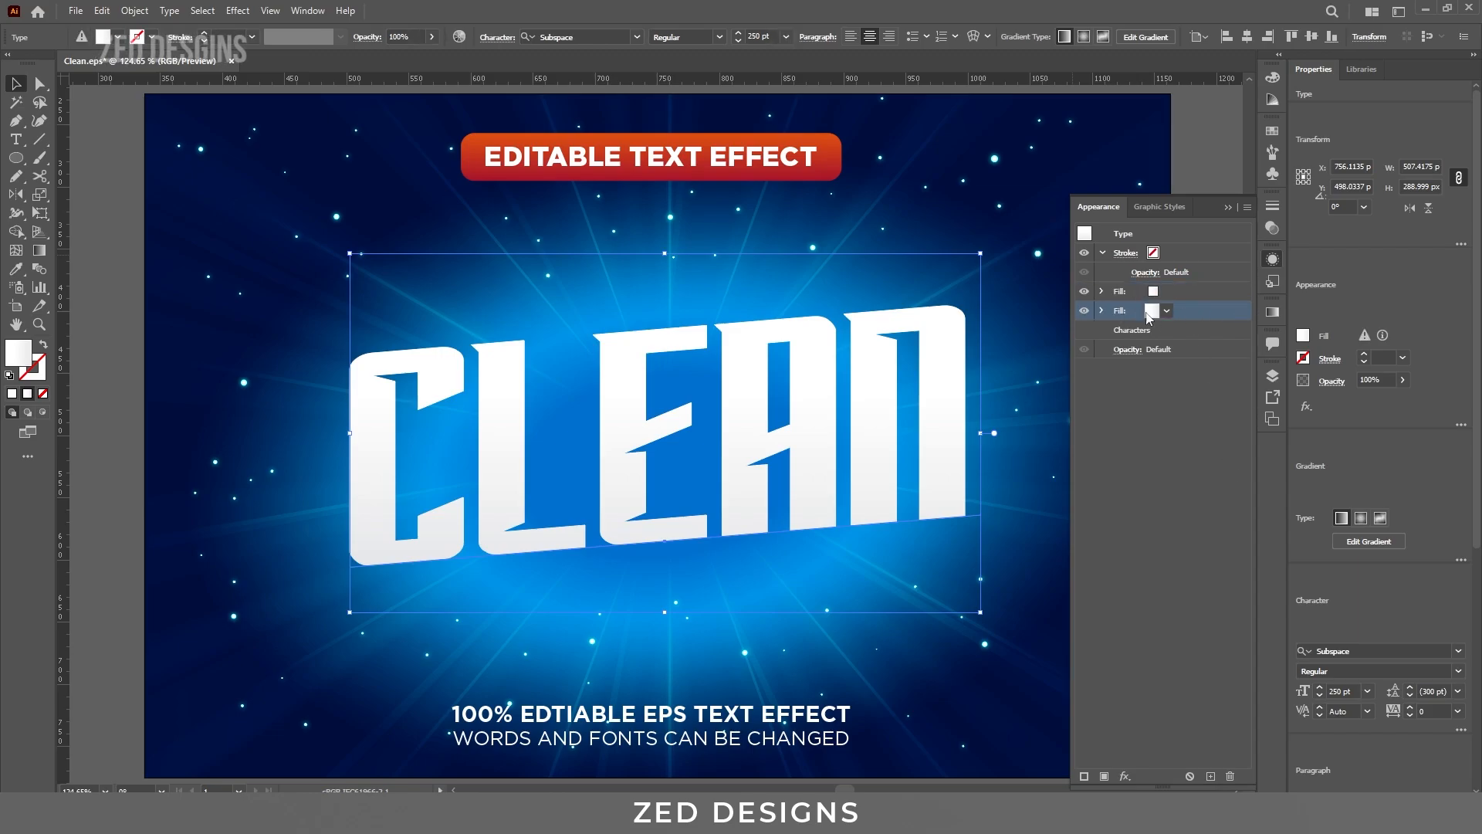
Step: Change the end stop colour of the lower fill's gradient to AFAFAF
left_click(1272, 315)
left_click(1226, 451)
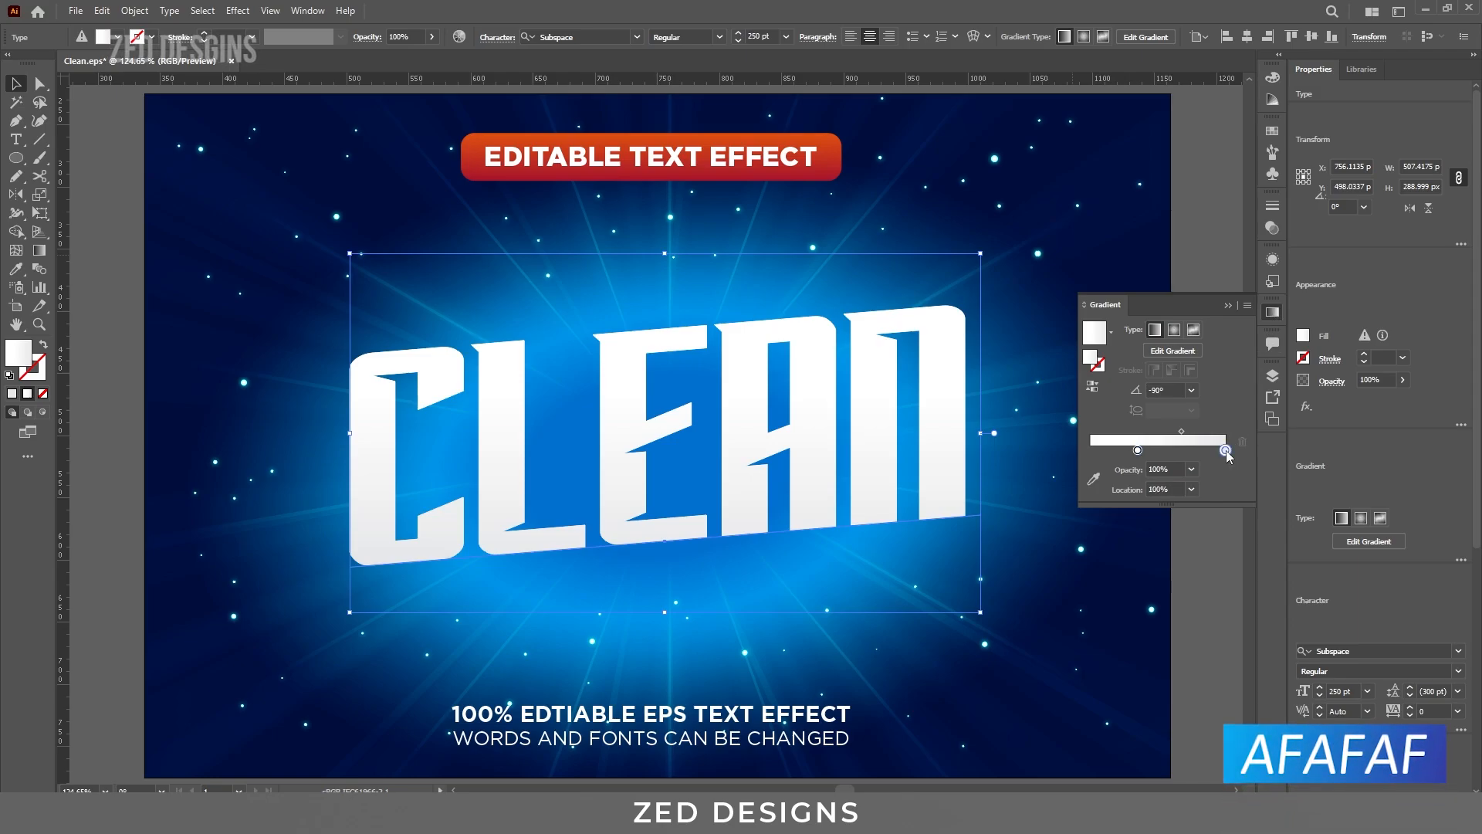
double_click(1226, 451)
left_click(1189, 585)
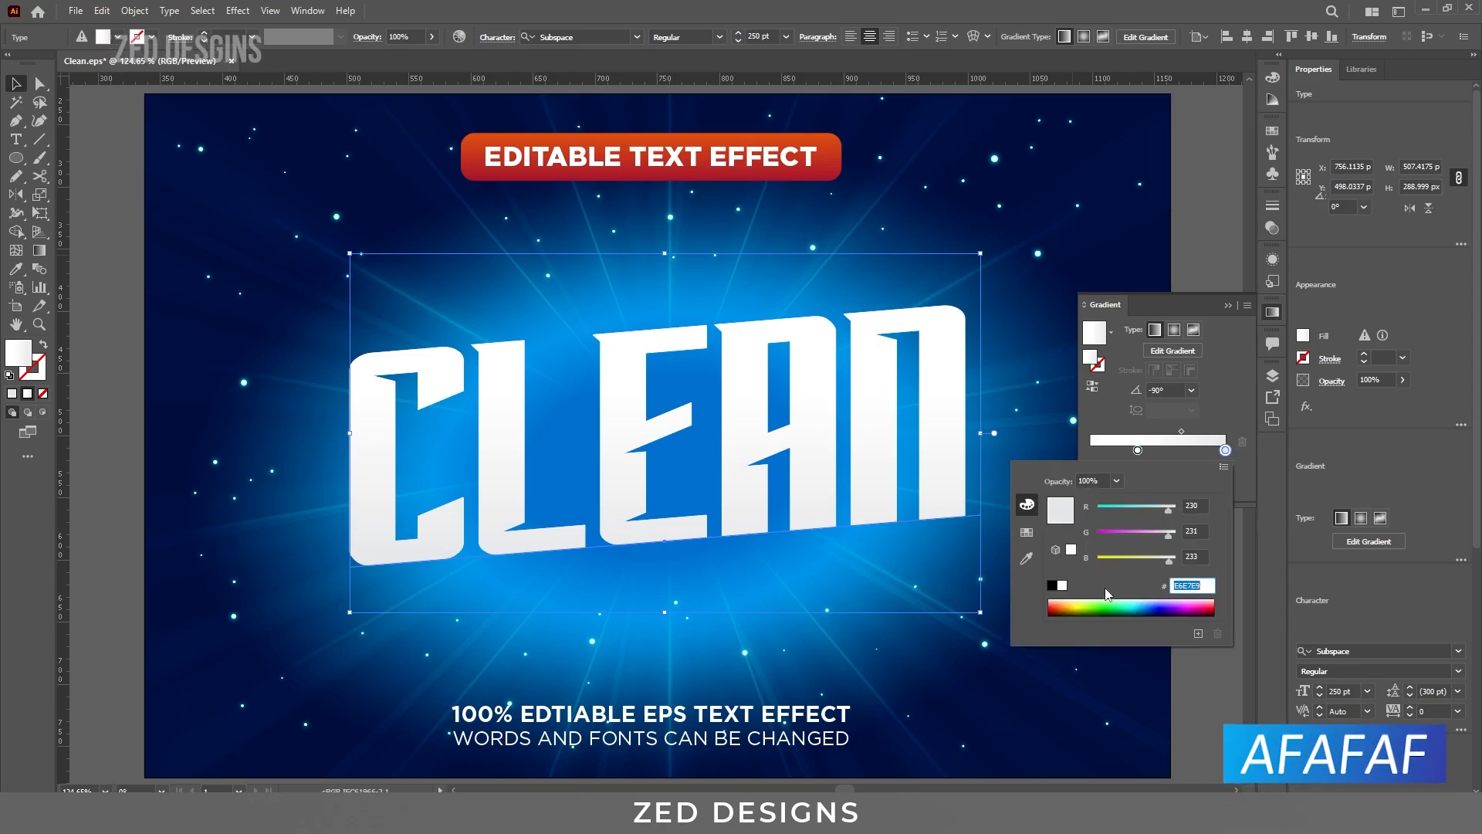
type("AFAFAF")
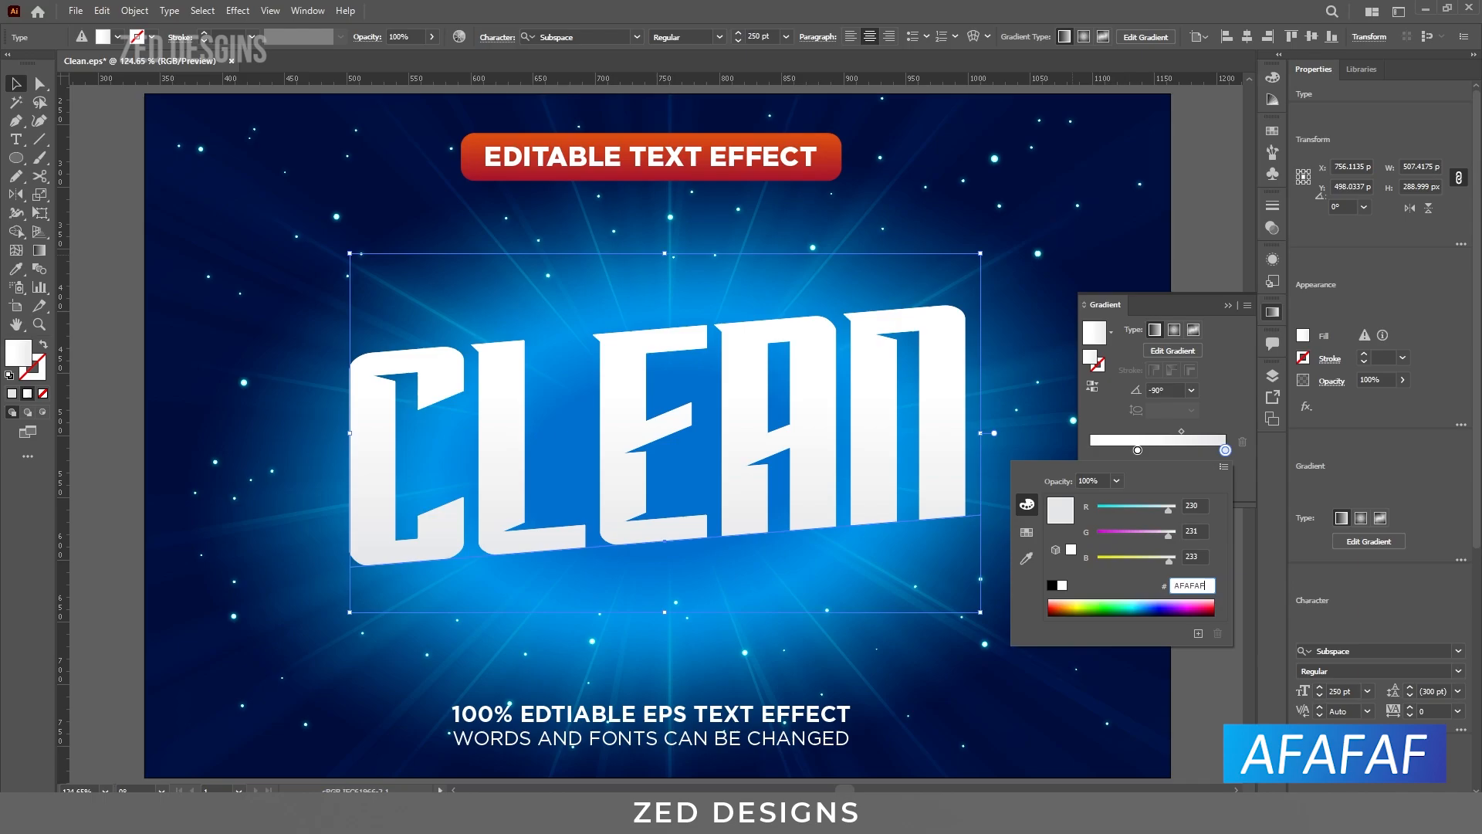
key("Tab")
left_click(1208, 431)
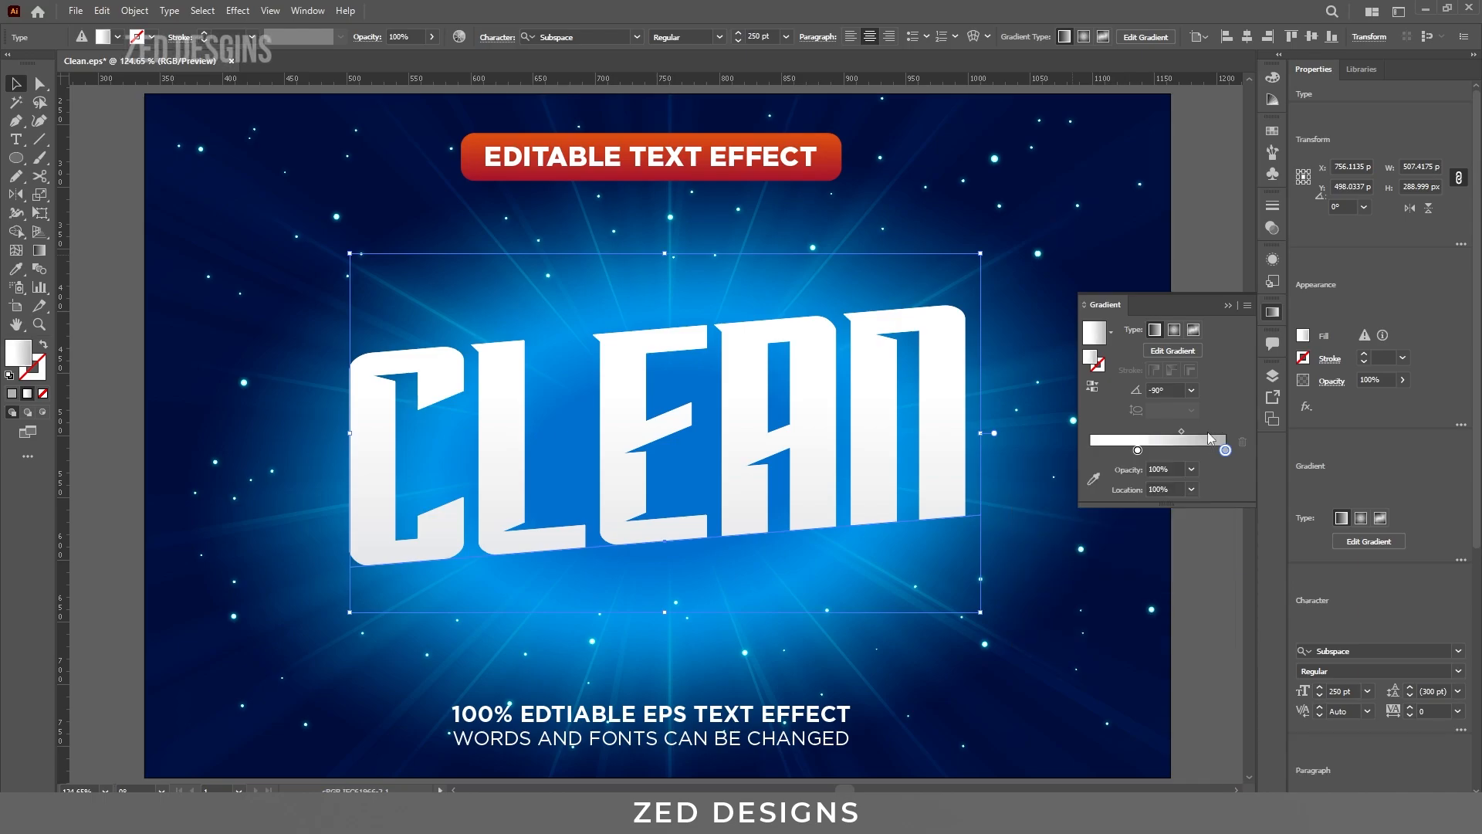
Step: Set the location of the lower fill's gradient start stop to 0%
left_click(1173, 490)
type("0")
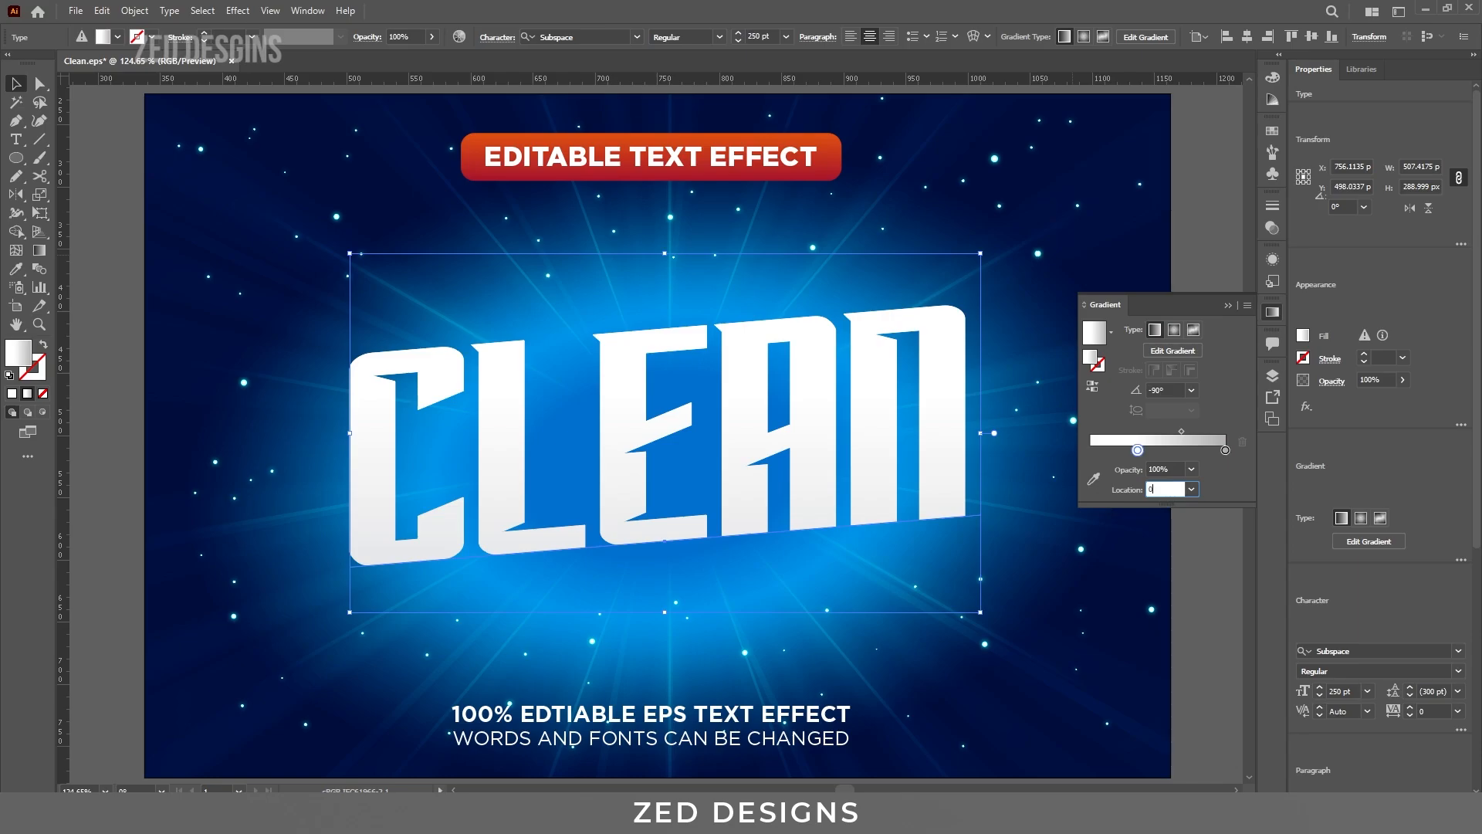
key("Tab")
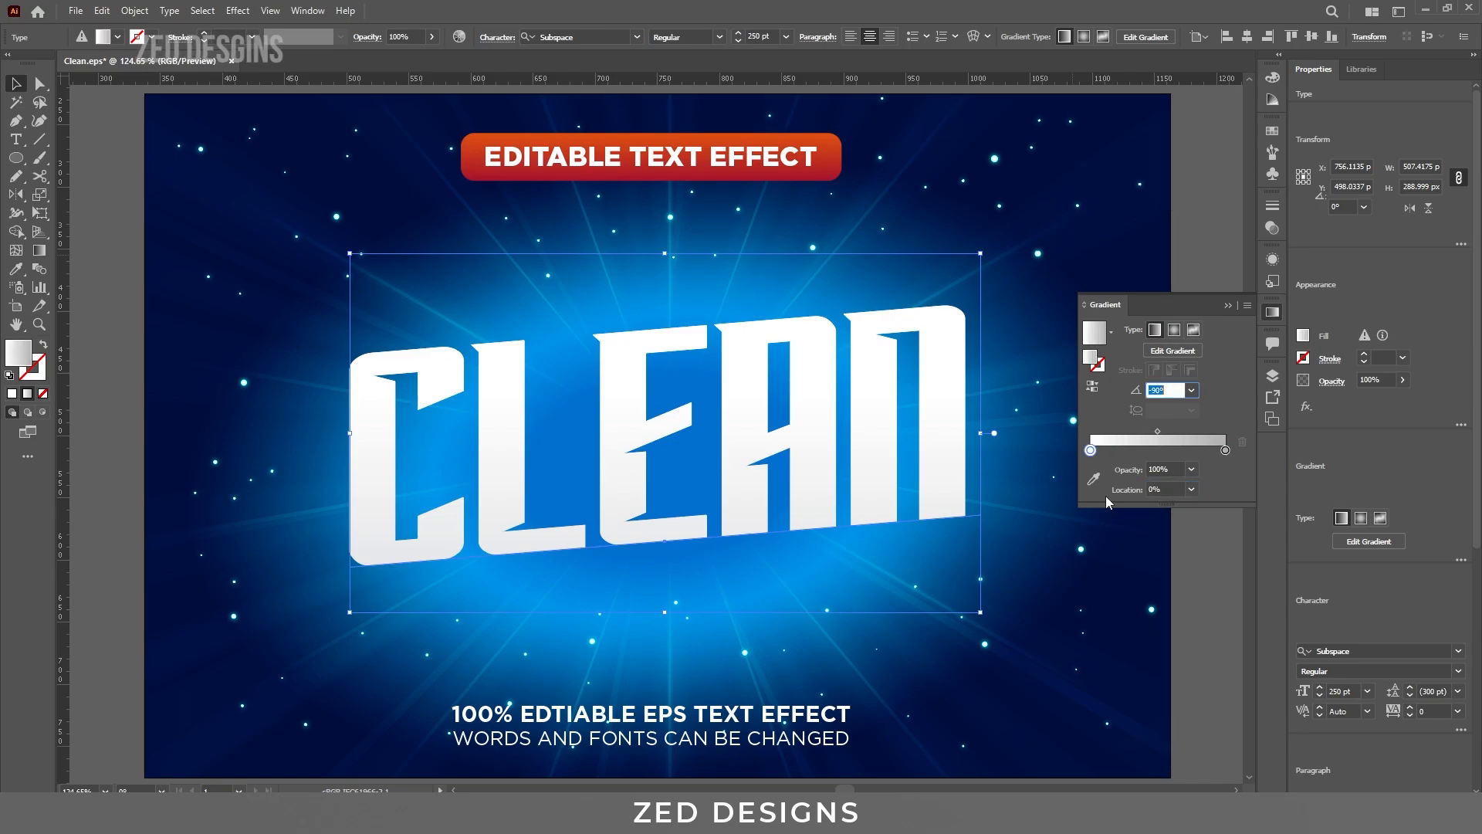
Step: Change the start stop colour of the lower fill's gradient to D1CFCD
double_click(1091, 450)
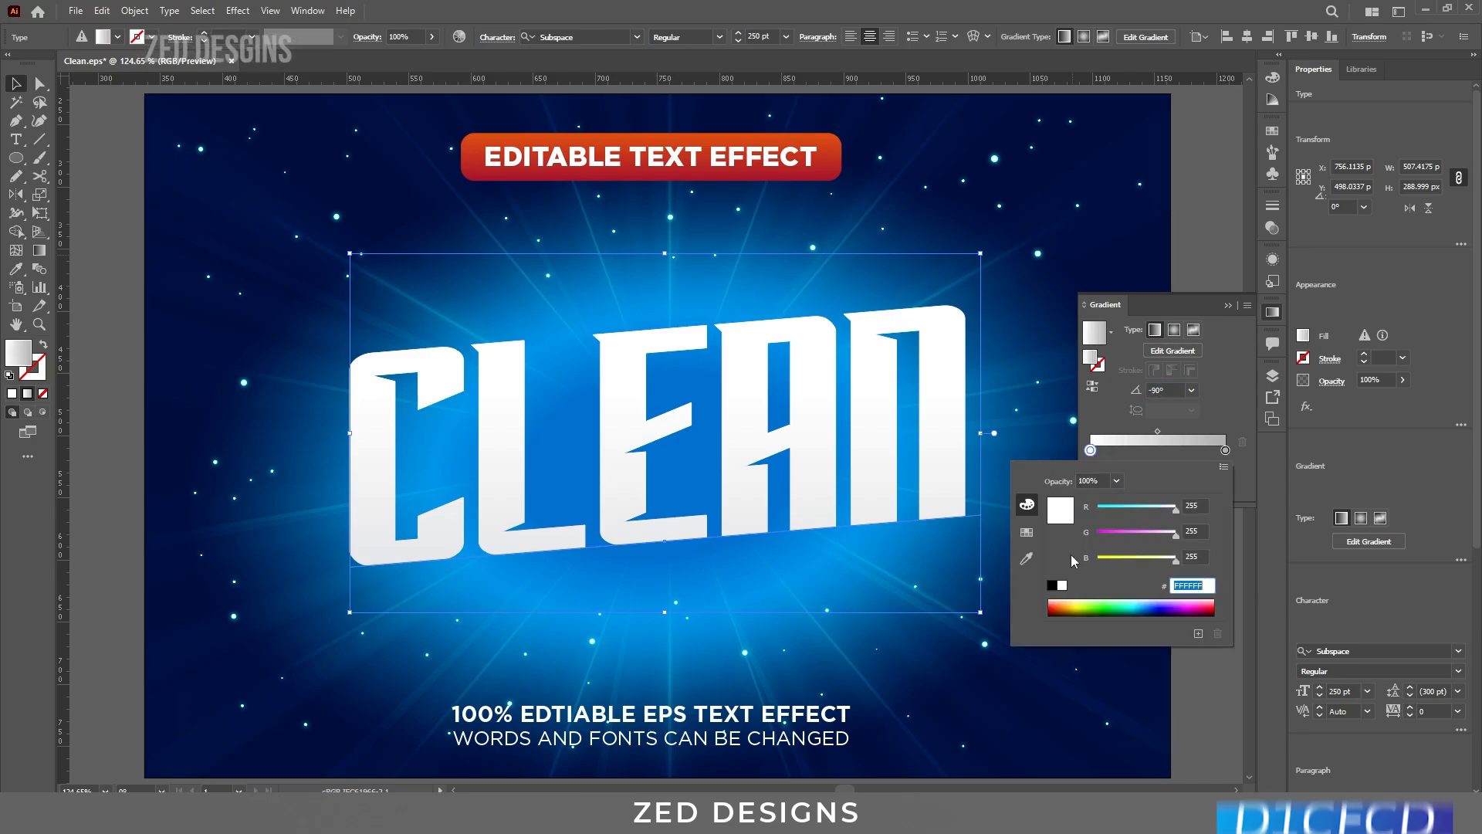
type("D")
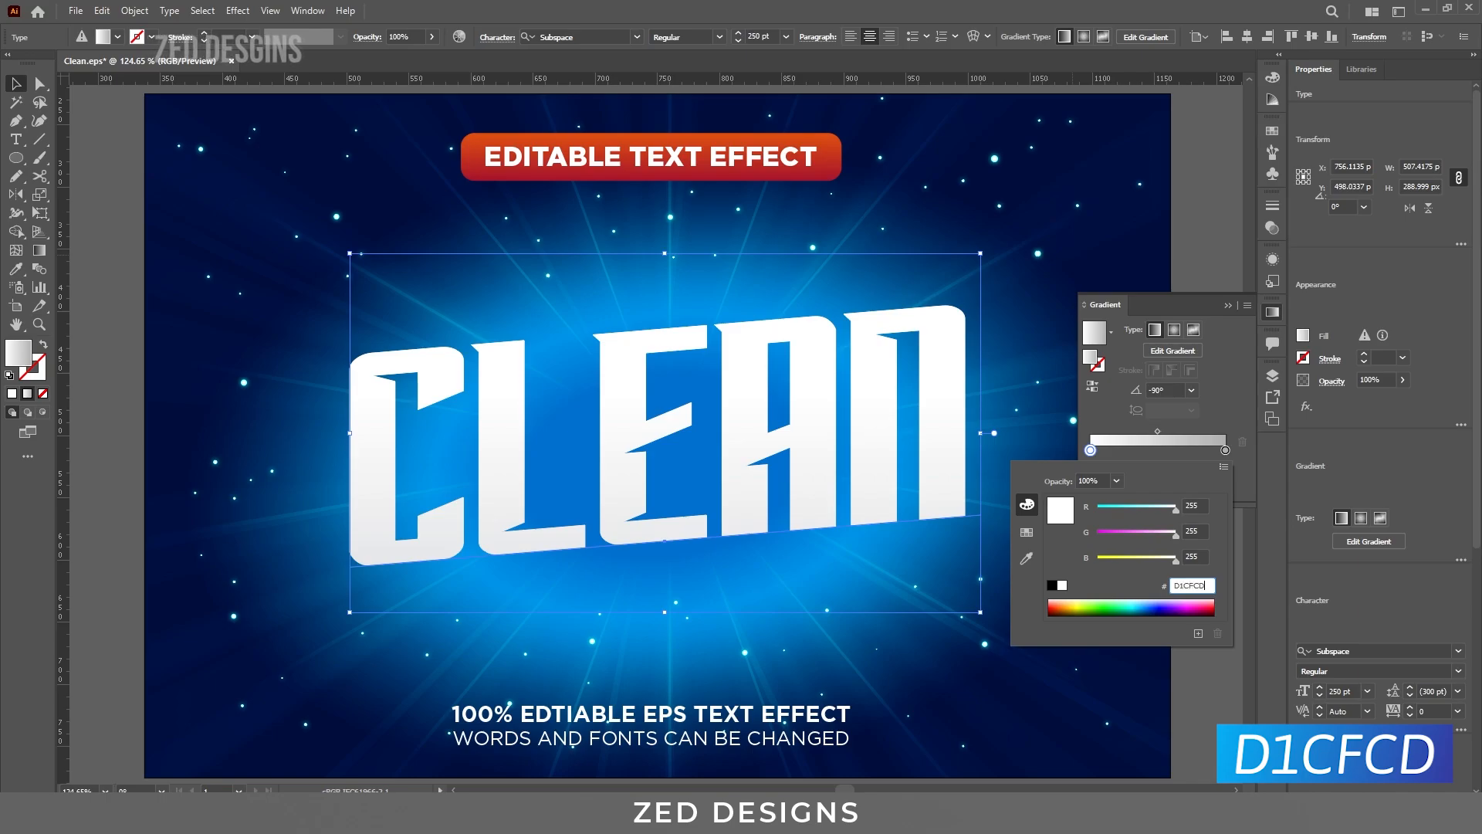
type("1CFCD")
key("Tab")
left_click(1223, 398)
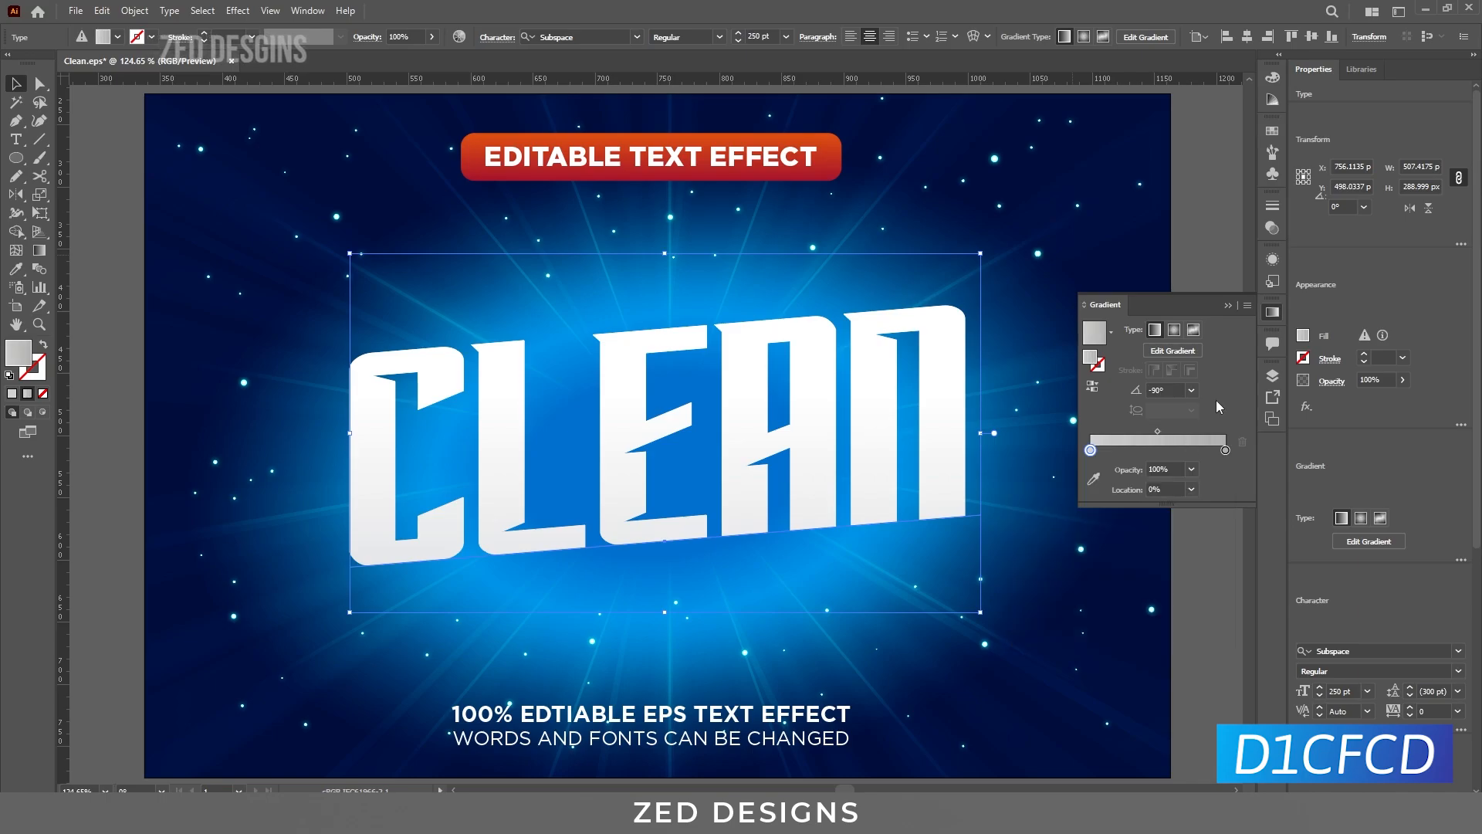
Step: Add a Transform effect to the lower gradient fill and set its horizontal scale to 99.9%
left_click(1274, 259)
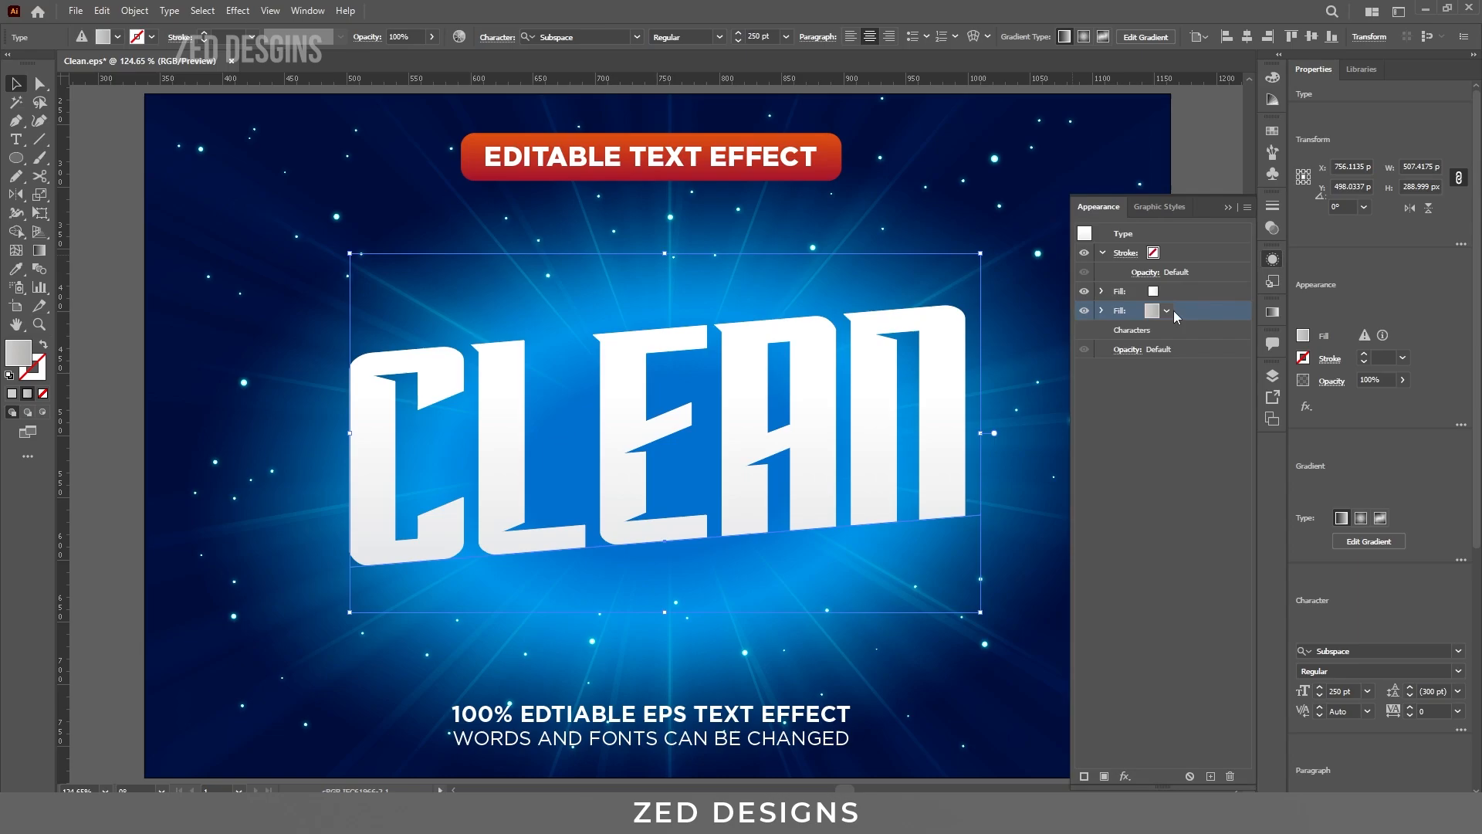
left_click(1125, 780)
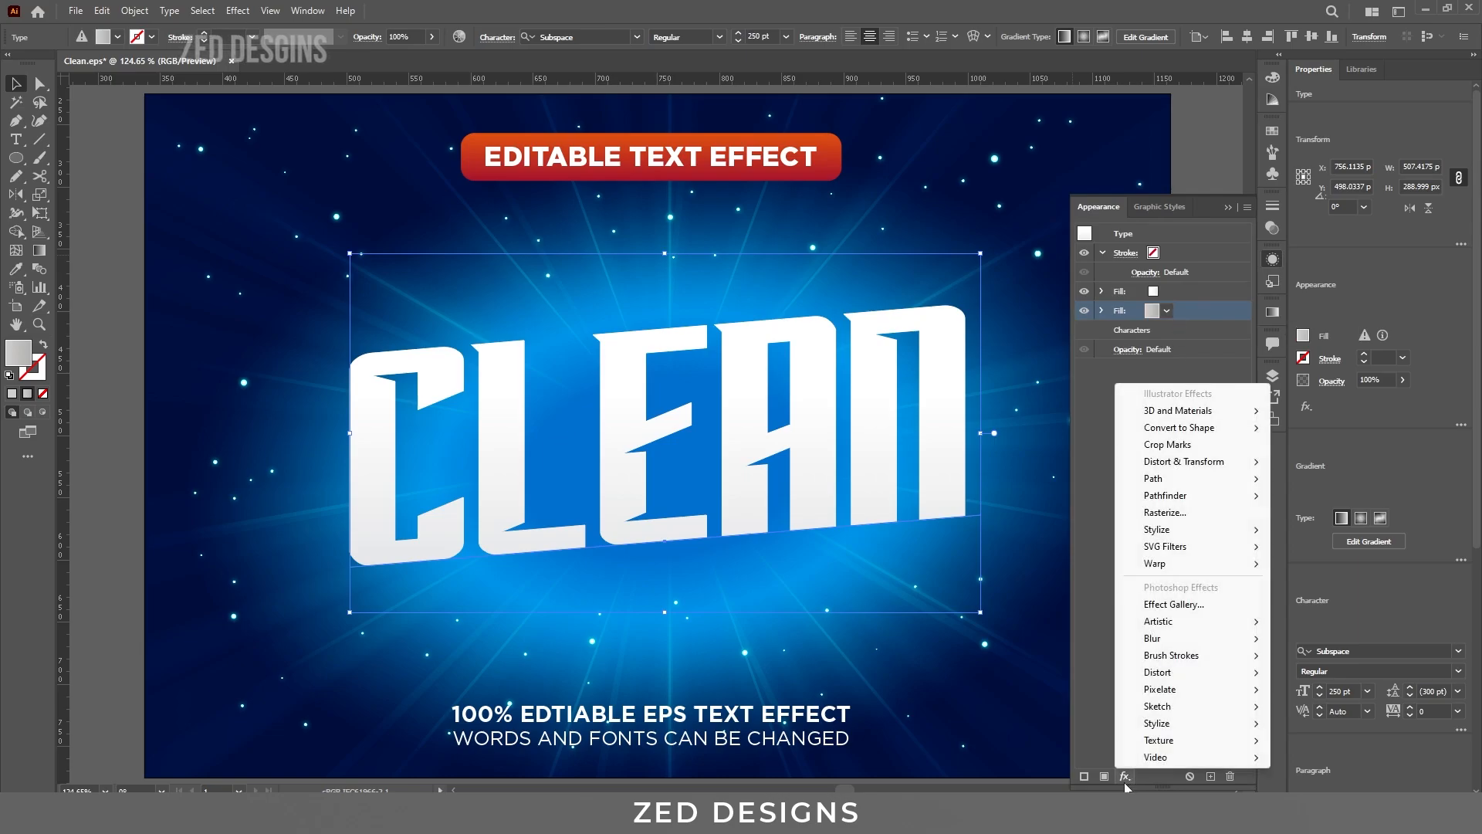
mouse_move(1202, 468)
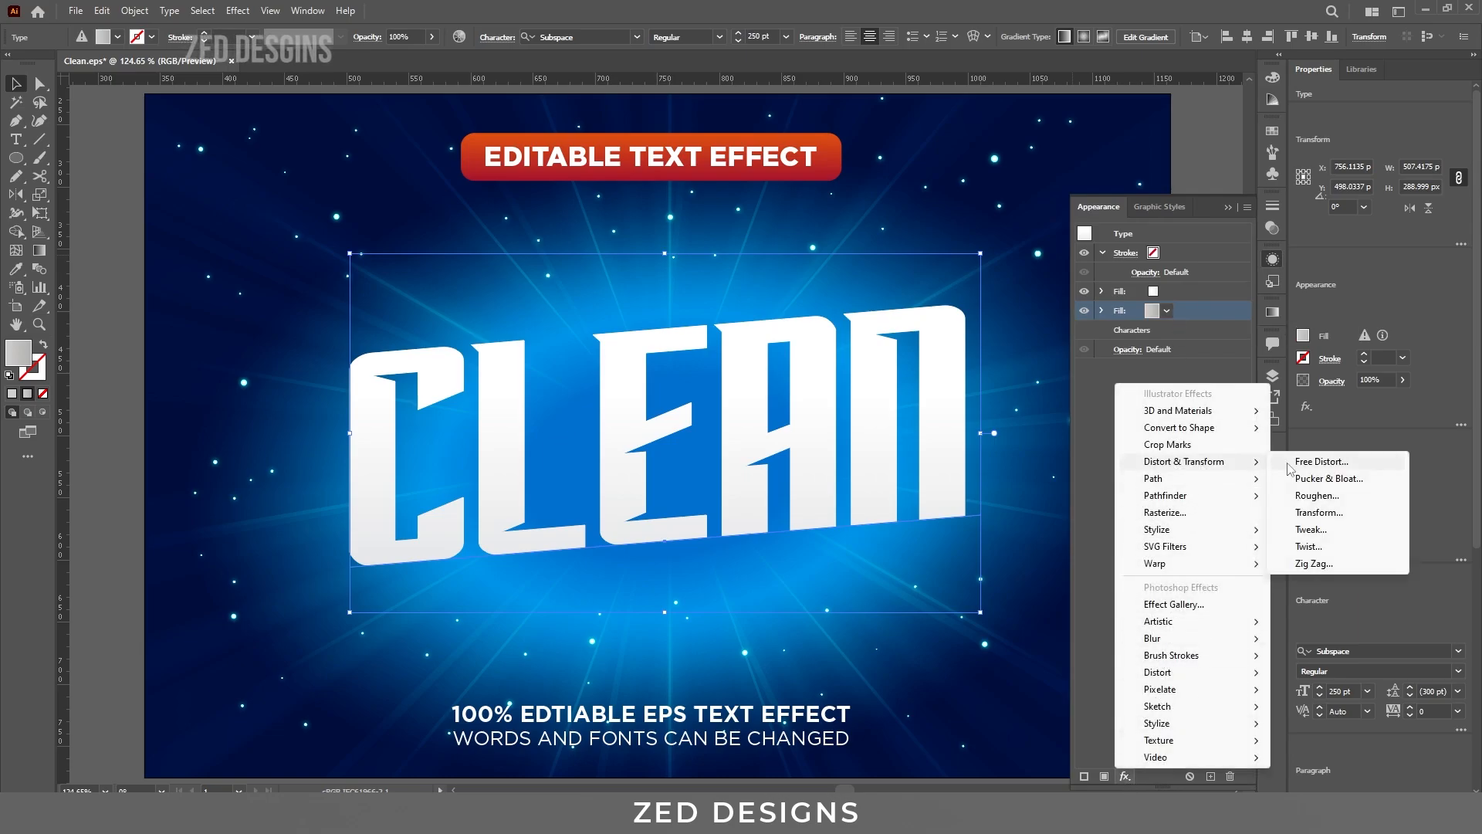
left_click(1319, 513)
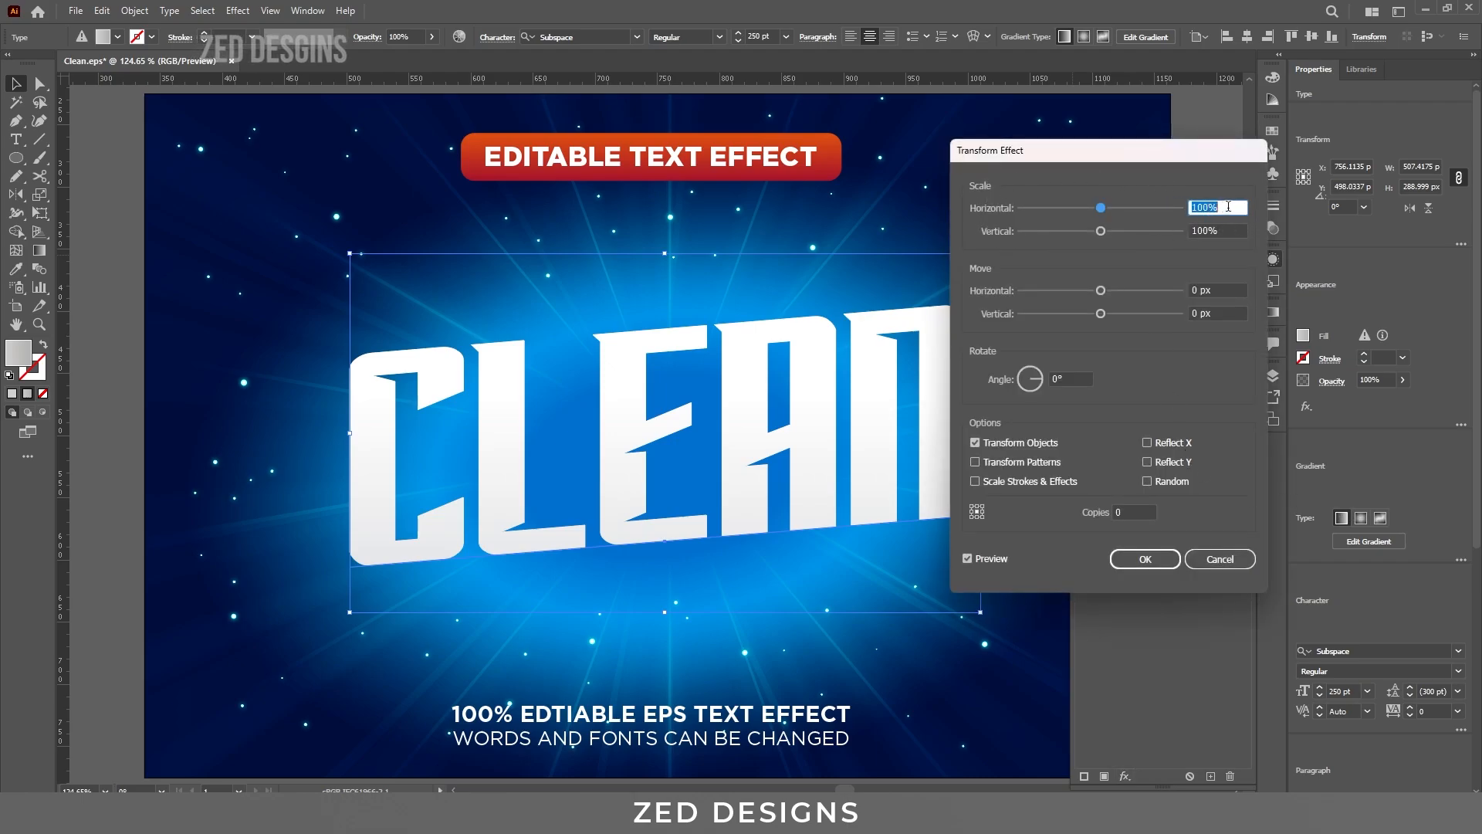
type("99")
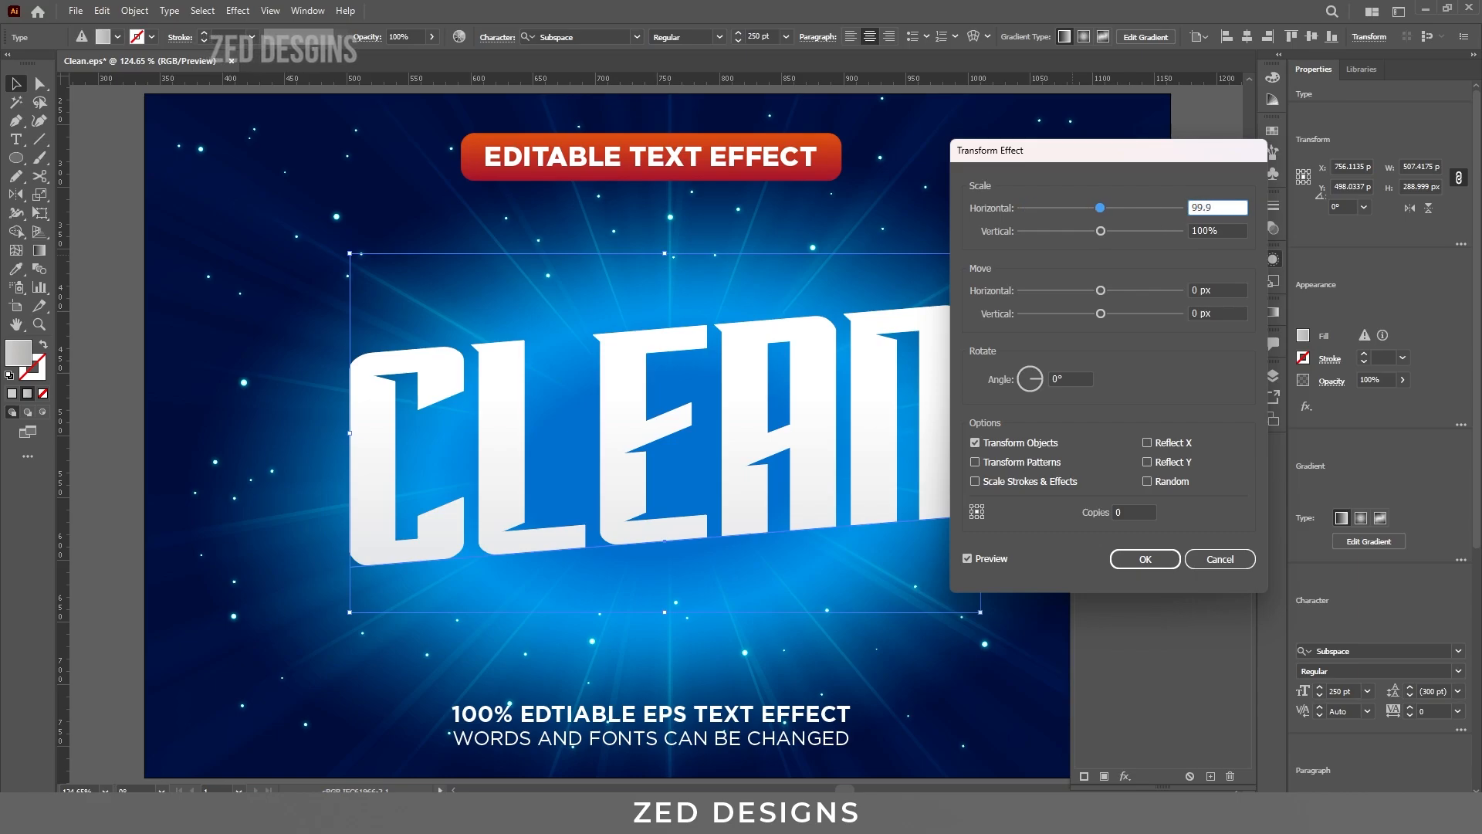
type(".9")
key("Tab")
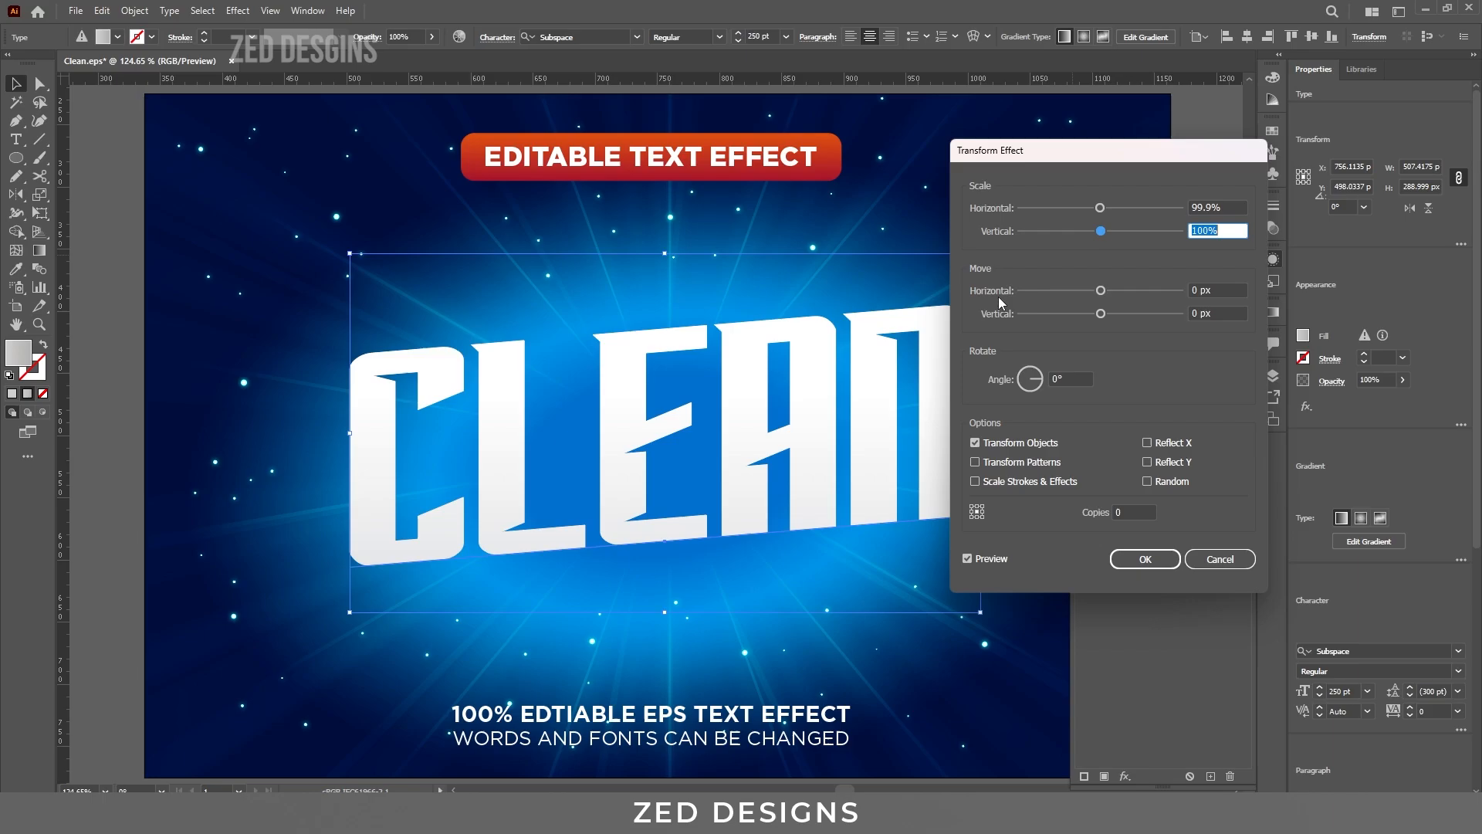
key("Tab")
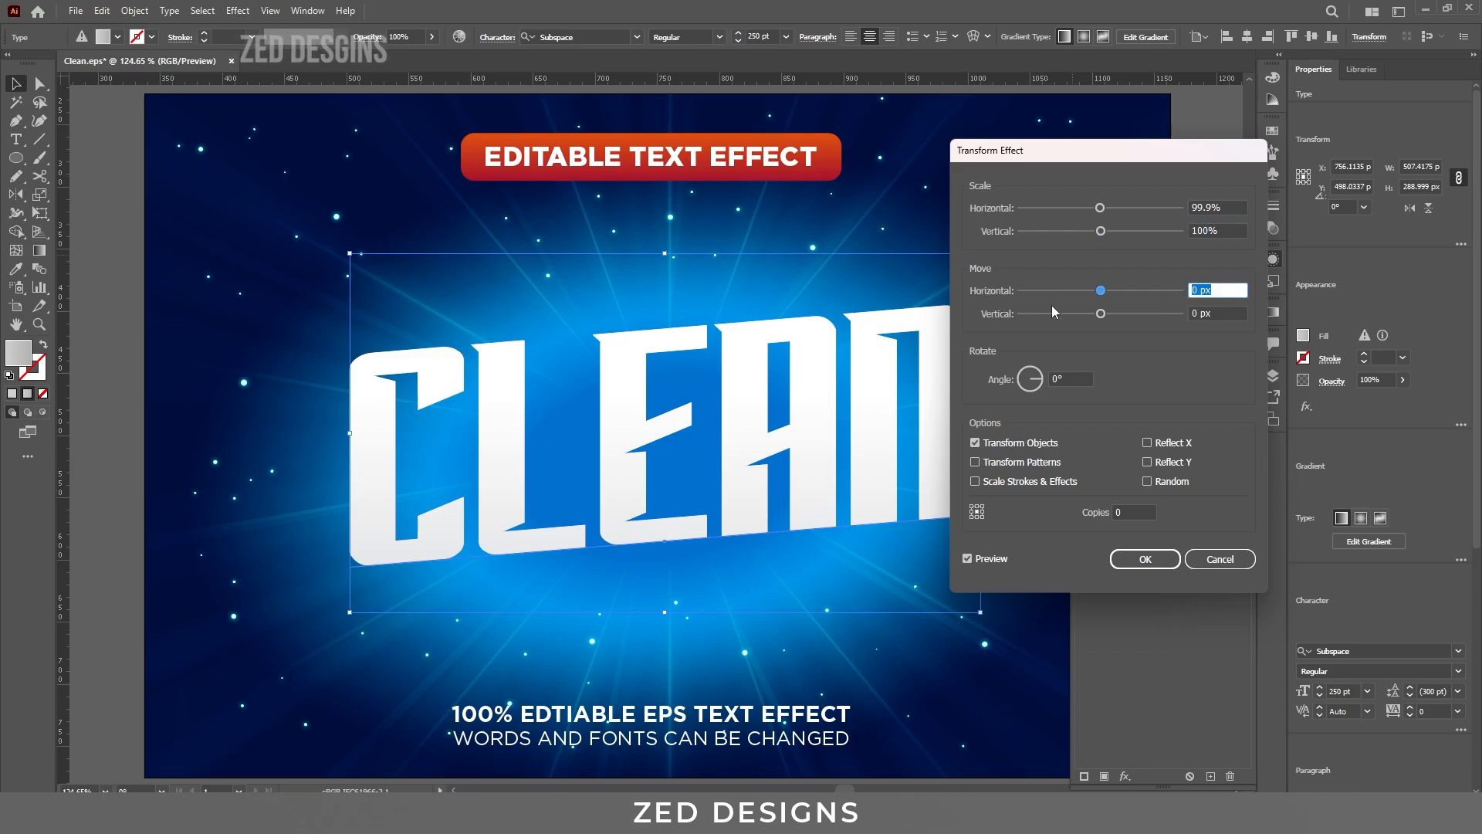
Step: Set the Transform effect's vertical move to 0.3 px with 30 copies and apply it
left_click(1224, 313)
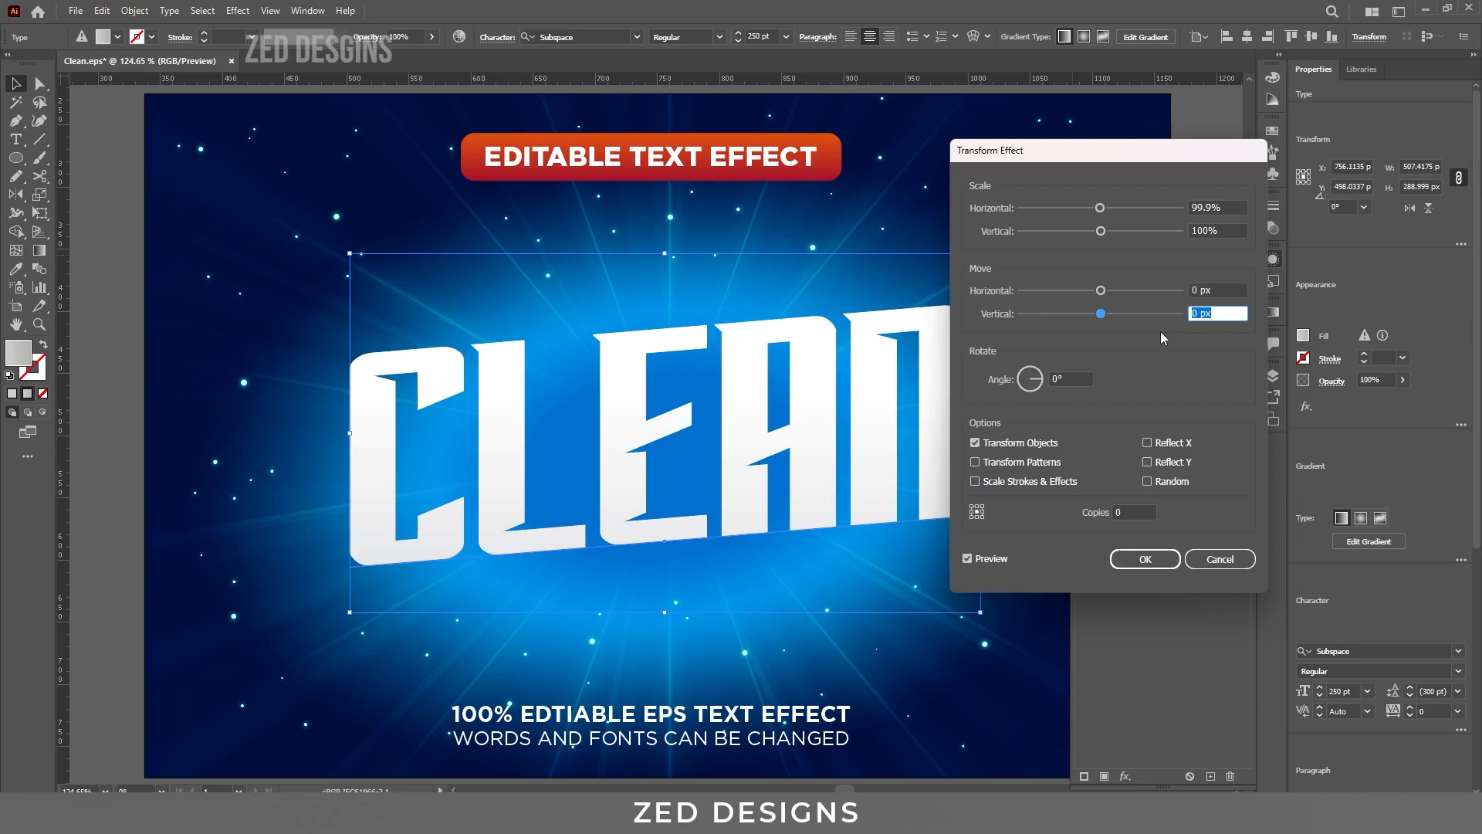
type("0.3")
key("Tab")
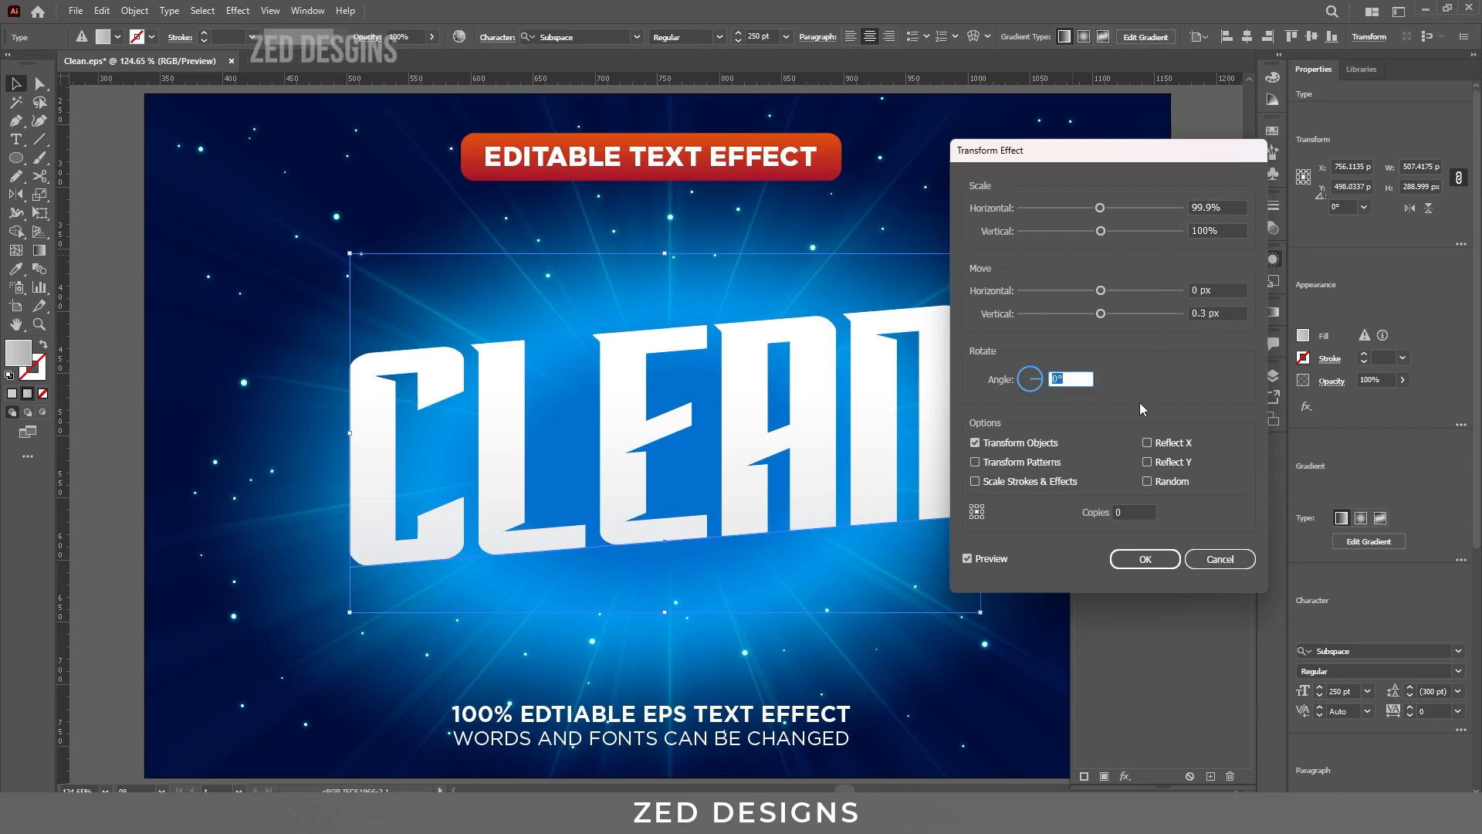
left_click(1134, 510)
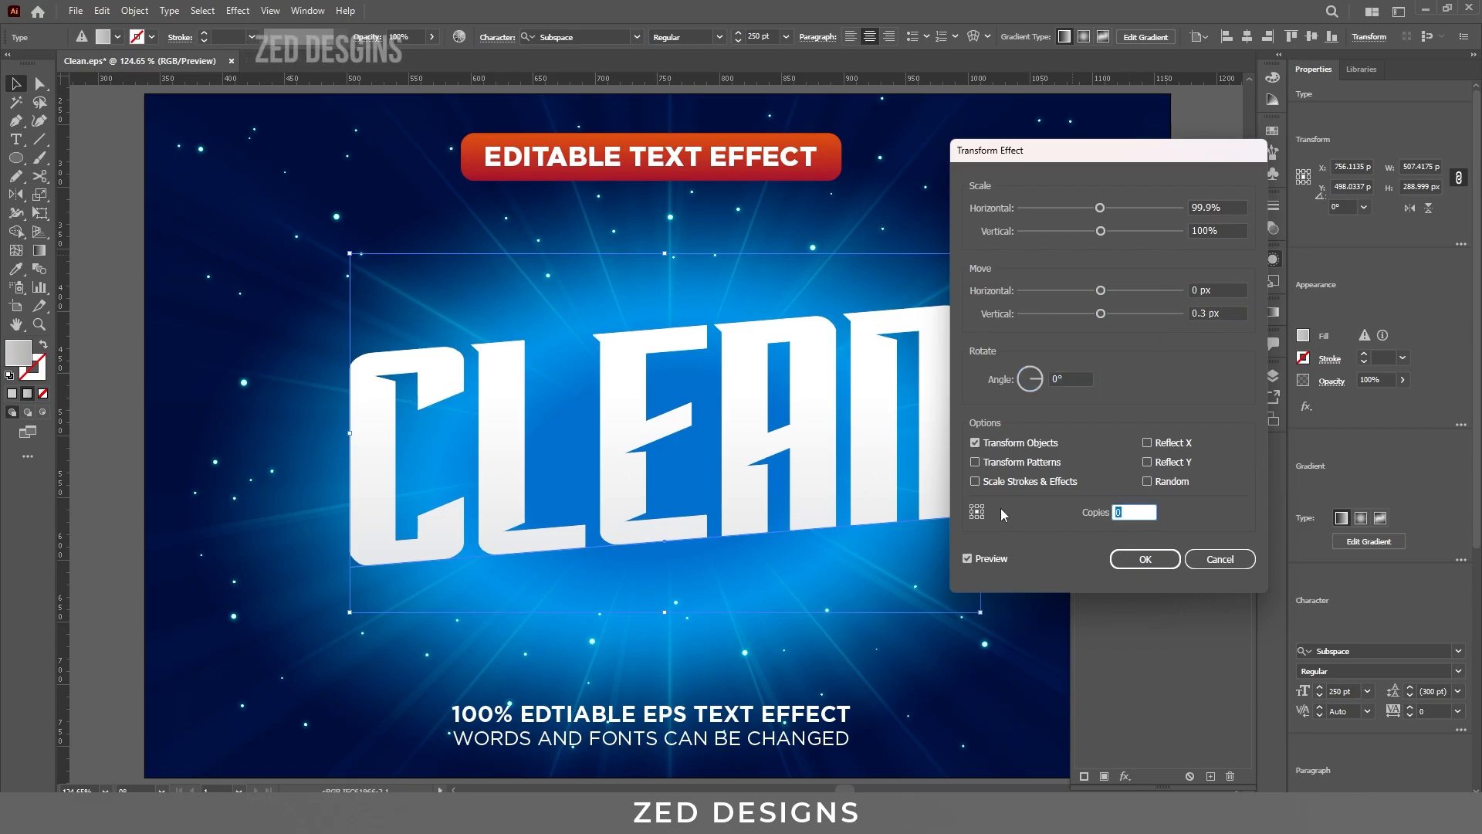
type("30")
key("Tab")
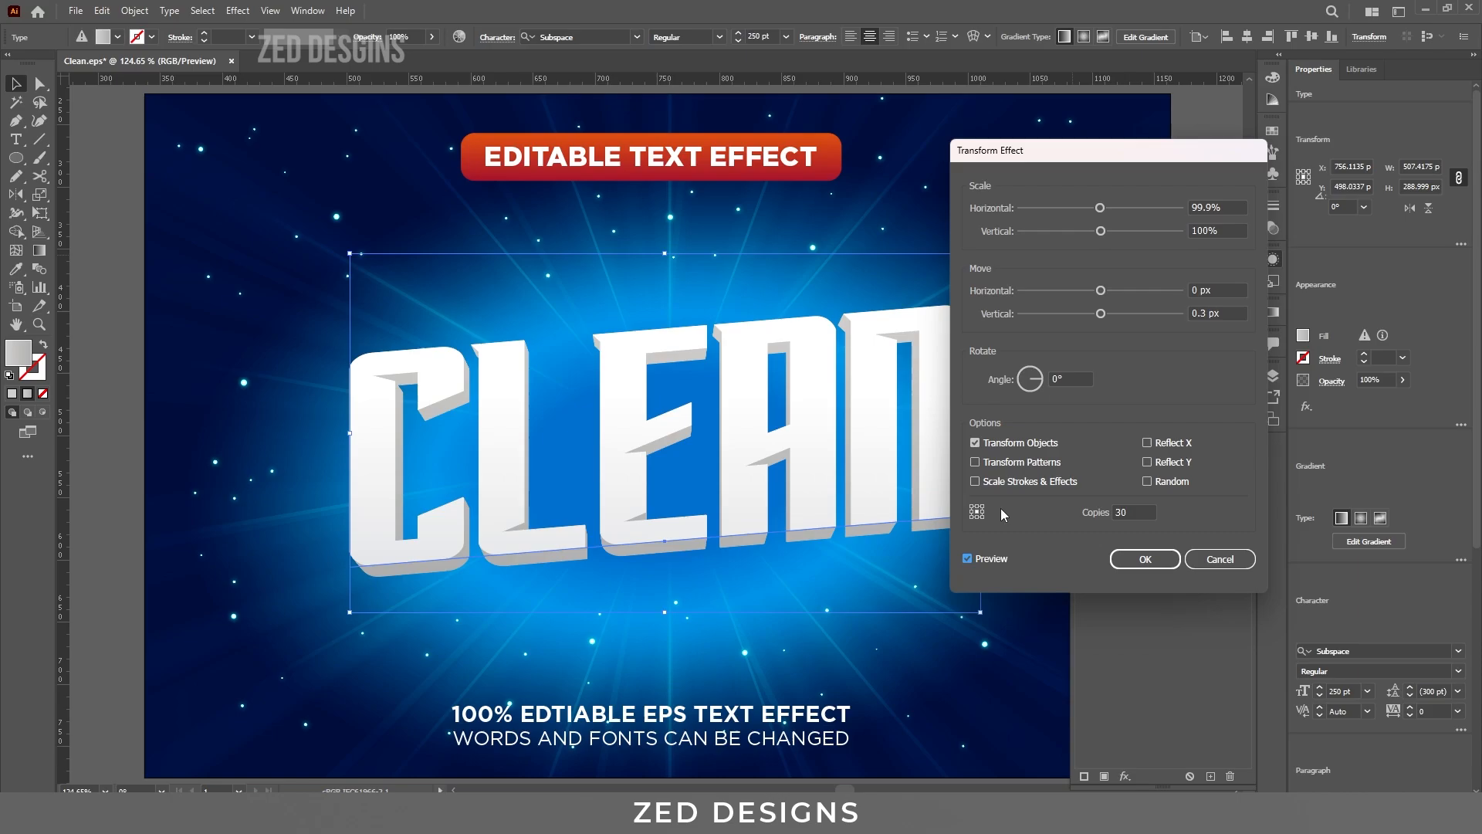
left_click(1146, 559)
Step: Add an Inner Glow effect to the transformed lower fill and set its glow colour to white
left_click(1101, 311)
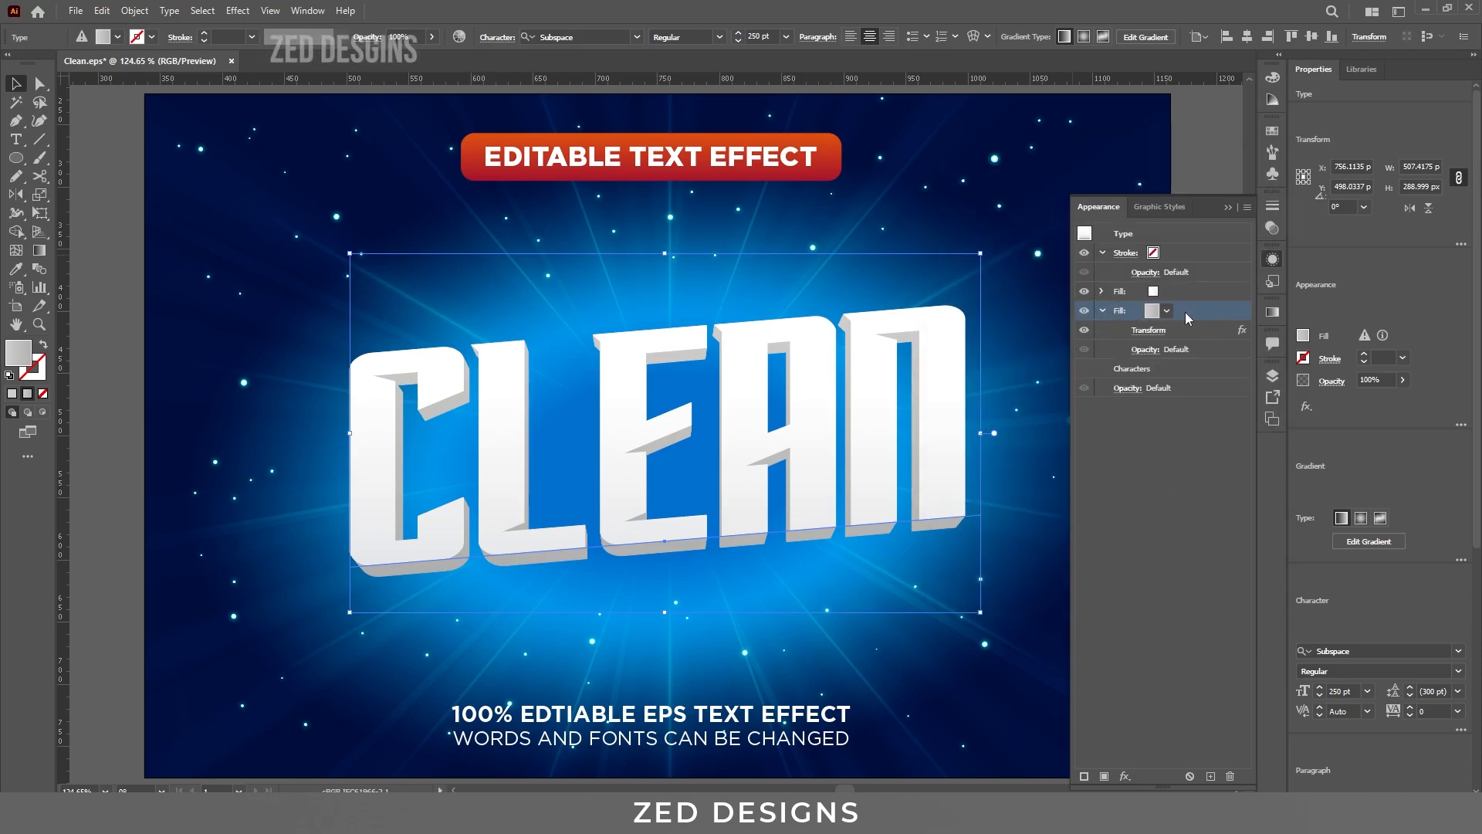
left_click(1130, 773)
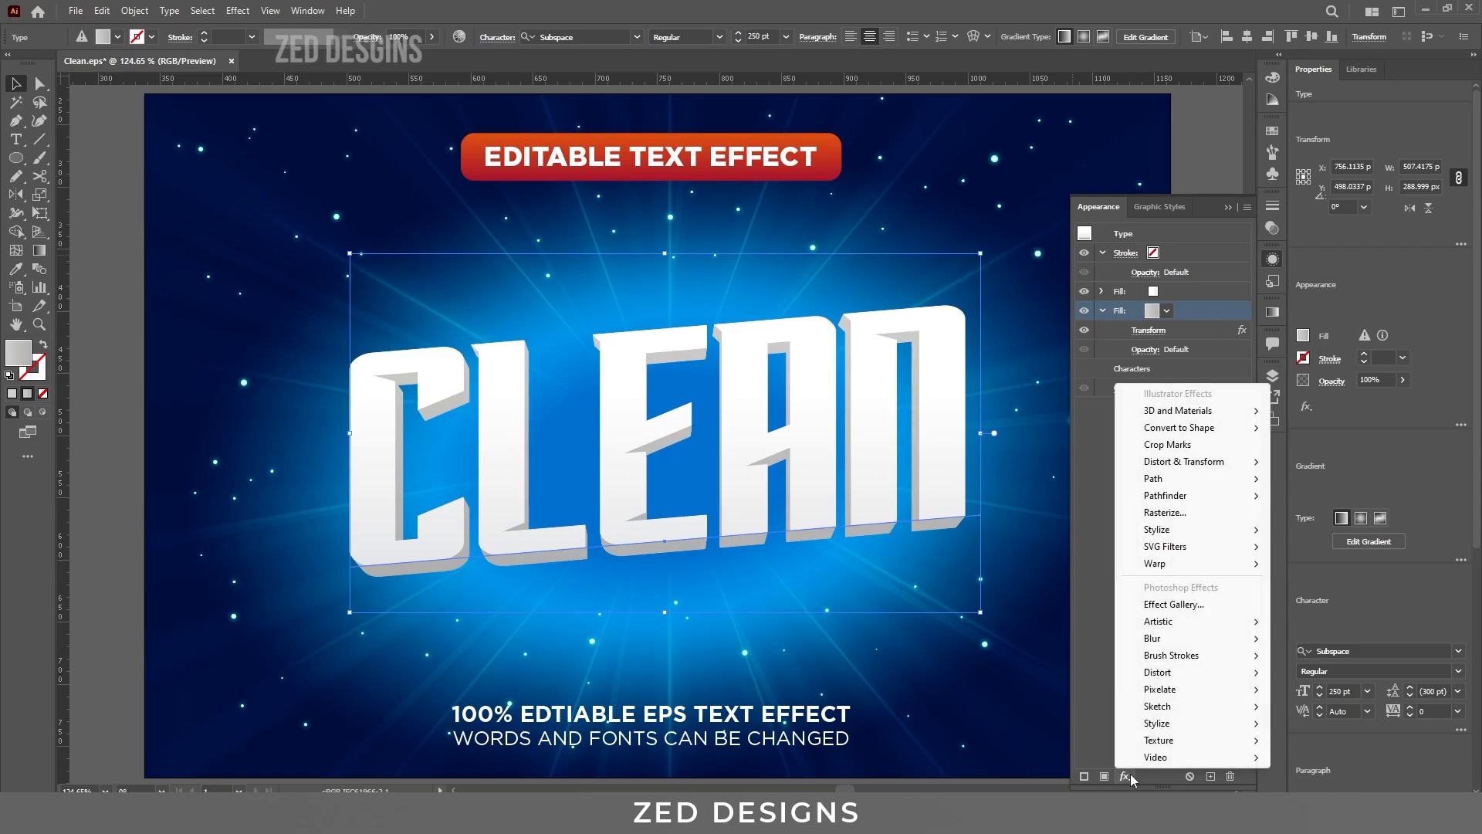
mouse_move(1169, 541)
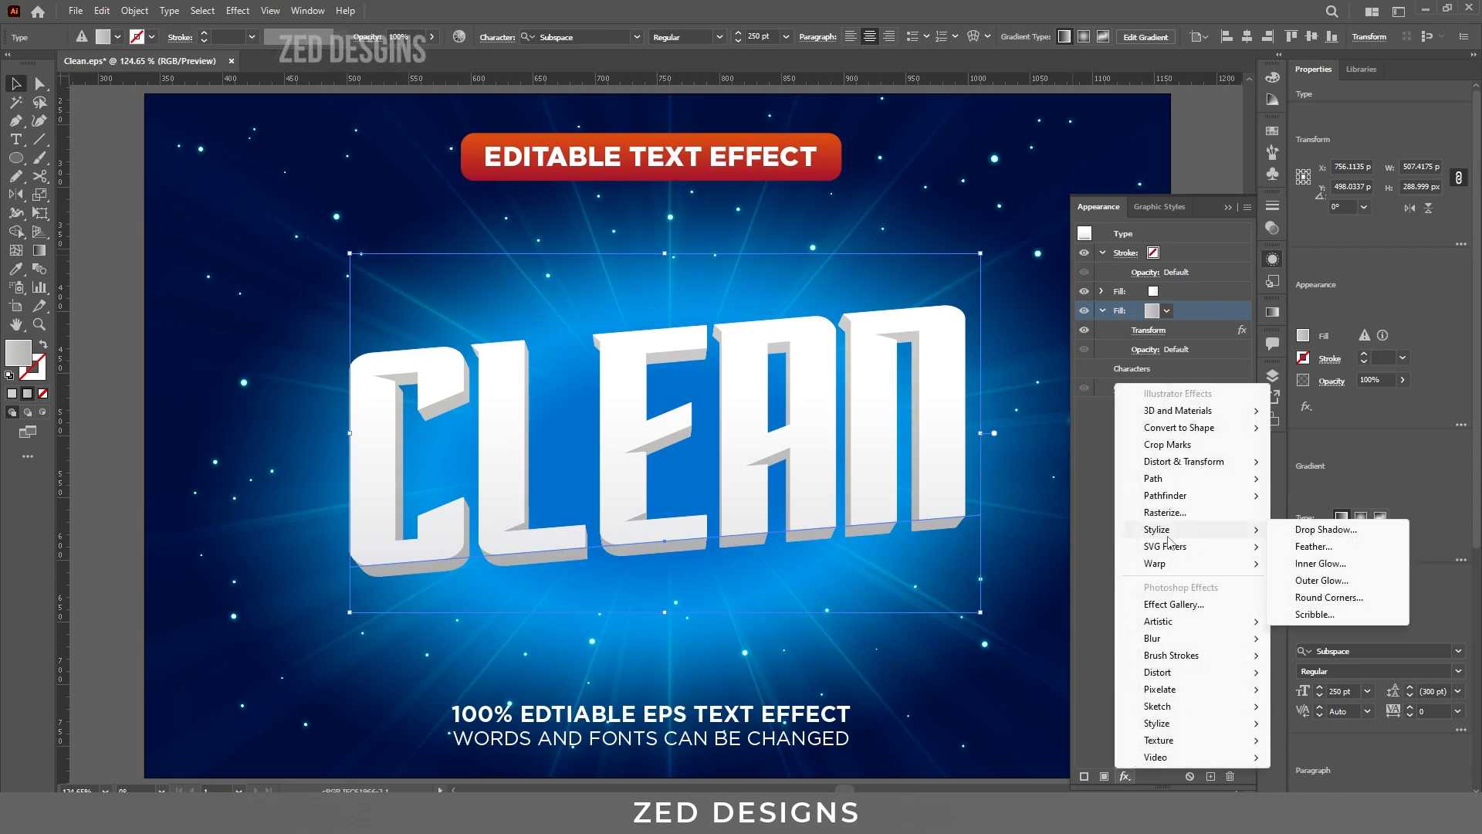
left_click(1316, 566)
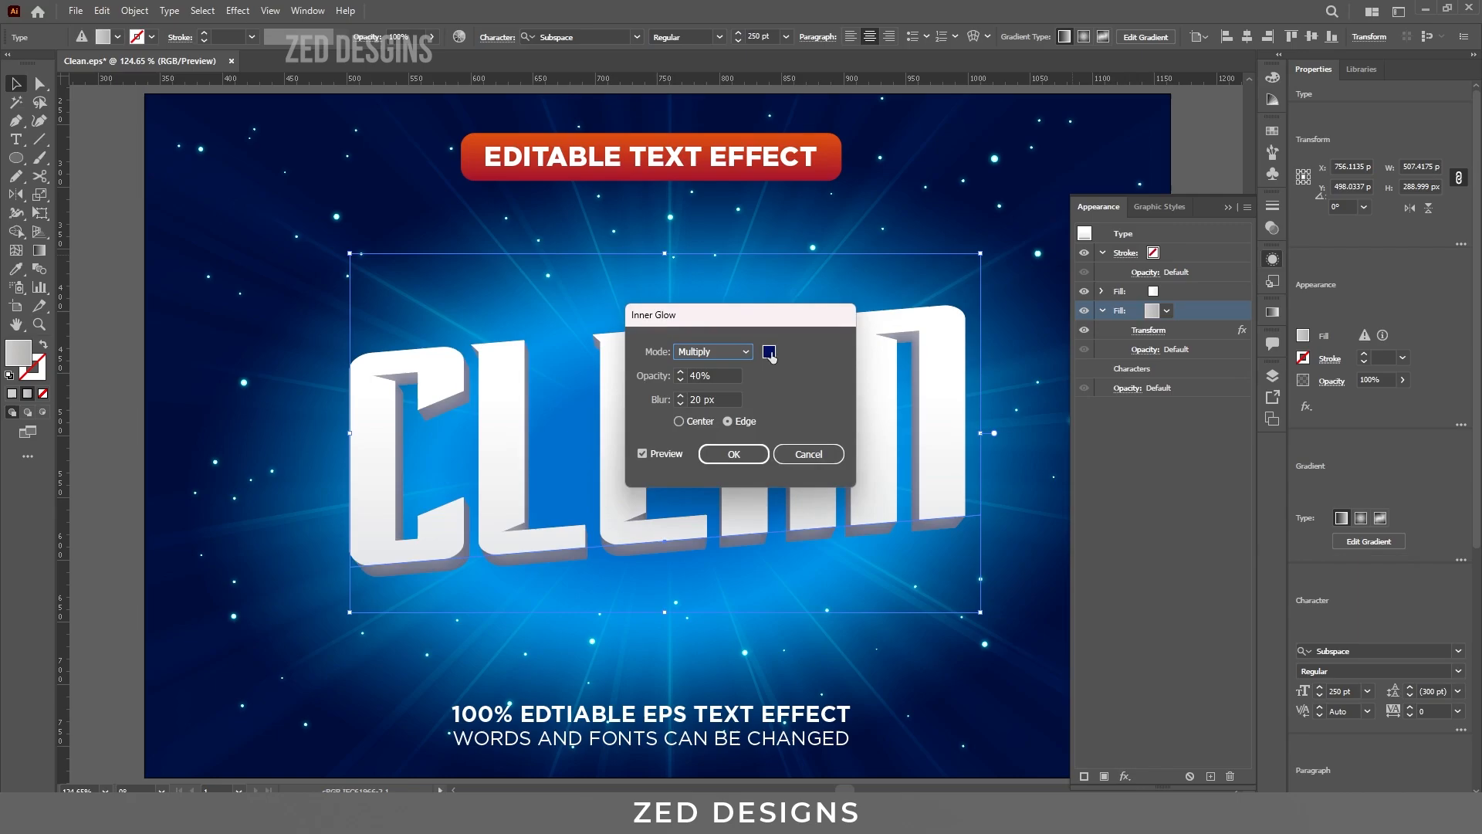
left_click(769, 353)
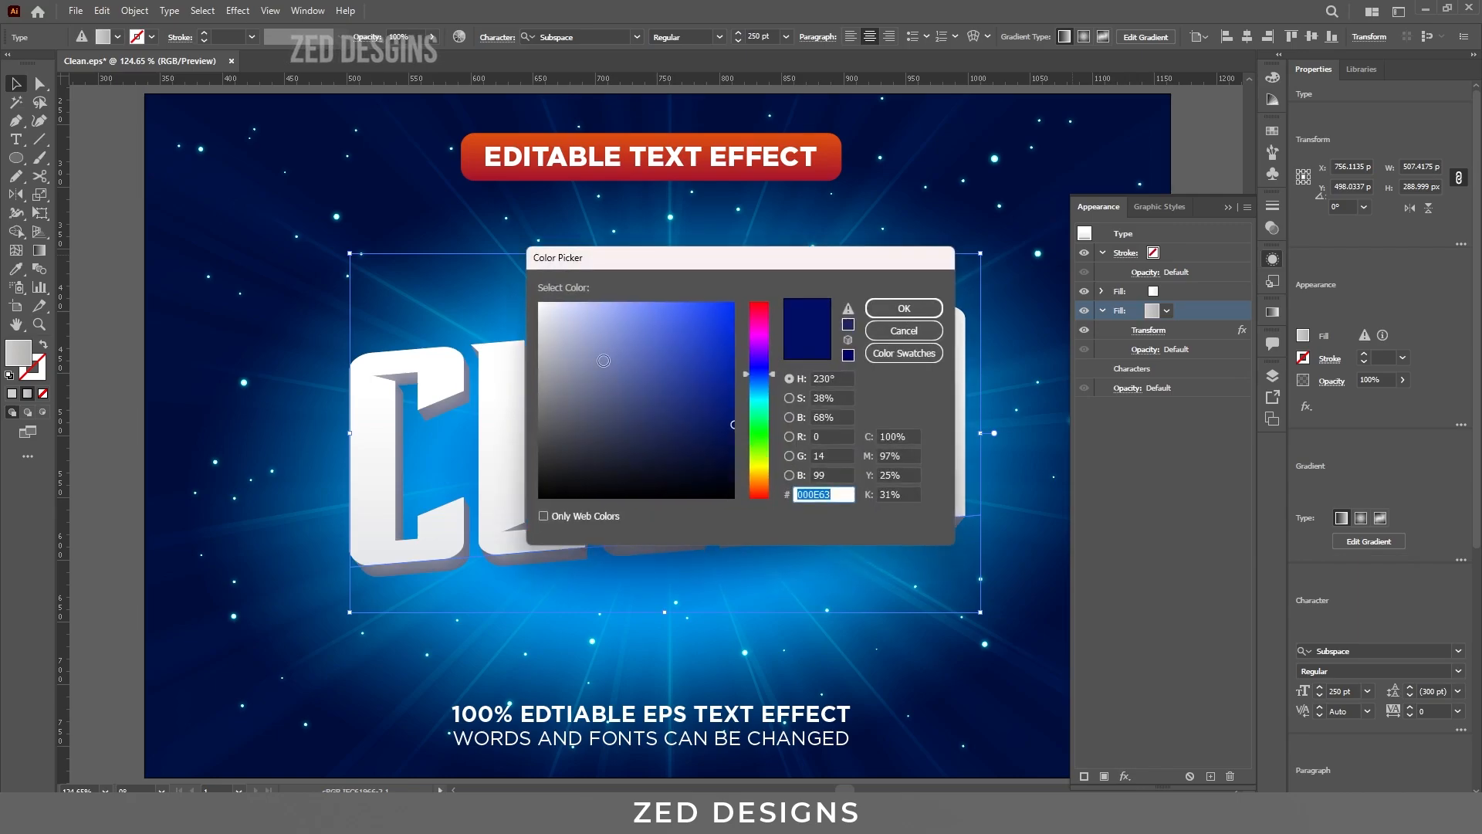
left_click_drag(653, 359, 528, 297)
left_click(904, 309)
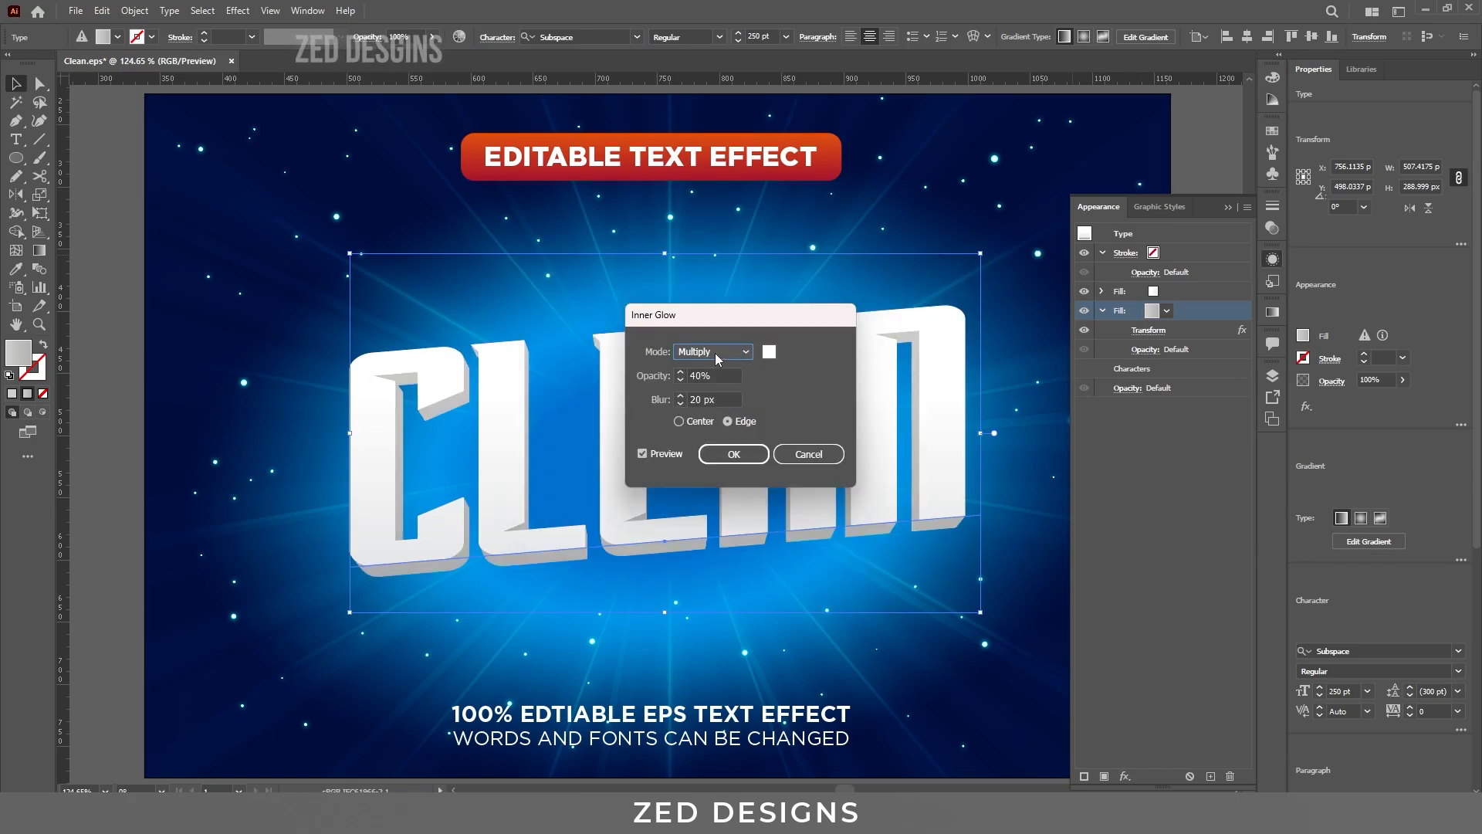
Step: Set the inner glow to Screen mode with 50% opacity and 5 px blur, and apply it
left_click(716, 352)
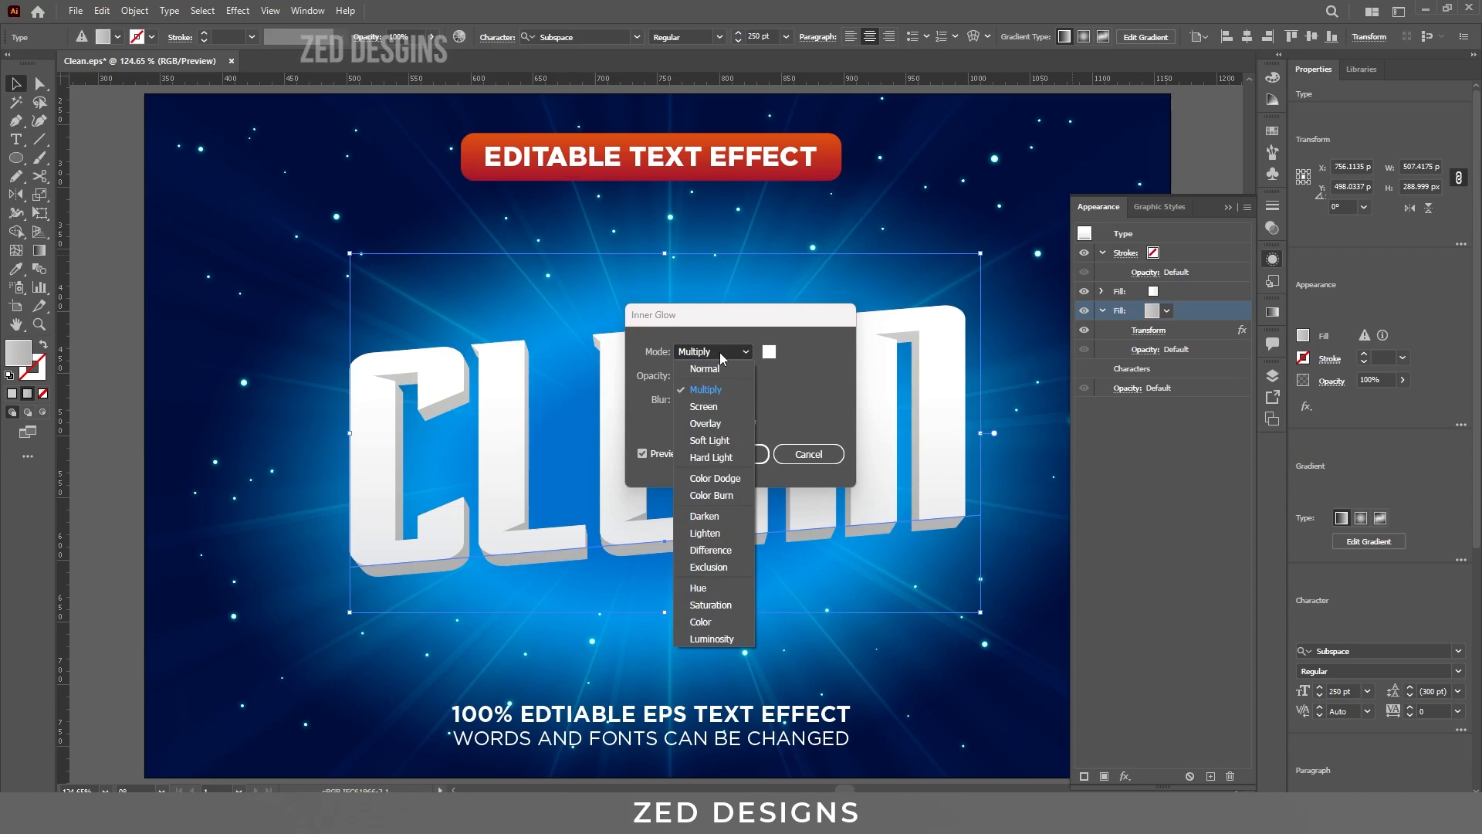
left_click(705, 406)
key("Tab")
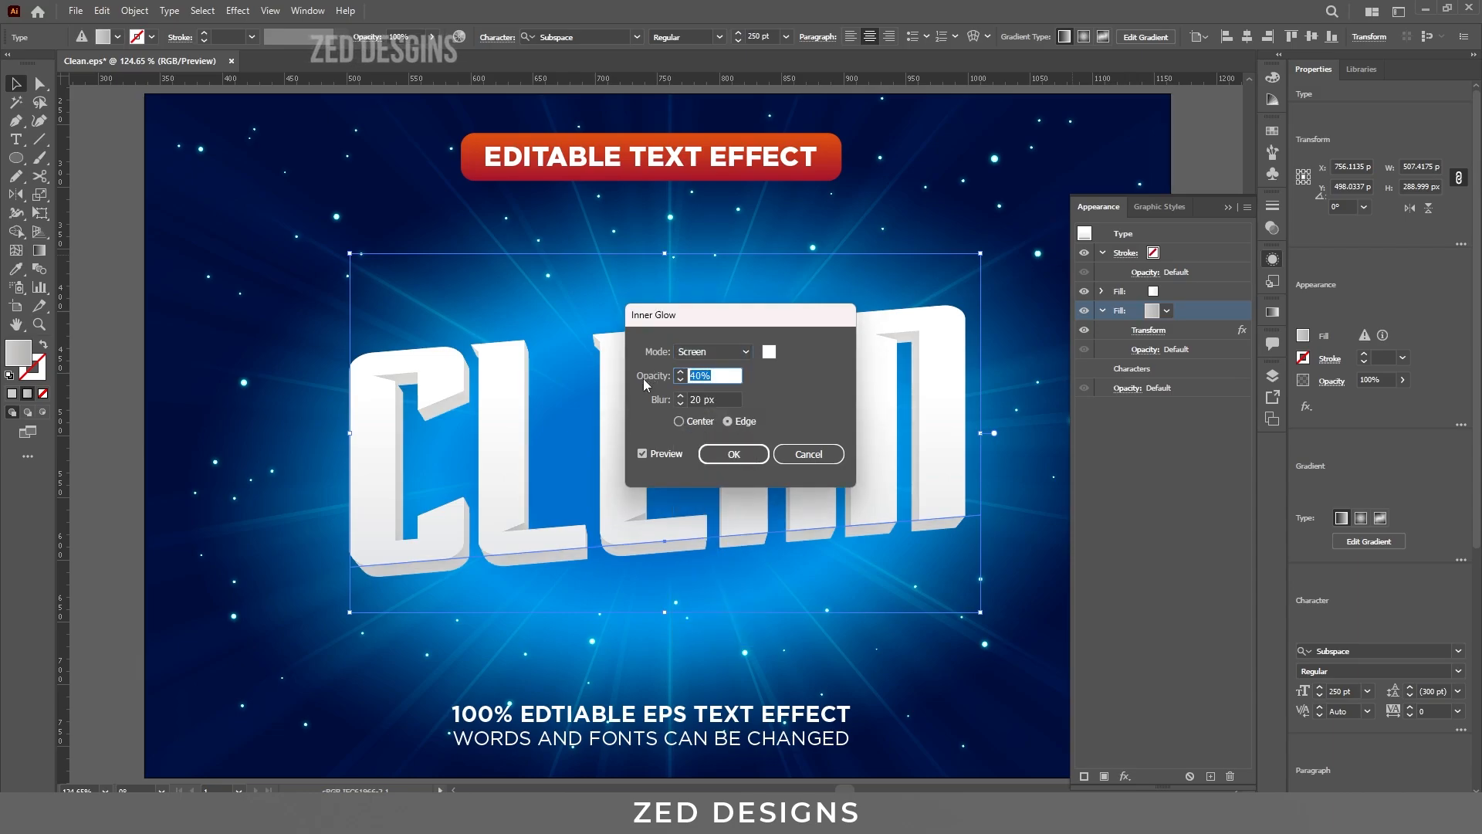
type("50")
key("Tab")
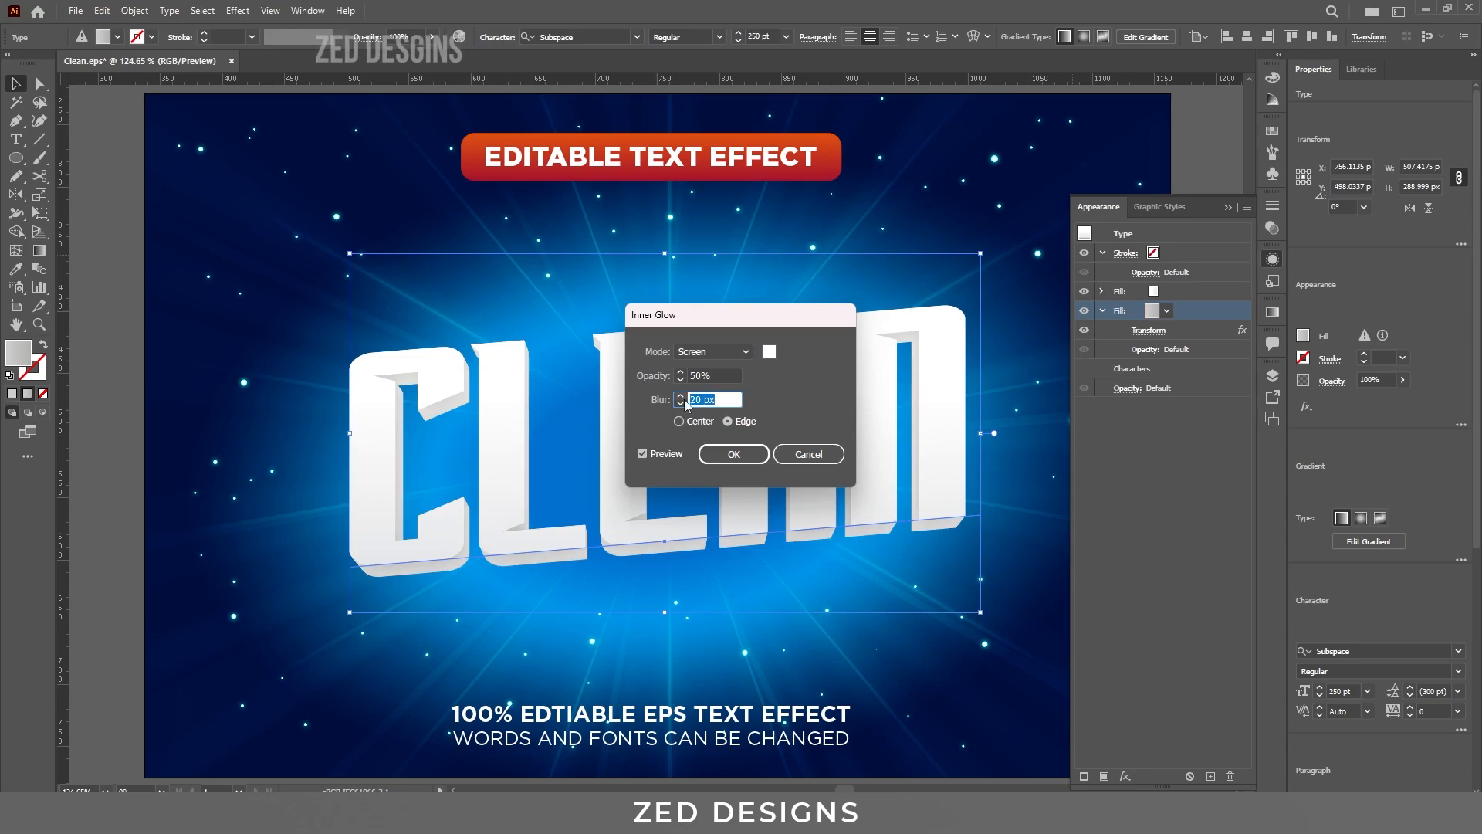
type("5")
key("Tab")
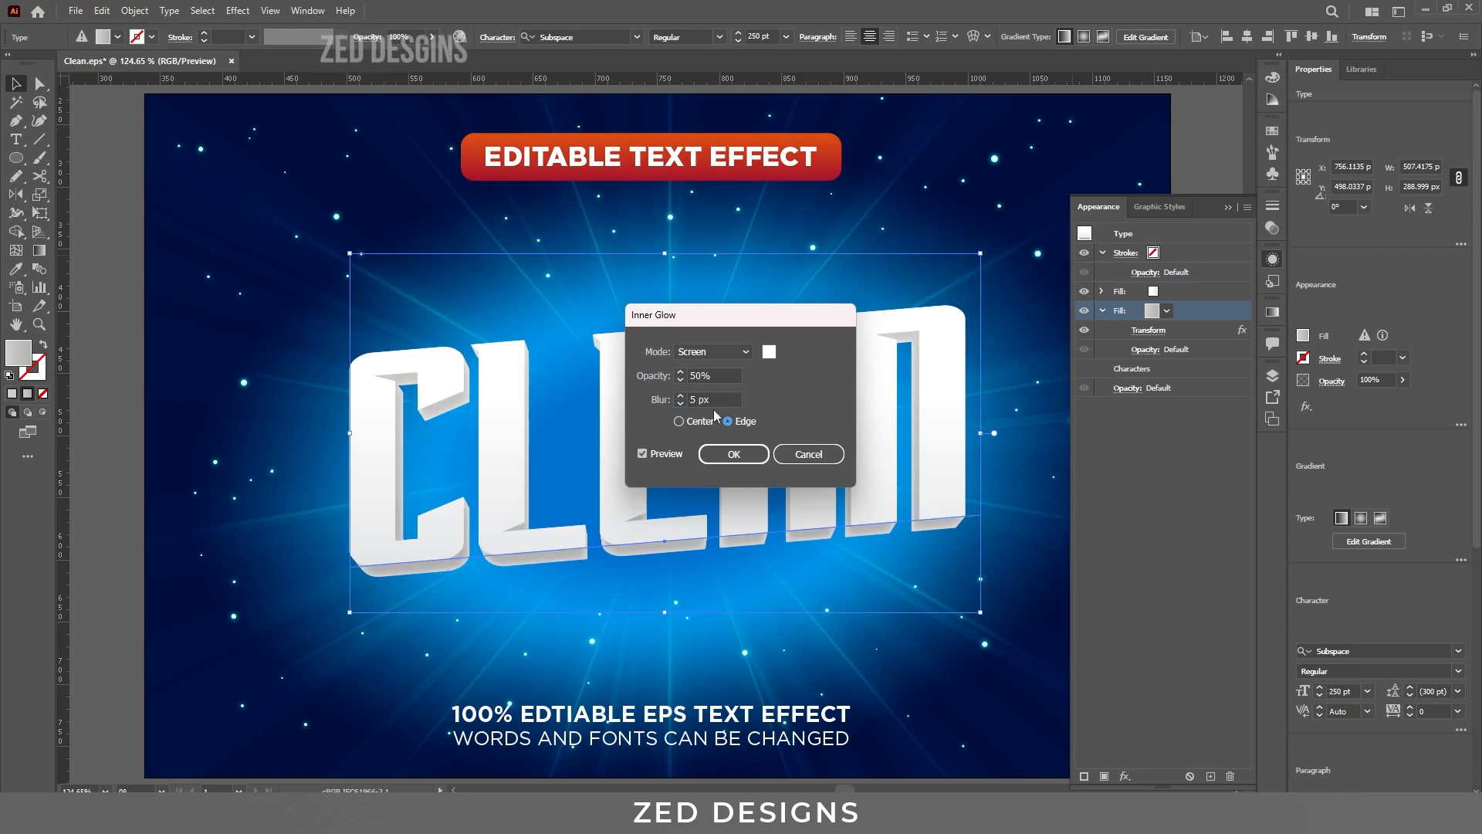
left_click(733, 455)
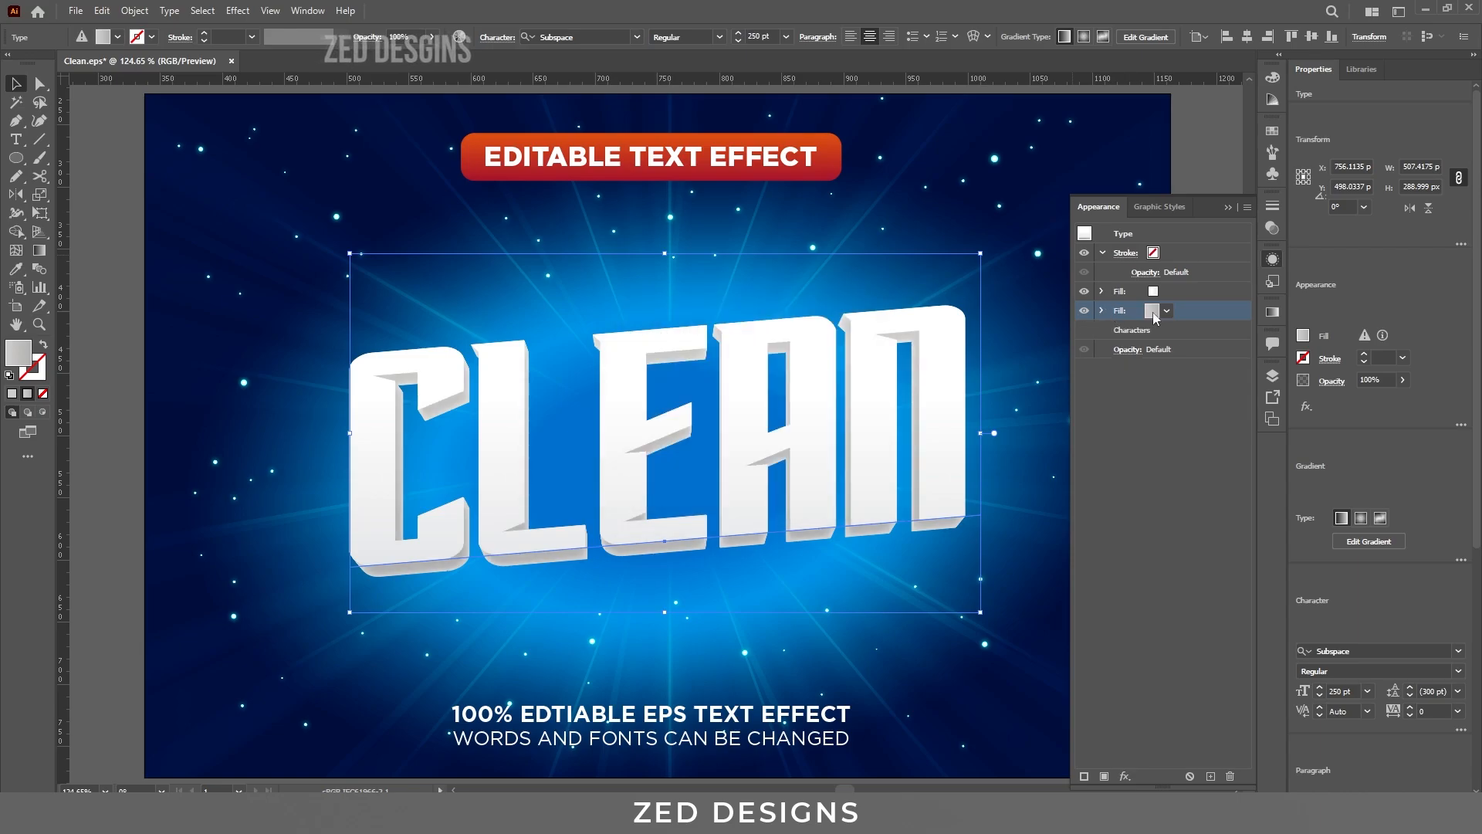
Step: Duplicate the lower gradient fill with its effects and set the lowest copy to the solid colour 595959
left_click(1212, 776)
left_click(1188, 335)
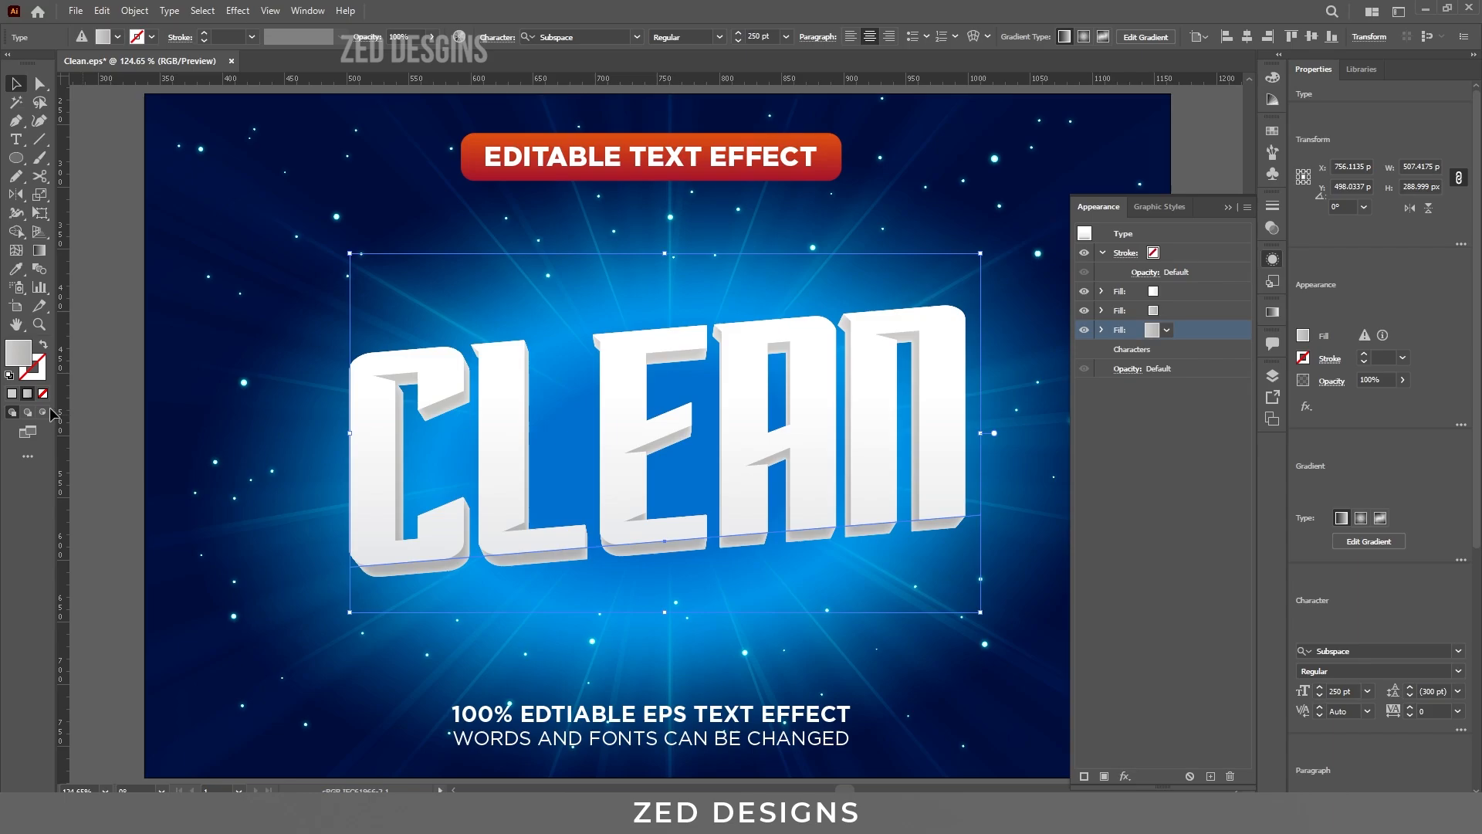
double_click(21, 359)
type("595959")
key("Return")
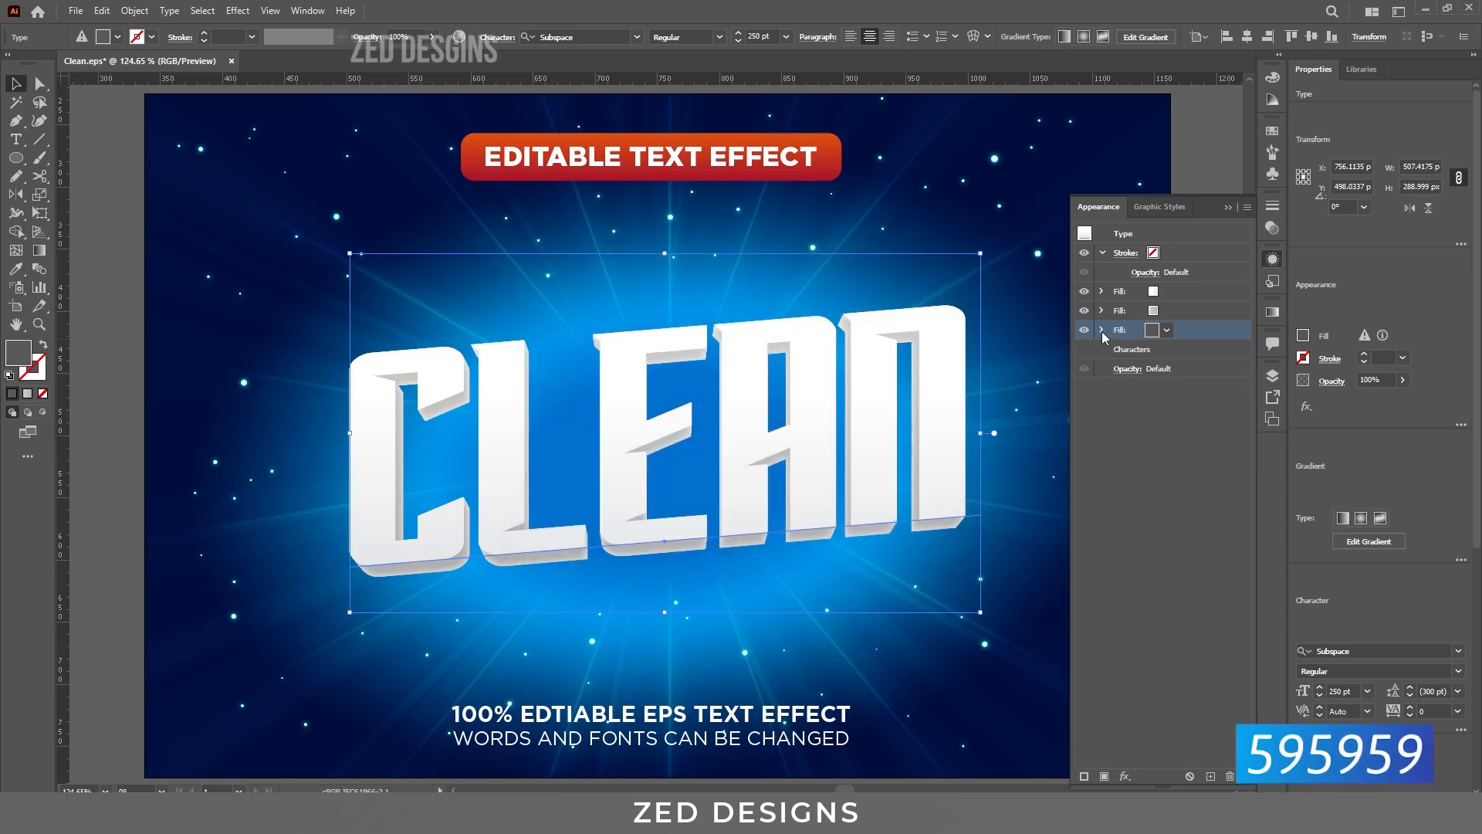
Step: Remove the Inner Glow effect from the lowest solid grey fill
left_click(1101, 330)
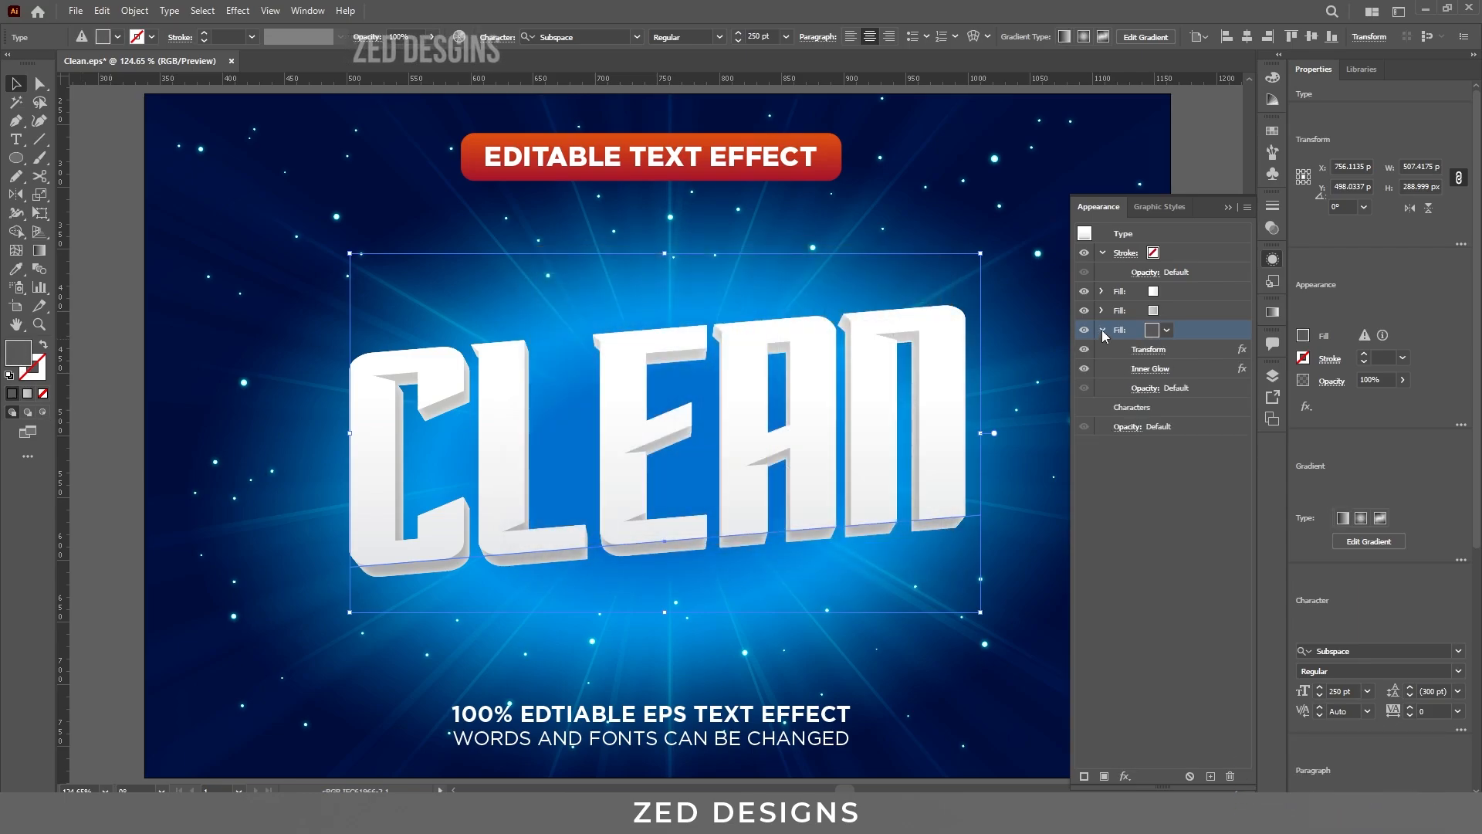
left_click(1188, 369)
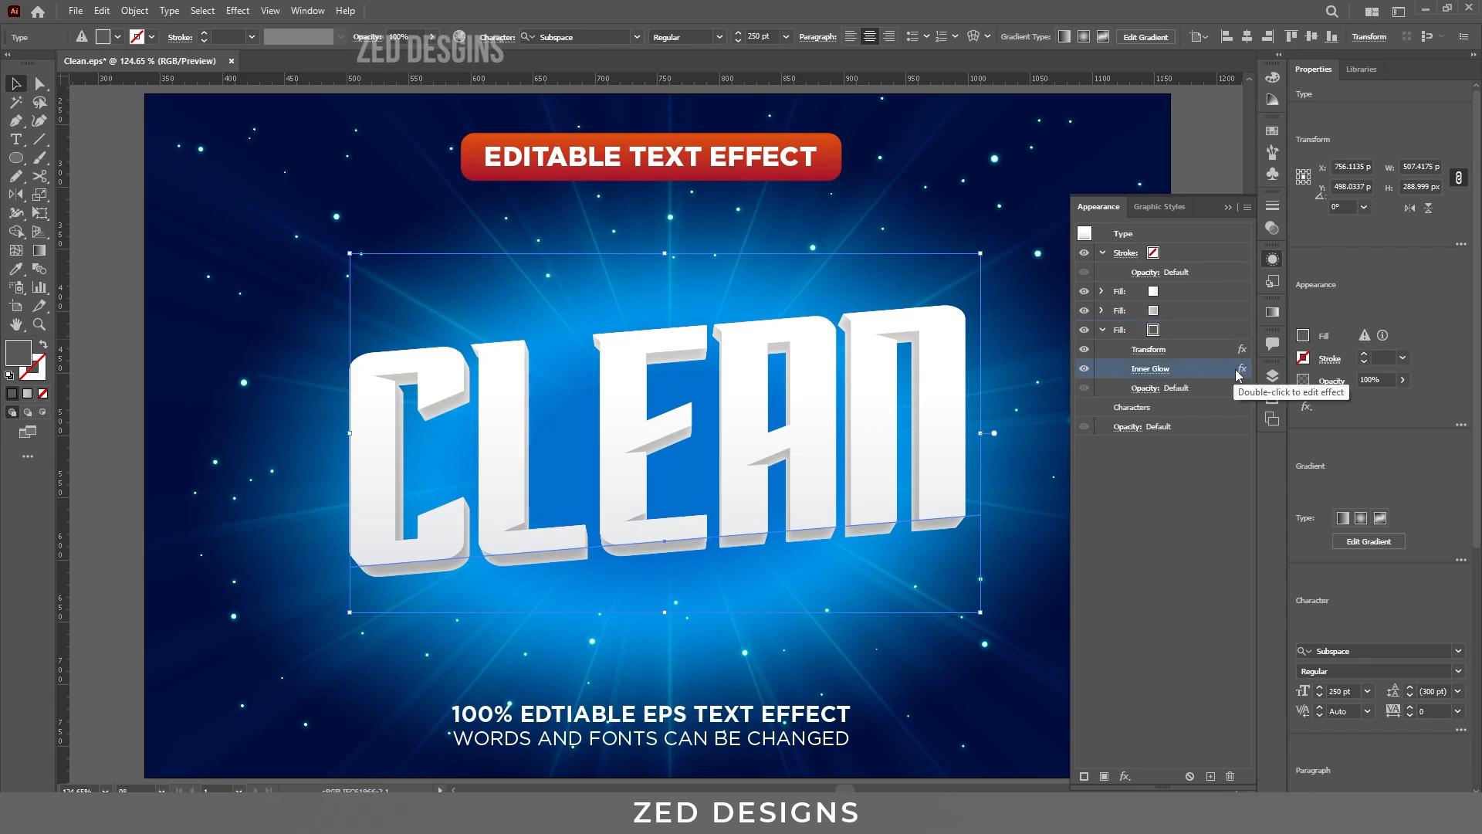
left_click(1230, 776)
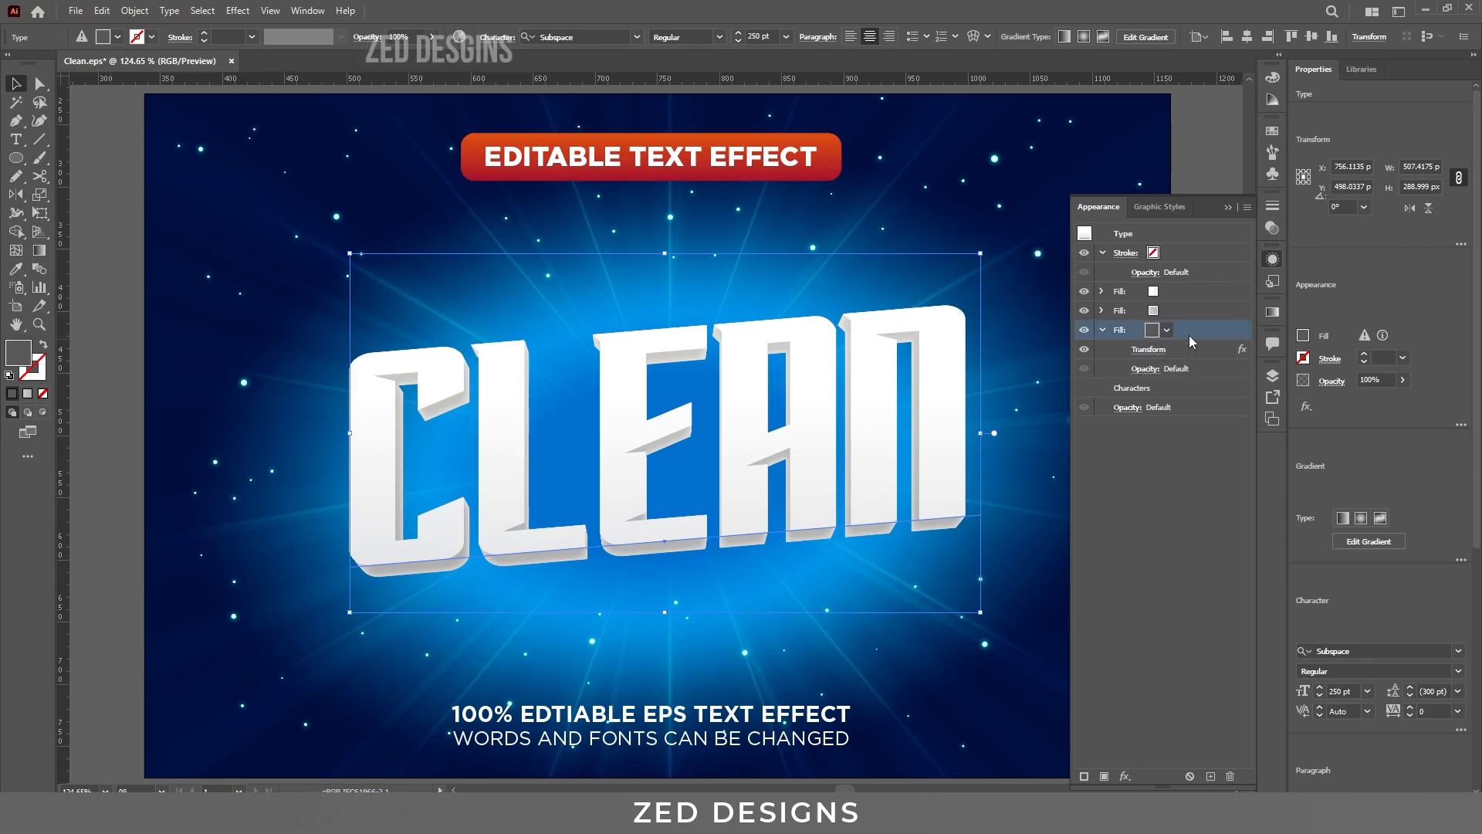
Step: Edit the Transform effect on the lowest grey fill and set its copies to 0
left_click(1150, 351)
left_click(1147, 351)
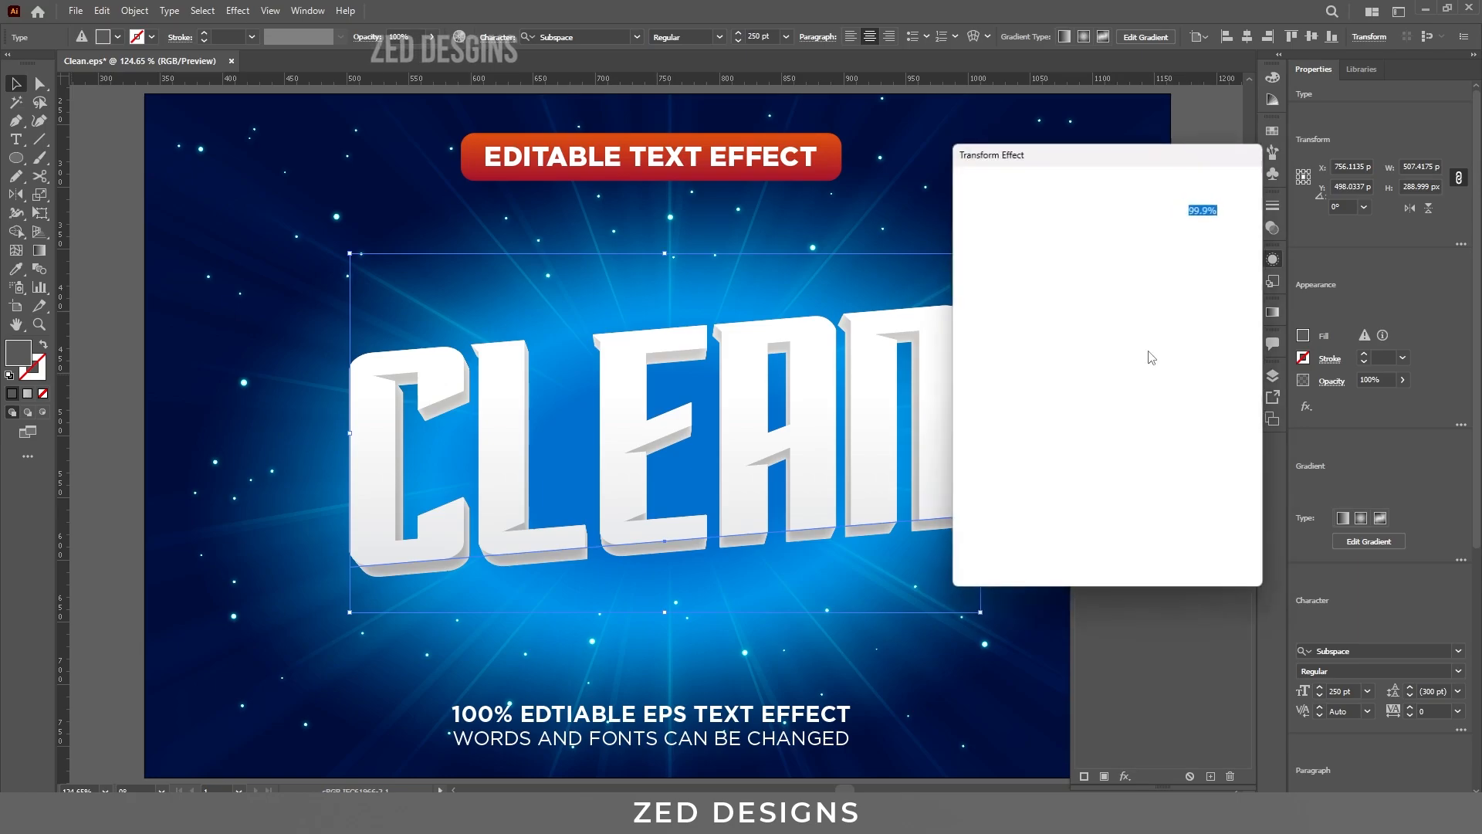
left_click_drag(1150, 513, 1073, 516)
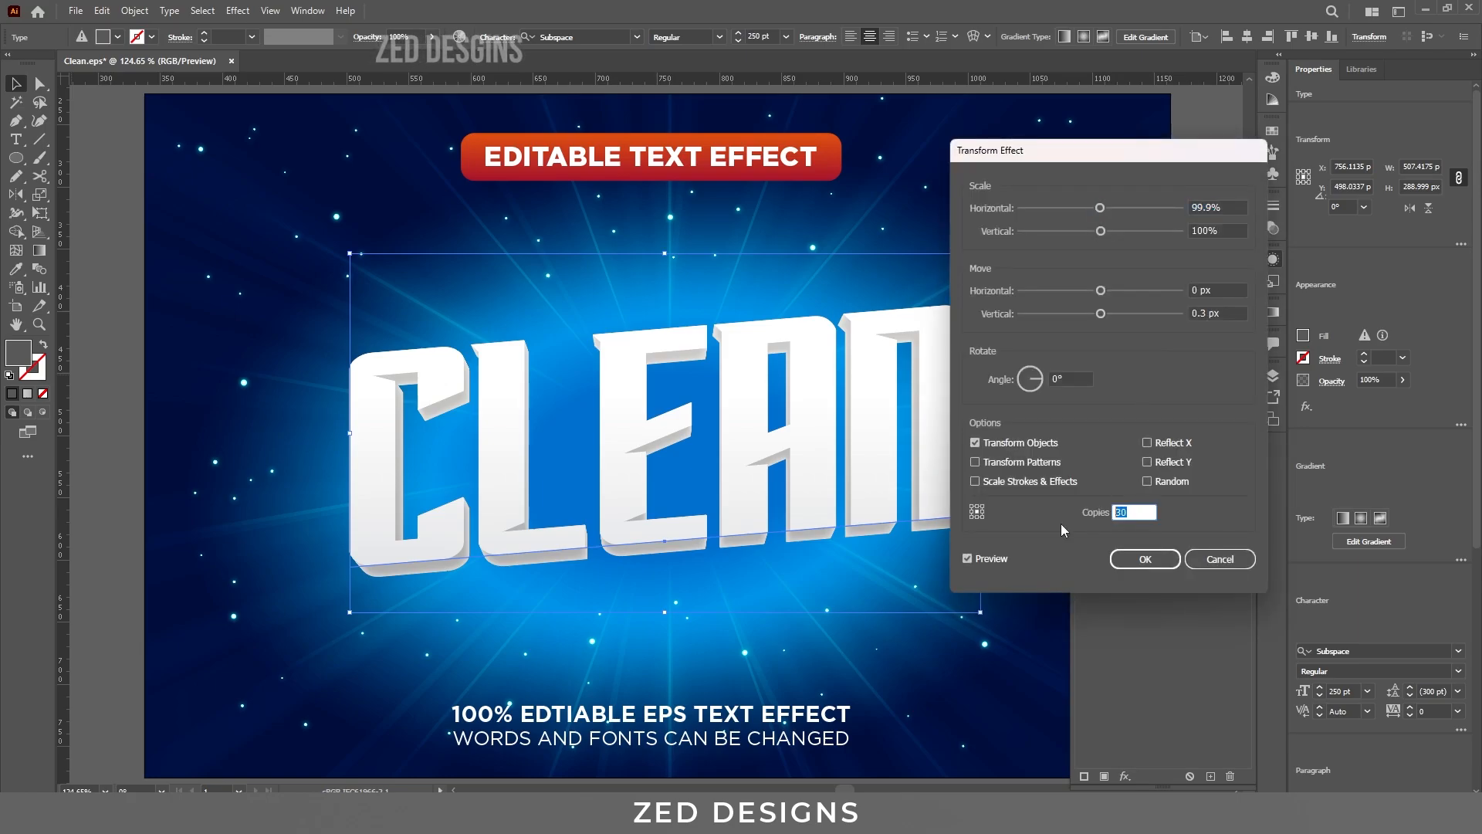
type("0")
key("Tab")
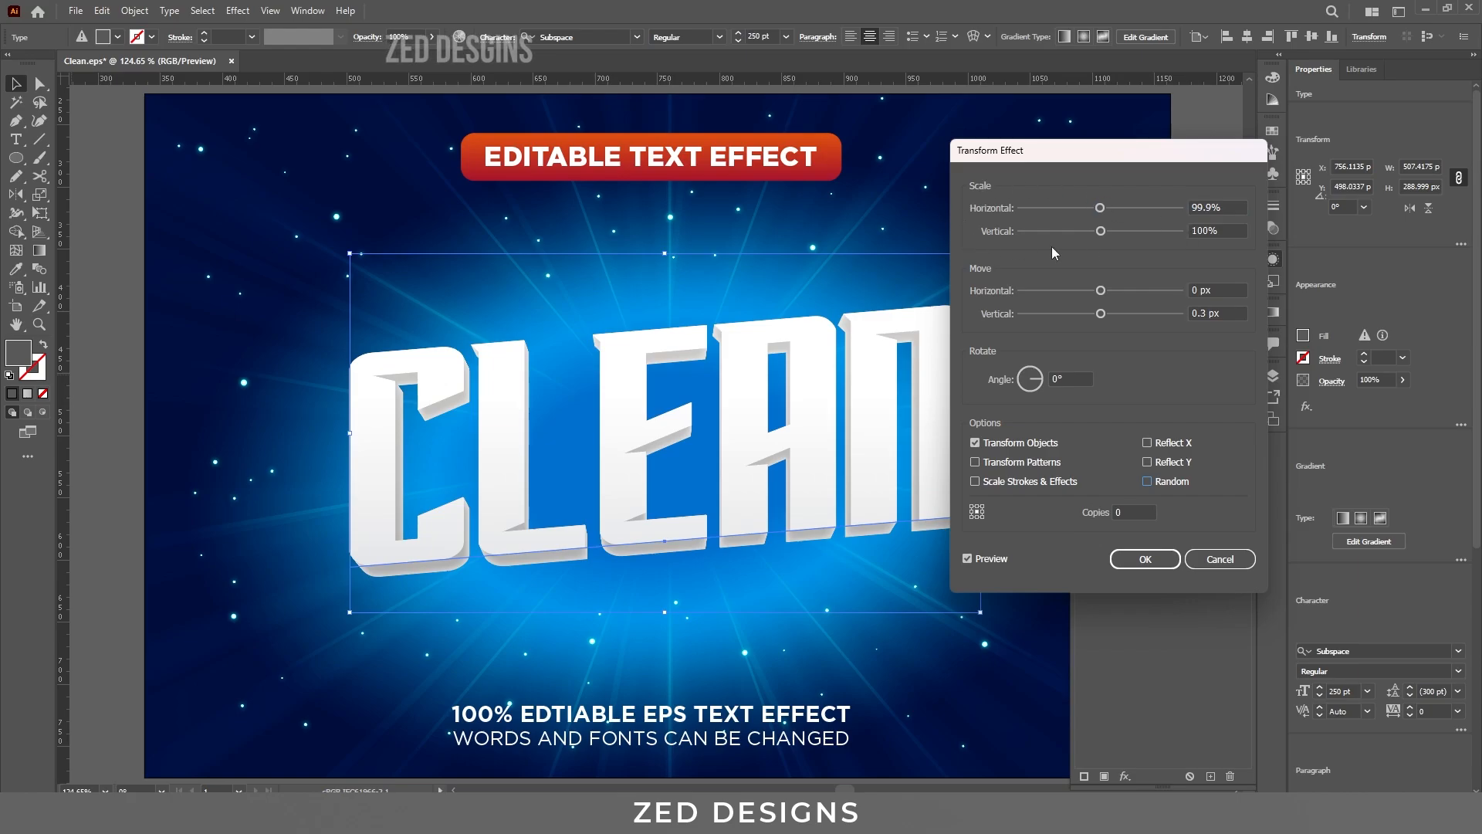
Step: Set the Transform effect's horizontal scale to 97% and vertical move to 15 px, and apply it
left_click(1212, 210)
type("97")
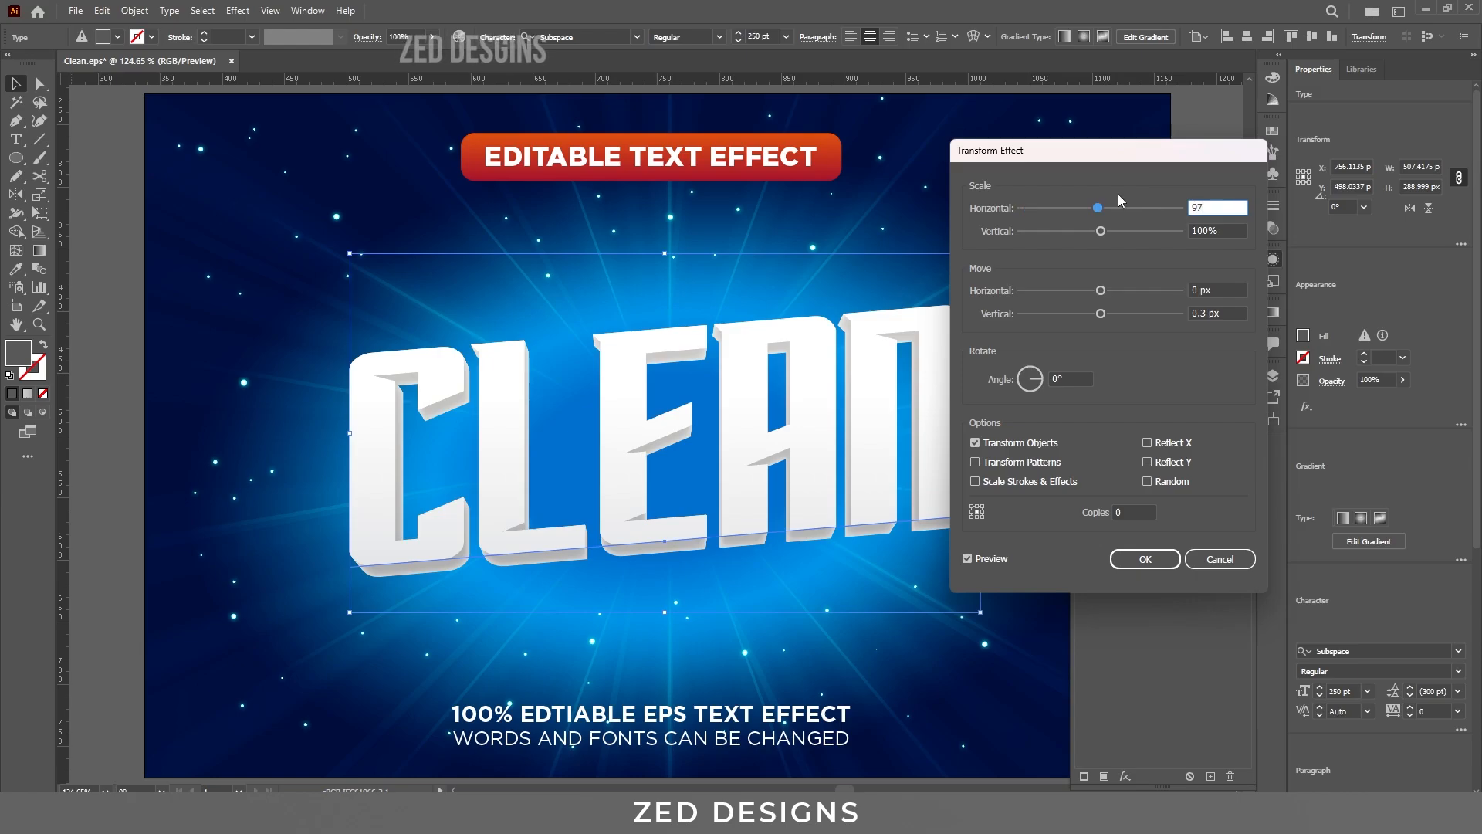
key("Tab")
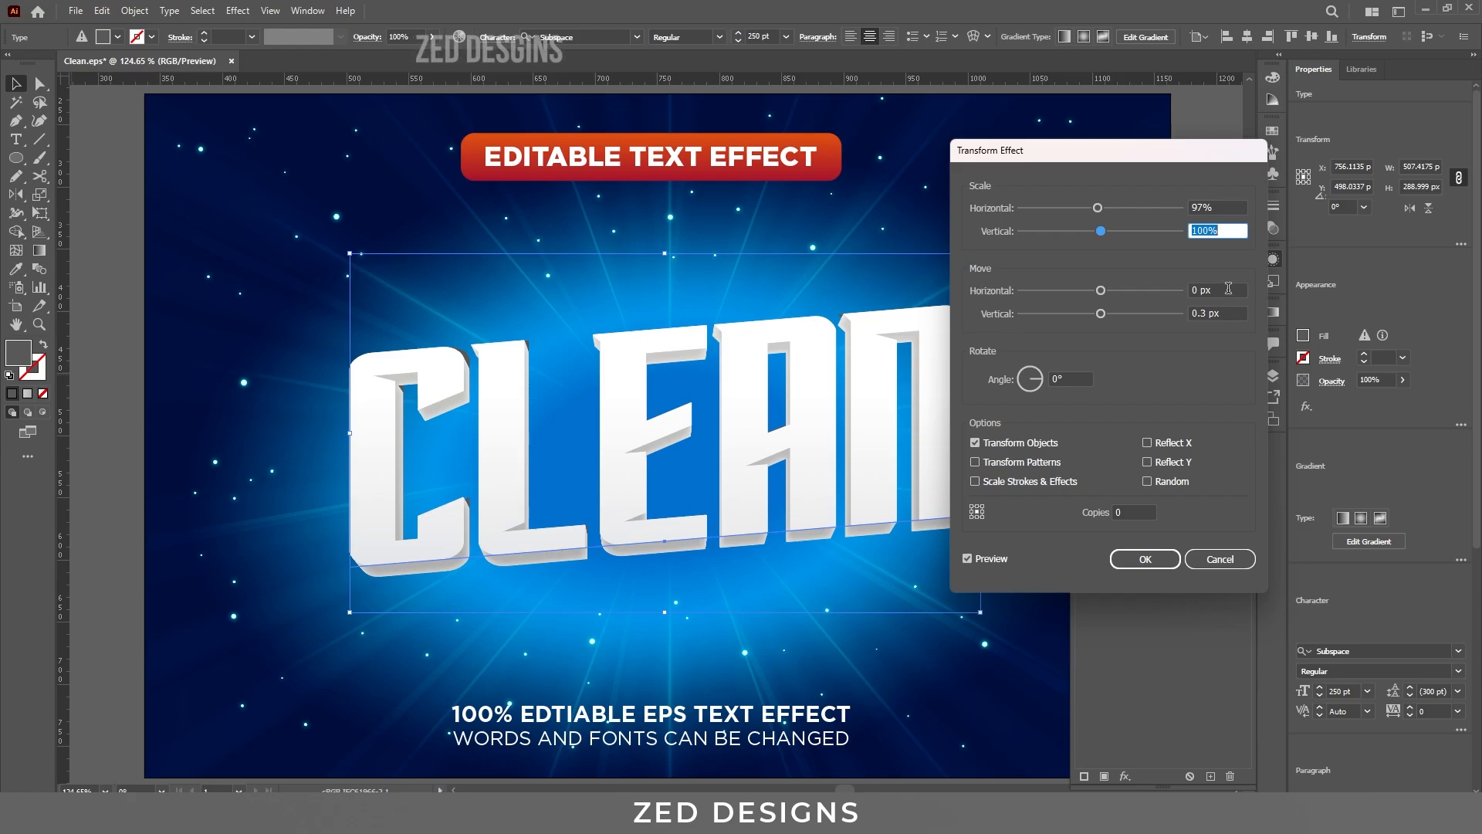
key("Tab")
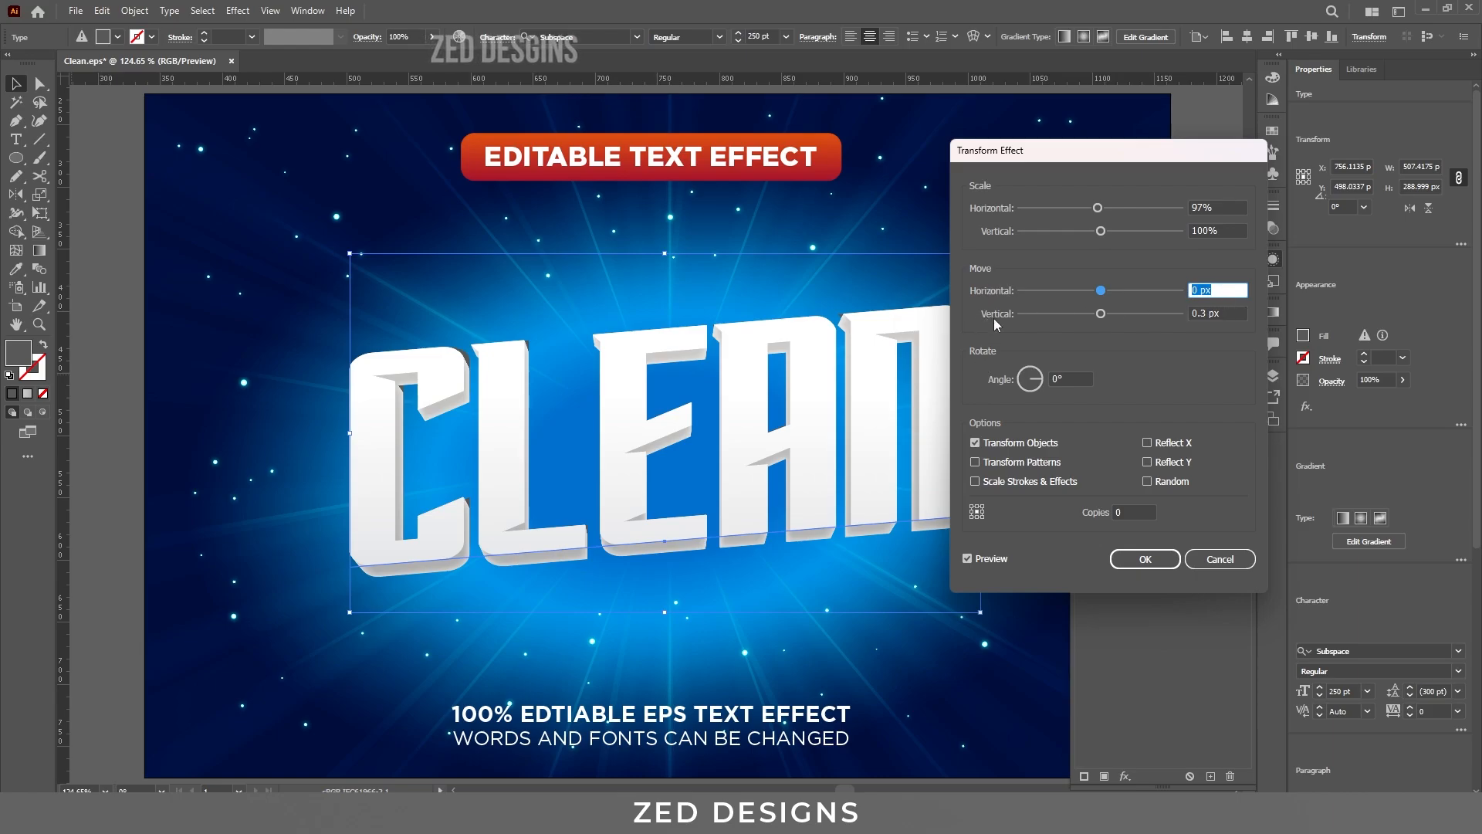
key("Tab")
type("15")
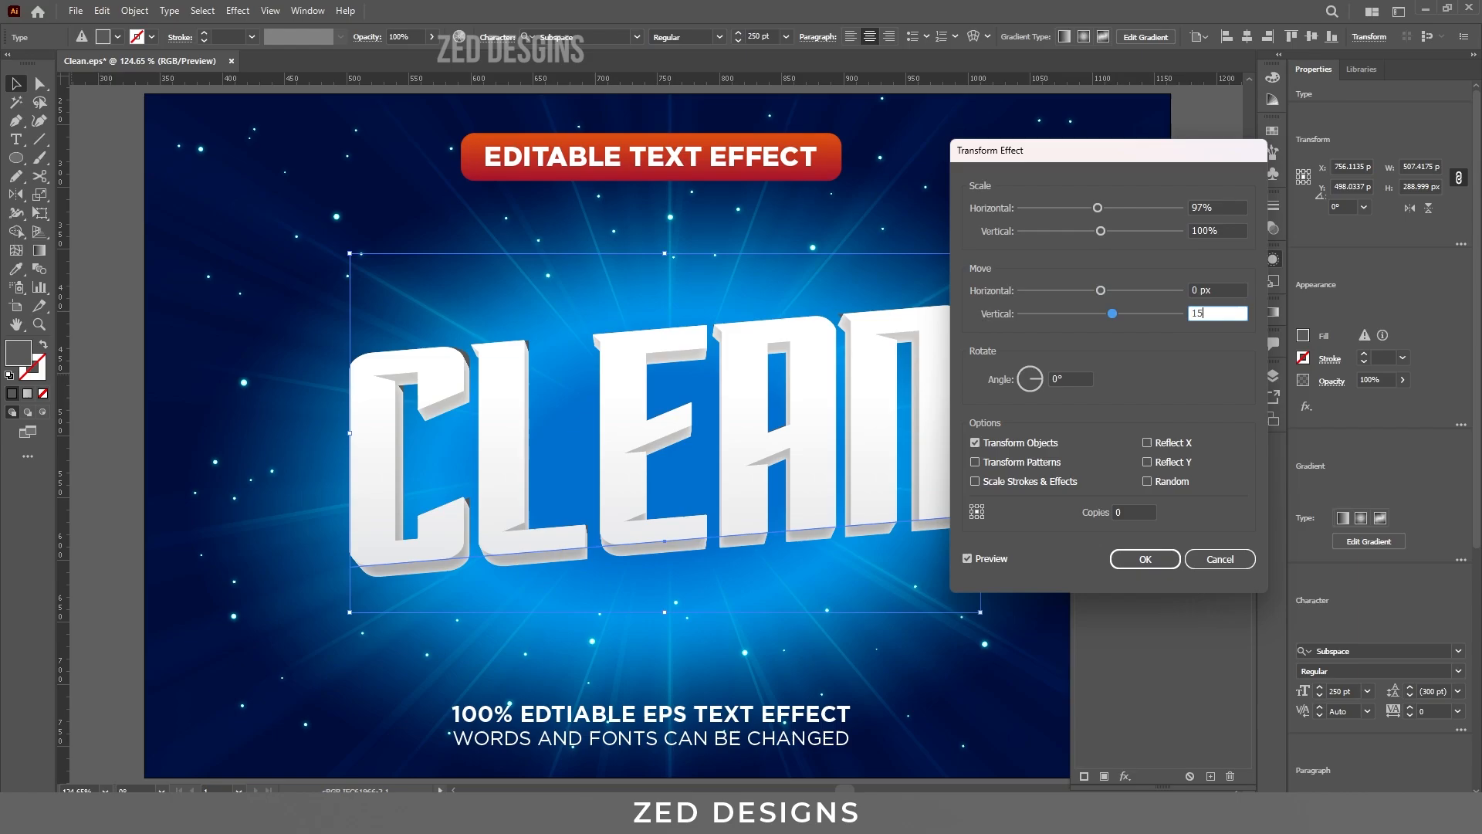
key("Tab")
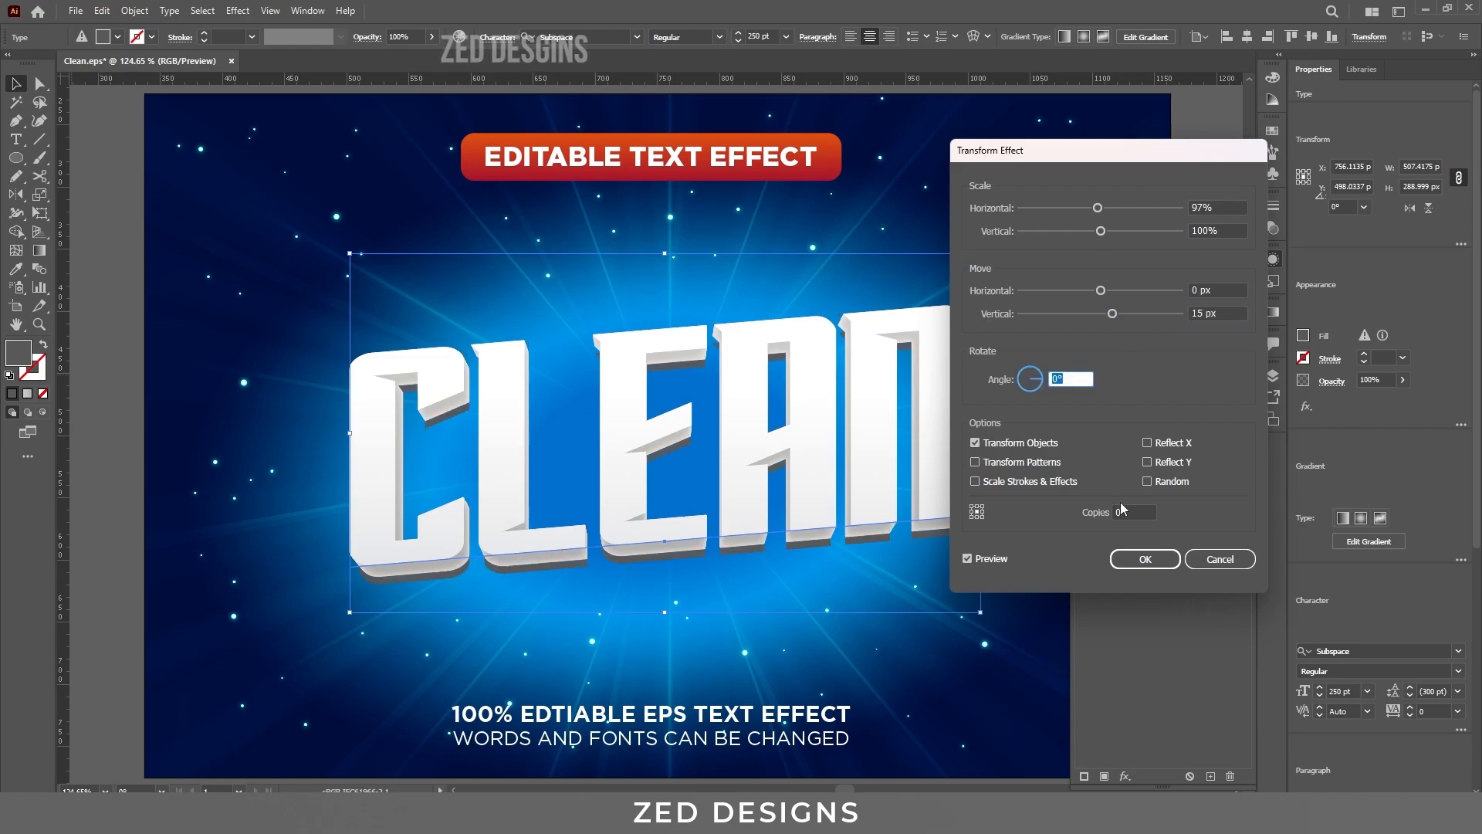
left_click(1141, 559)
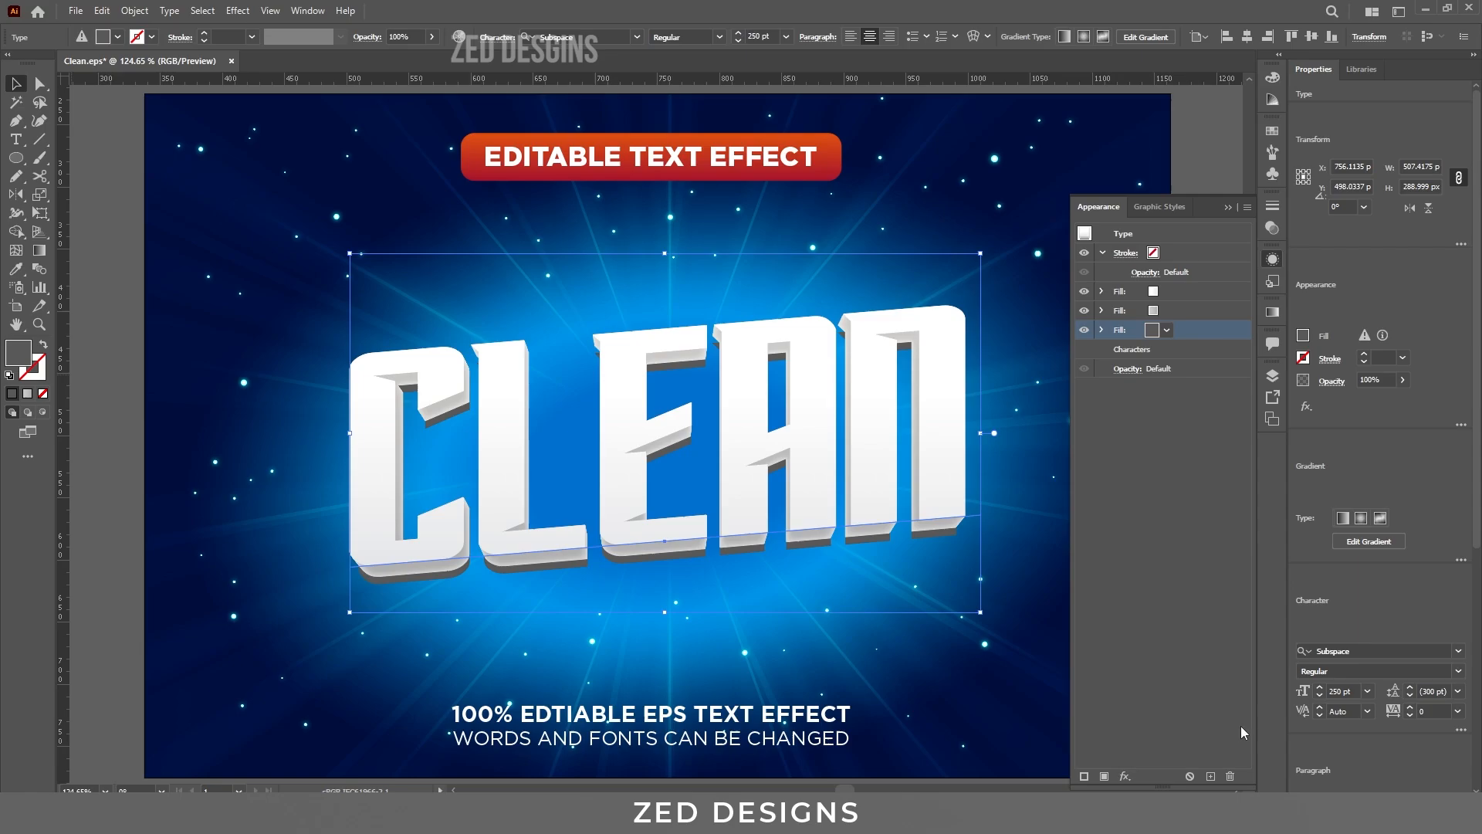
Step: Duplicate the solid grey fill and give the lowest copy a white-to-black linear gradient
left_click(1212, 774)
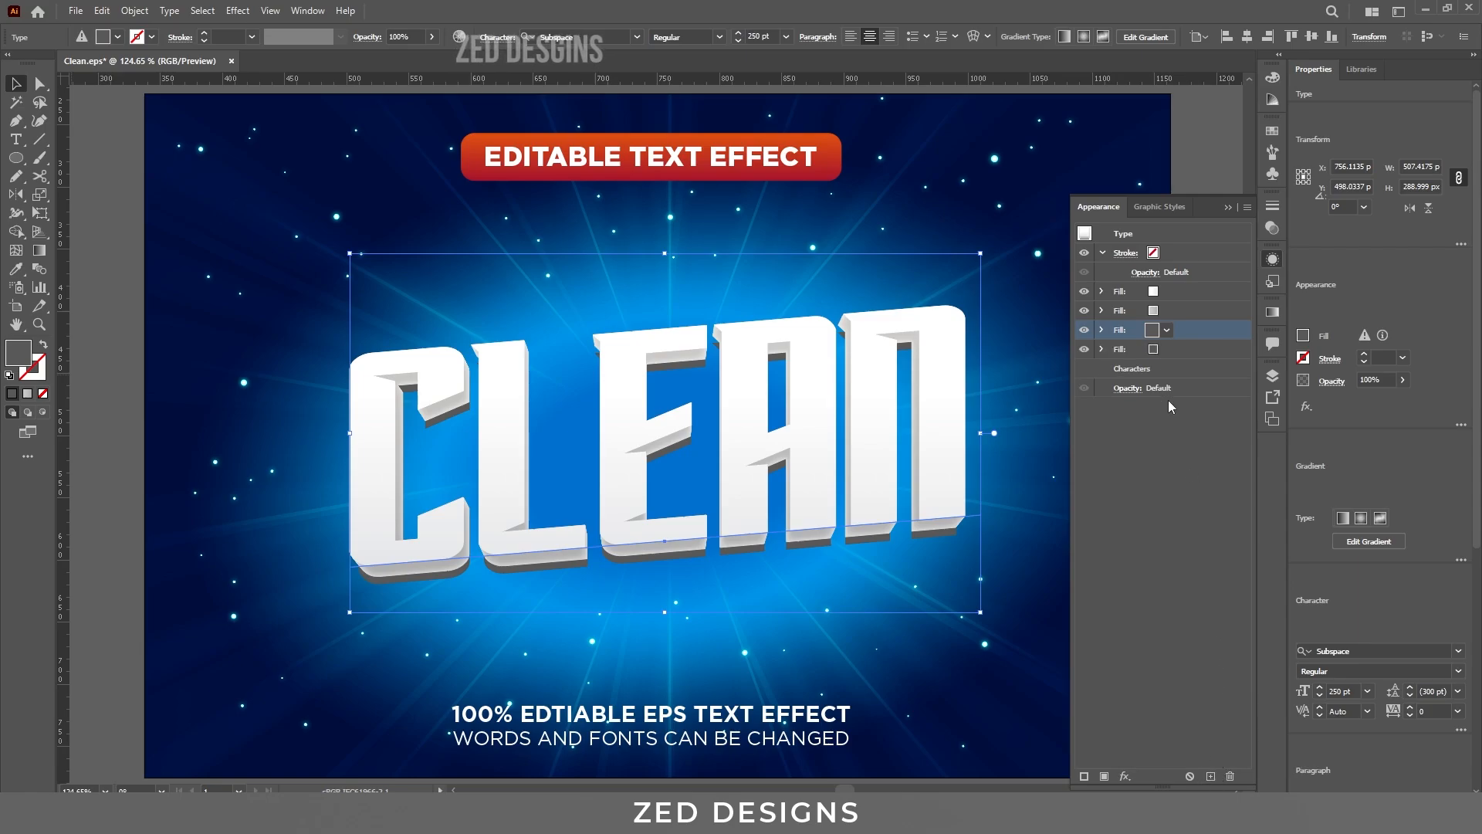
left_click(1165, 351)
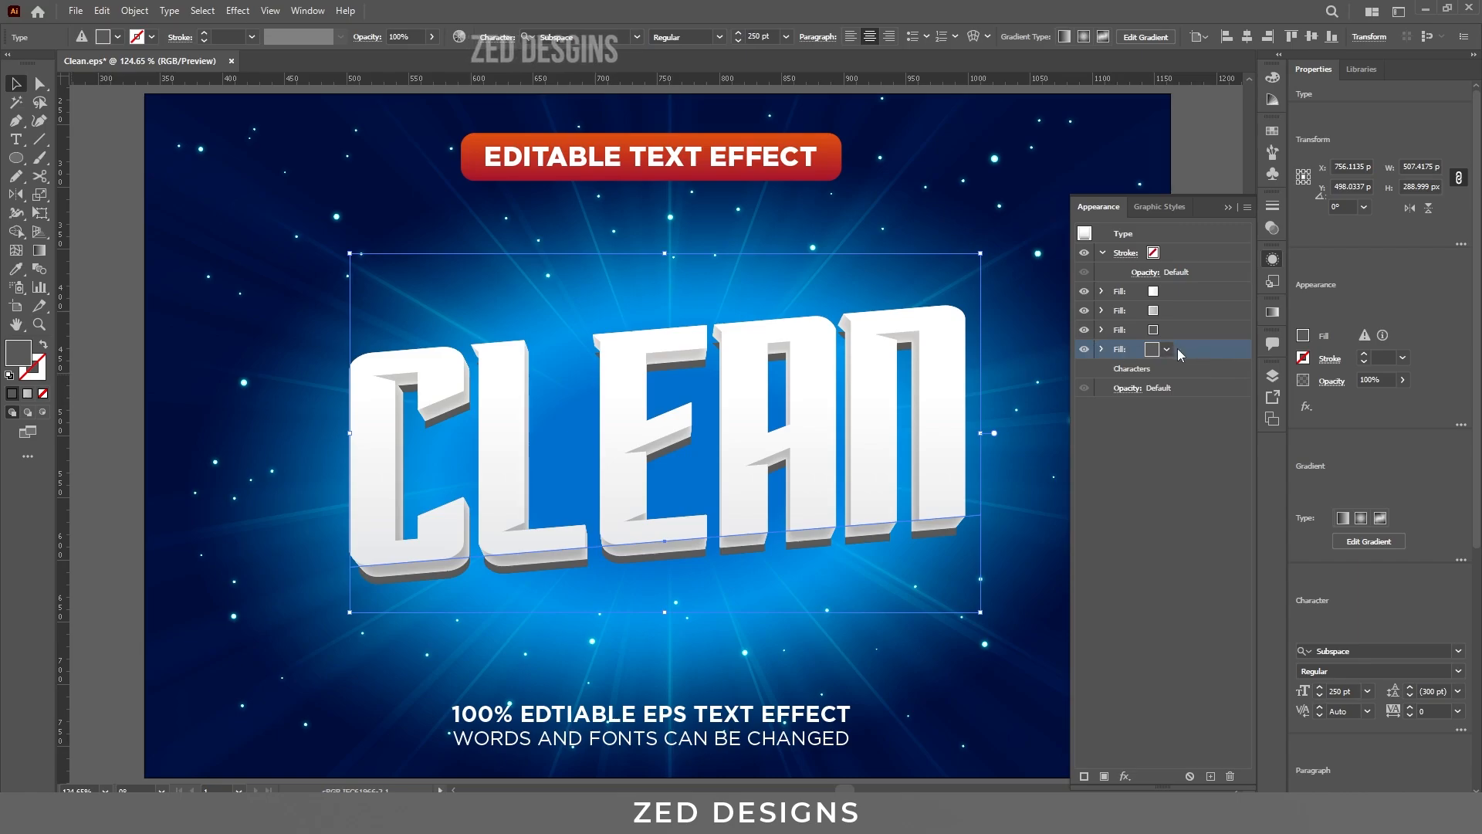
left_click(1272, 312)
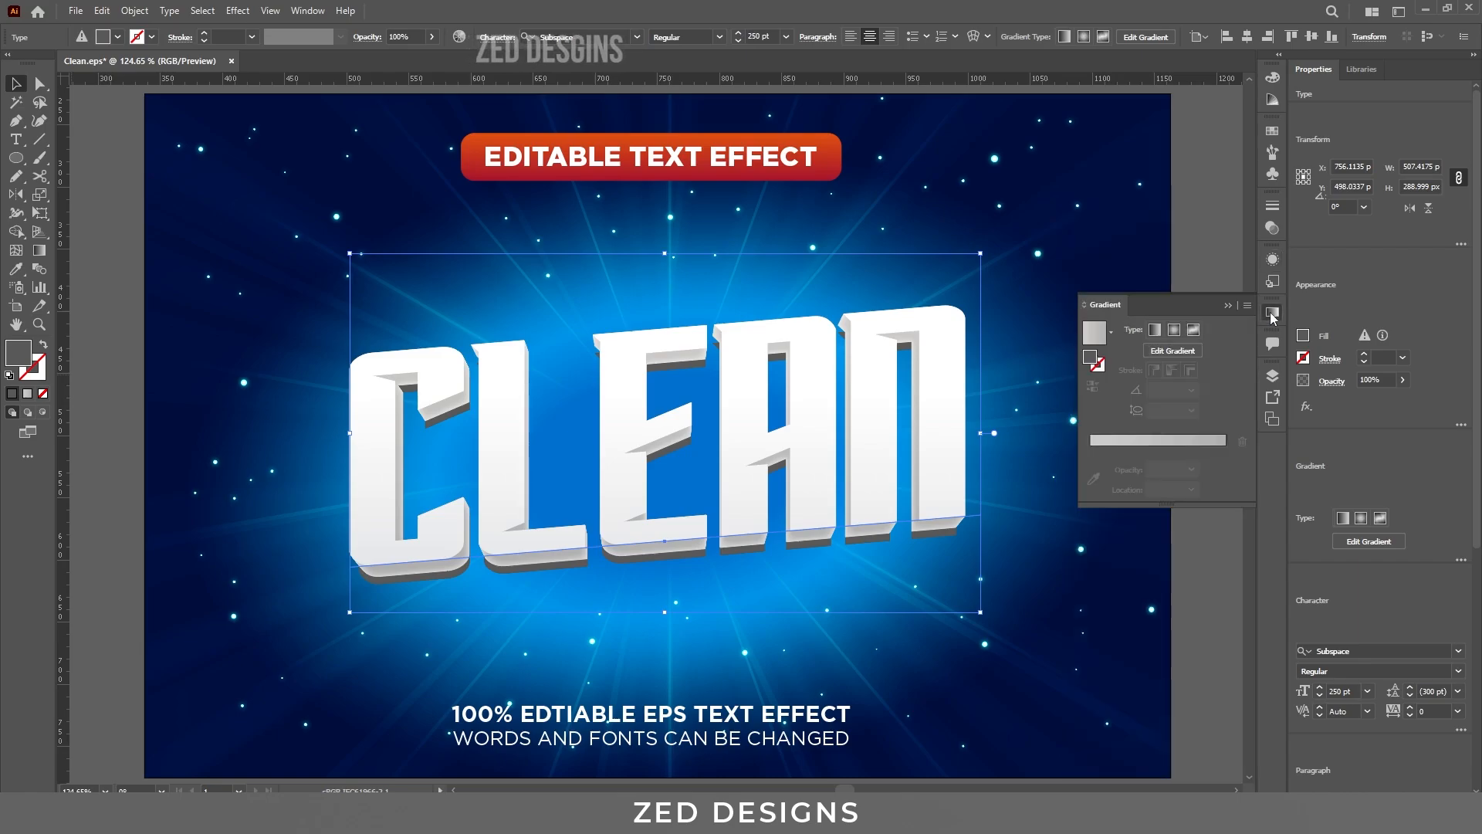
left_click(1112, 332)
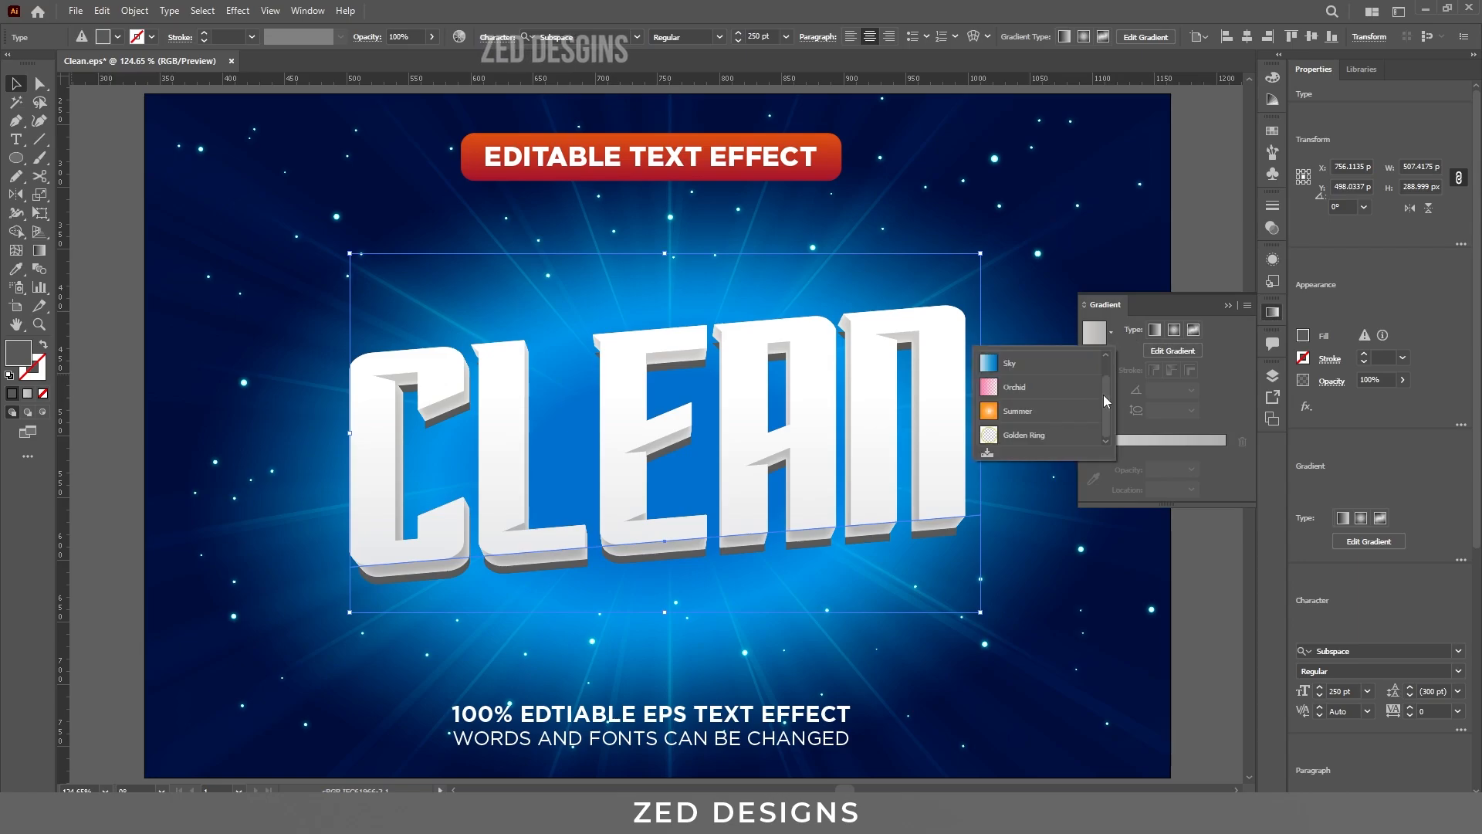
left_click(1092, 363)
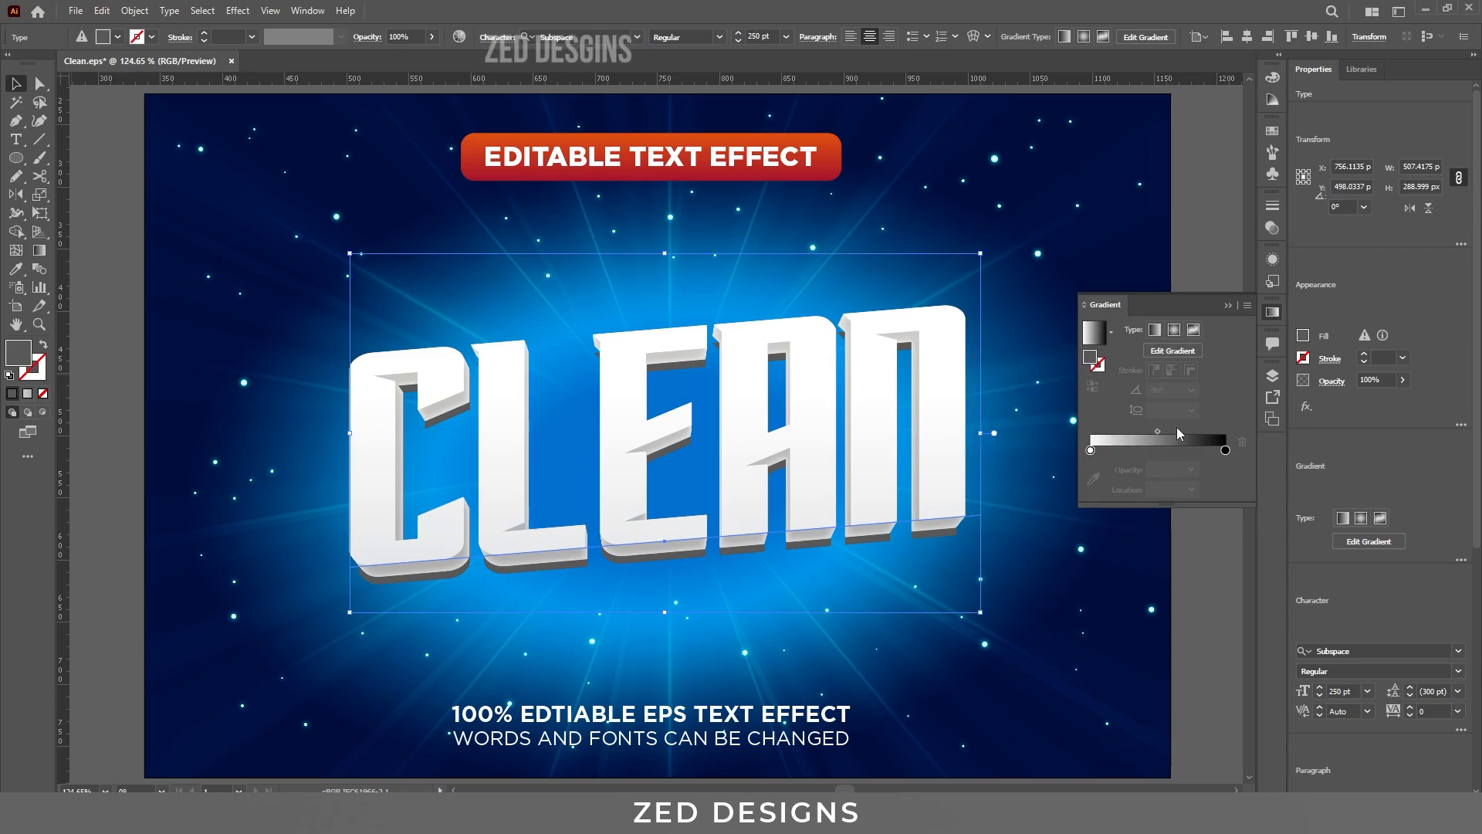
Step: Set the black end stop of the lowest fill's gradient to 119CFF
left_click(1226, 451)
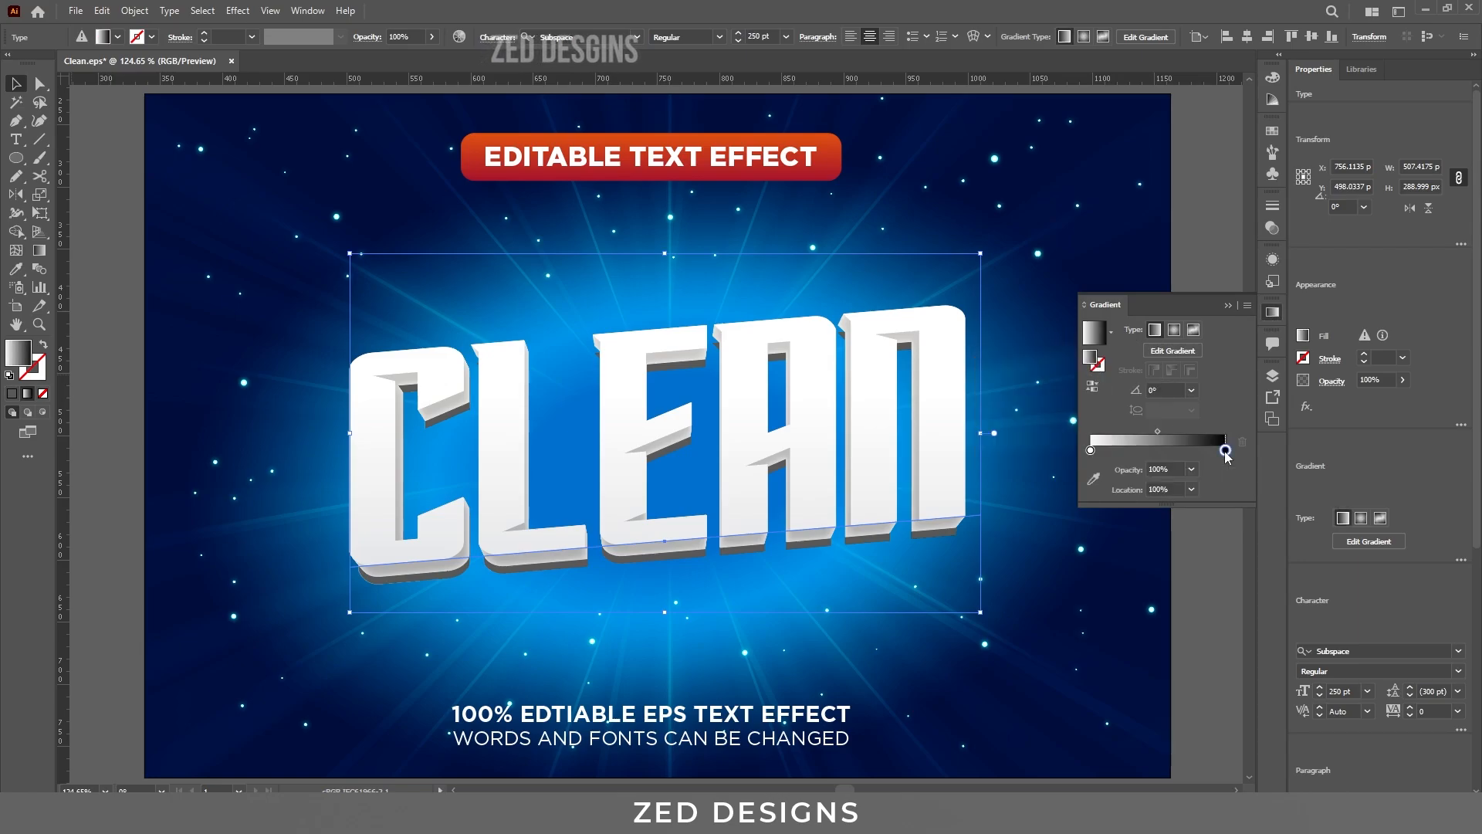
double_click(1226, 451)
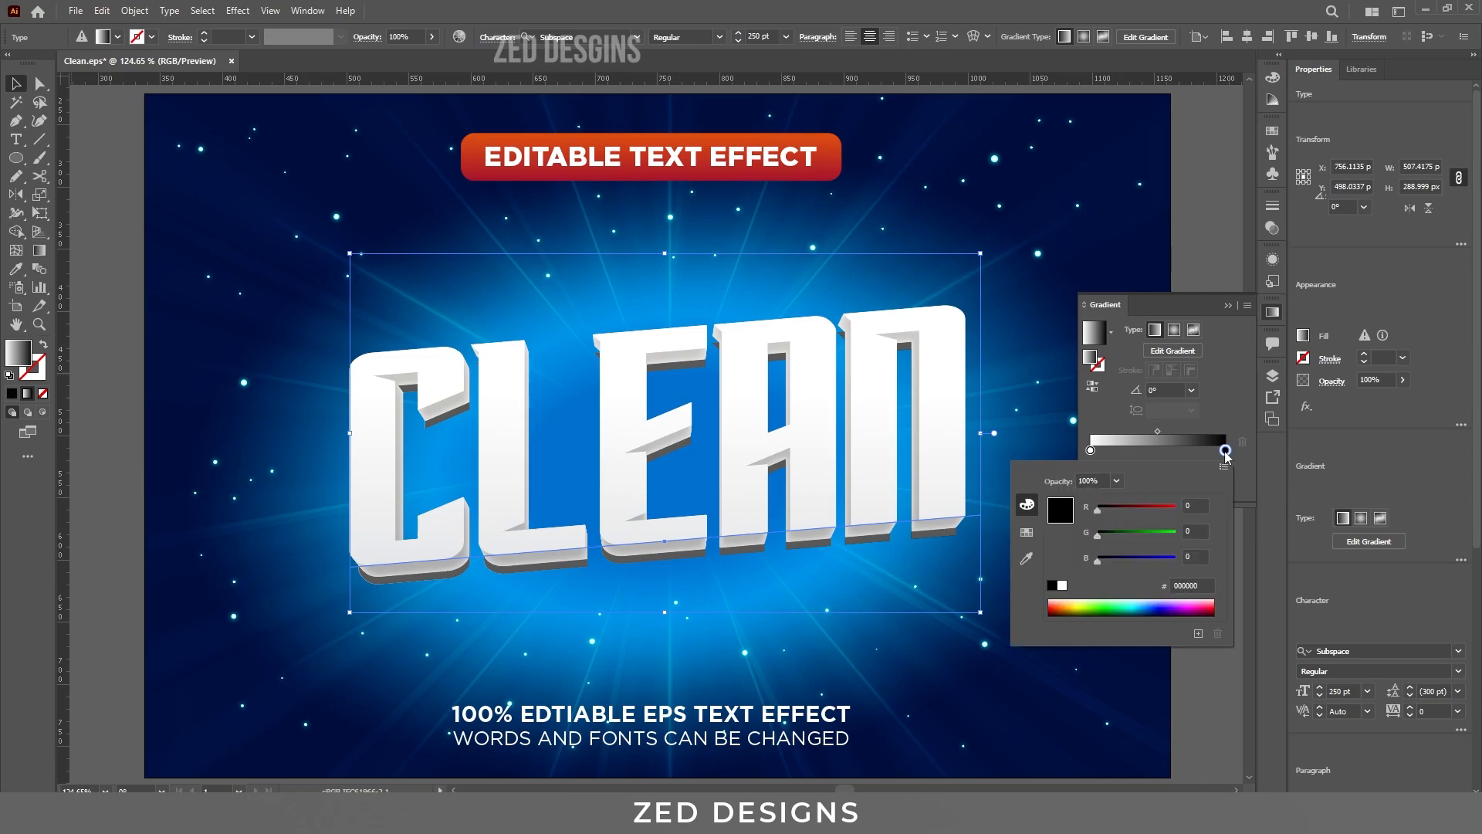
left_click(1197, 587)
type("119CFF")
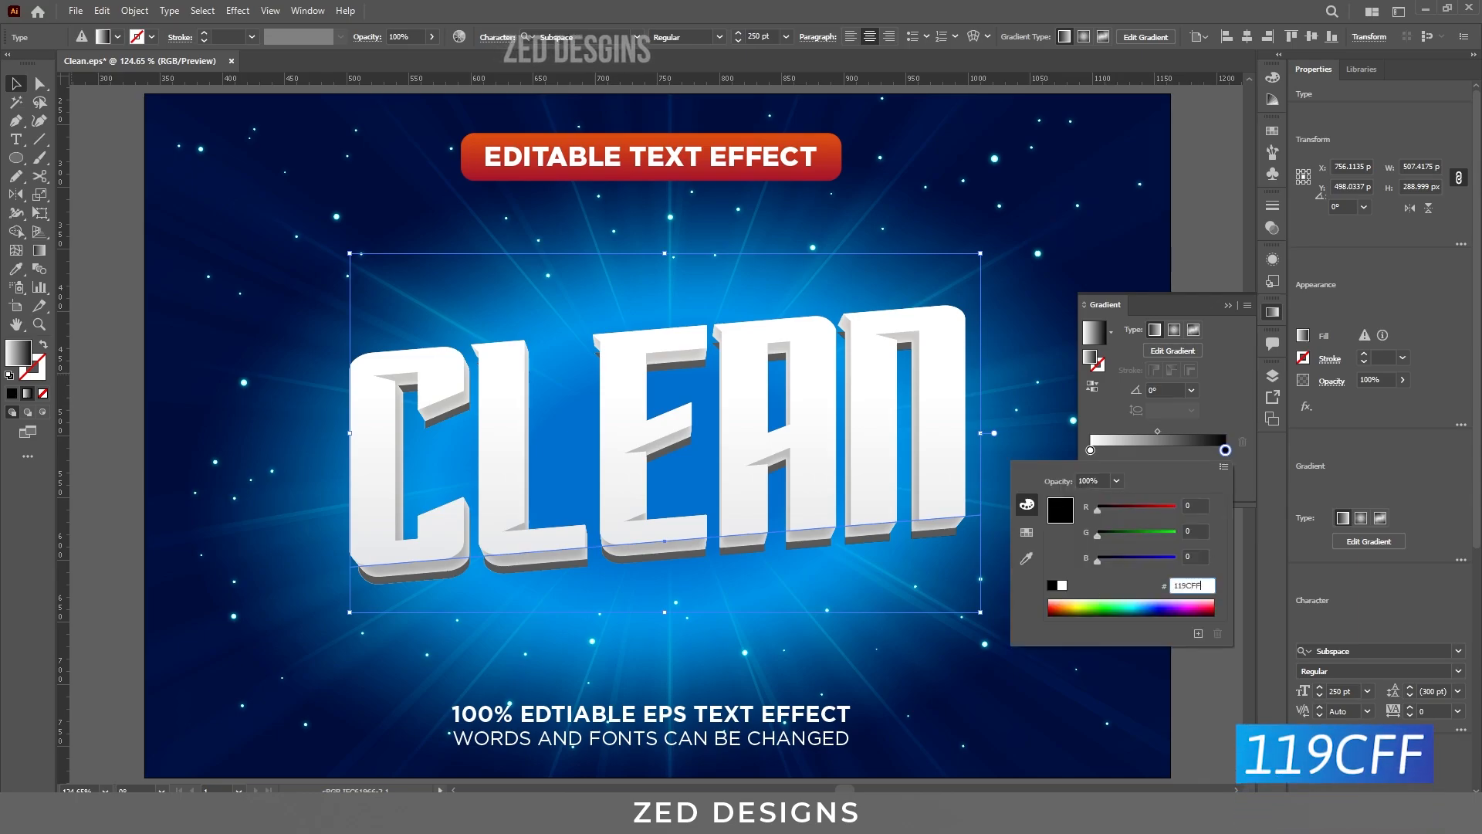
key("Tab")
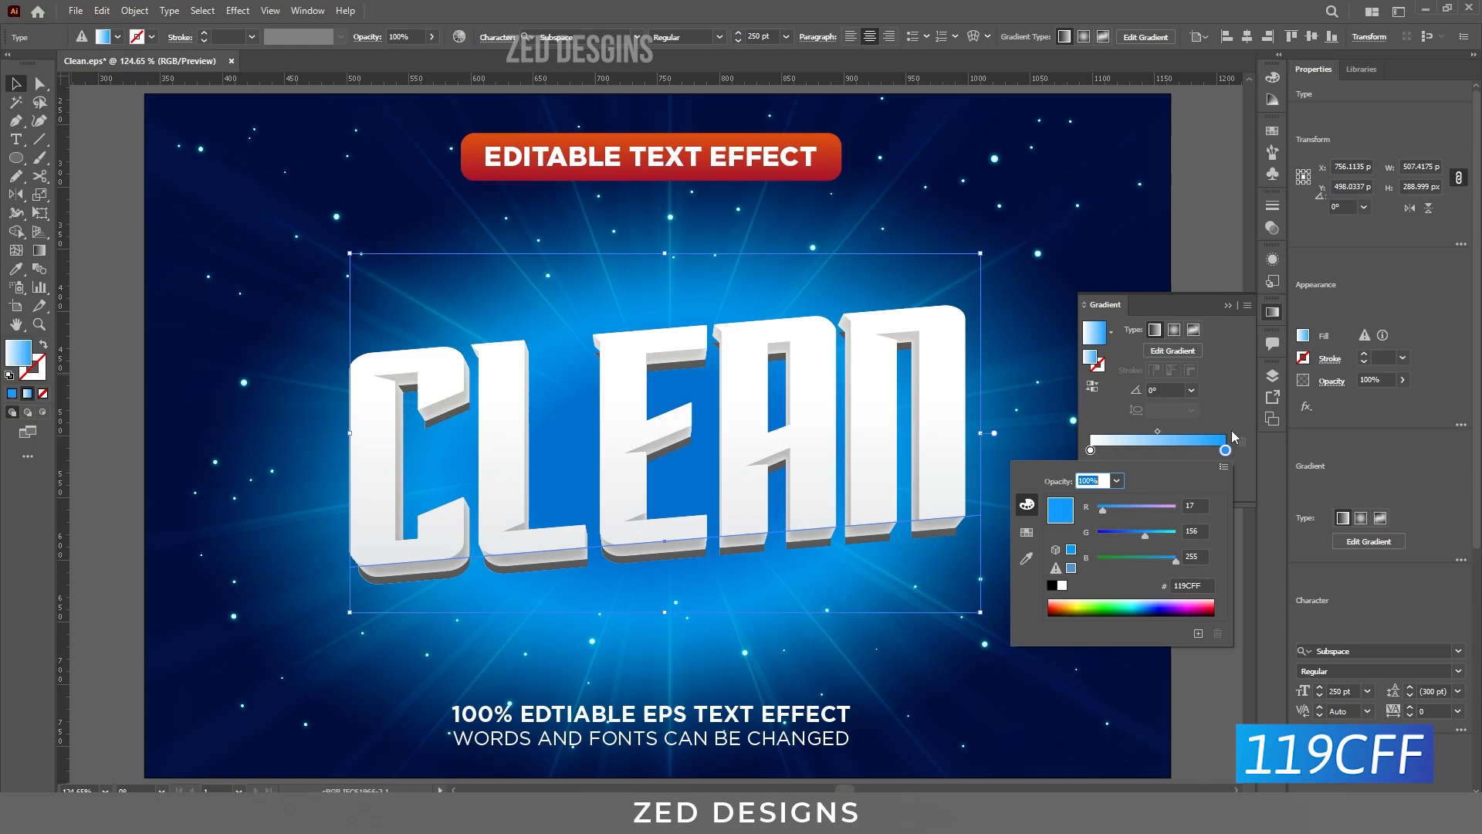
left_click(1233, 409)
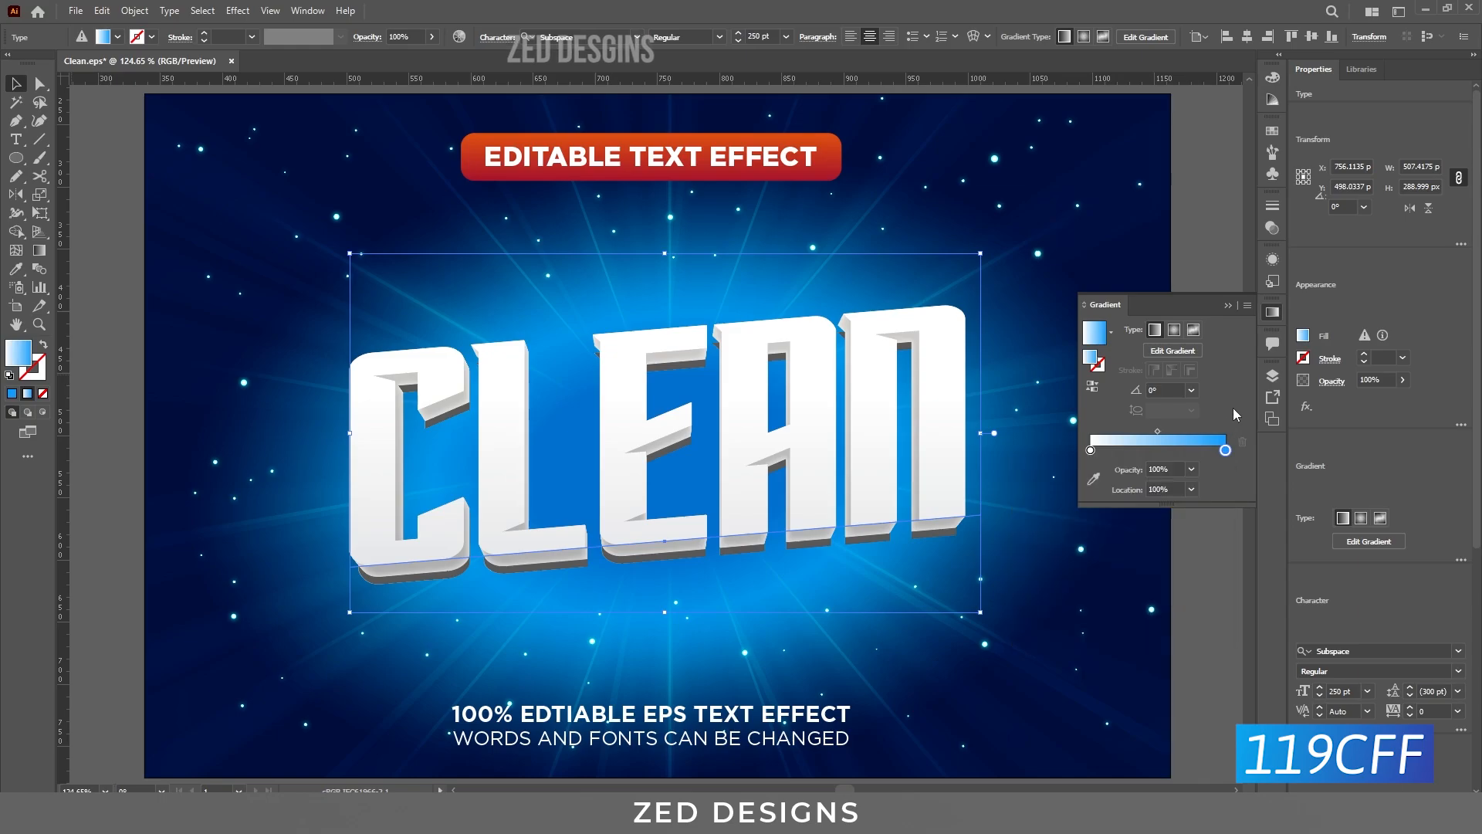
Step: Set the white start stop of the lowest fill's gradient to 81E8FF
double_click(1091, 451)
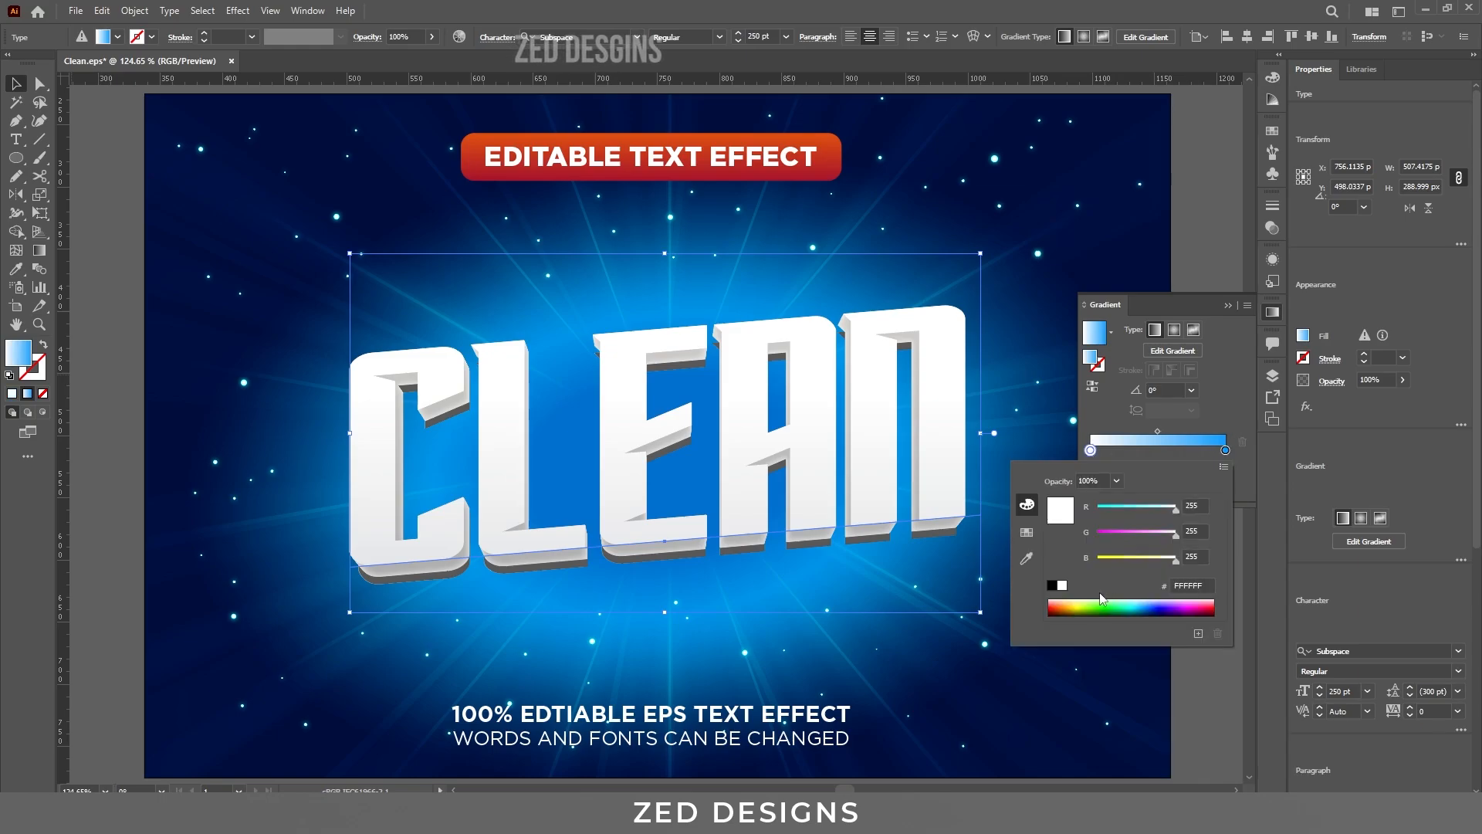
left_click(1189, 584)
type("81E8FF")
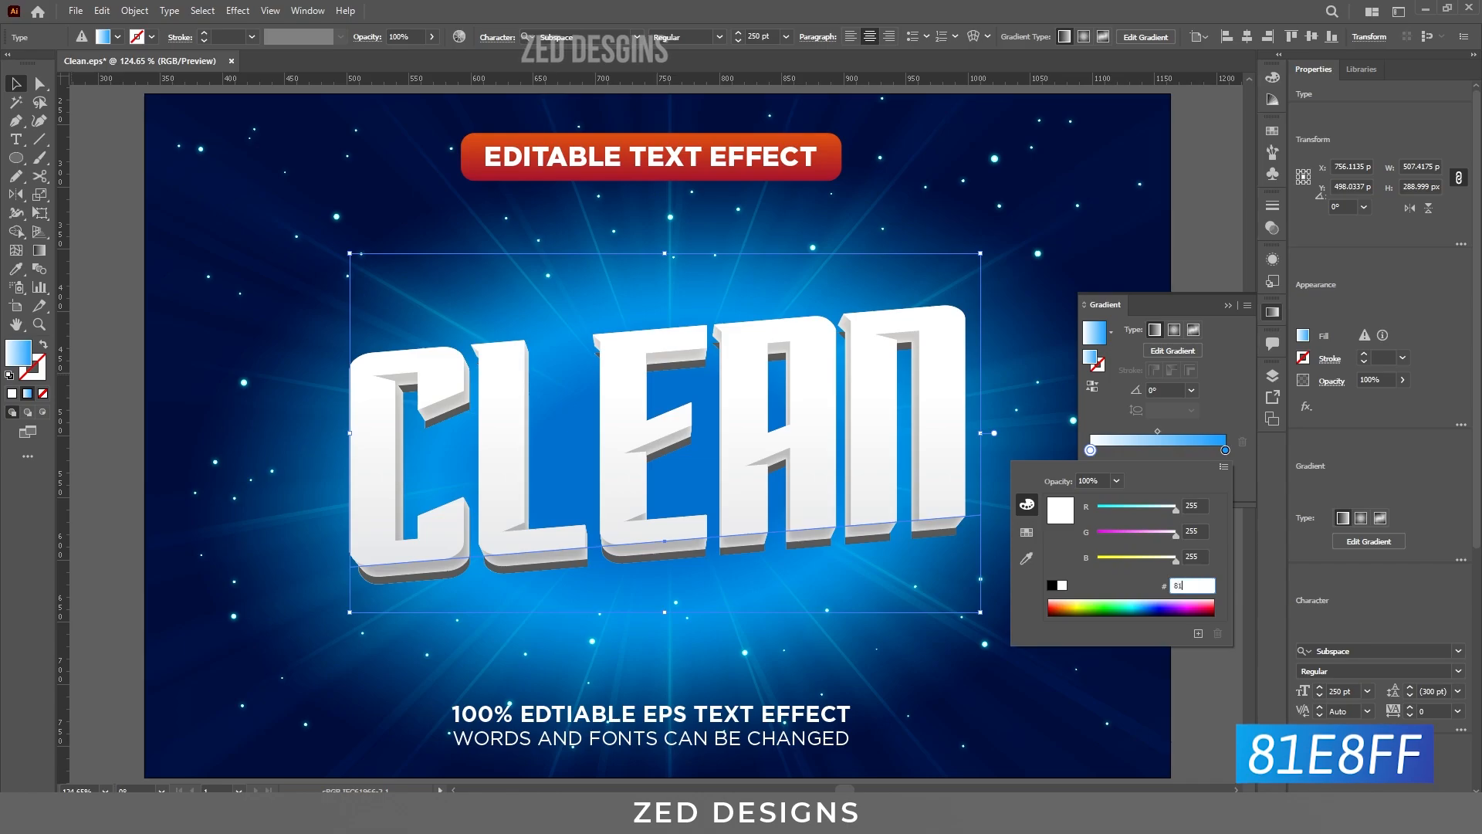
key("Tab")
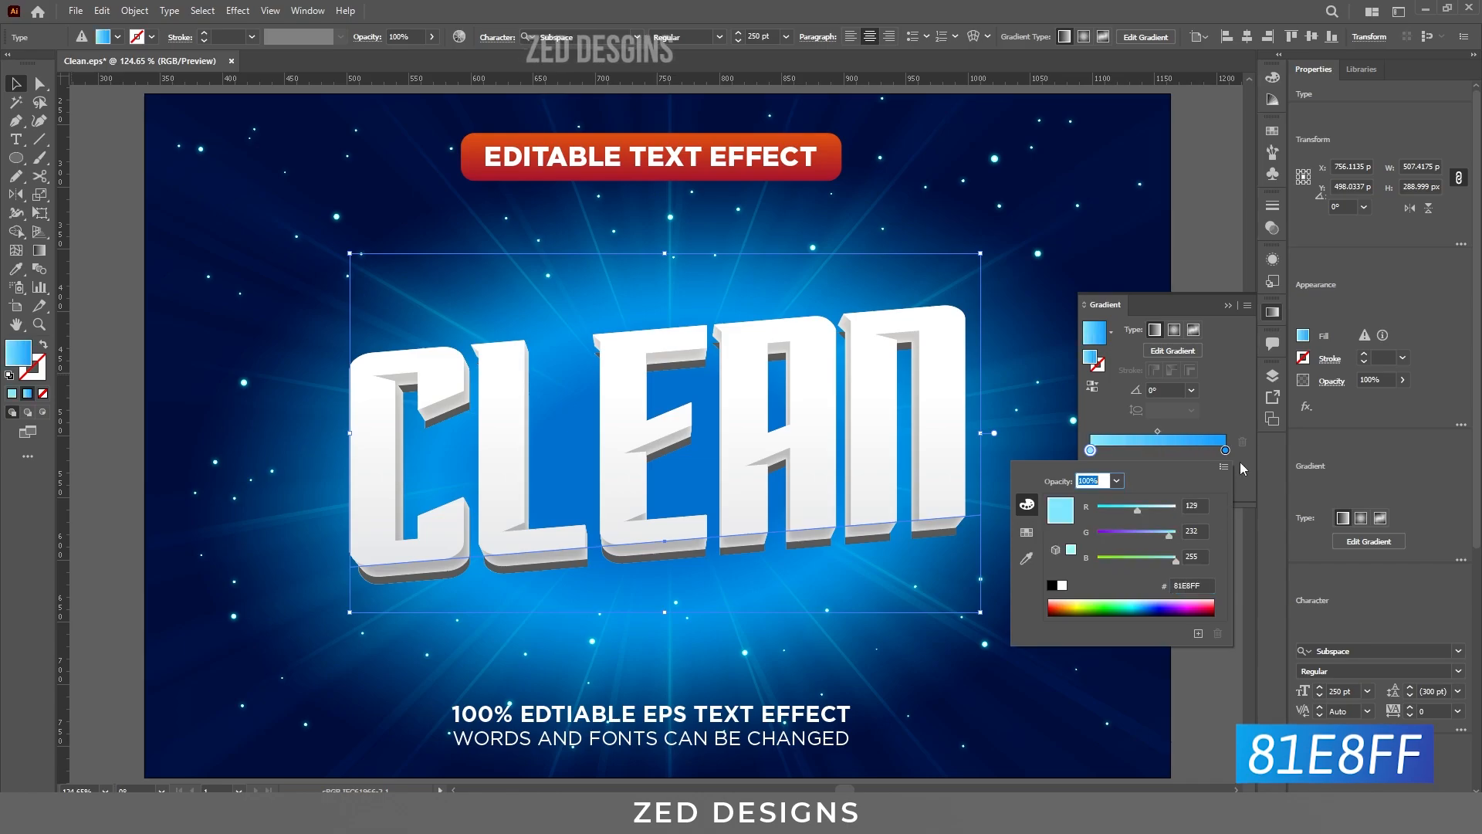
left_click(1215, 396)
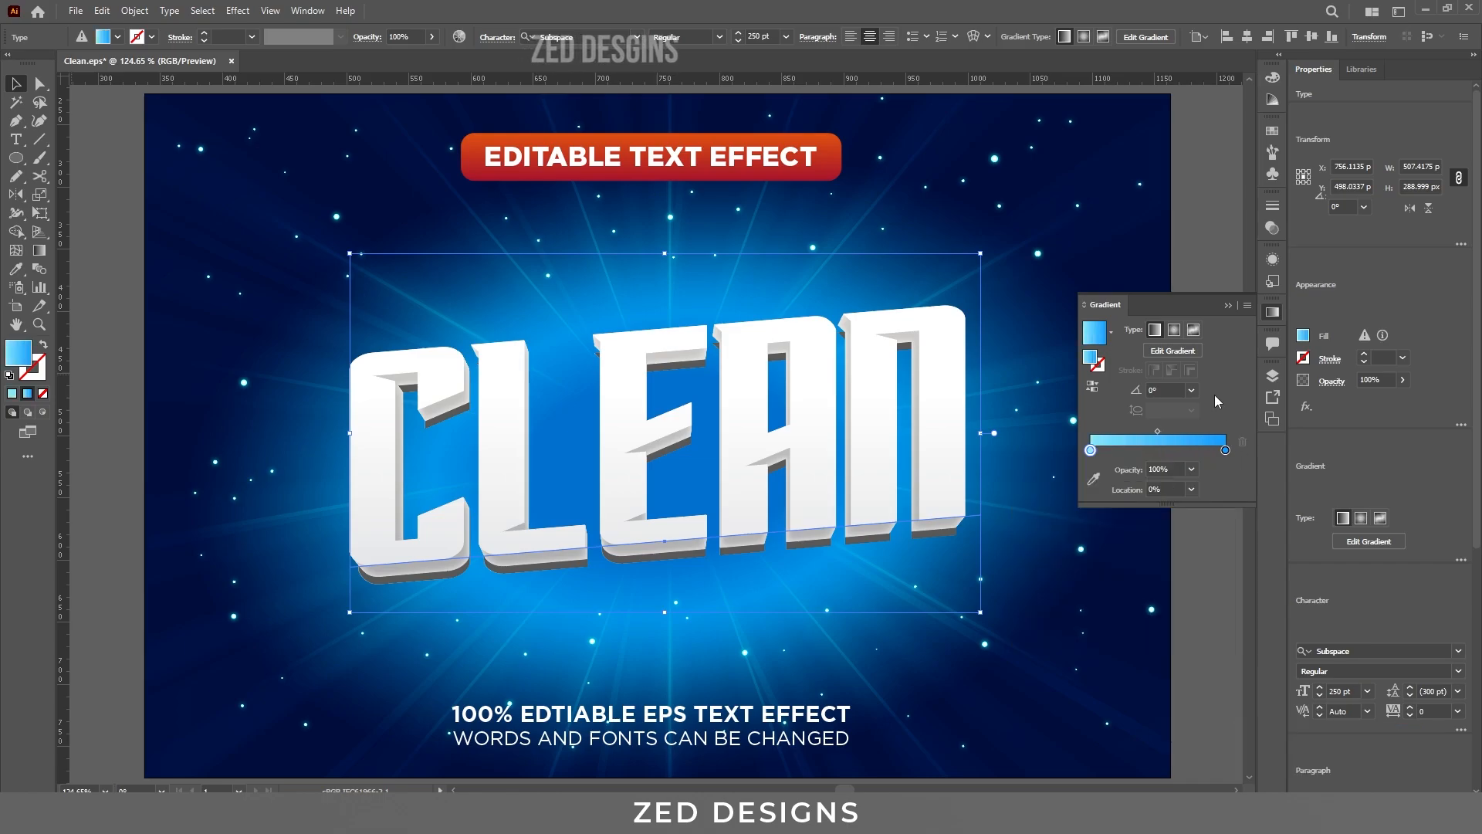
Step: Remove the Transform effect from the lowest blue gradient fill
left_click(1270, 259)
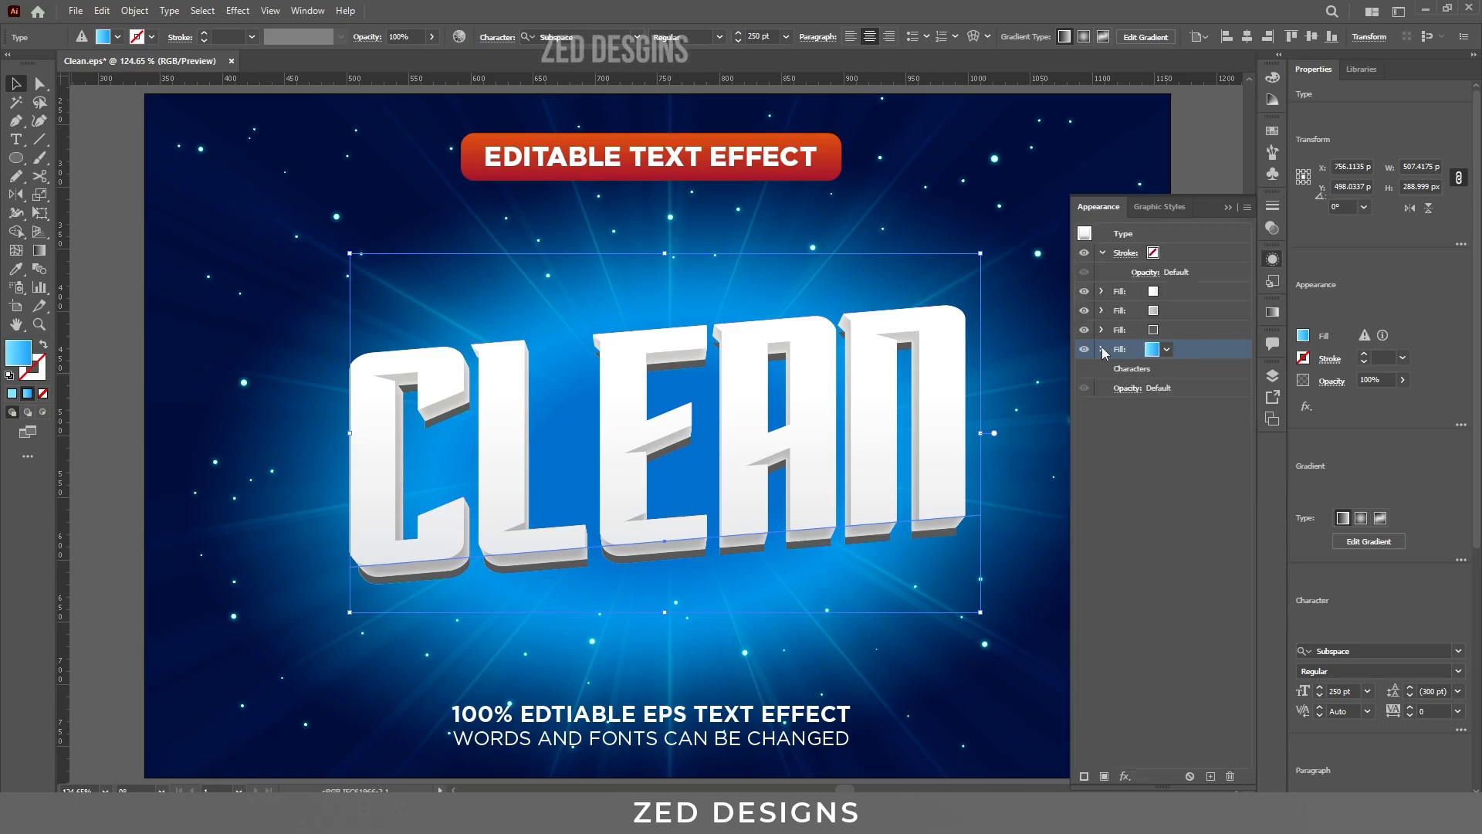
left_click(1101, 350)
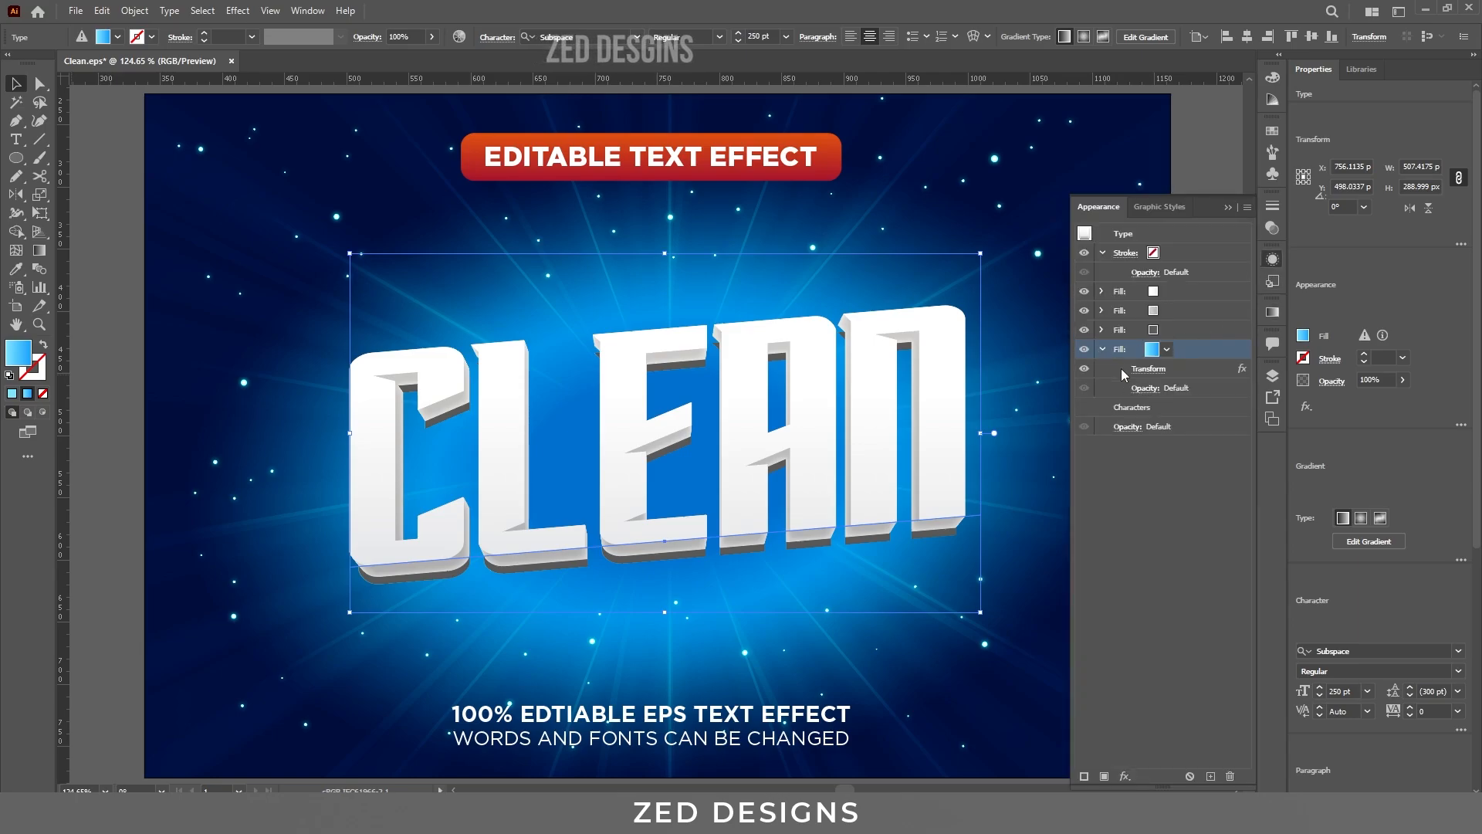
left_click(1182, 373)
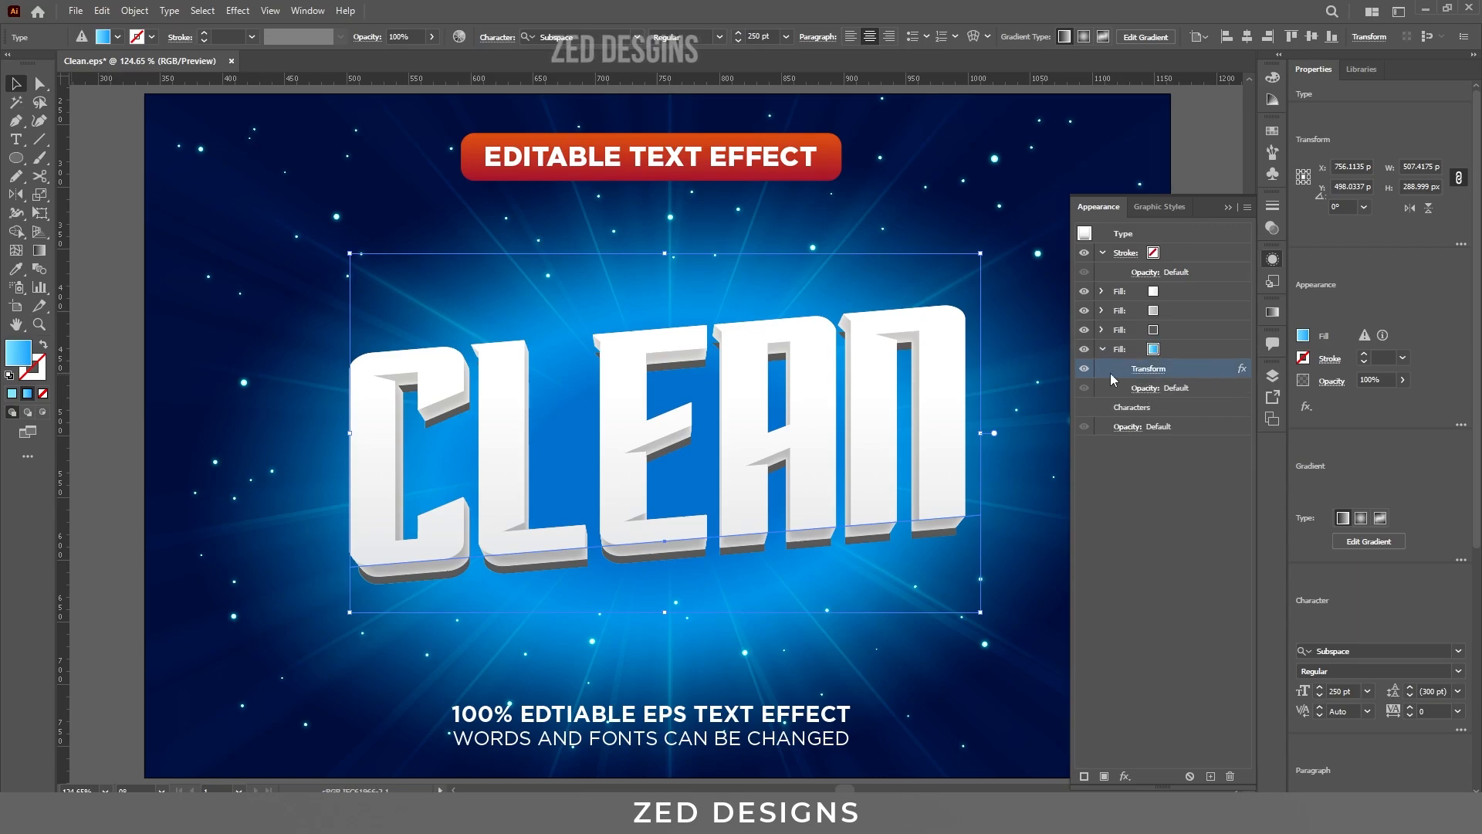
left_click(1231, 776)
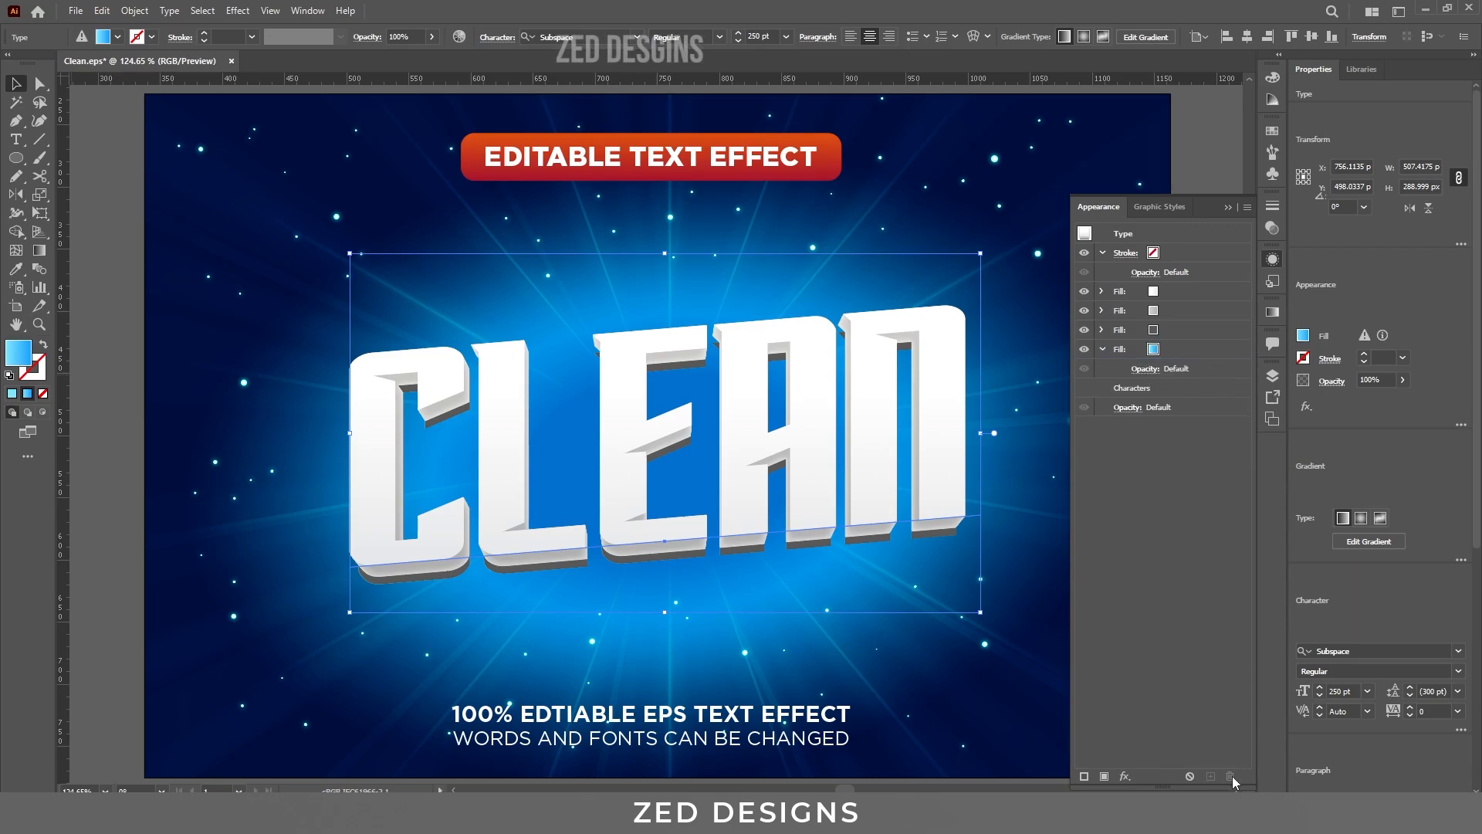
Step: Add an Offset Path effect of 20 px with round joins to the lowest blue gradient fill
left_click(1175, 354)
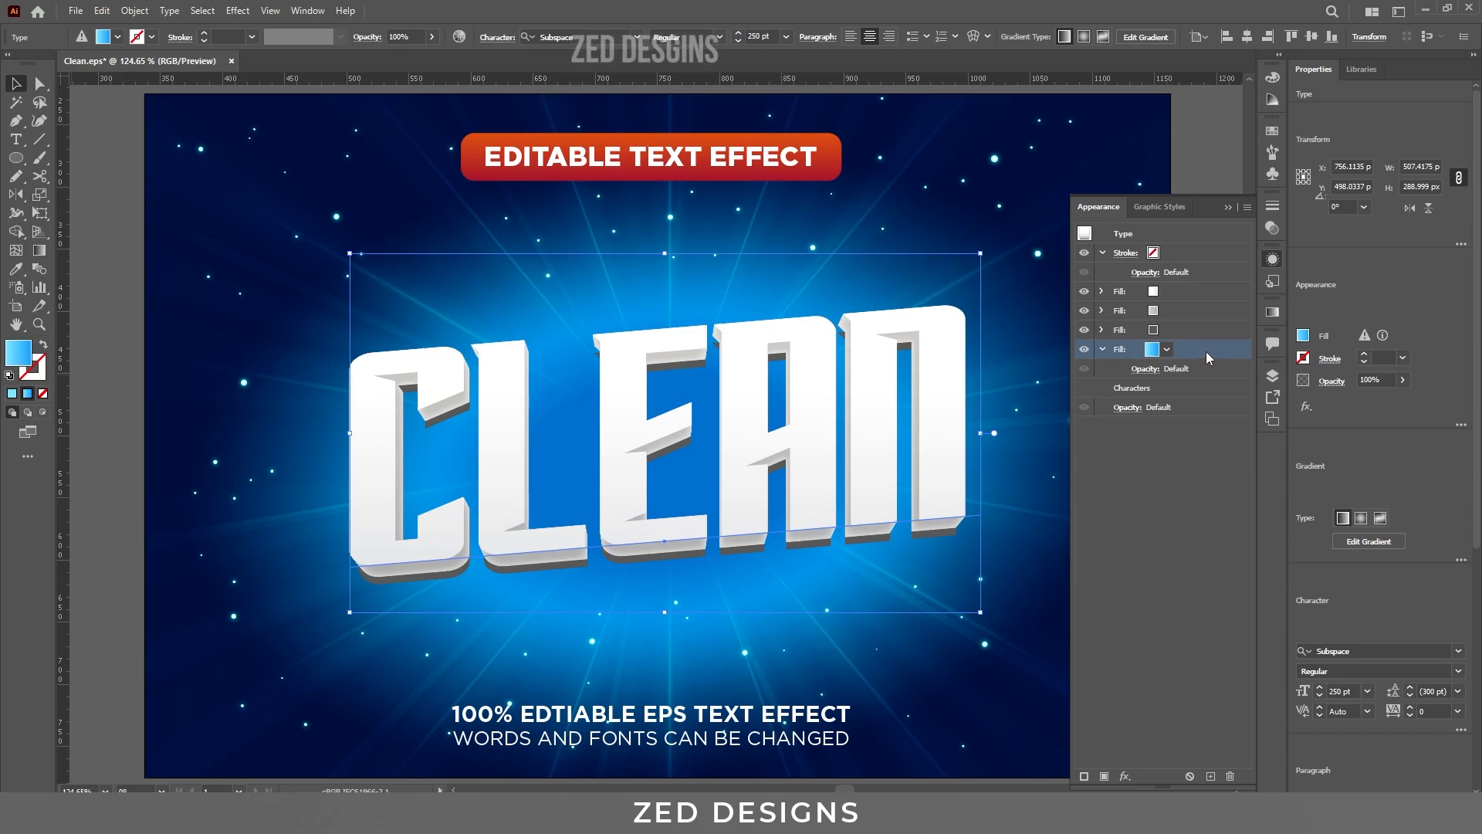
left_click(1127, 776)
mouse_move(1228, 479)
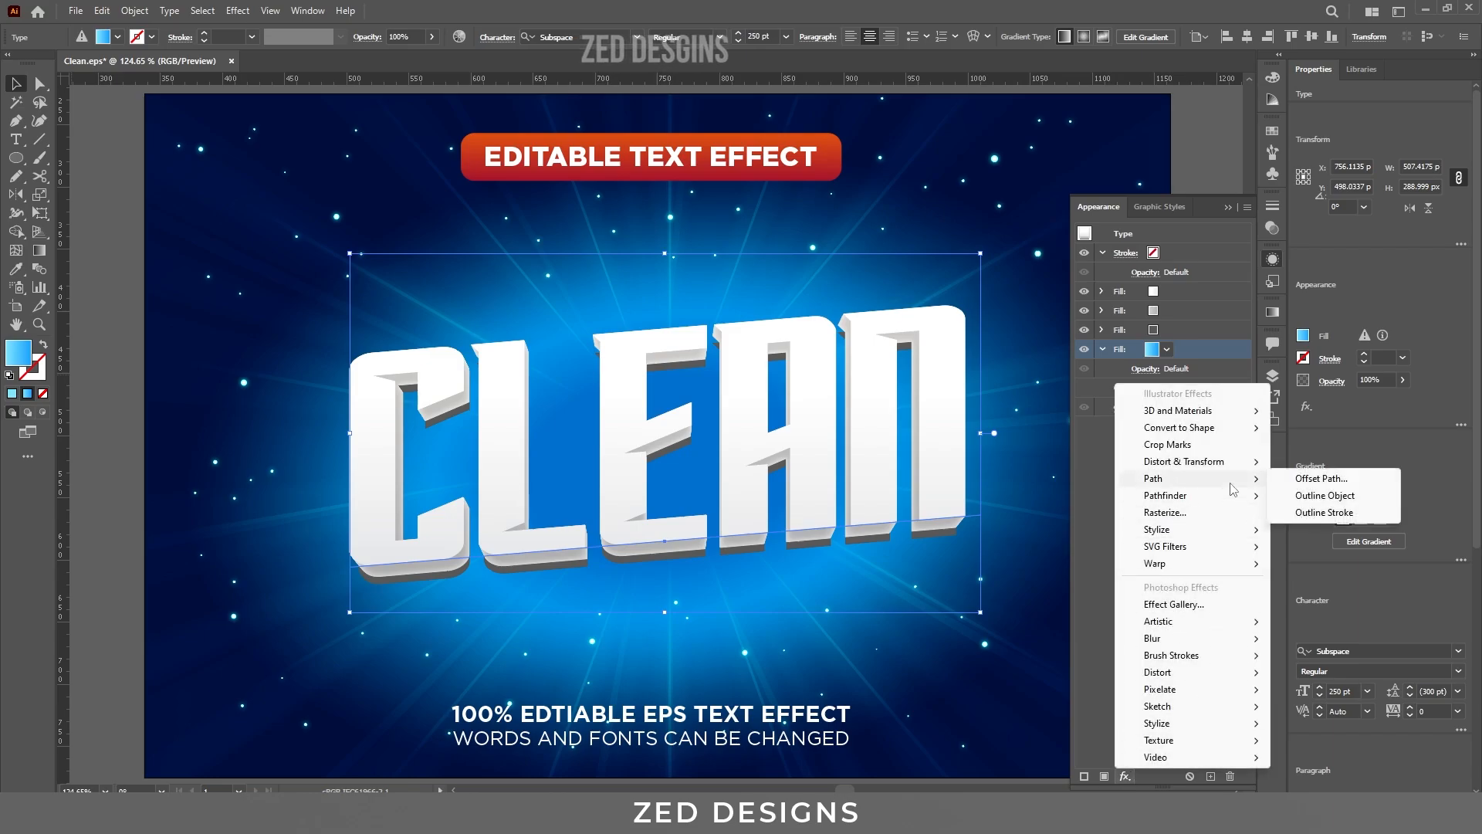
left_click(1335, 480)
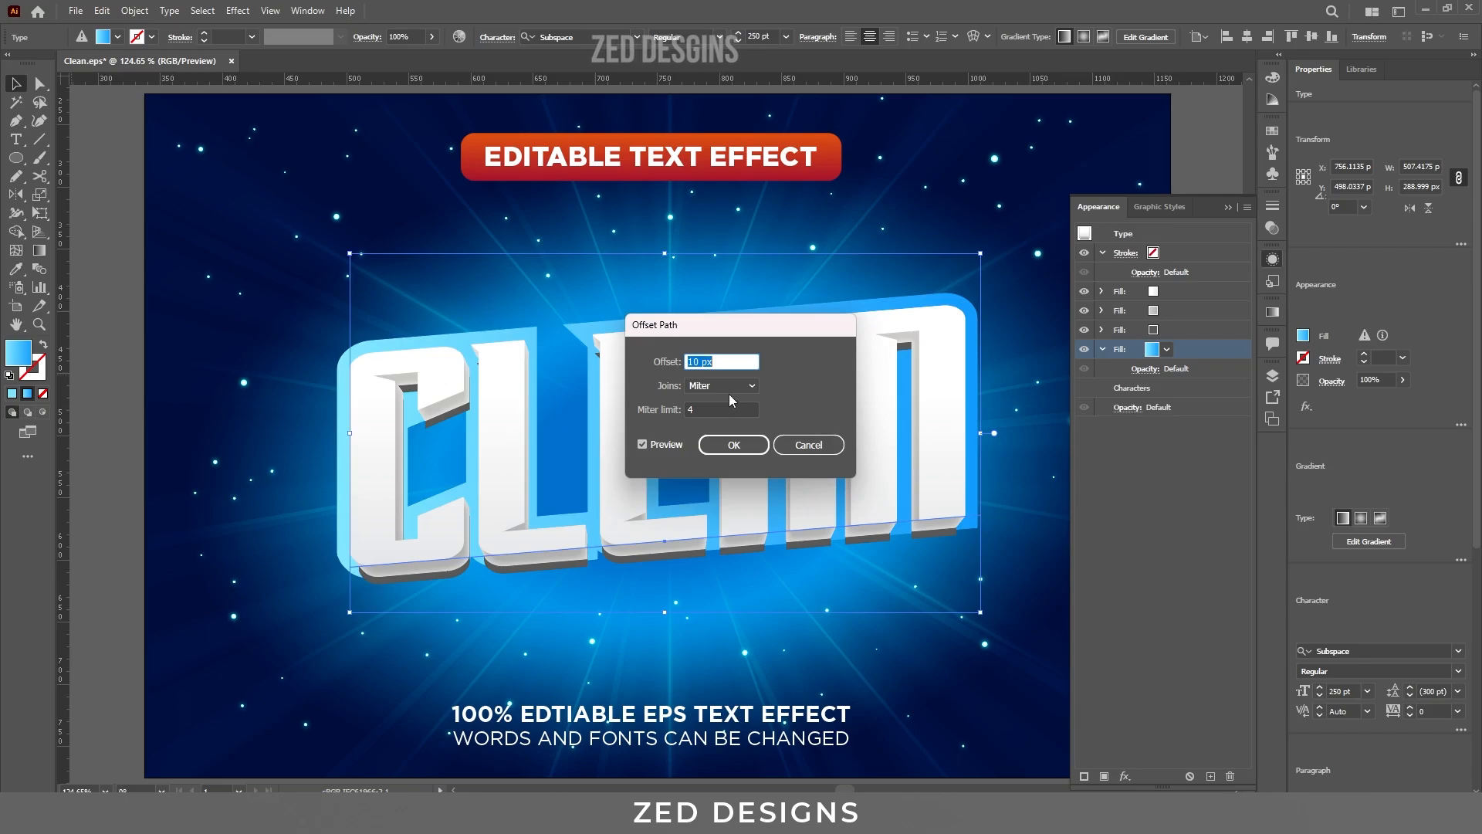
type("20")
key("Tab")
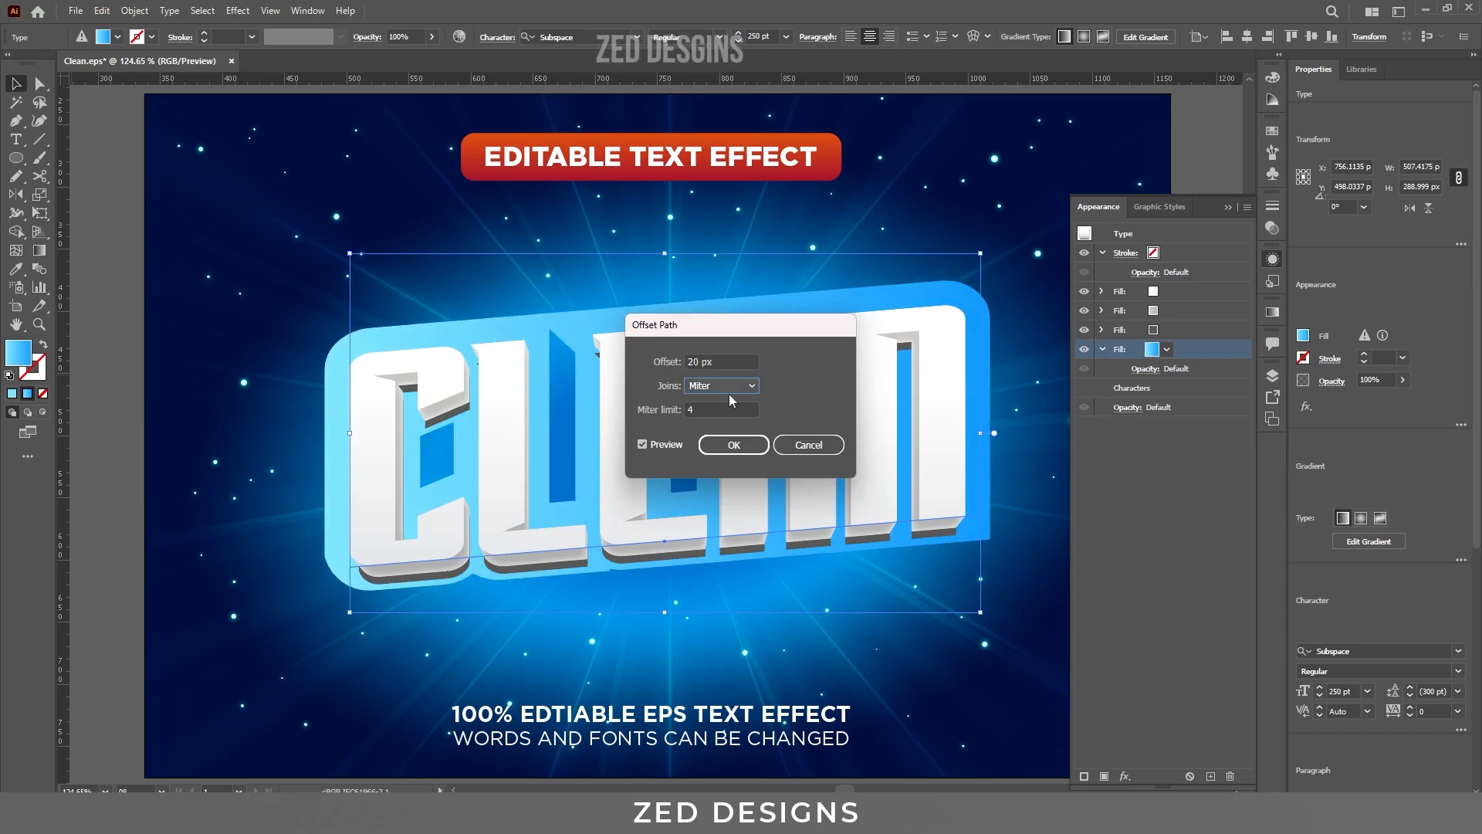
left_click(728, 390)
left_click(706, 421)
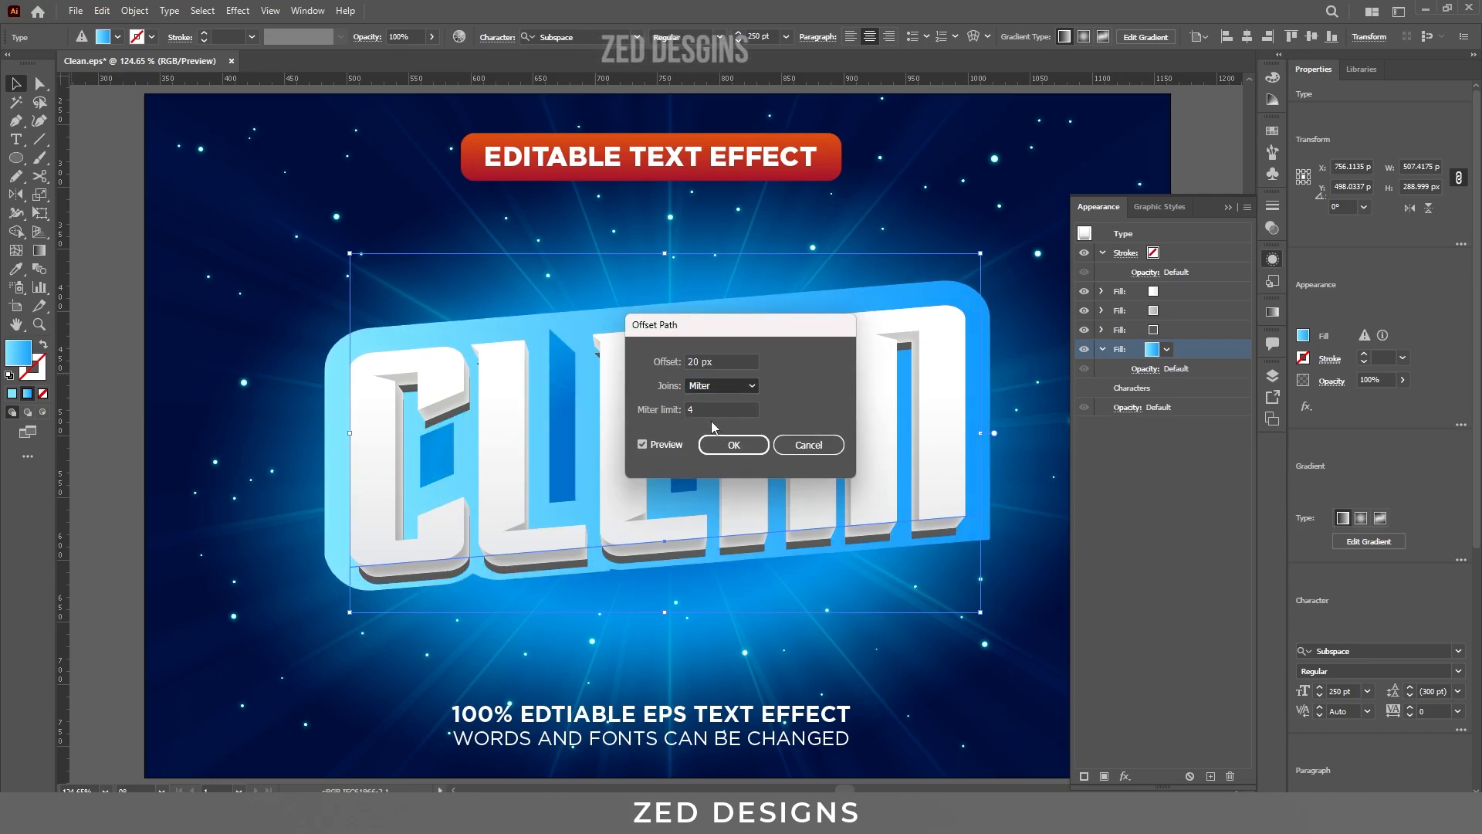
left_click(726, 445)
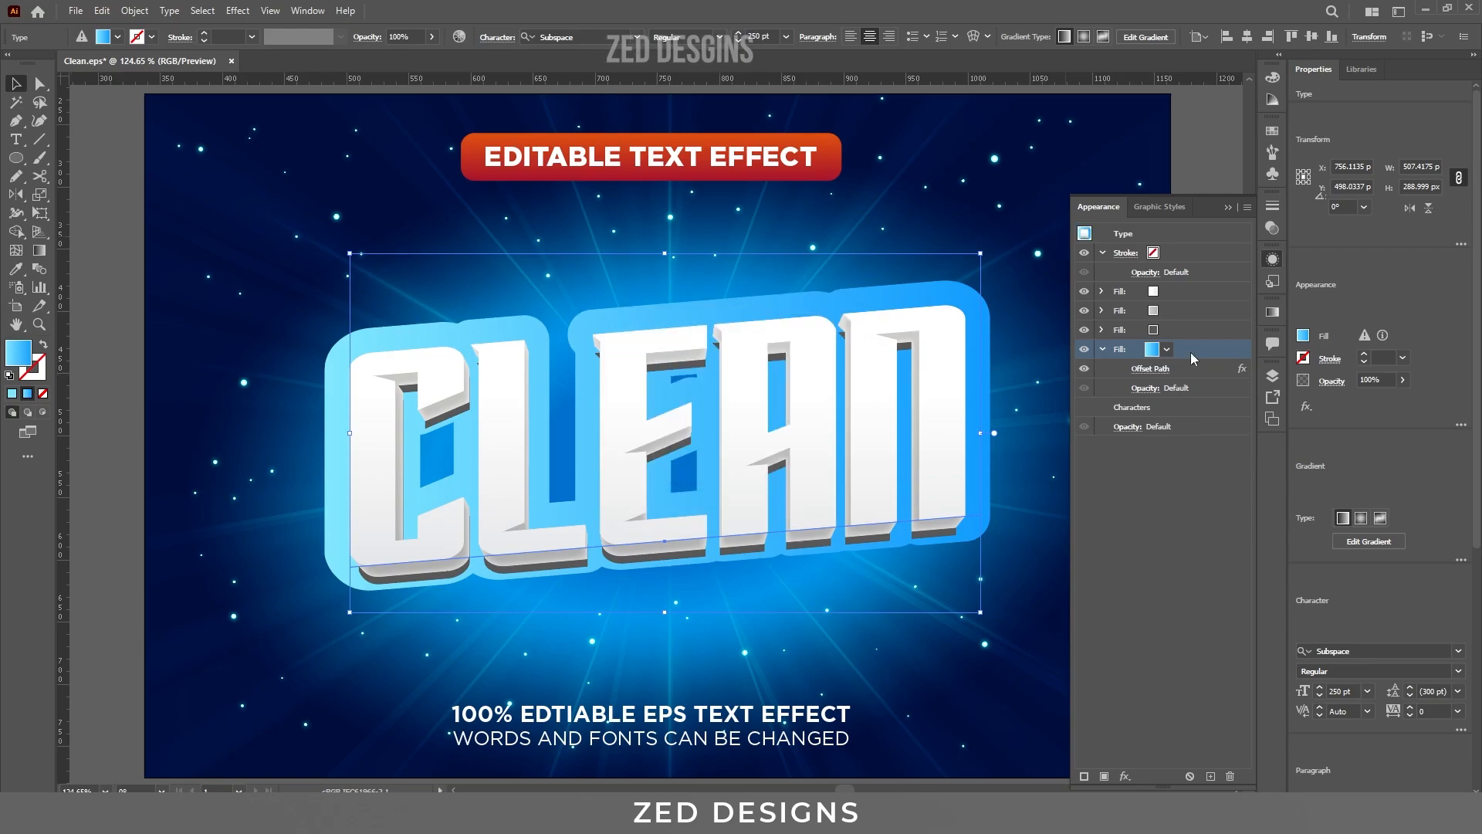
Step: Set the lowest blue fill's gradient angle to -90°
left_click(1274, 313)
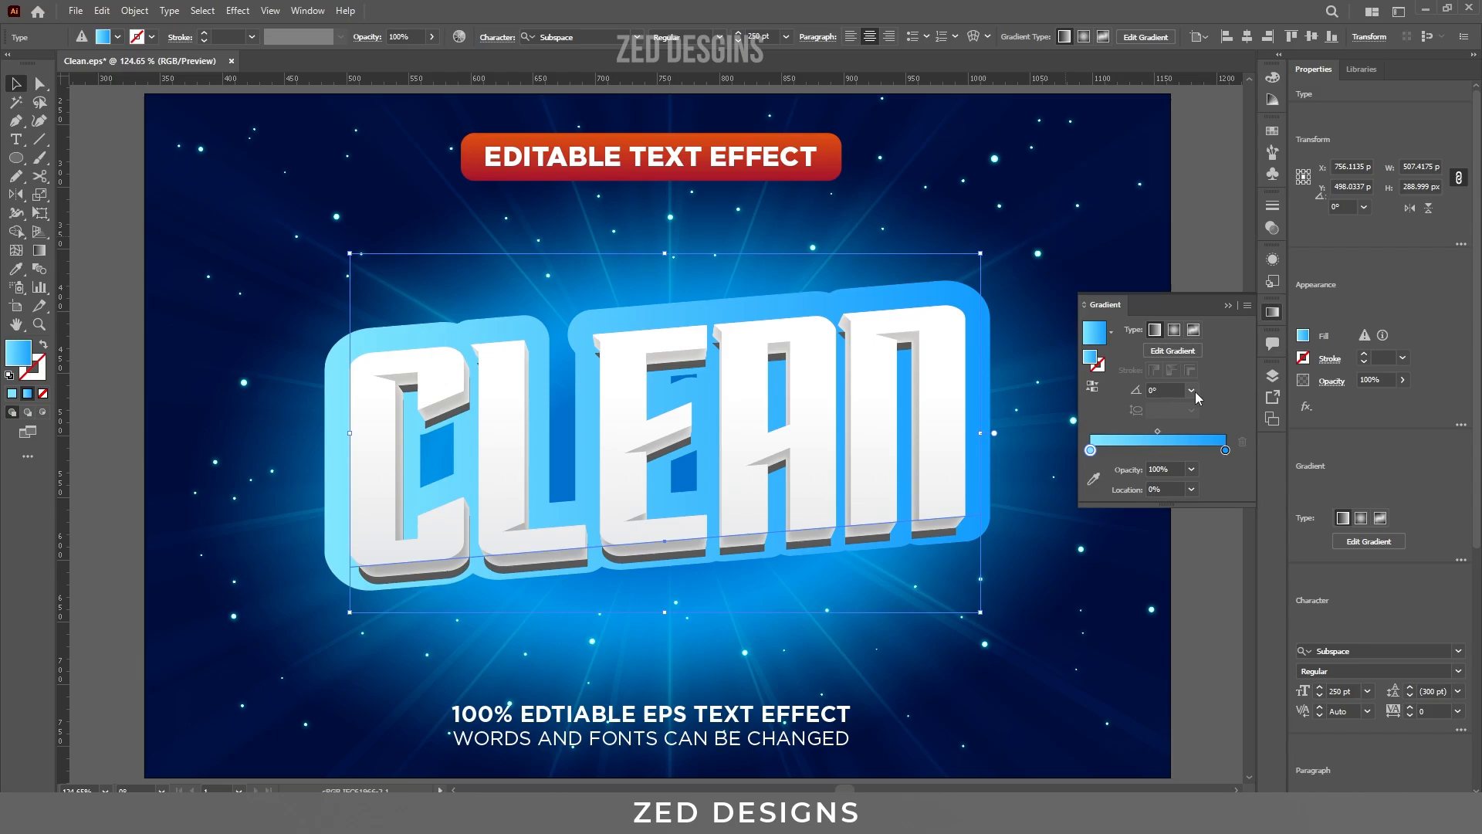
left_click(1196, 392)
left_click(1207, 625)
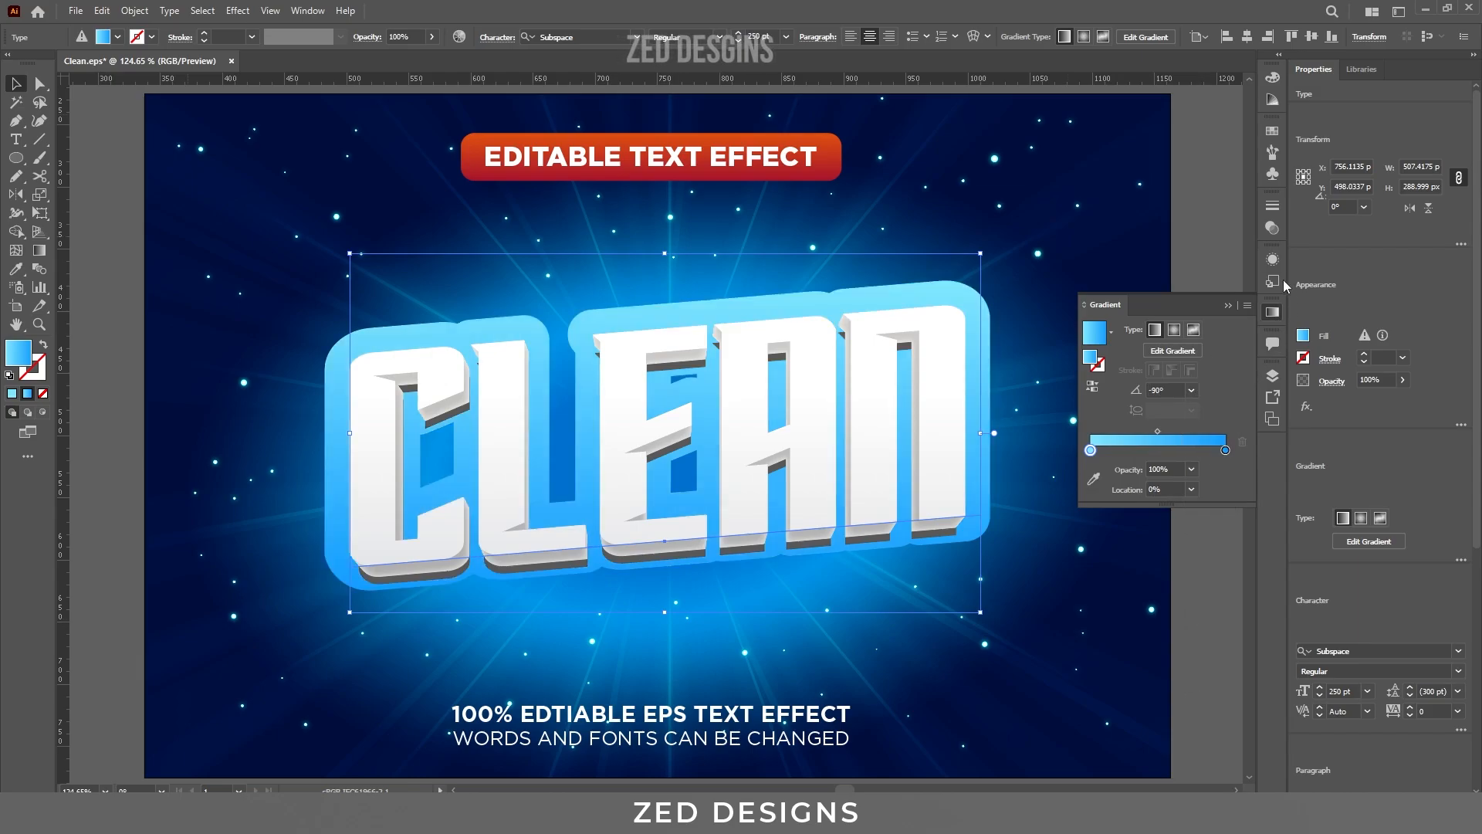
Step: Add a Transform effect to the lowest blue gradient fill with 97% horizontal scale and an 8 px vertical move
left_click(1275, 261)
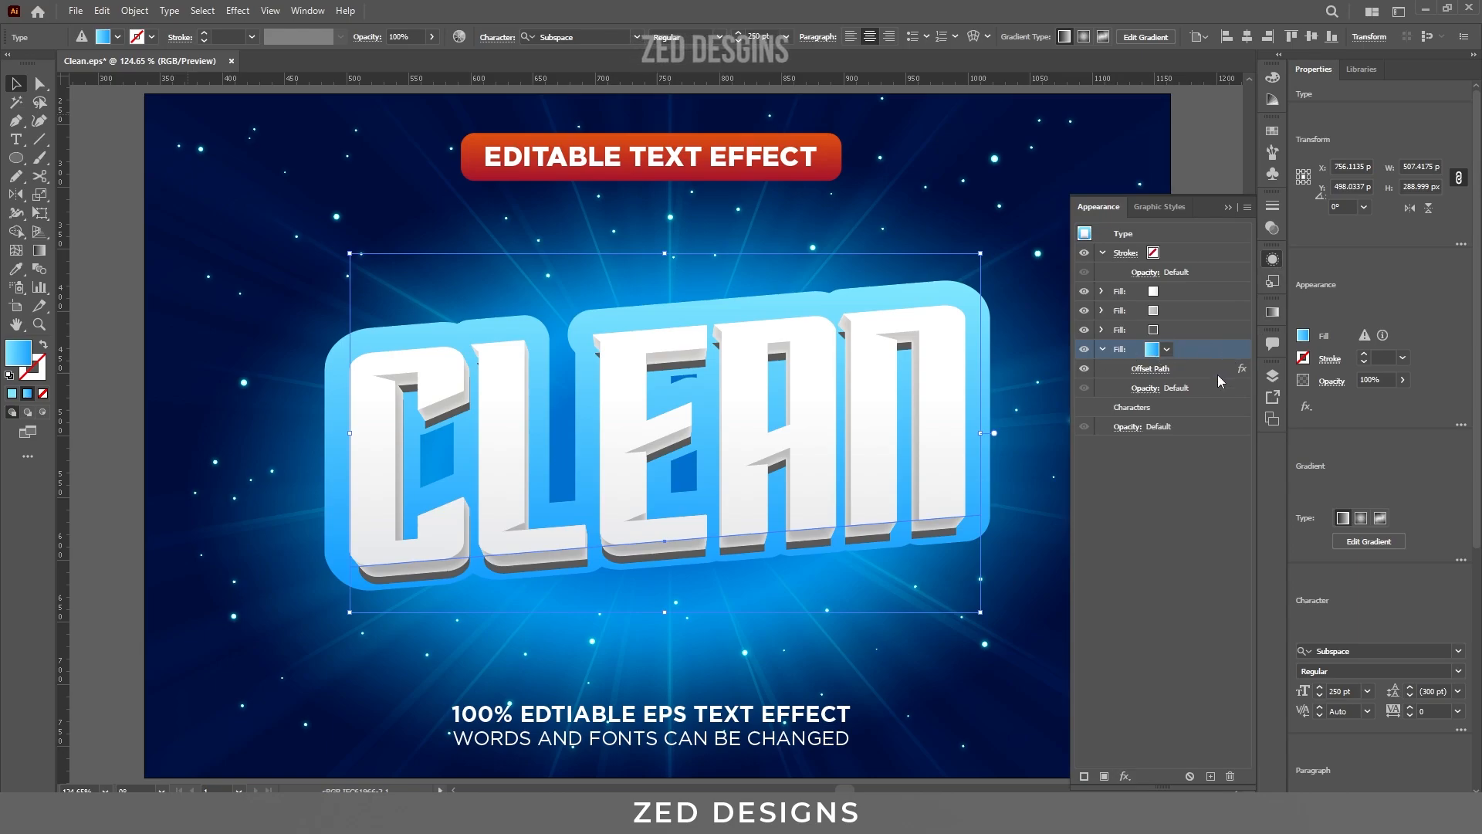
left_click(1125, 777)
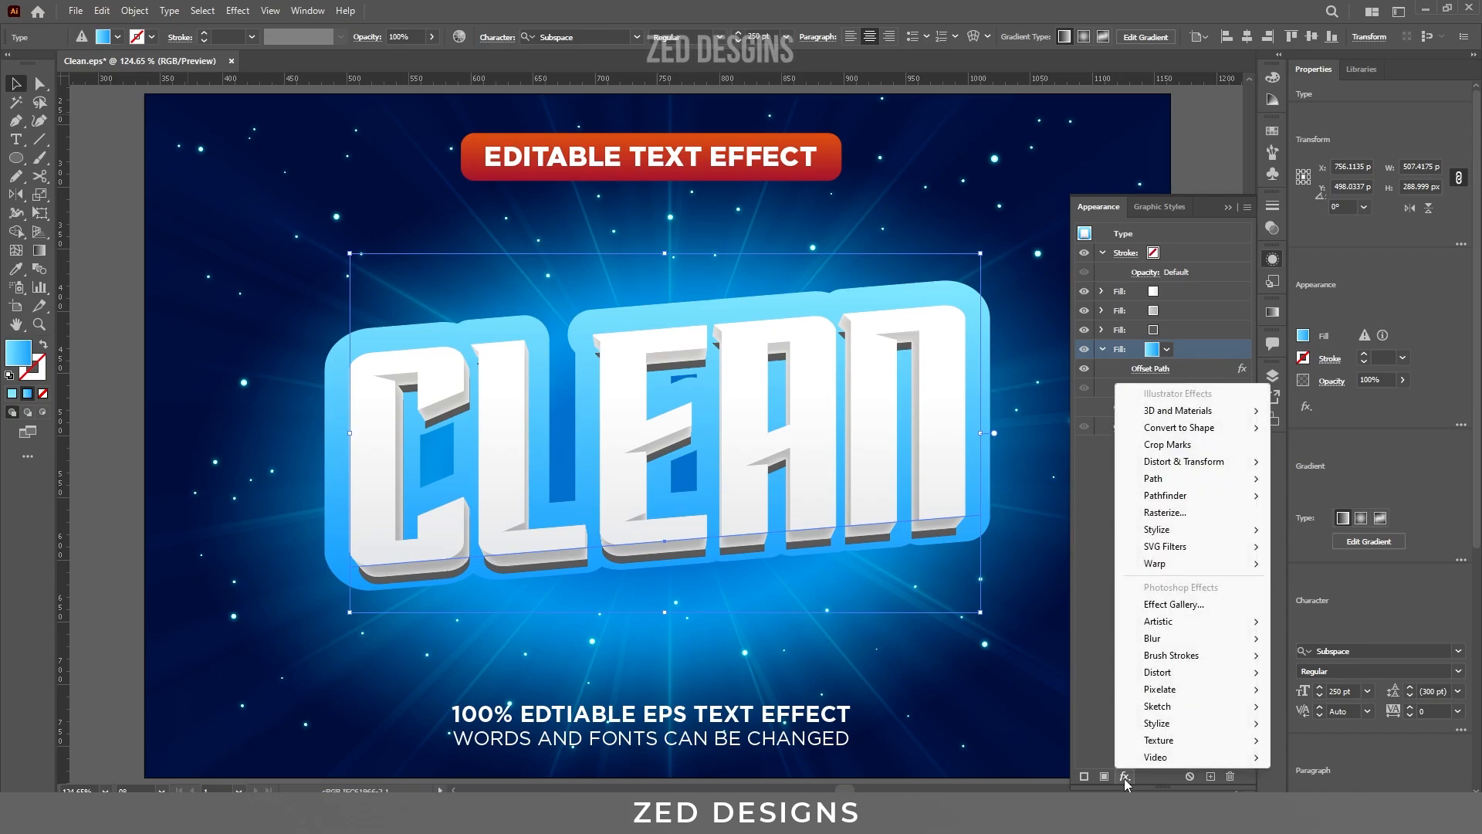
mouse_move(1191, 465)
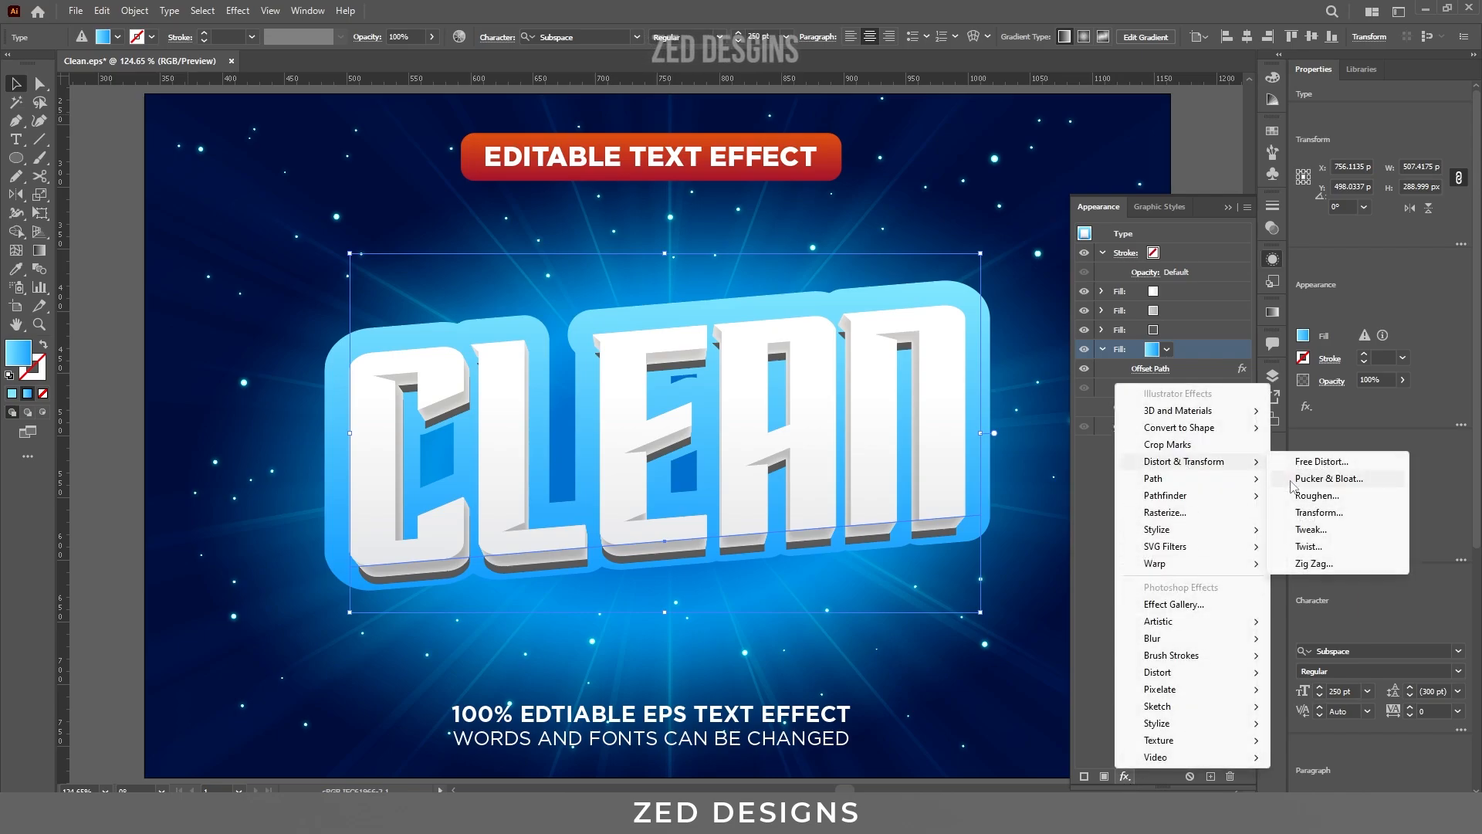
left_click(1308, 514)
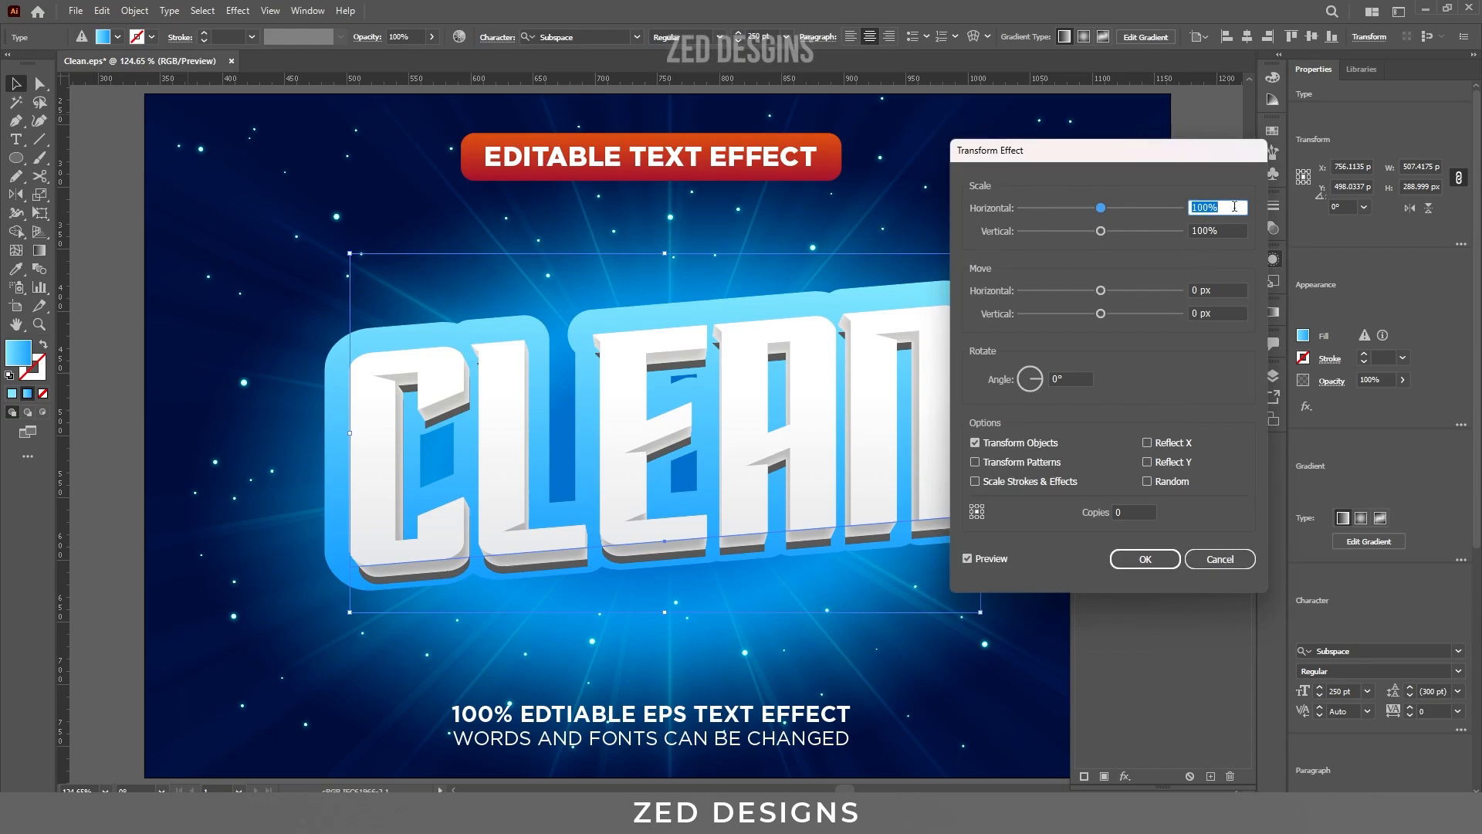
type("97")
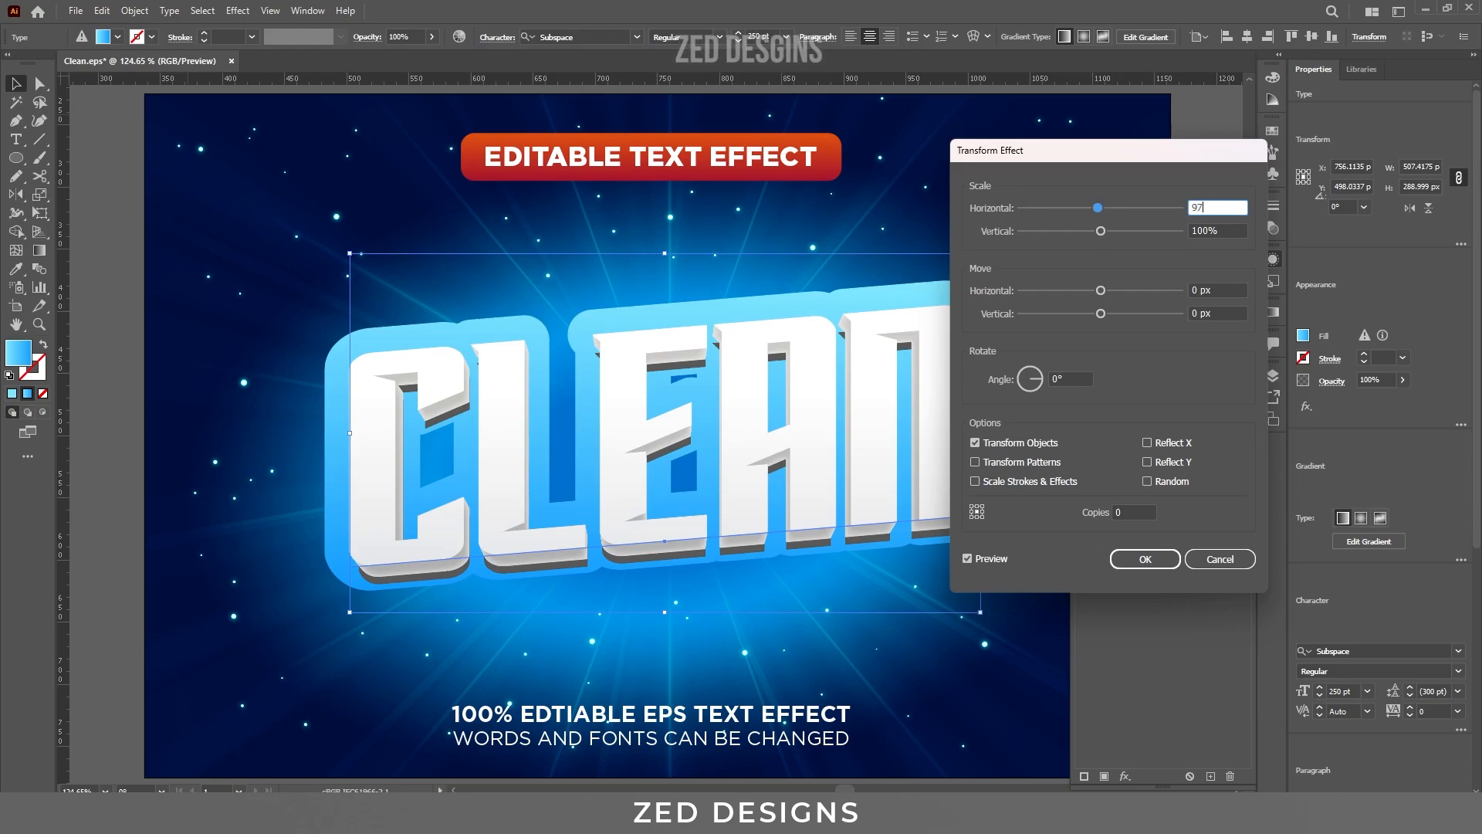
key("Tab")
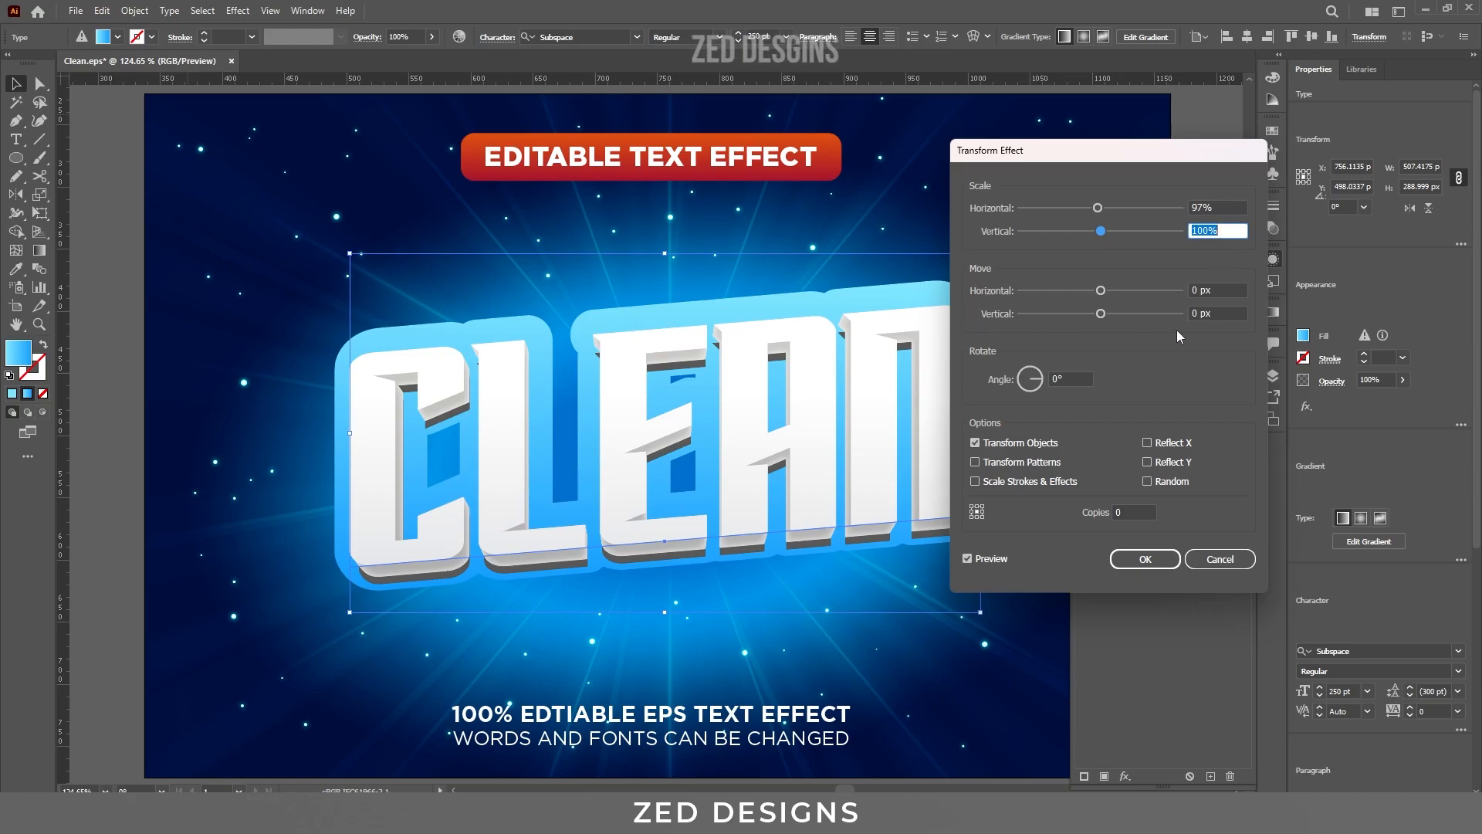
key("Tab")
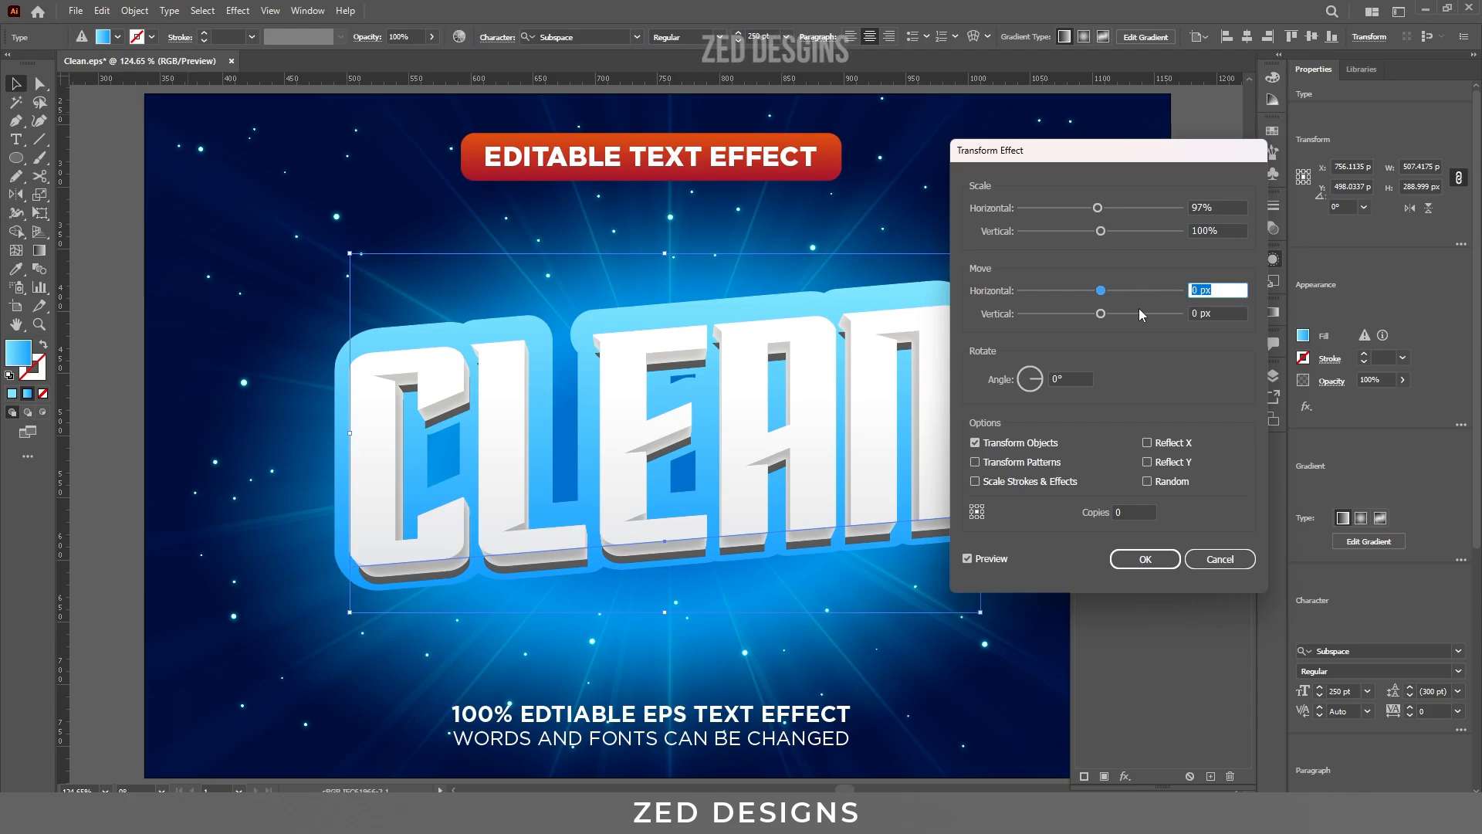
key("Tab")
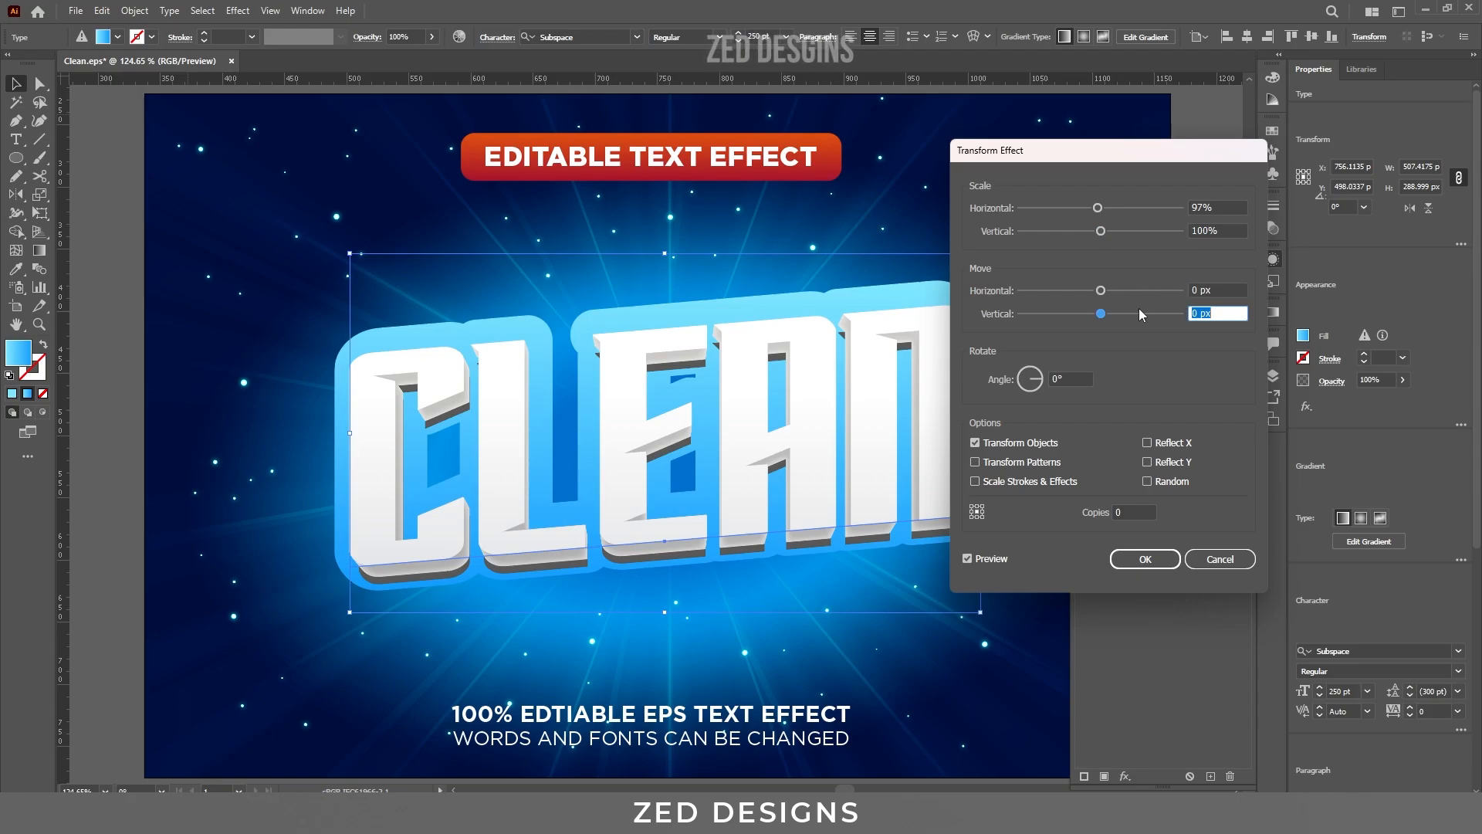
type("8")
key("Tab")
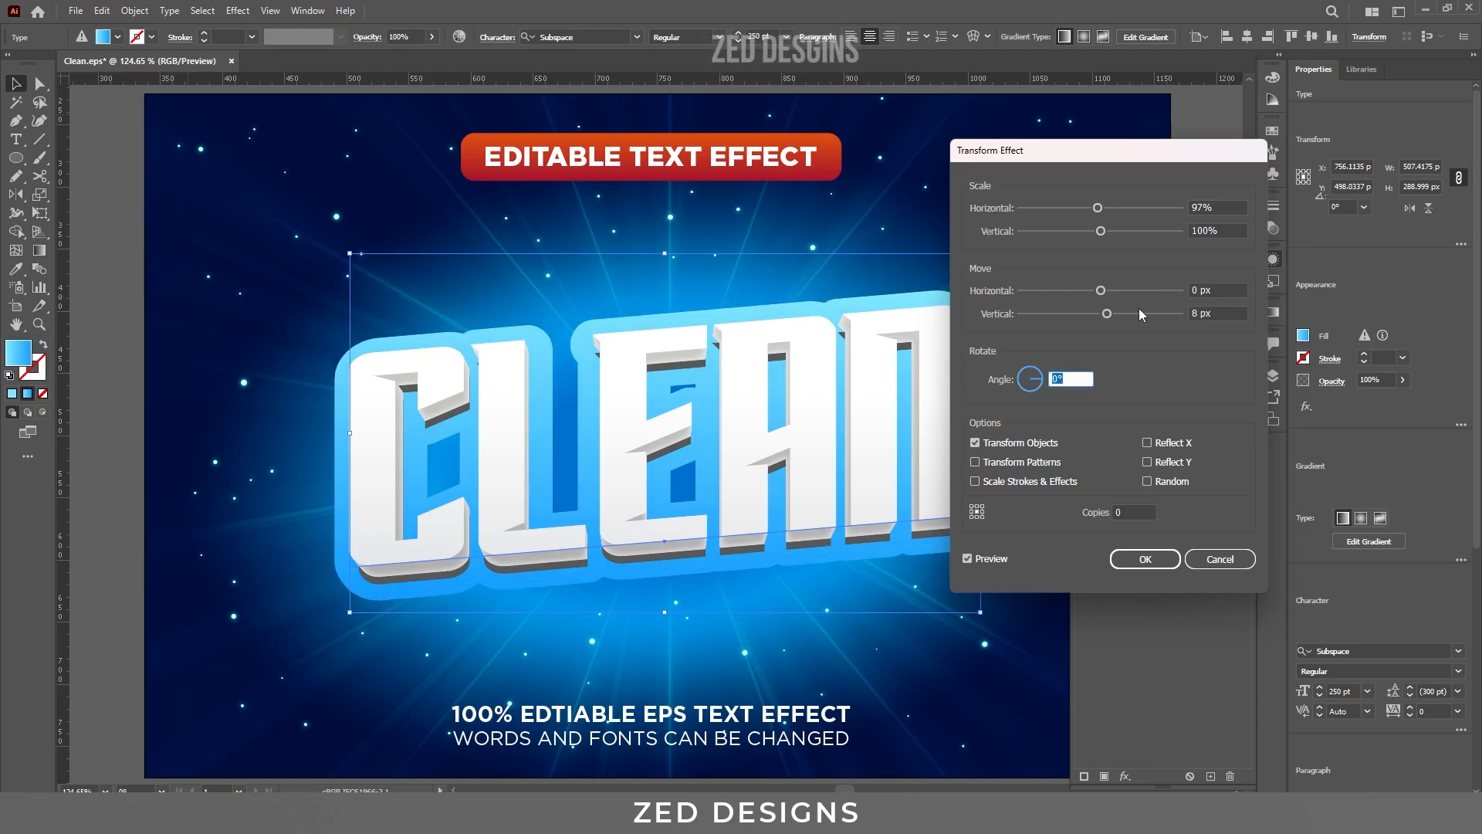
left_click(1152, 562)
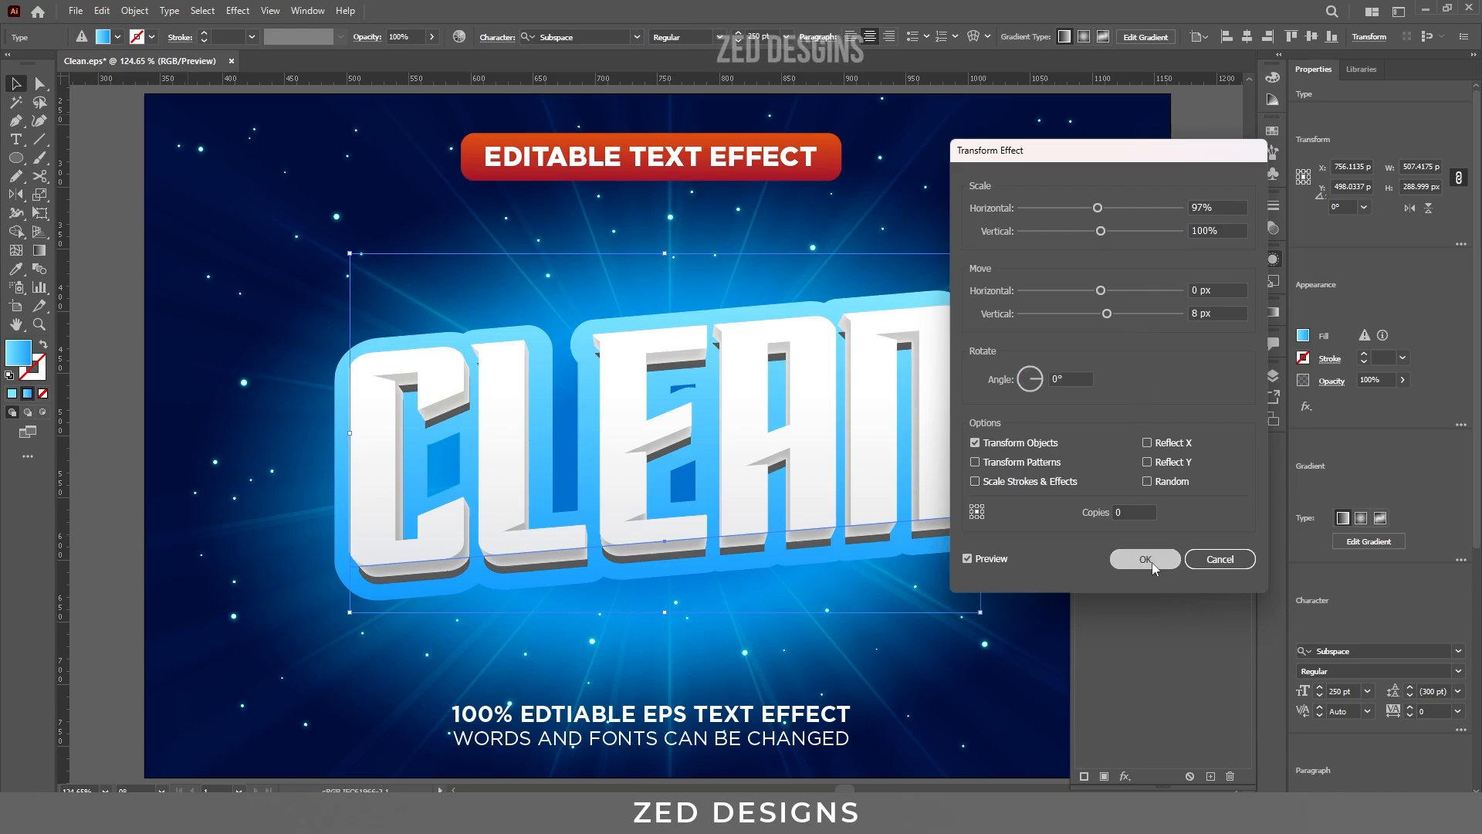
Step: Add a Gaussian Blur effect with a 15-pixel radius to the dark grey fill above the blue gradient fill
left_click(1138, 331)
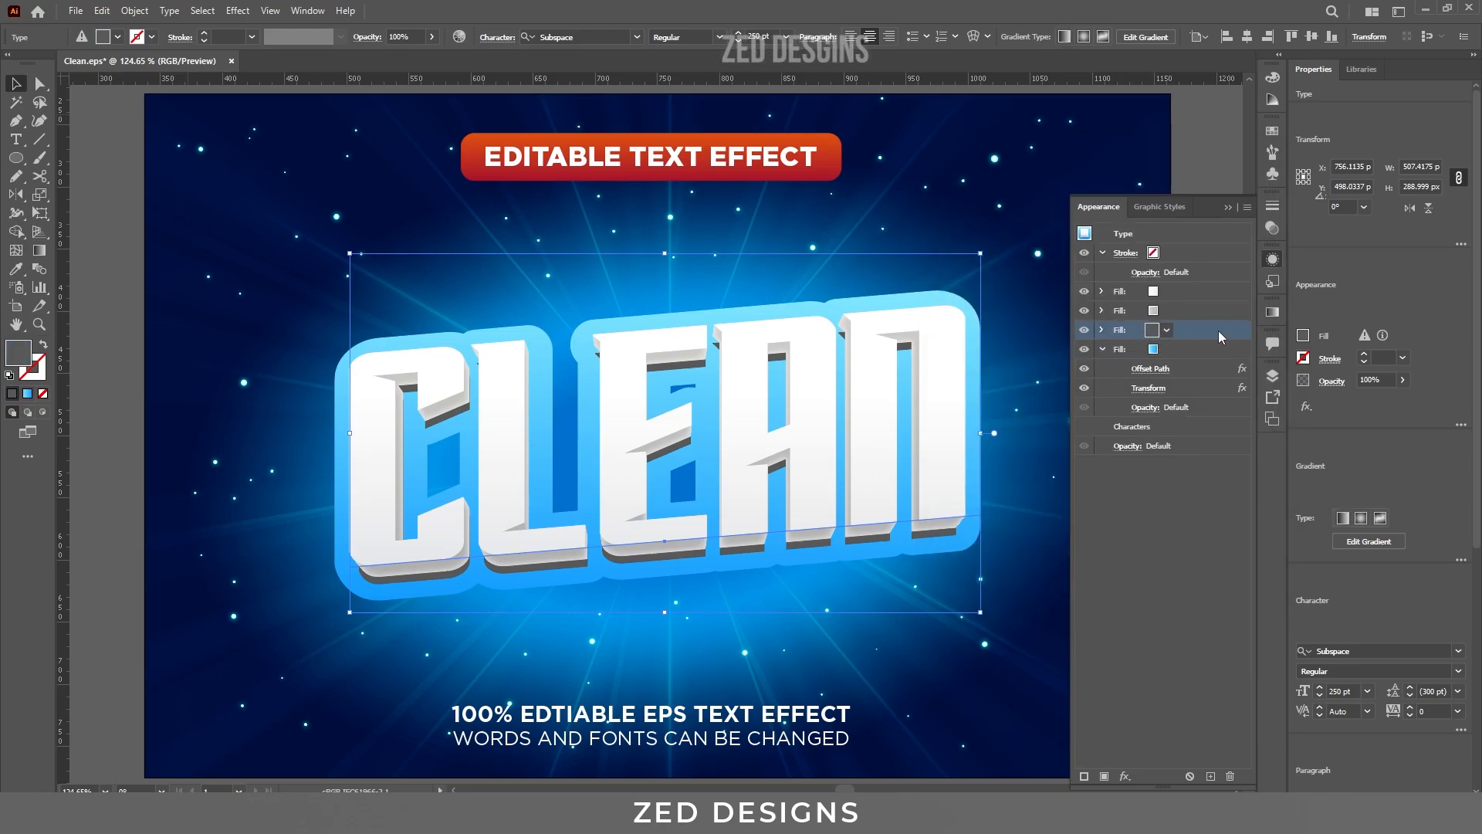
left_click(1104, 329)
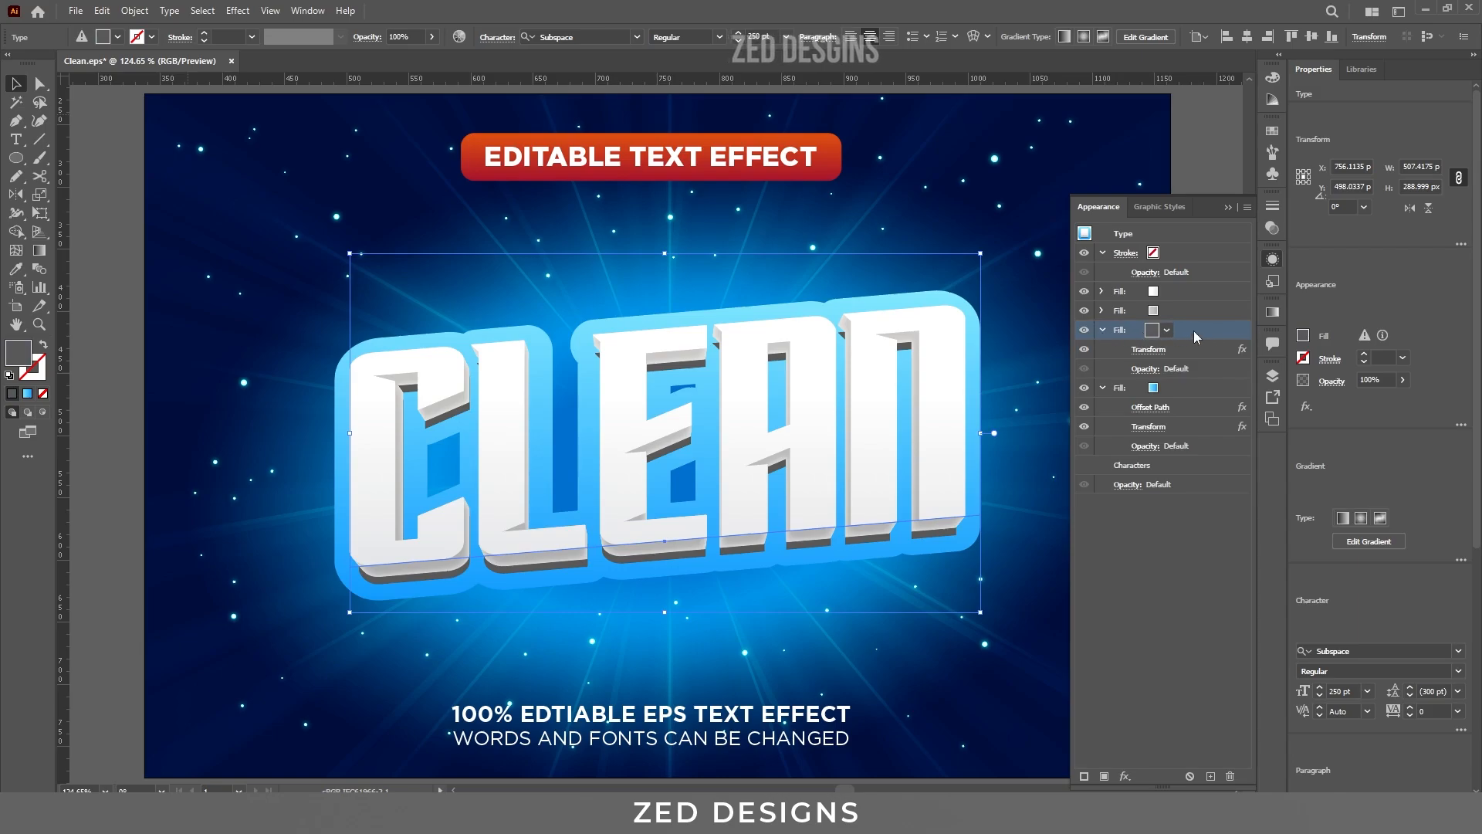
left_click(1126, 775)
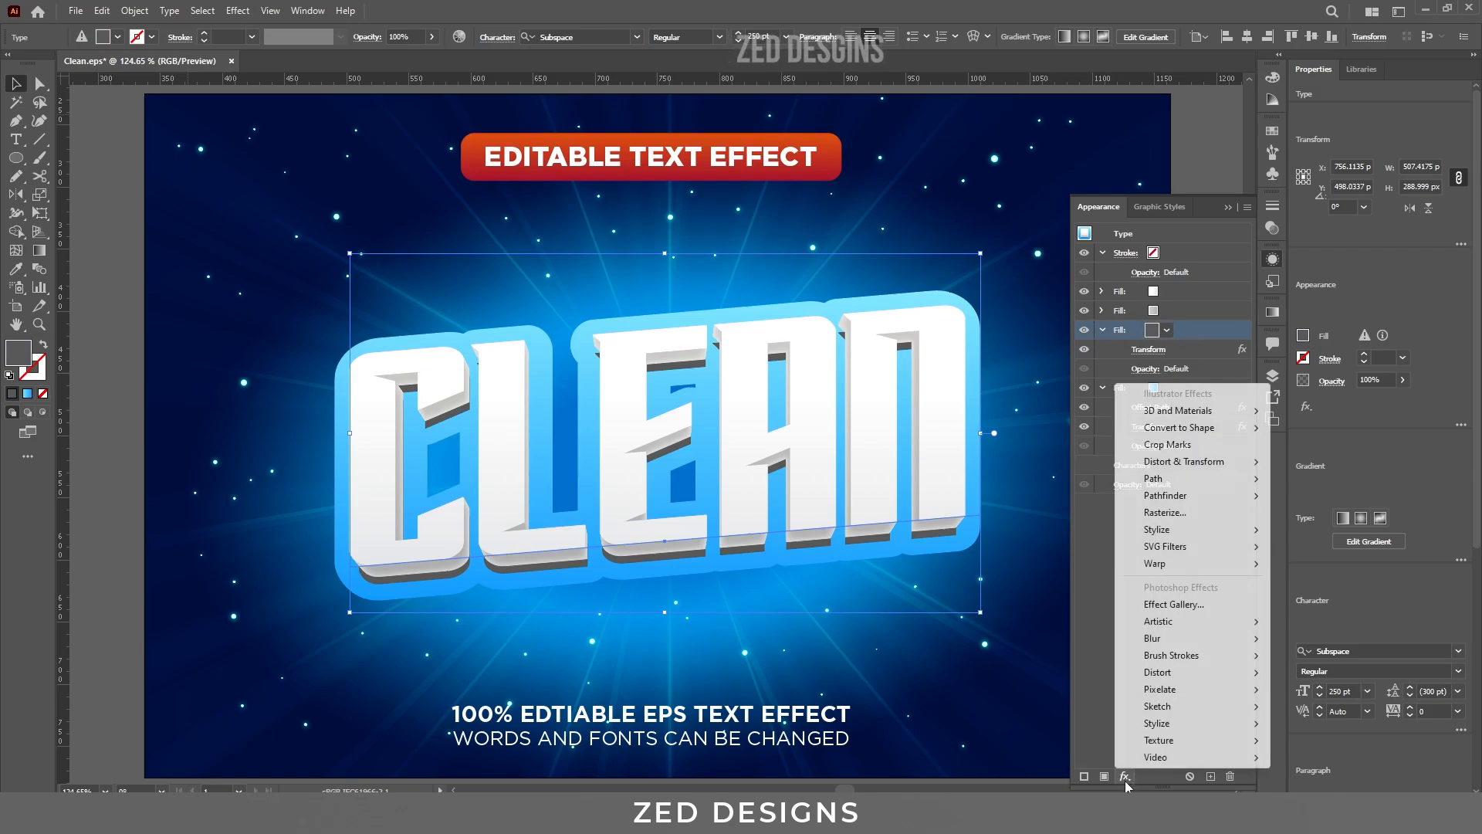
mouse_move(1244, 644)
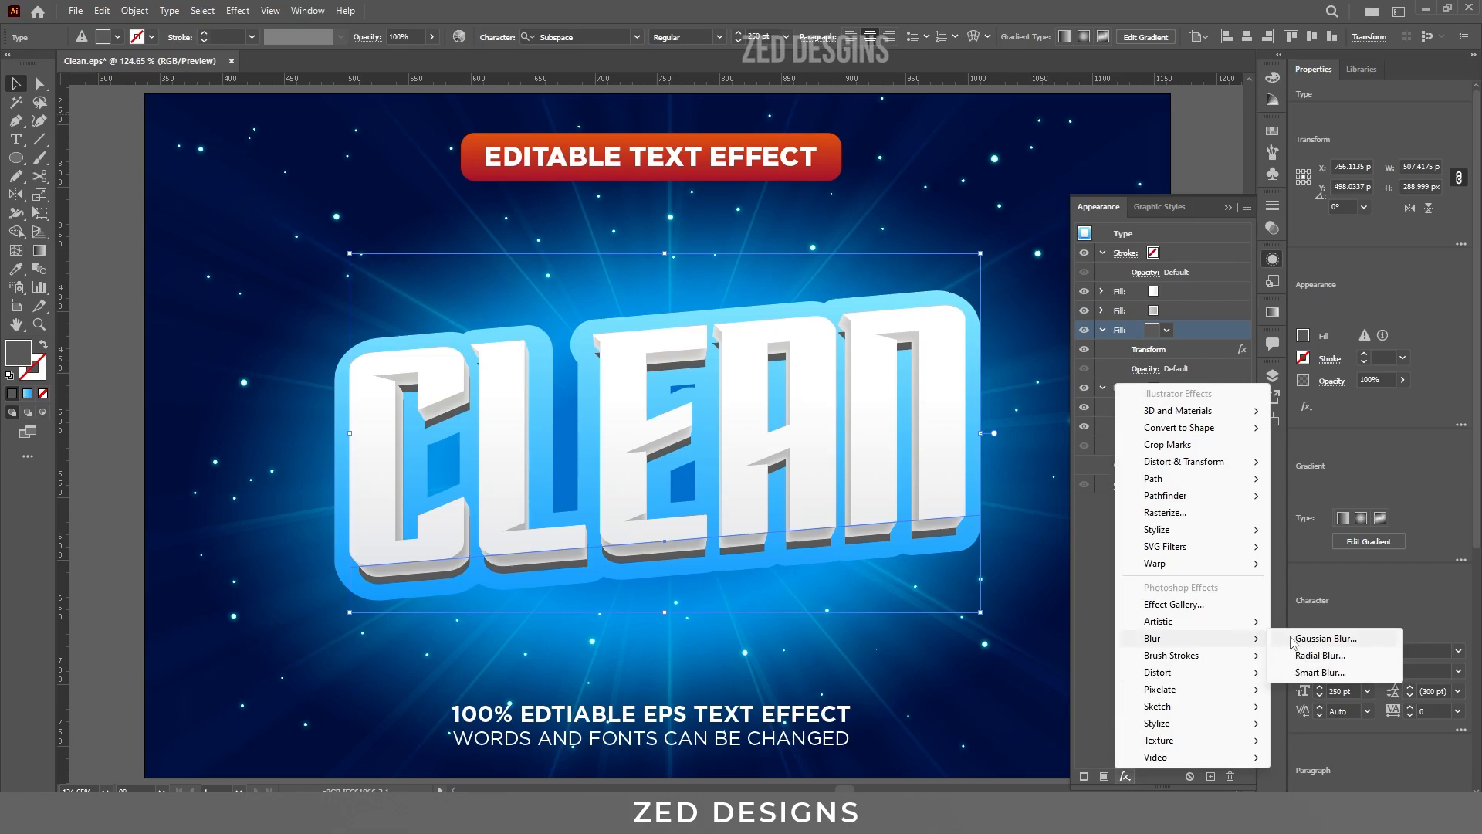
left_click(1316, 639)
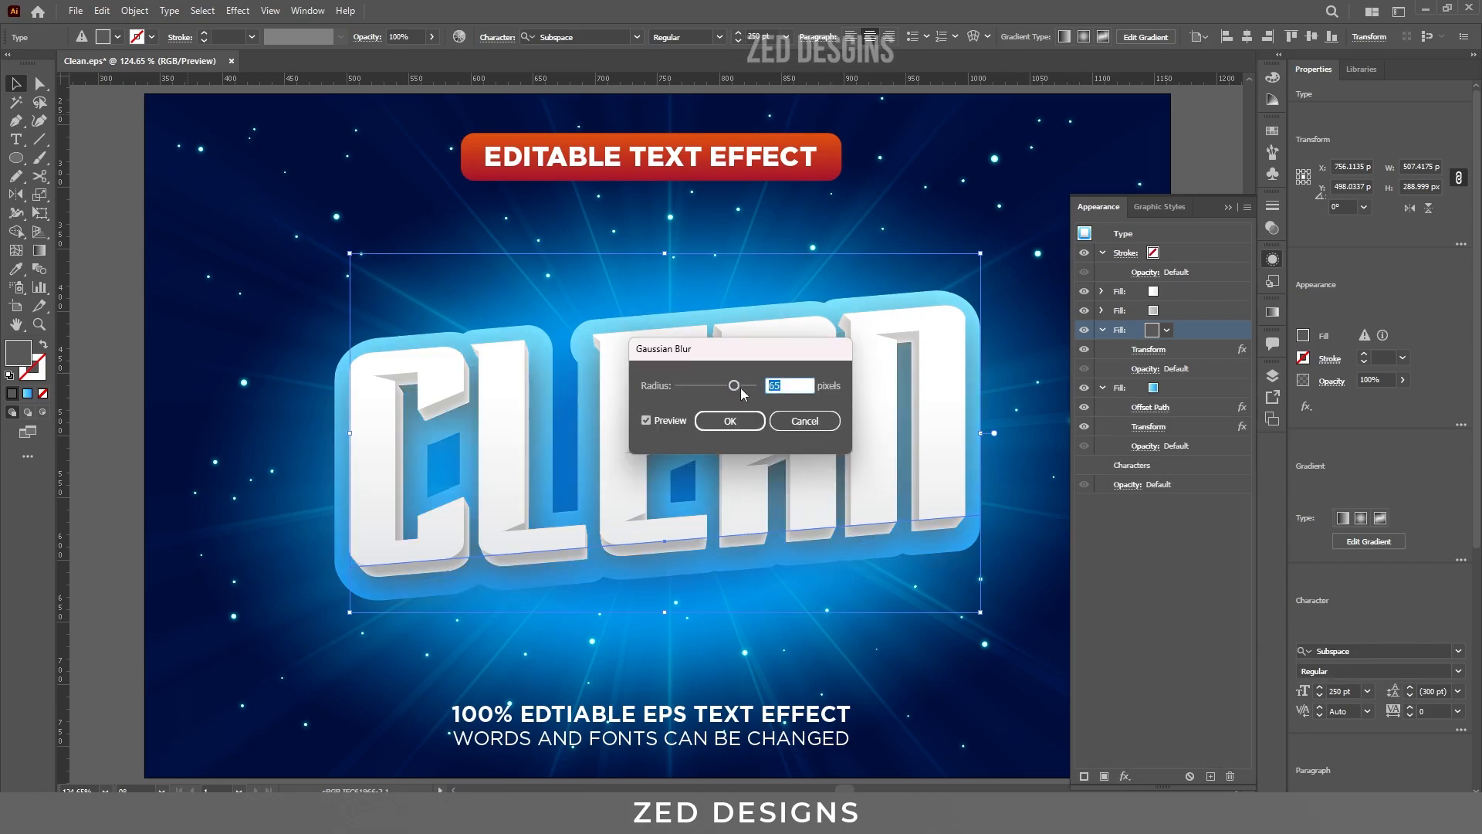
type("15")
key("Tab")
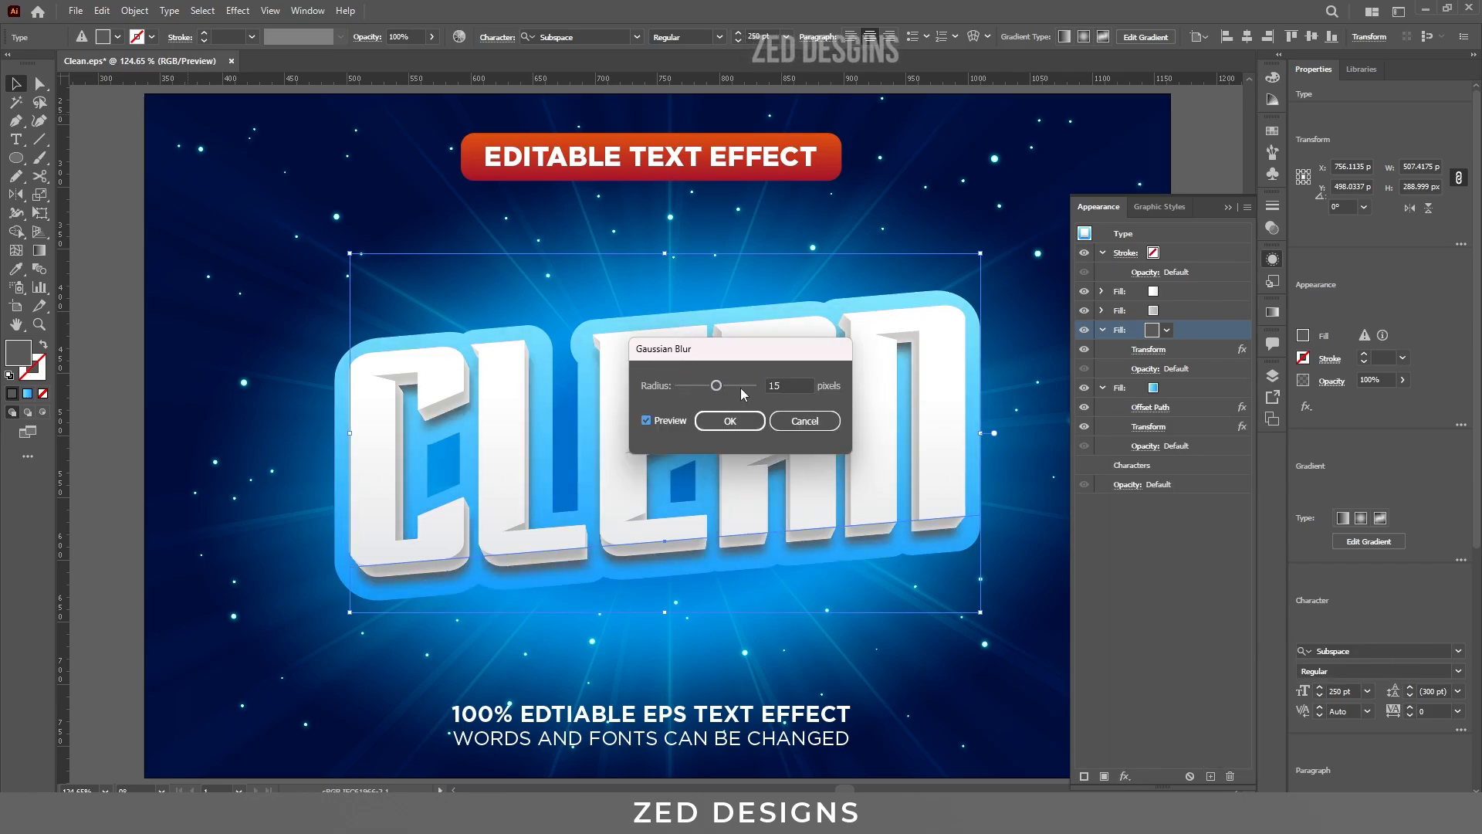
left_click(730, 420)
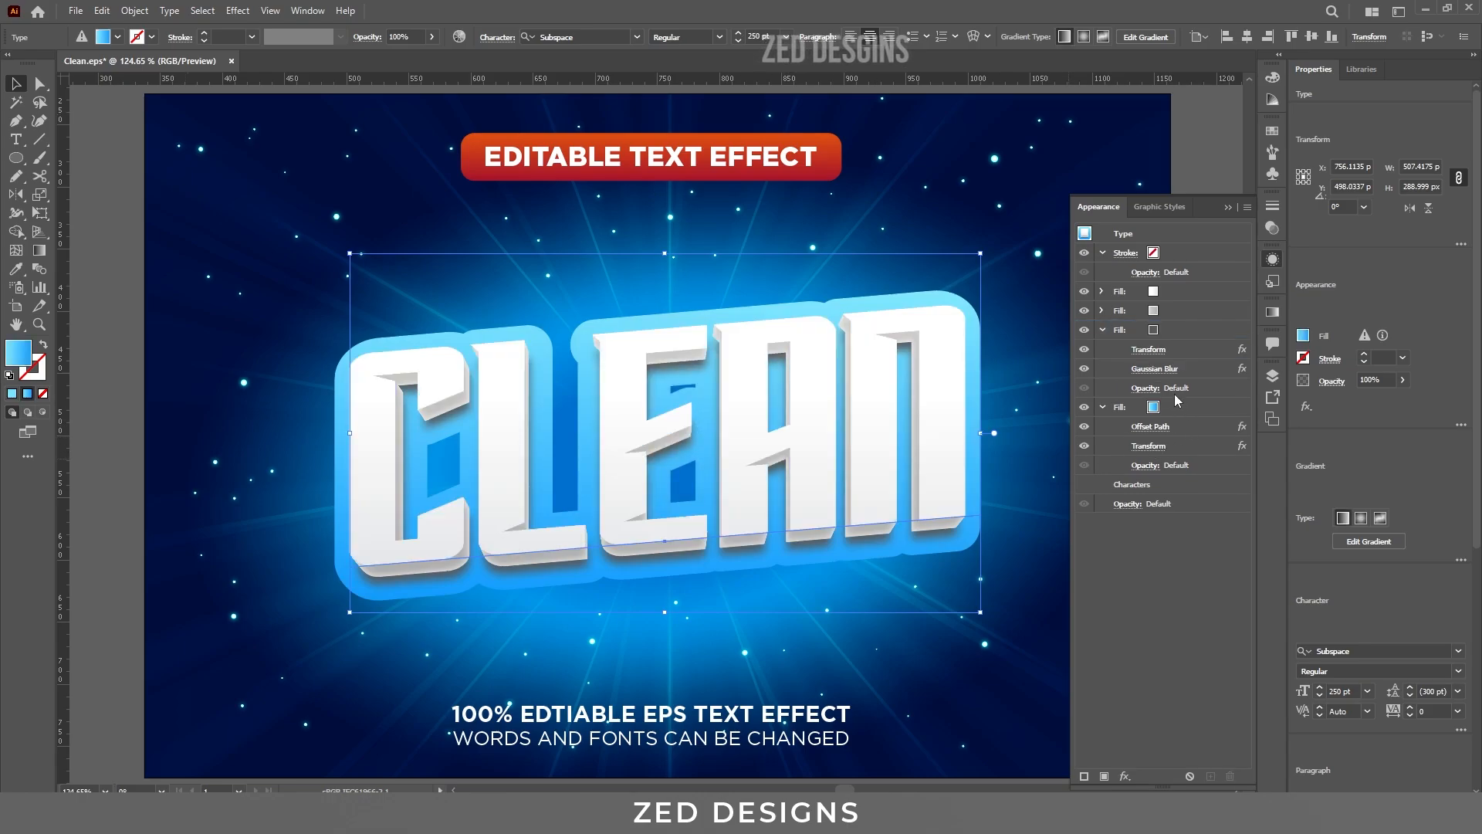
Step: Set the blurred dark grey fill's blending mode to Multiply
left_click(1145, 388)
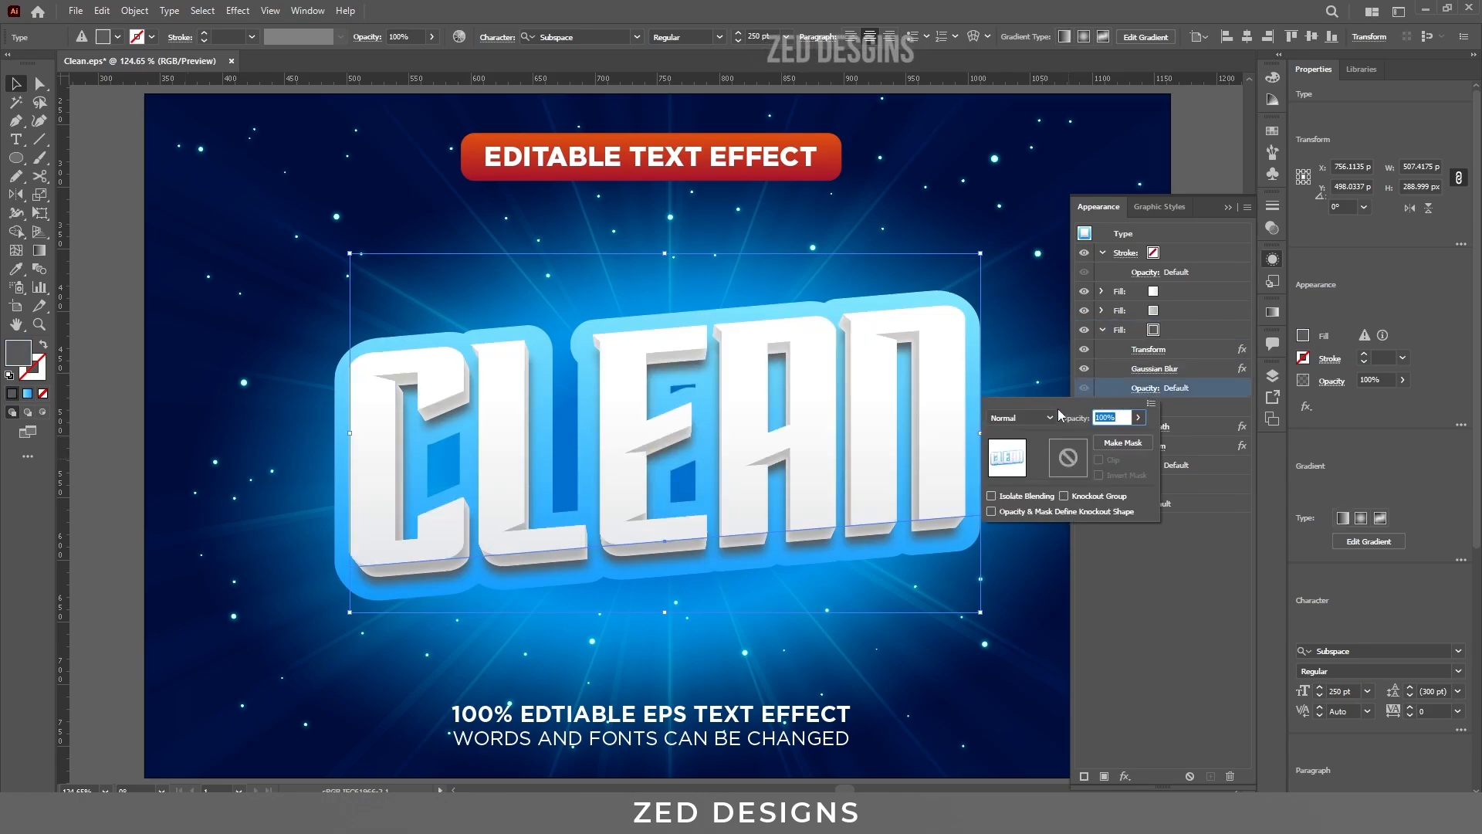
left_click(1036, 414)
left_click(1015, 471)
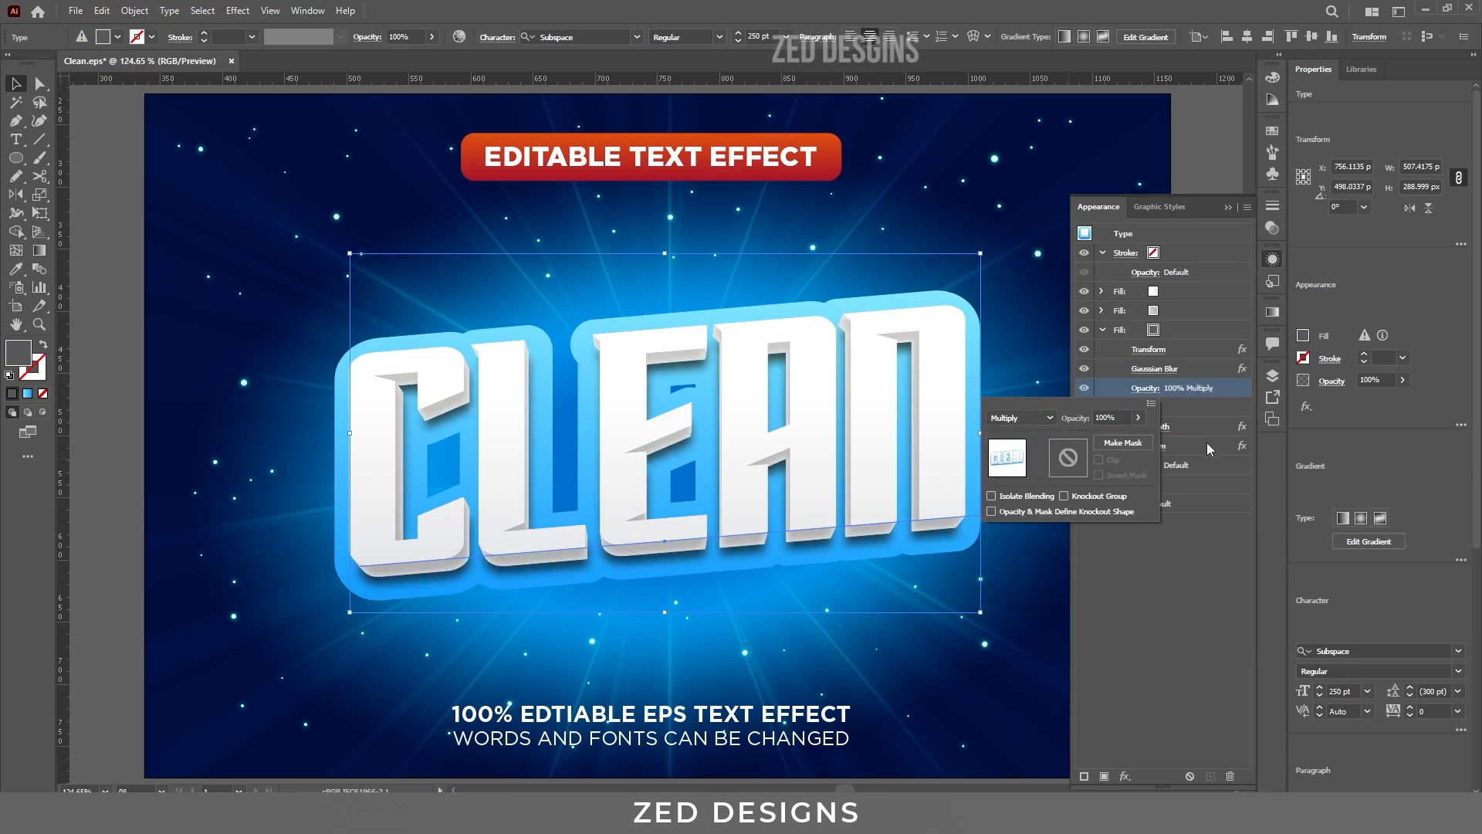
left_click(1198, 526)
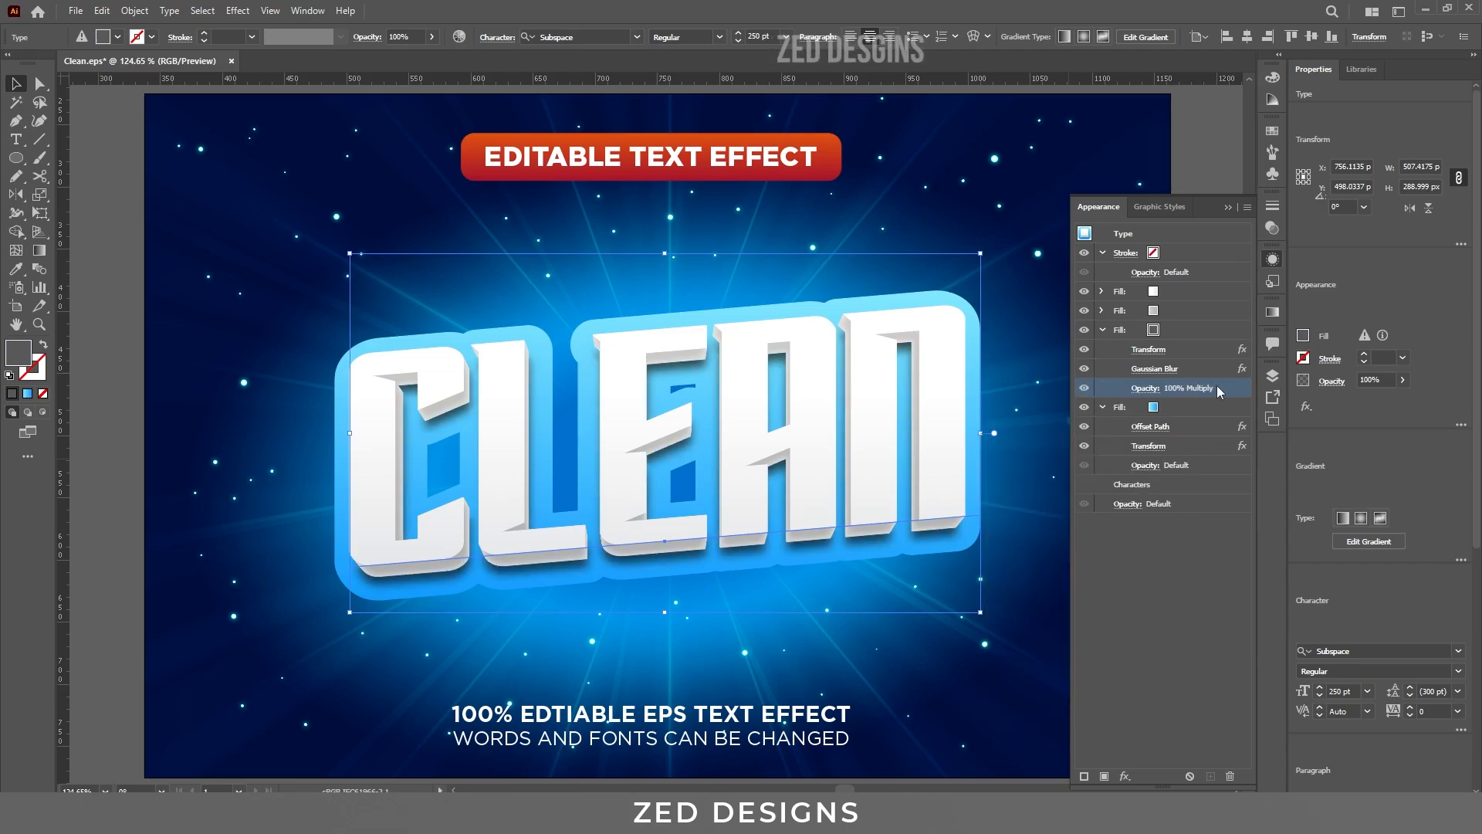
Step: Collapse the dark grey and blue gradient fills' effect lists and duplicate the blue gradient fill
left_click(1103, 331)
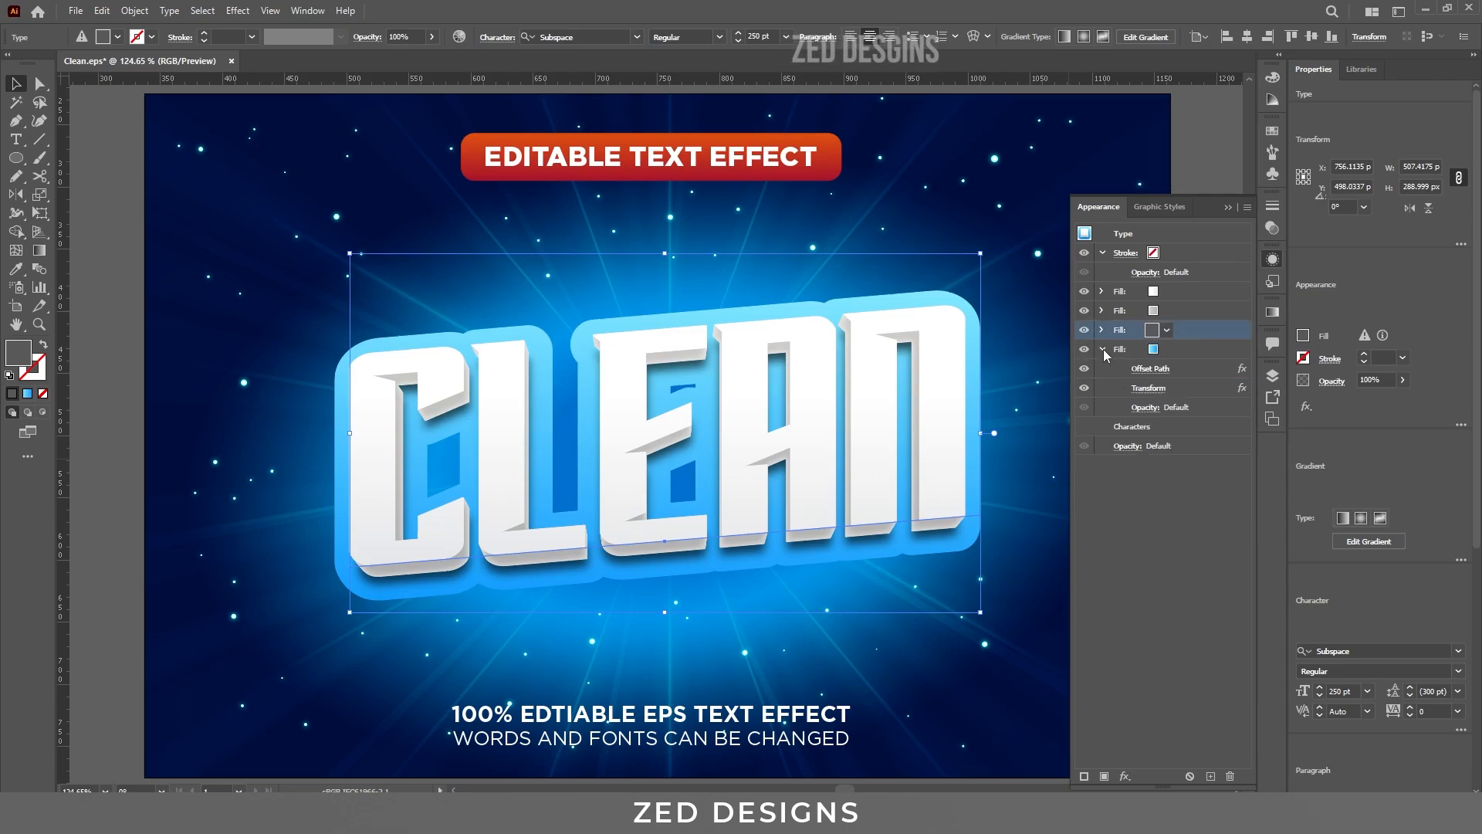
left_click(1103, 349)
left_click(1192, 350)
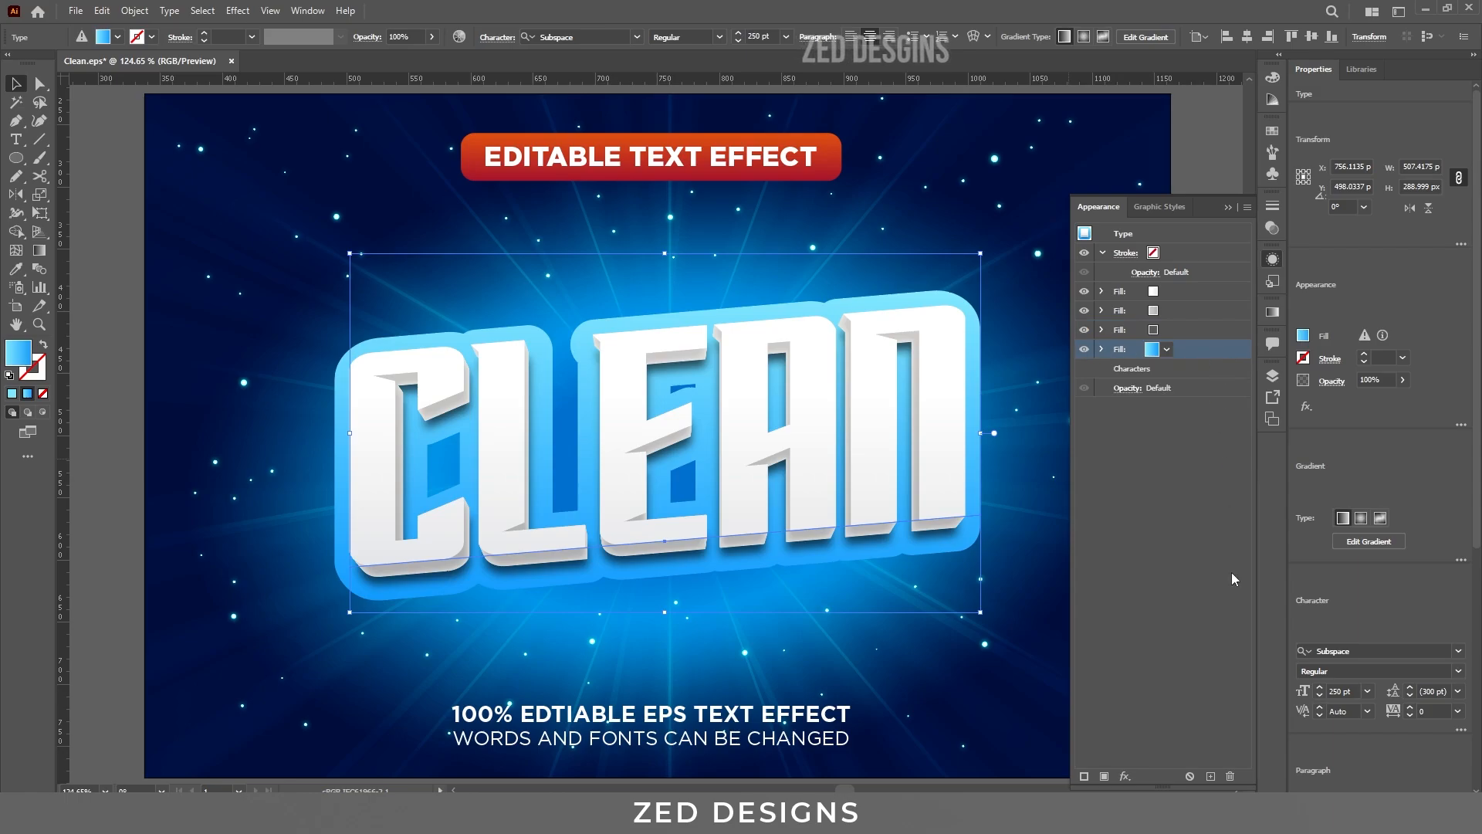
left_click(1211, 775)
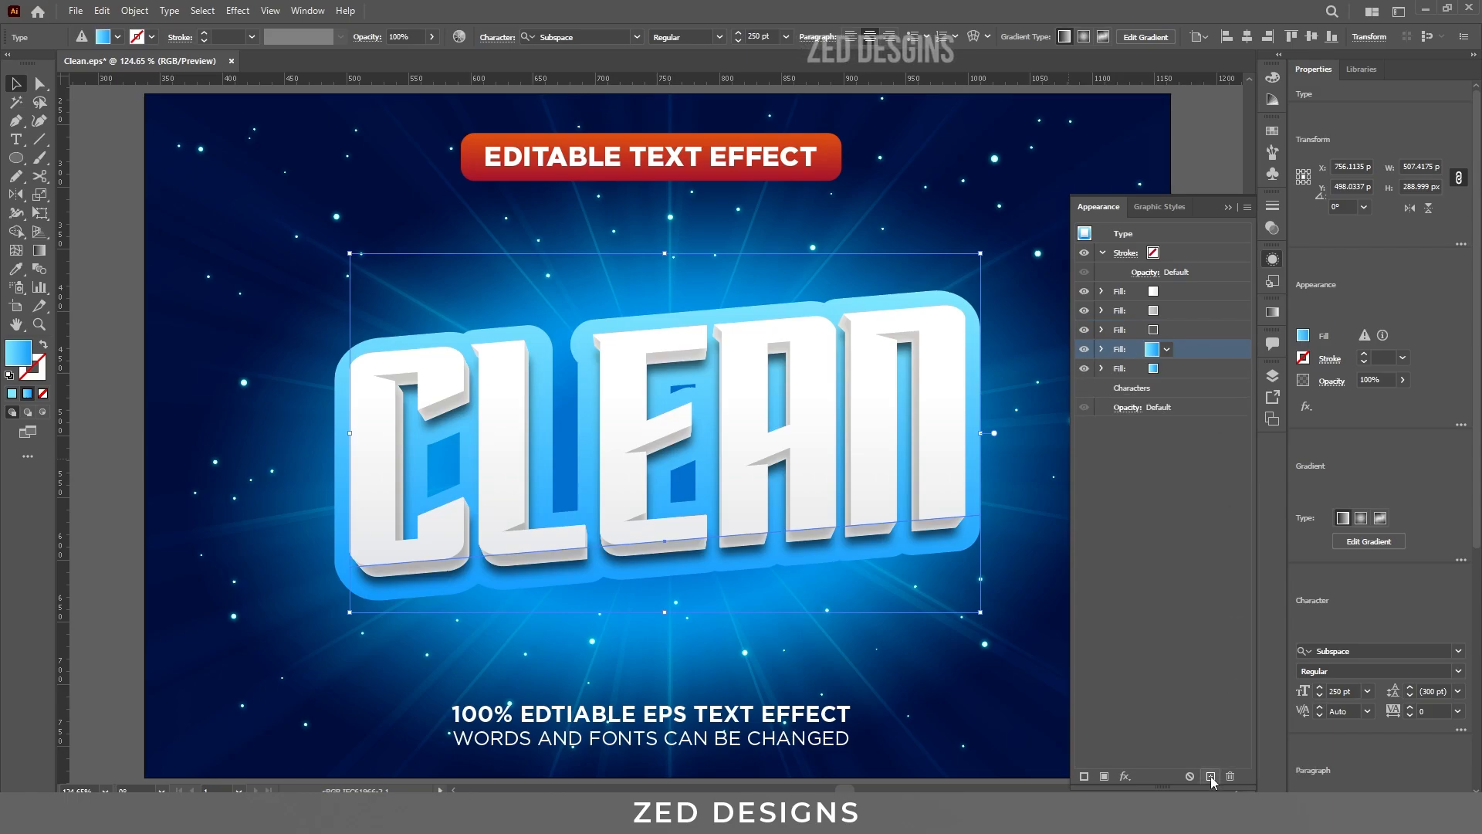
Step: Change the lowest blue gradient fill to the solid navy colour 001C73
left_click(1176, 372)
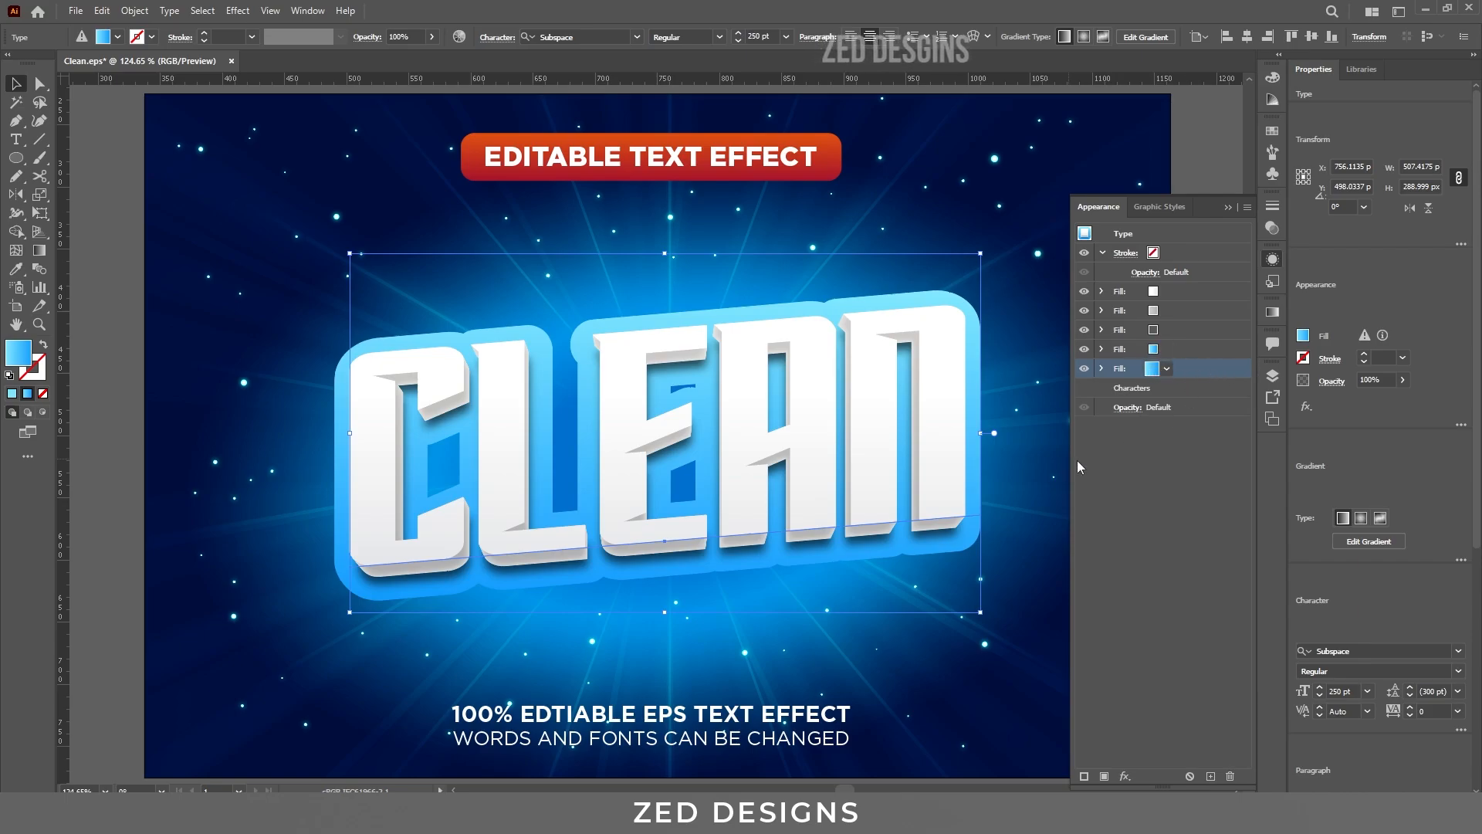
double_click(19, 357)
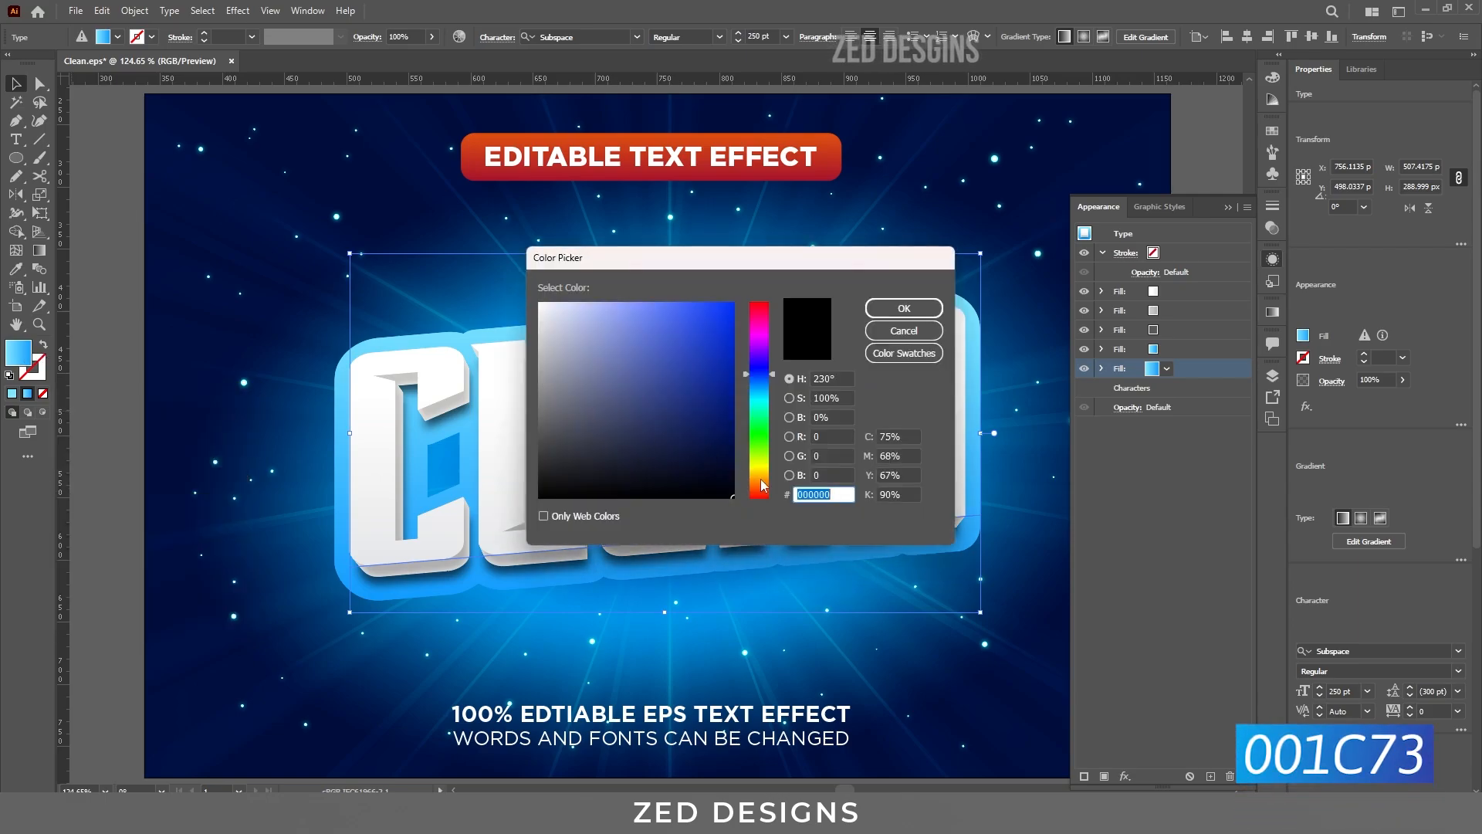
type("001C73")
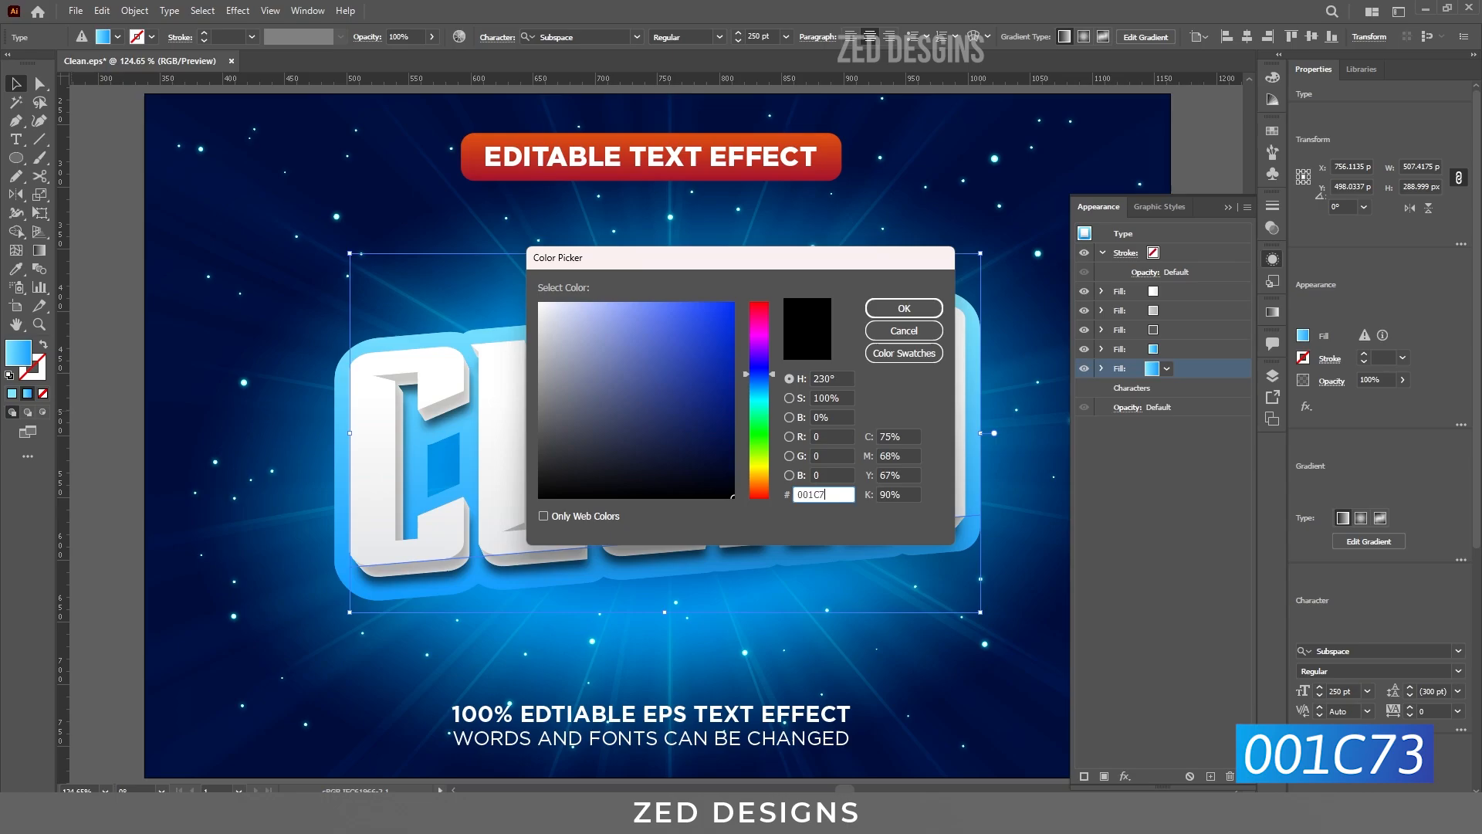
key("Tab")
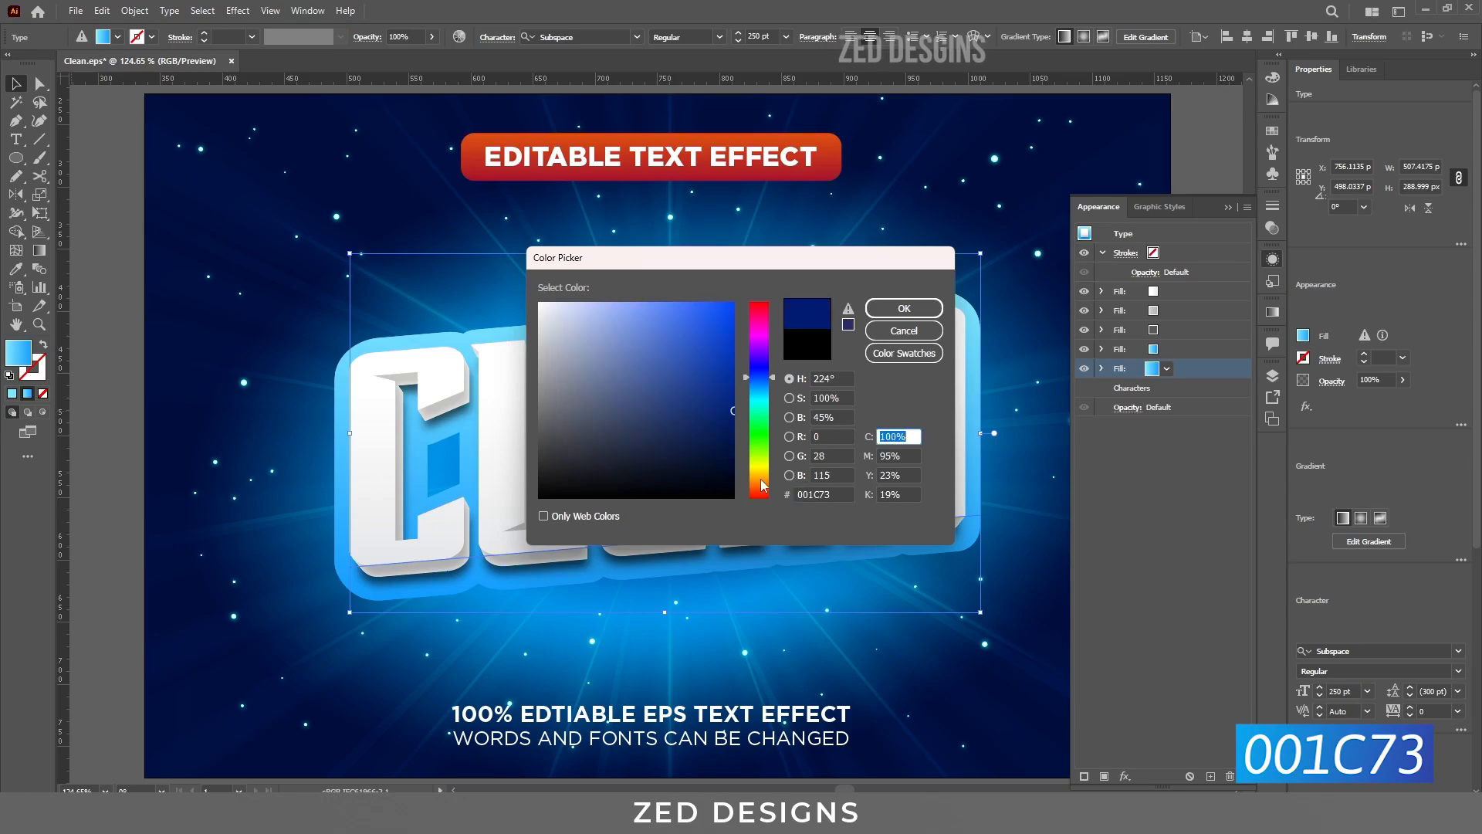
left_click(904, 309)
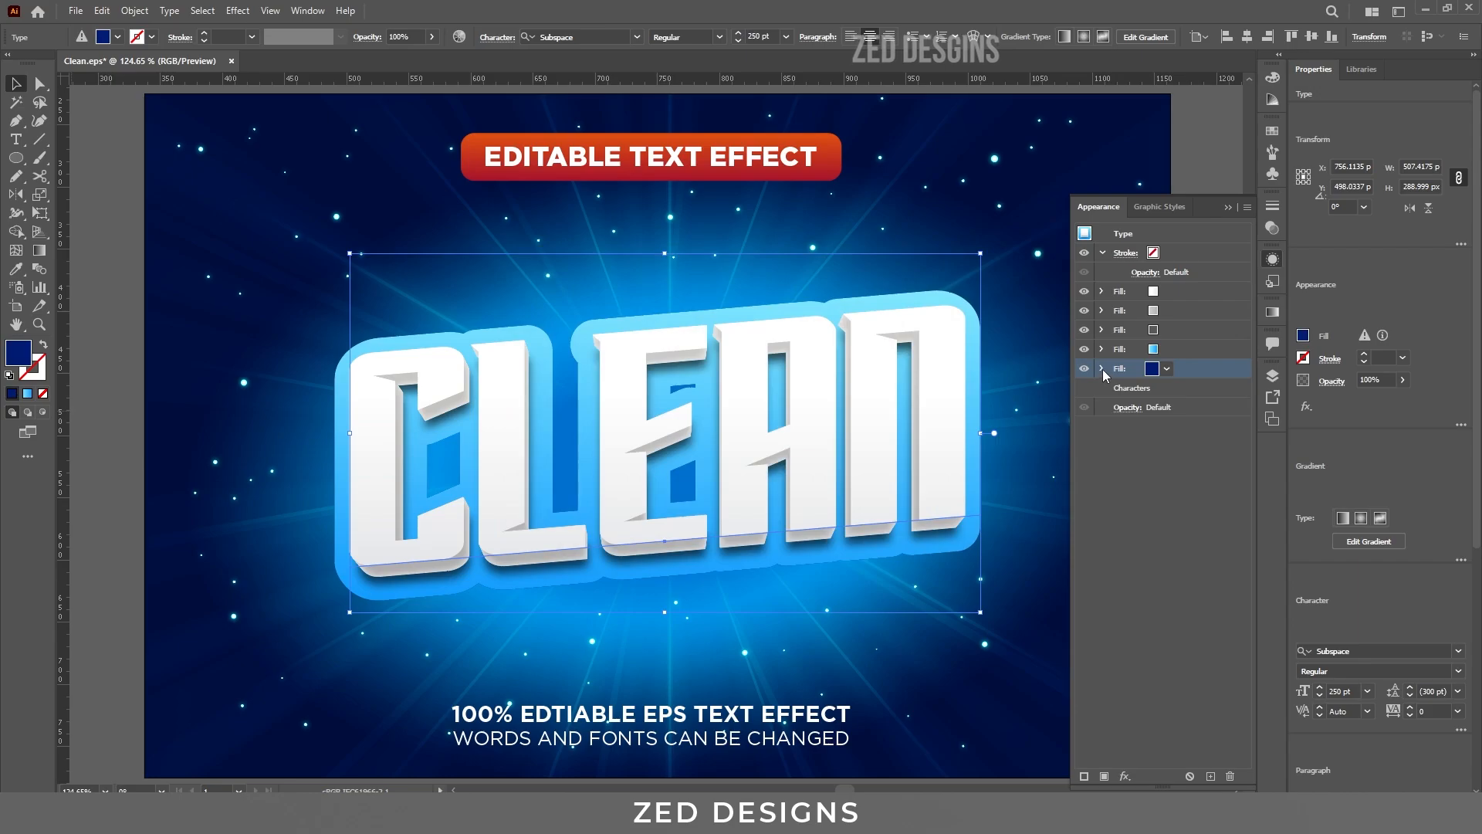
Step: Start a second Transform effect on the lowest navy fill with a 99.9% horizontal scale
left_click(1103, 369)
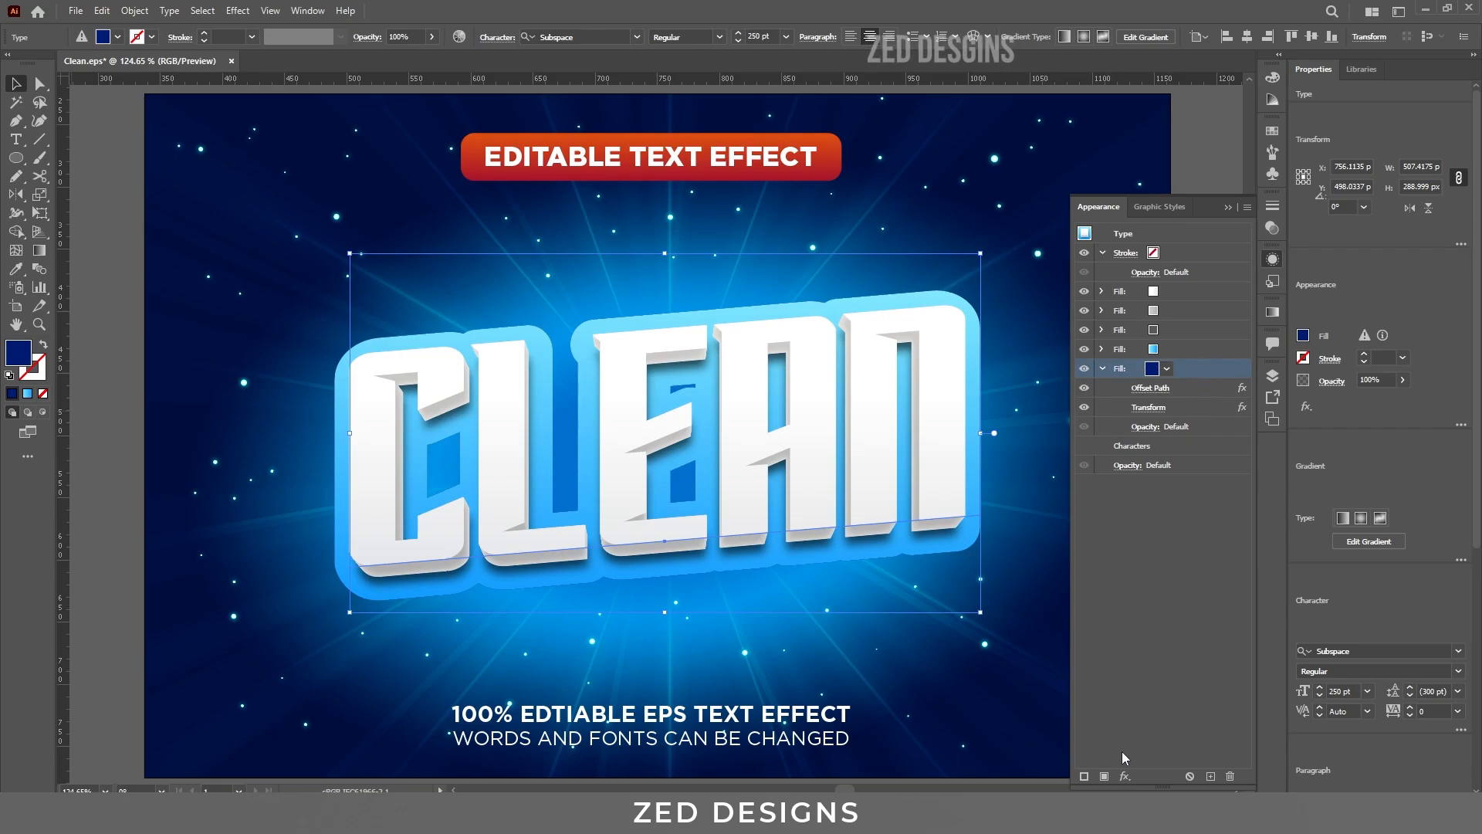
left_click(1125, 776)
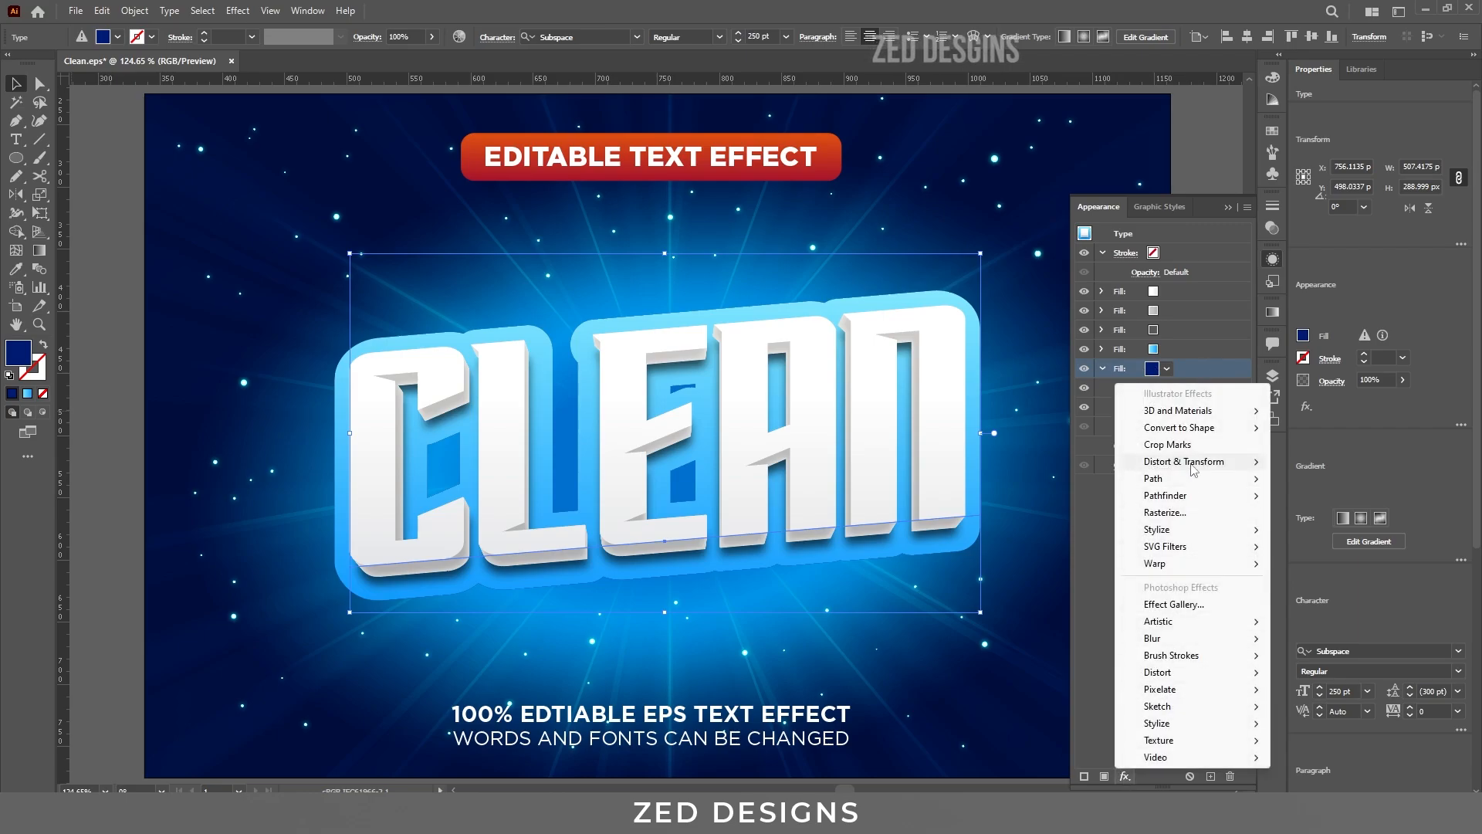
mouse_move(1194, 467)
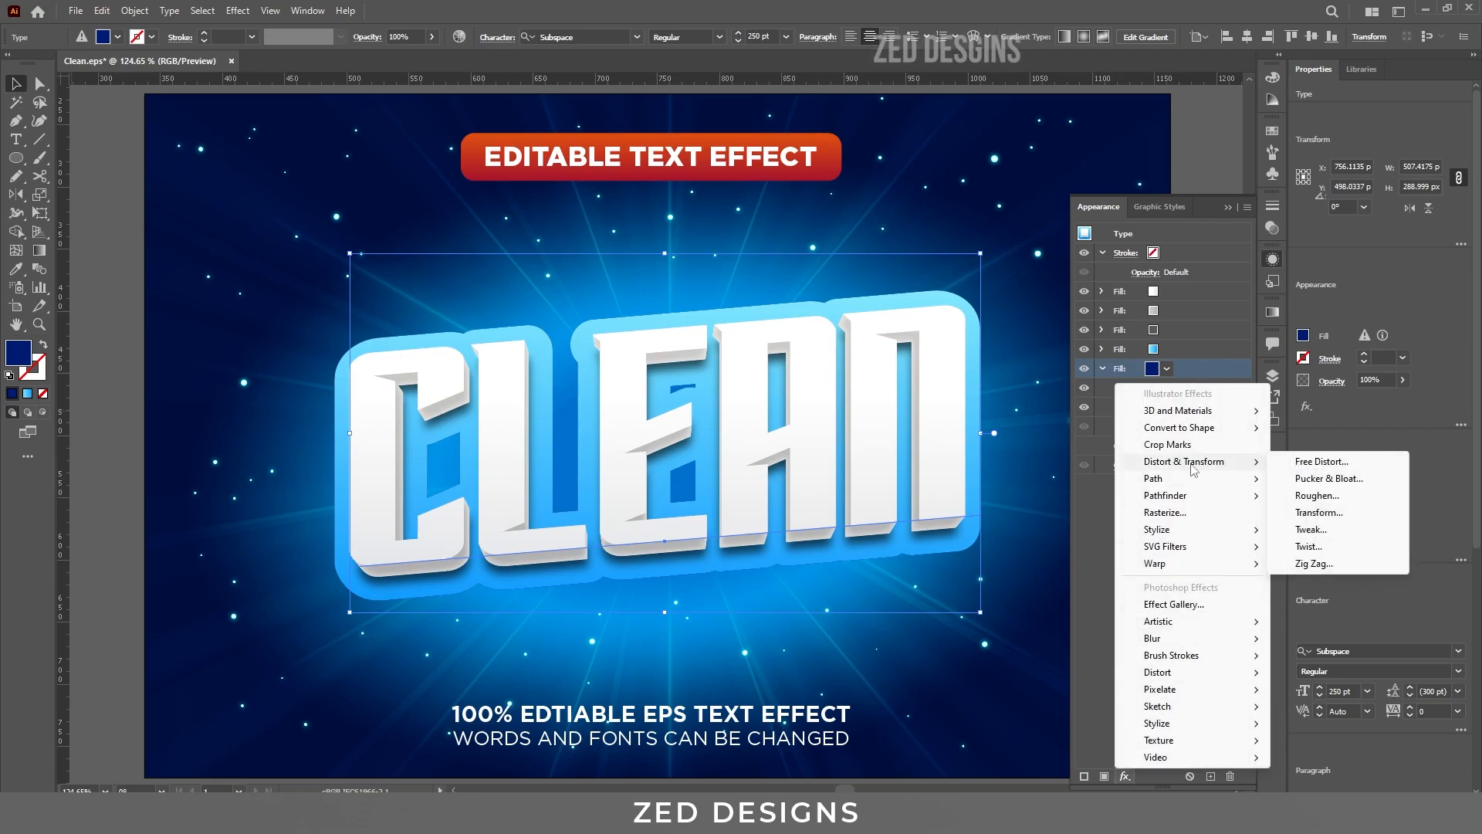
left_click(1317, 513)
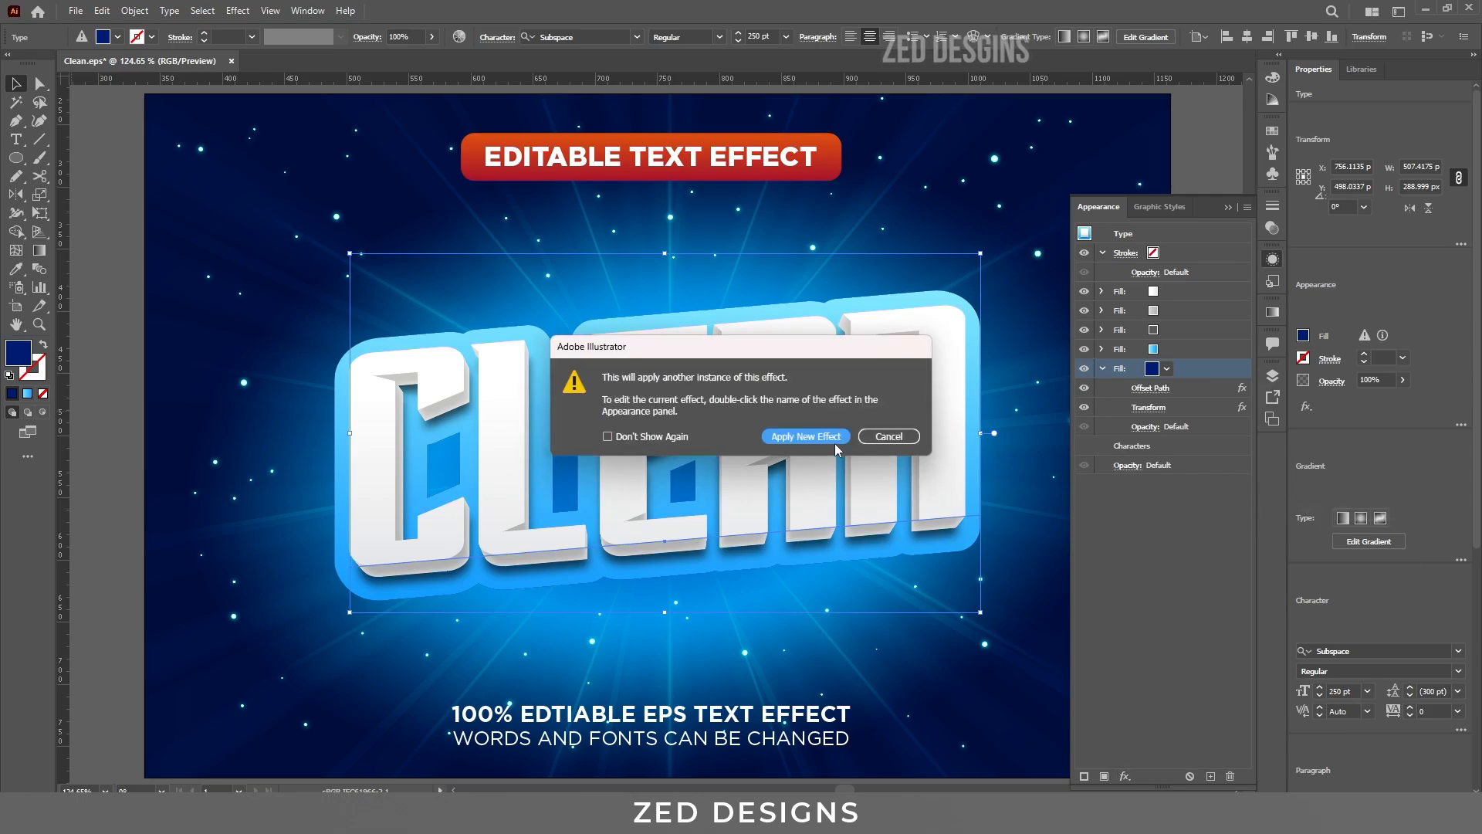
left_click(823, 437)
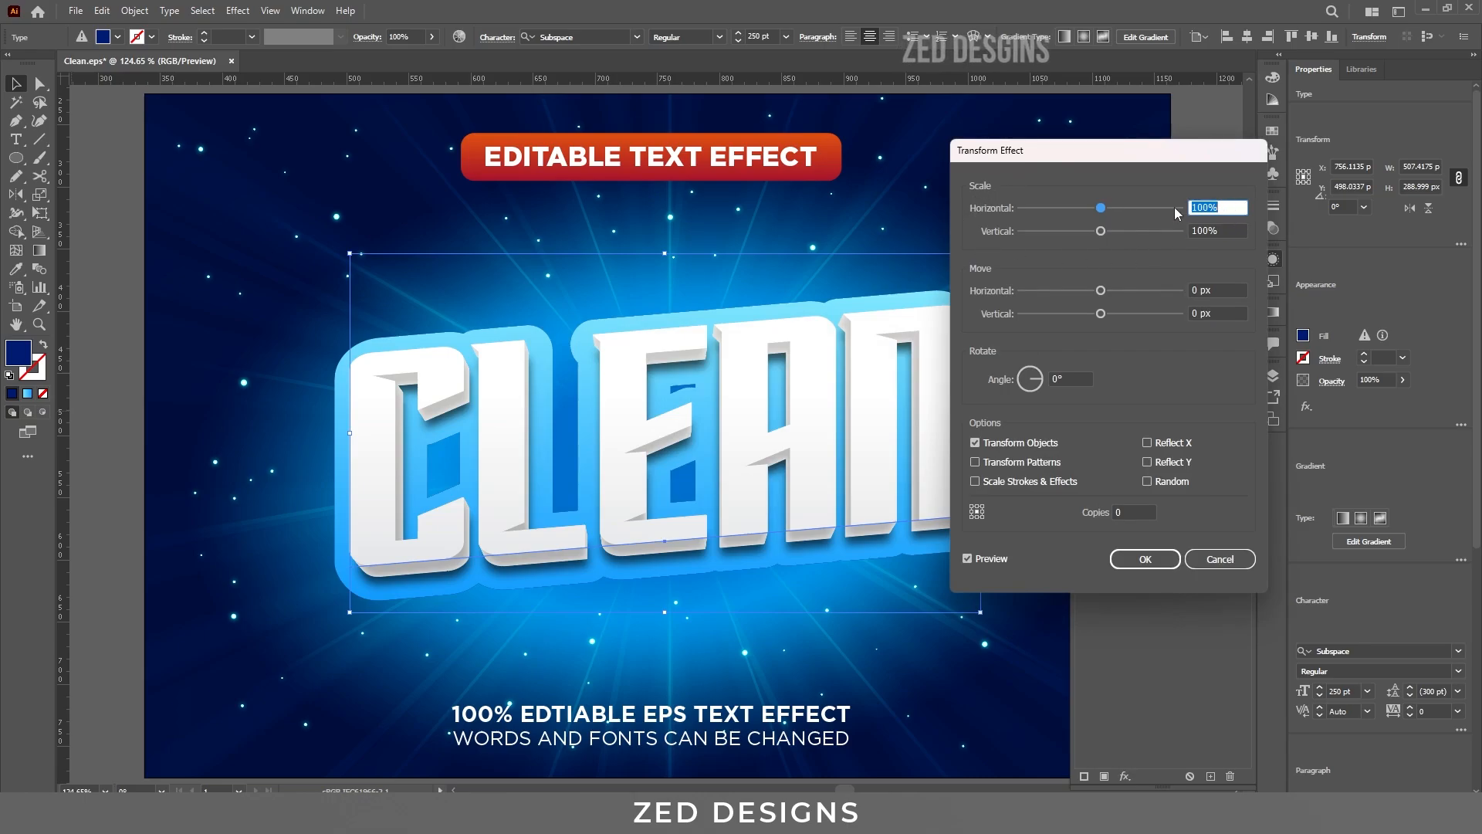
type("99.9")
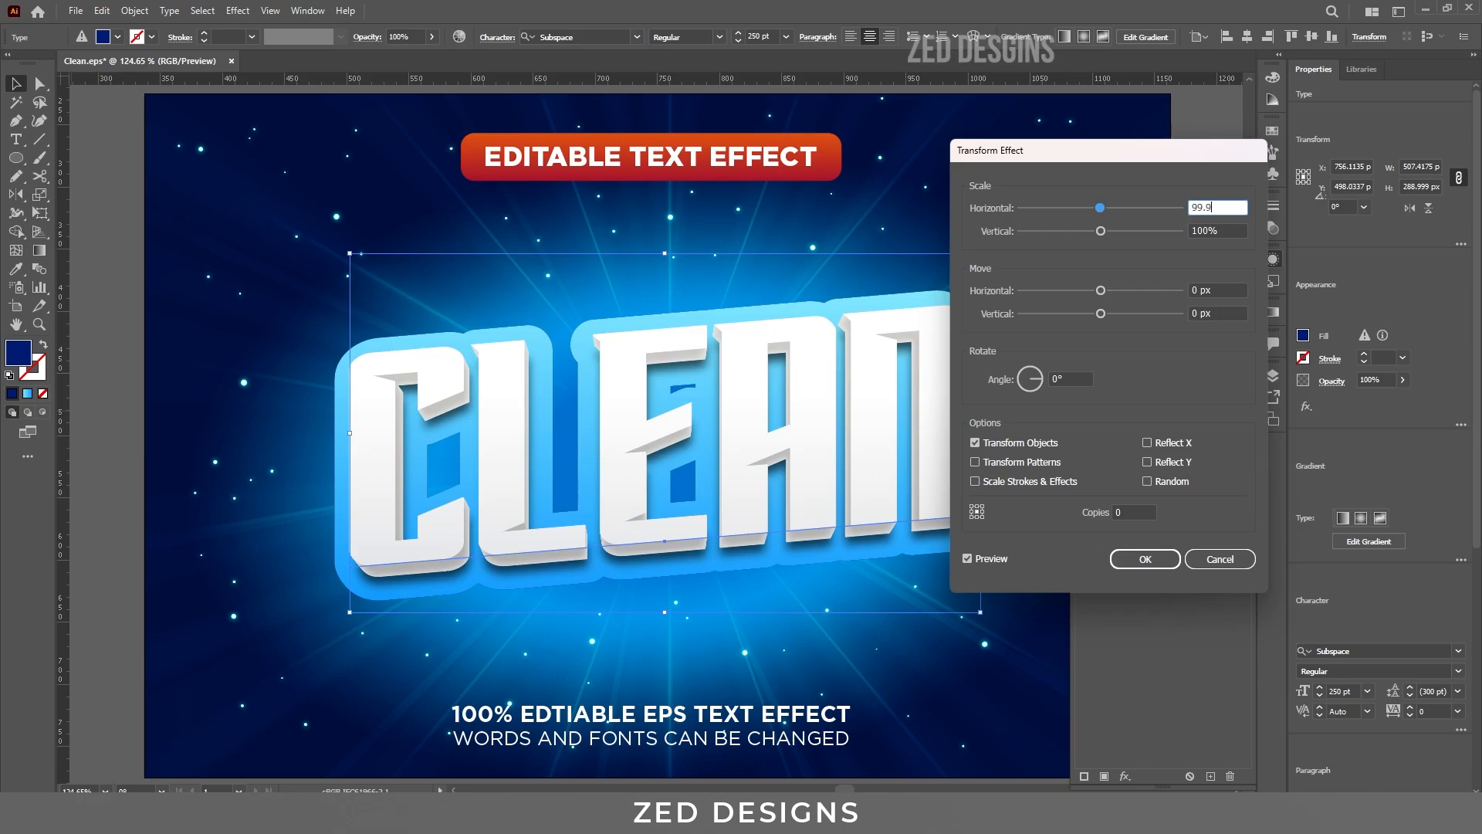
key("Tab")
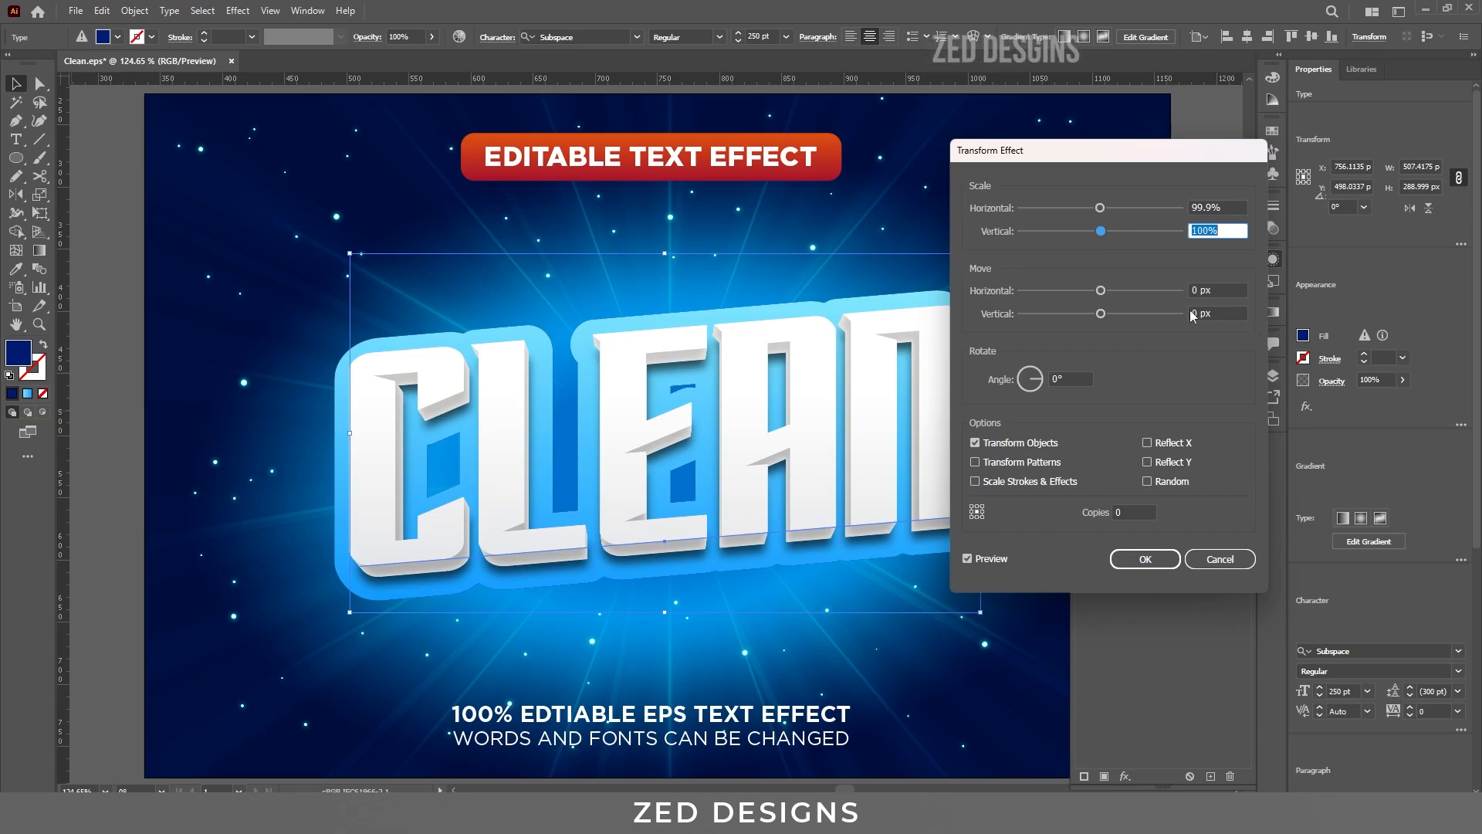
Step: Give the new Transform effect a 0.3 px vertical move and 50 copies, and apply it to the navy fill
key("Tab")
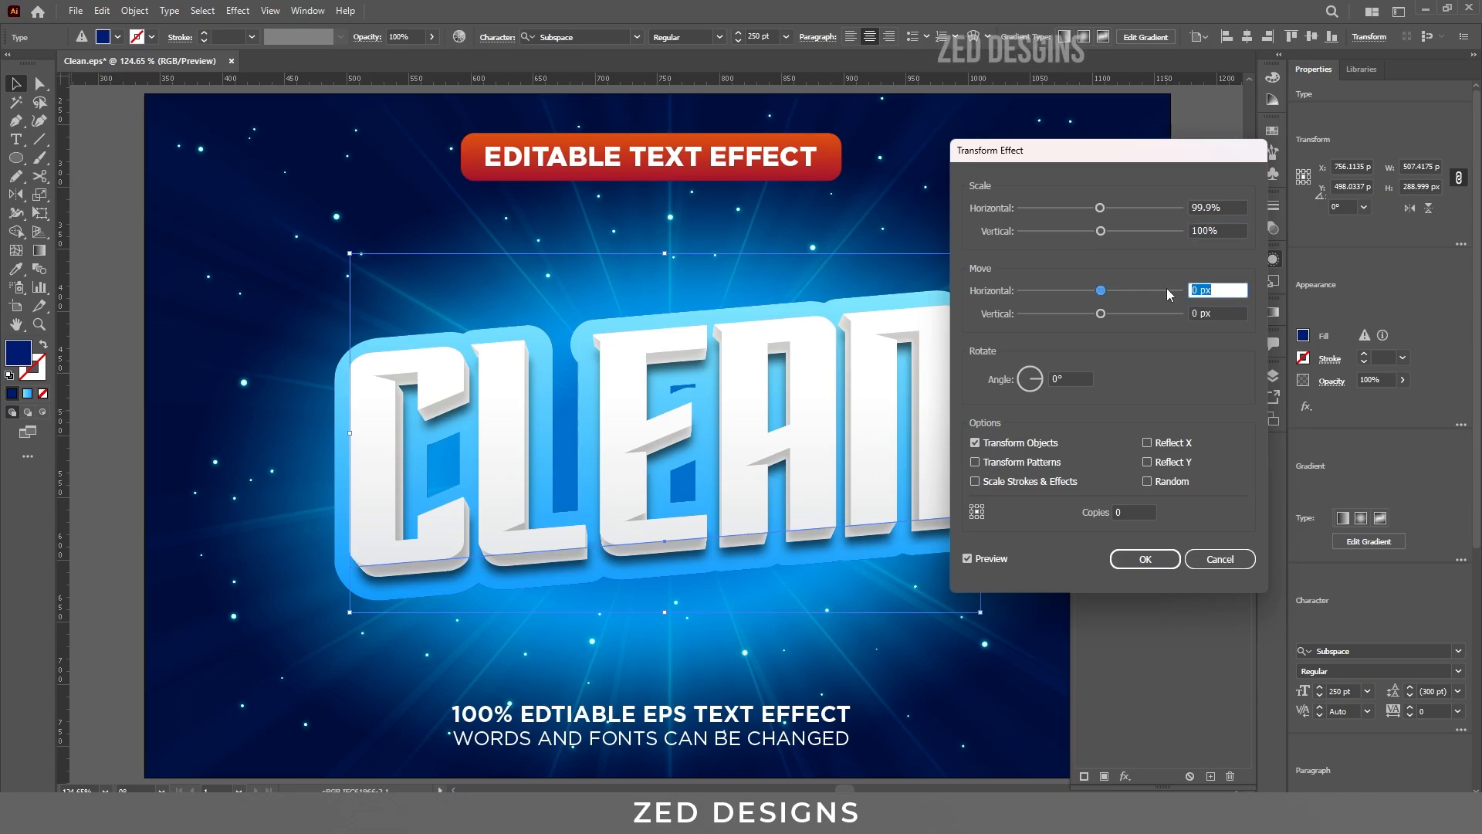
key("Tab")
type("0.3")
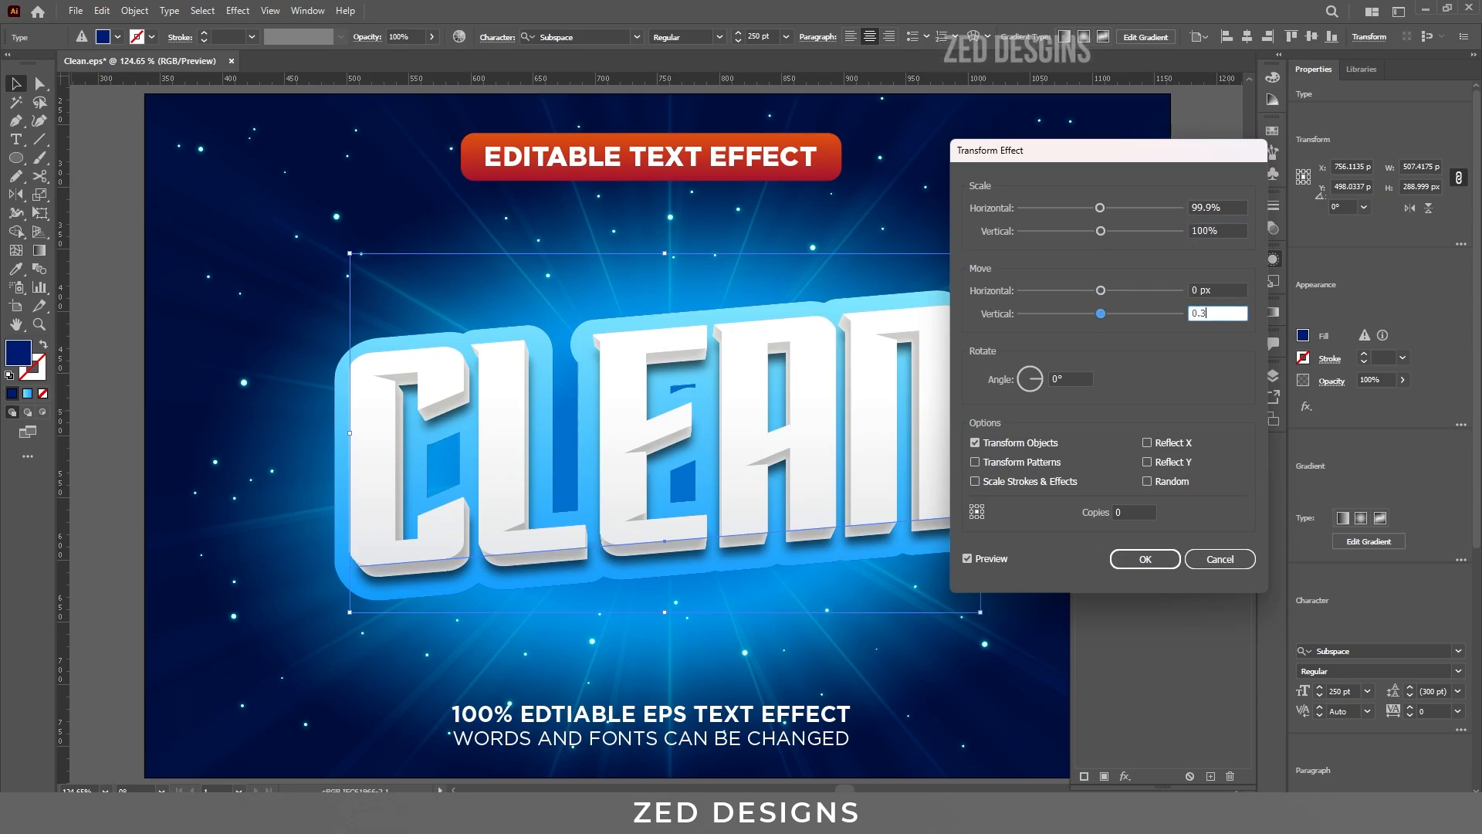
key("Tab")
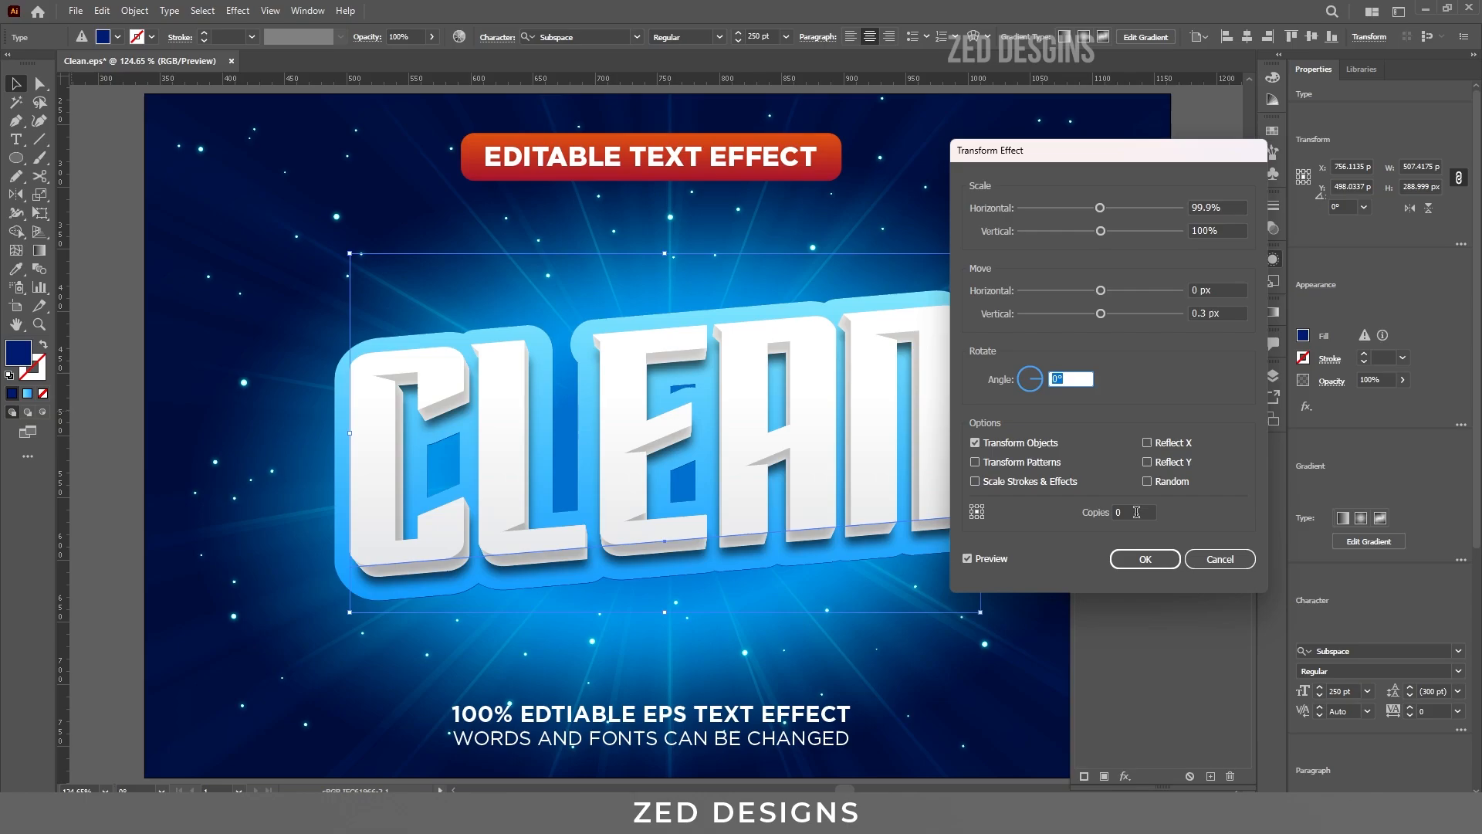
key("Tab")
type("50")
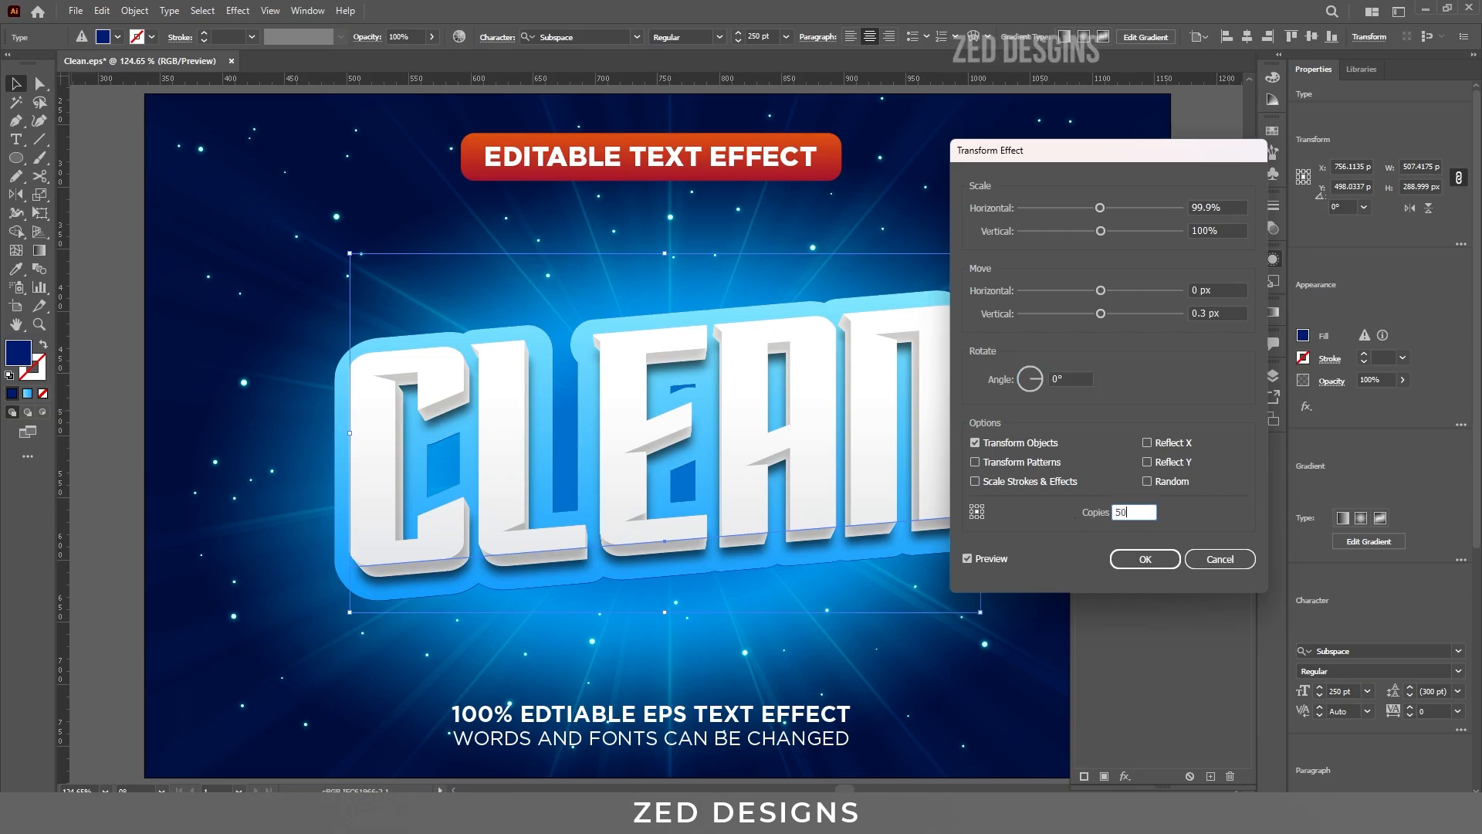
key("Tab")
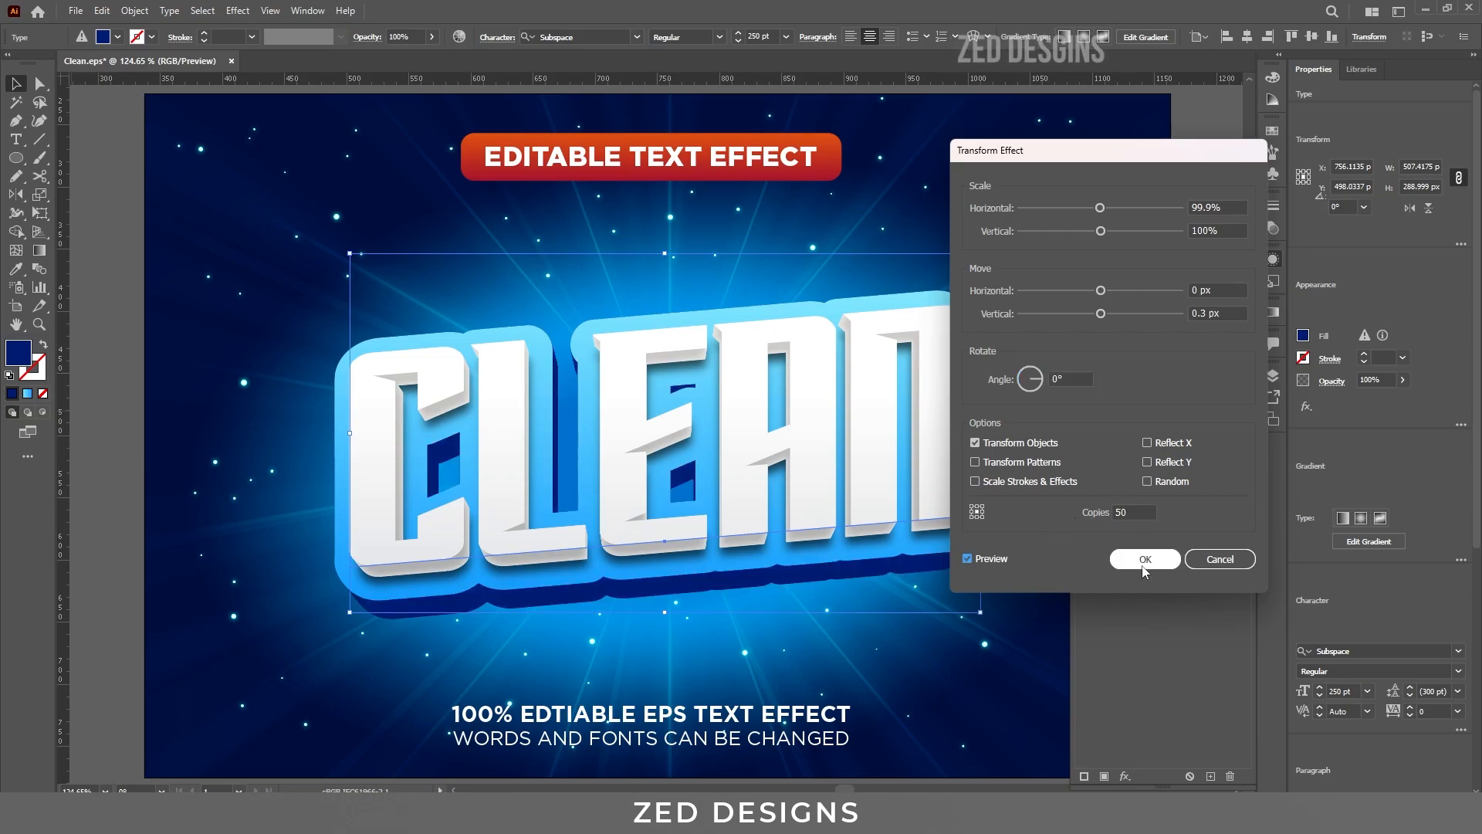
left_click(1147, 559)
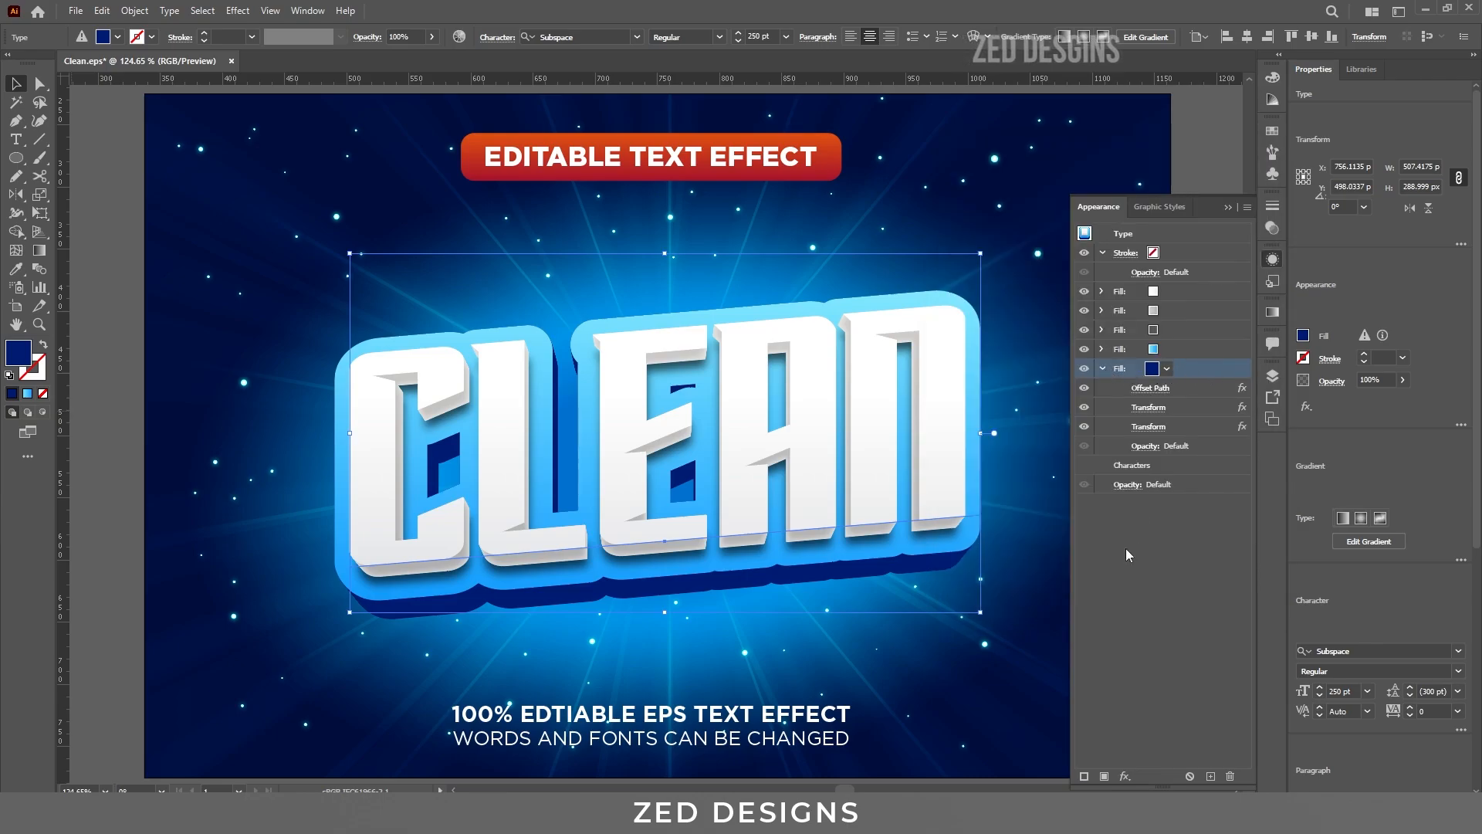
Step: Start an Inner Glow effect on the extruded navy fill with the glow colour 000E63
left_click(1125, 775)
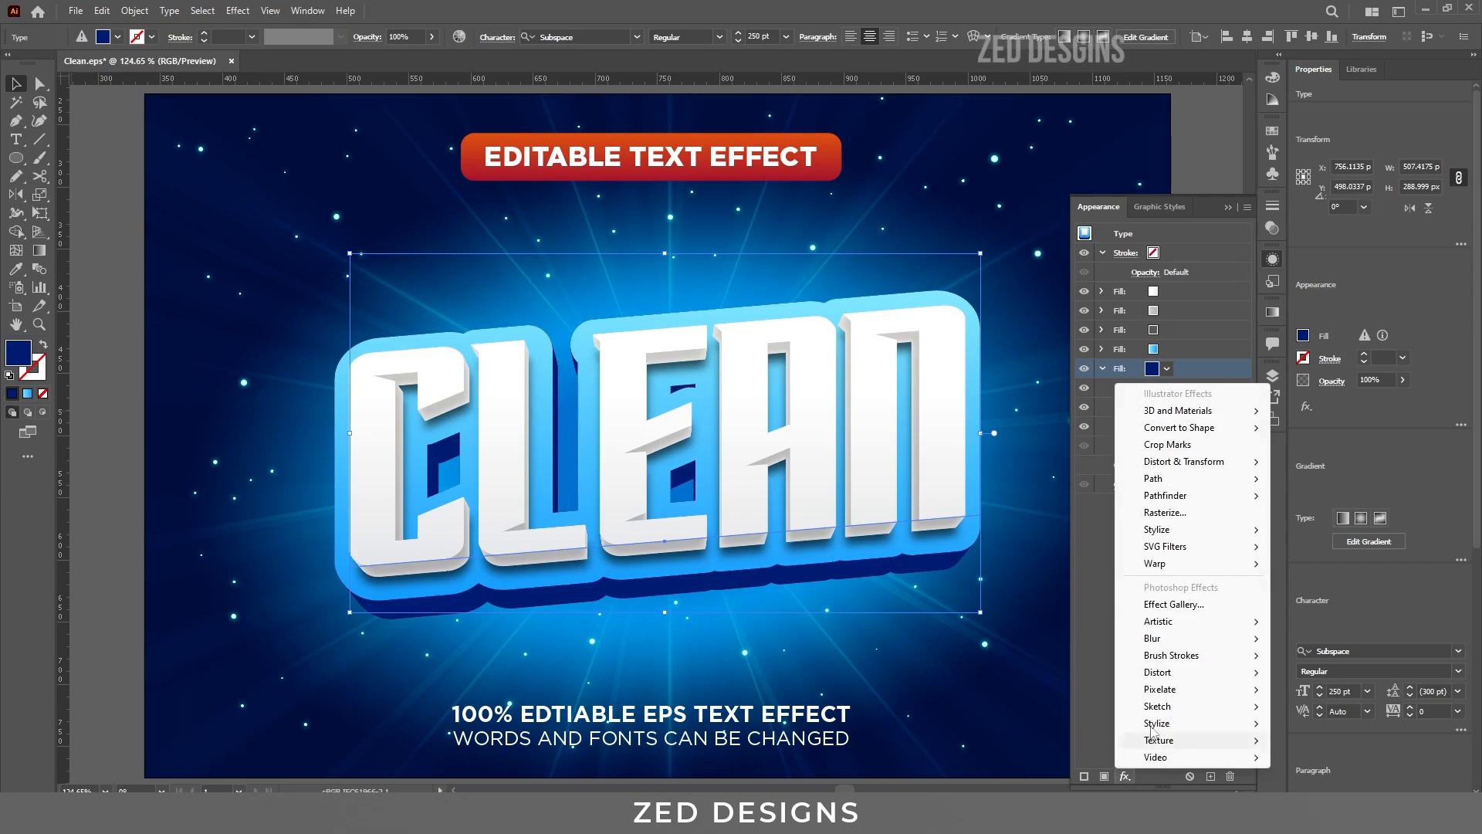
mouse_move(1236, 530)
left_click(1314, 562)
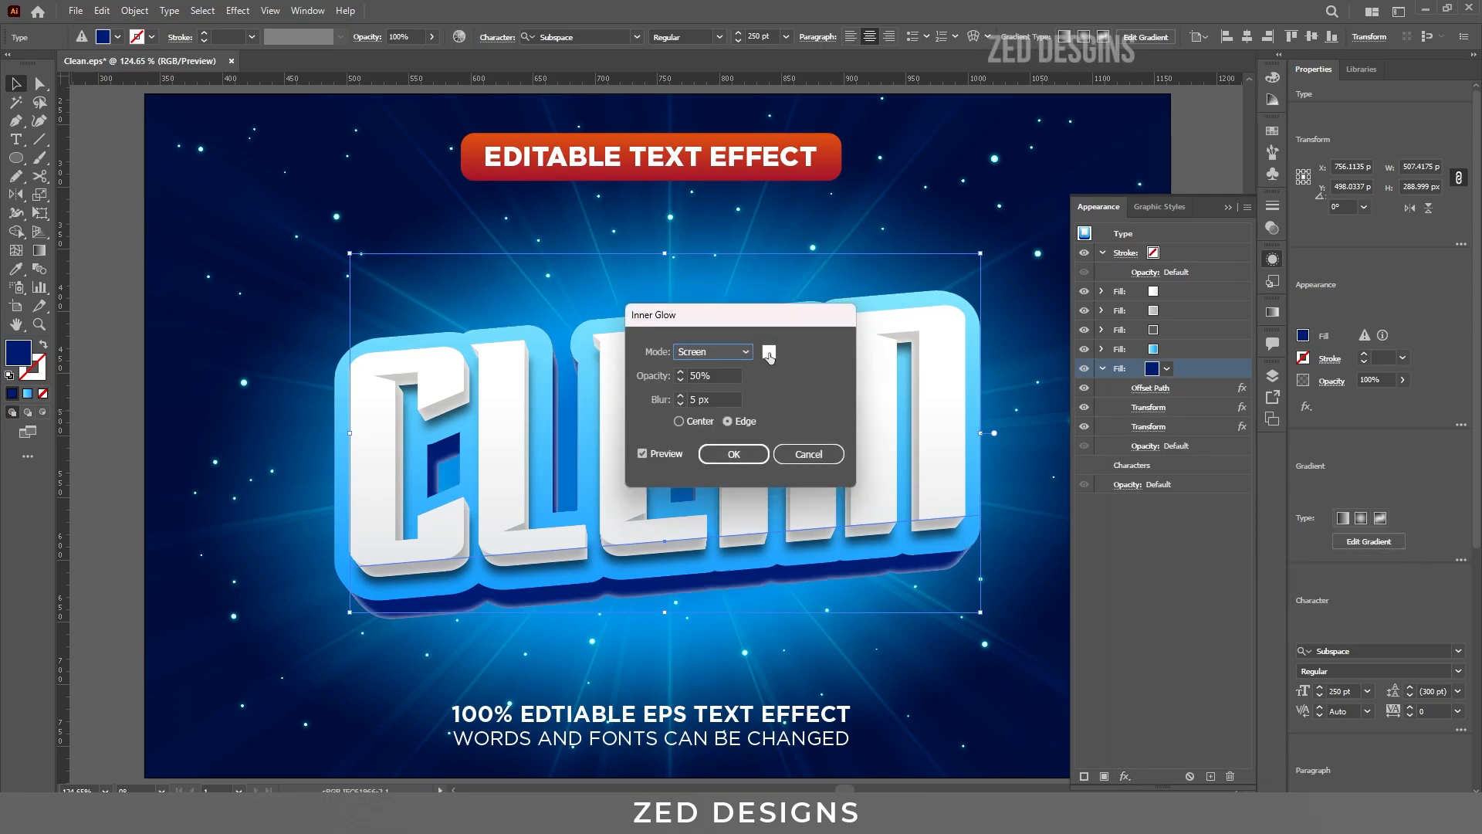
left_click(769, 354)
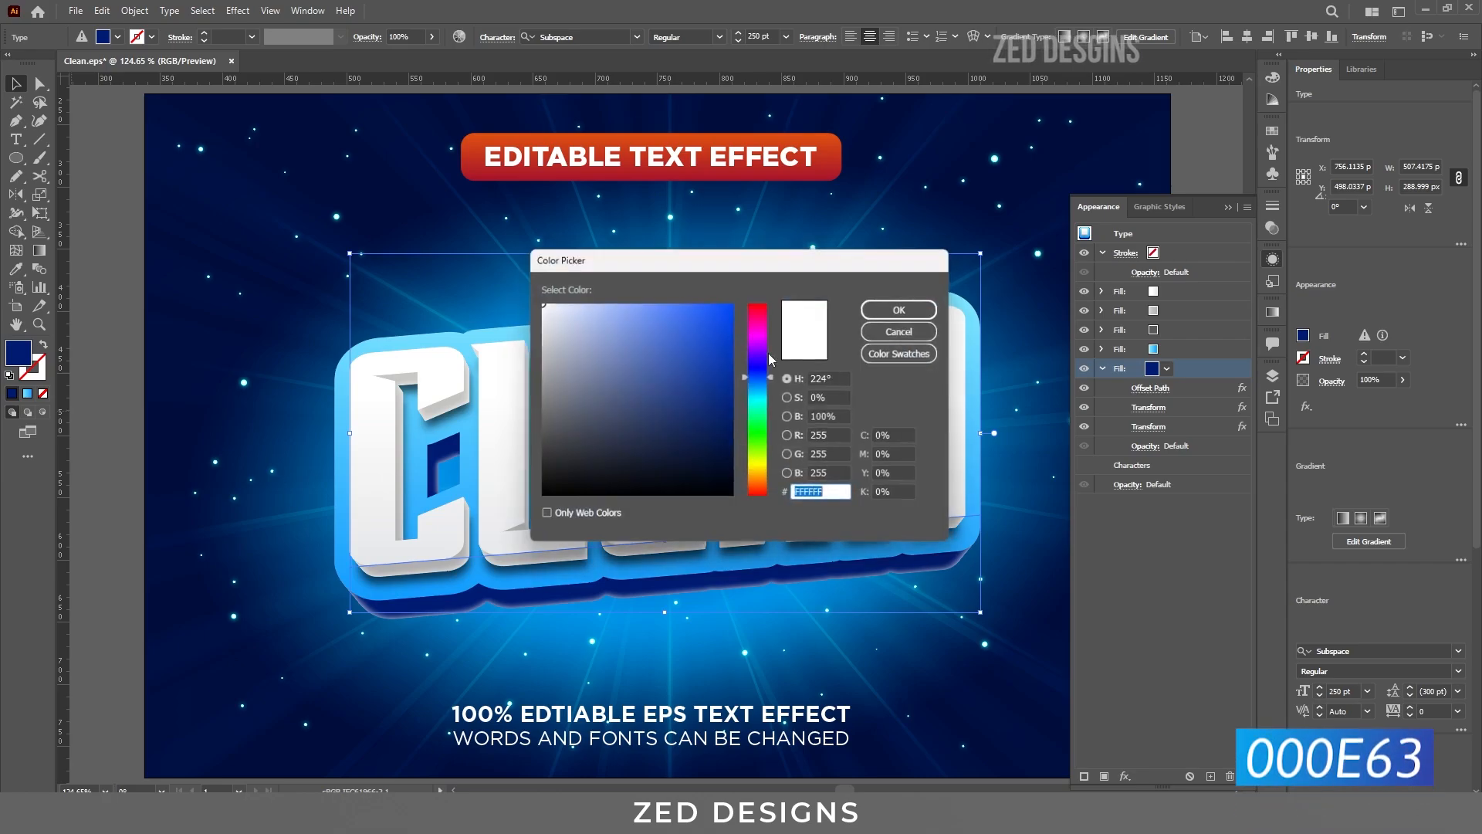
type("000")
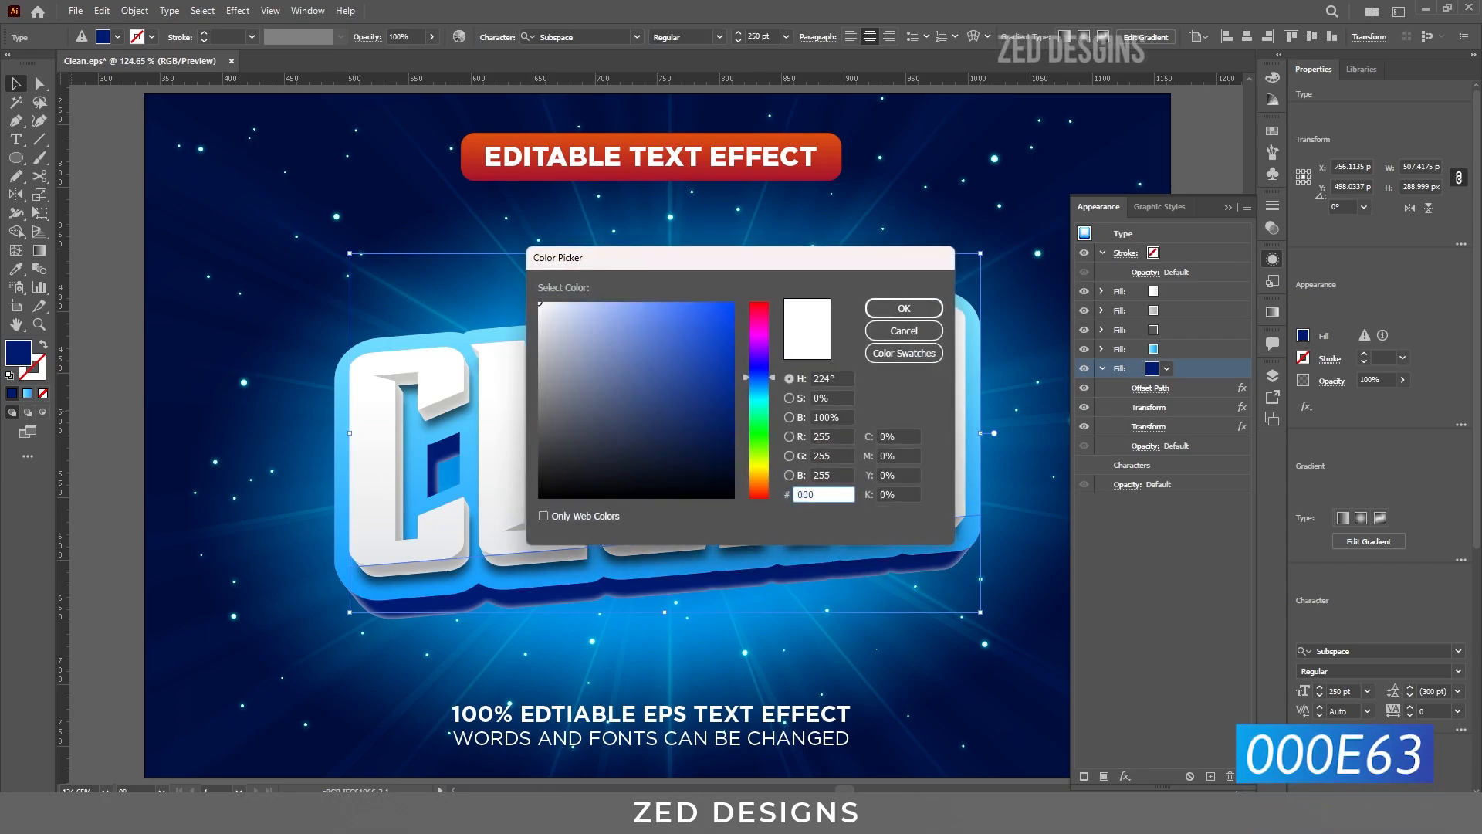
type("6E63")
key("Tab")
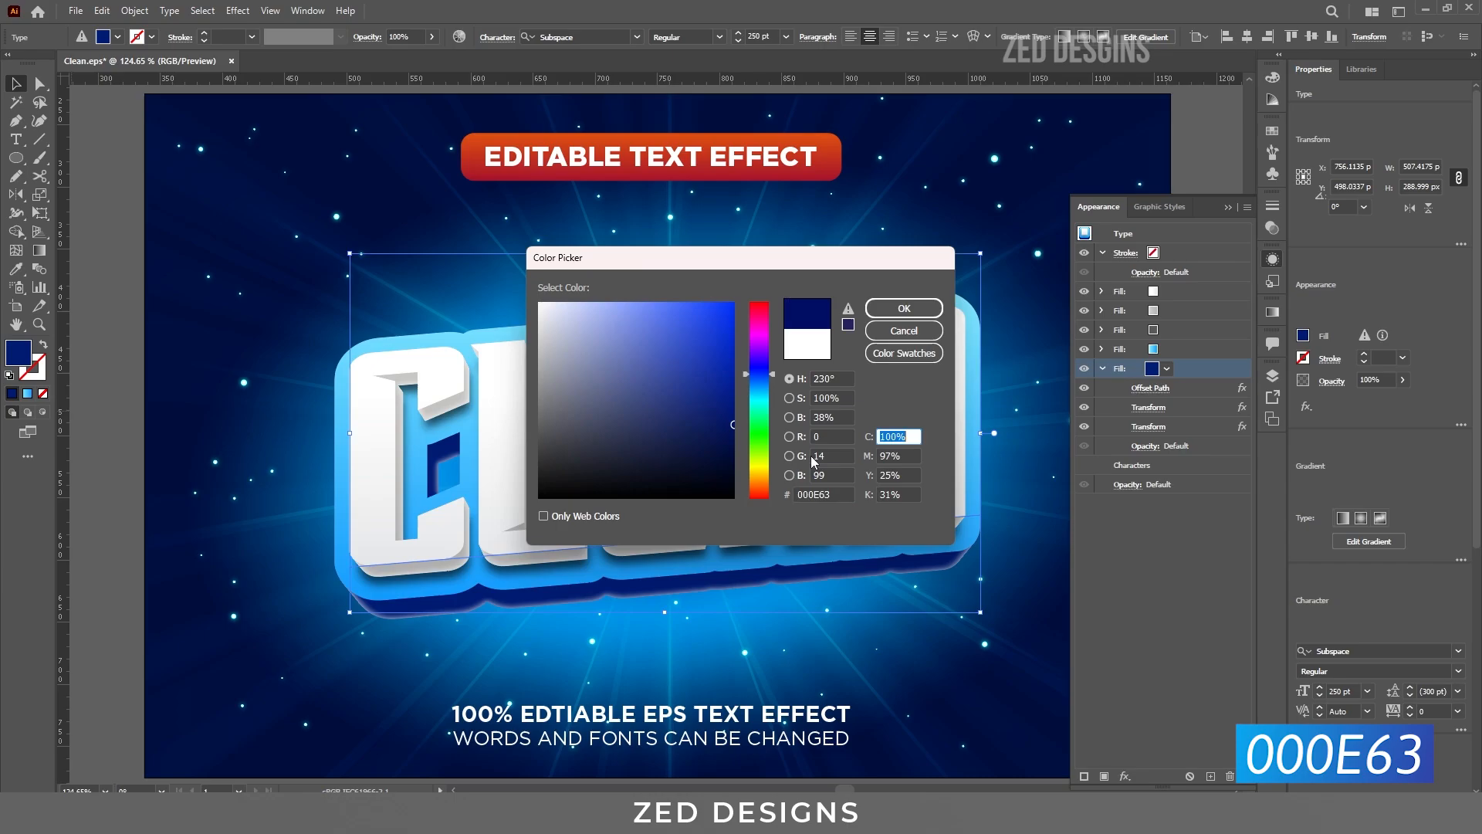
left_click(890, 312)
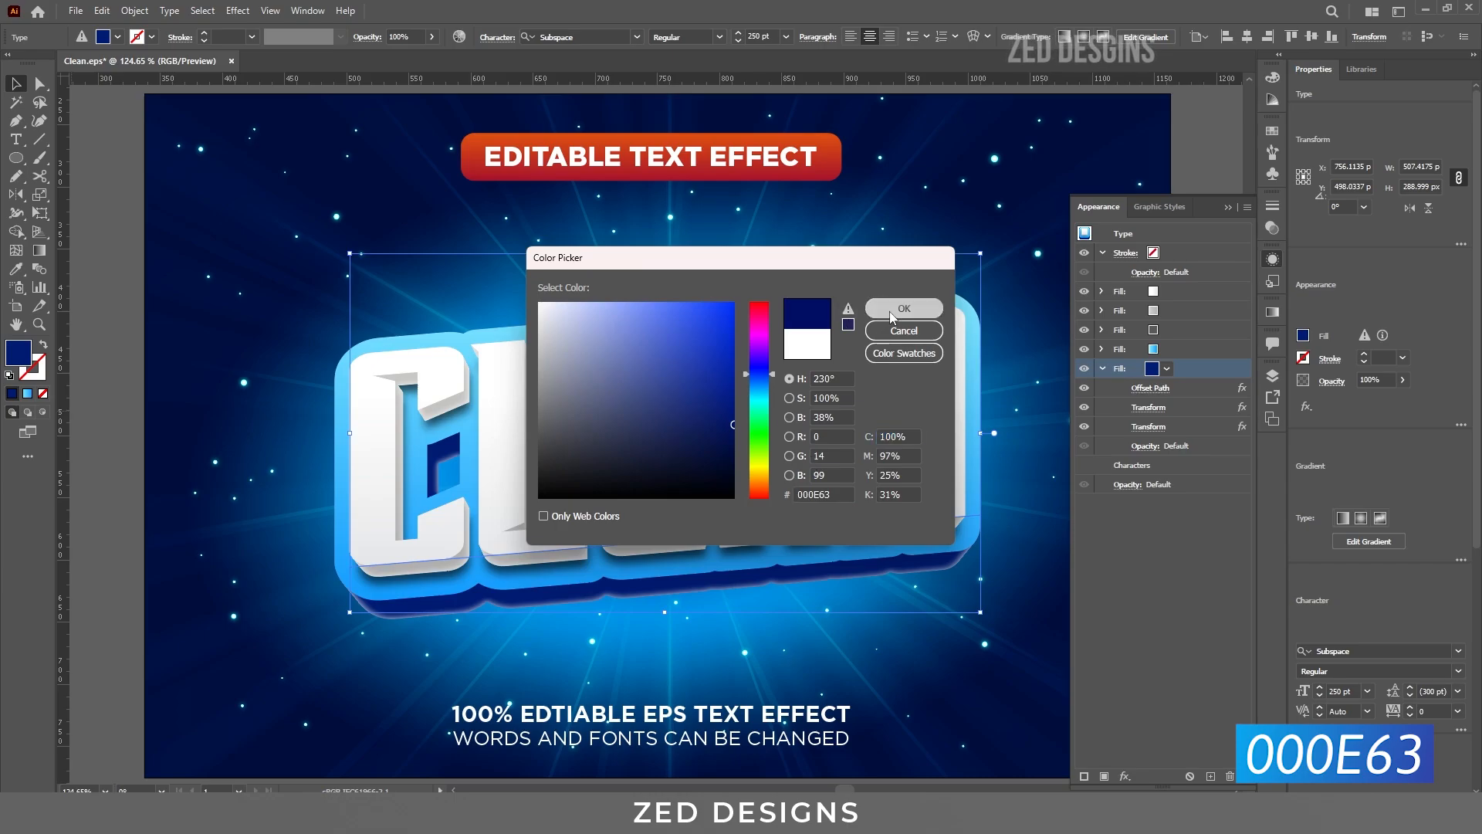
Step: Set the Inner Glow to Multiply mode with 40% opacity and a 20 px blur, and apply it
left_click(727, 355)
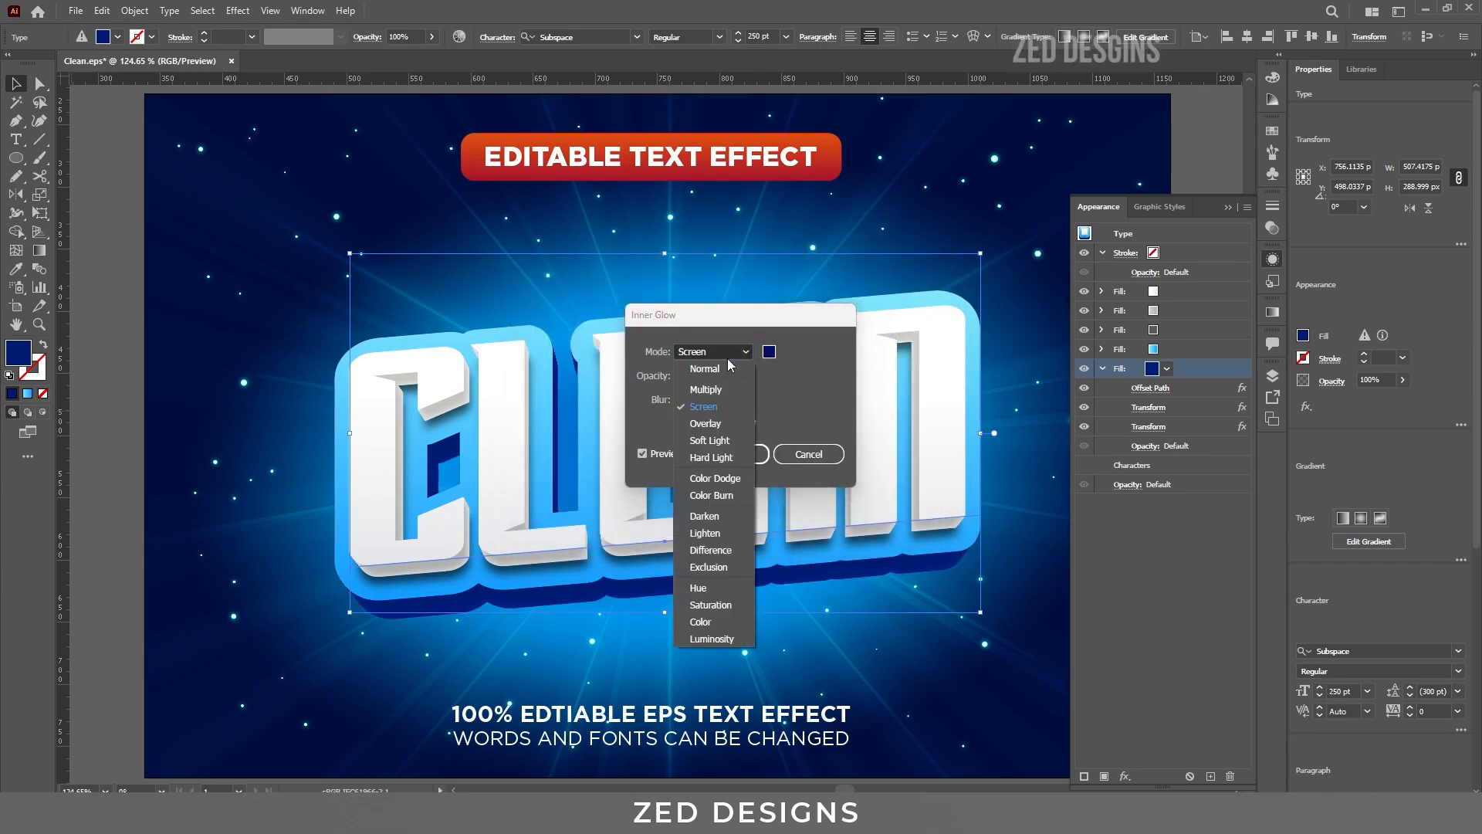
left_click(720, 389)
left_click_drag(718, 378, 679, 377)
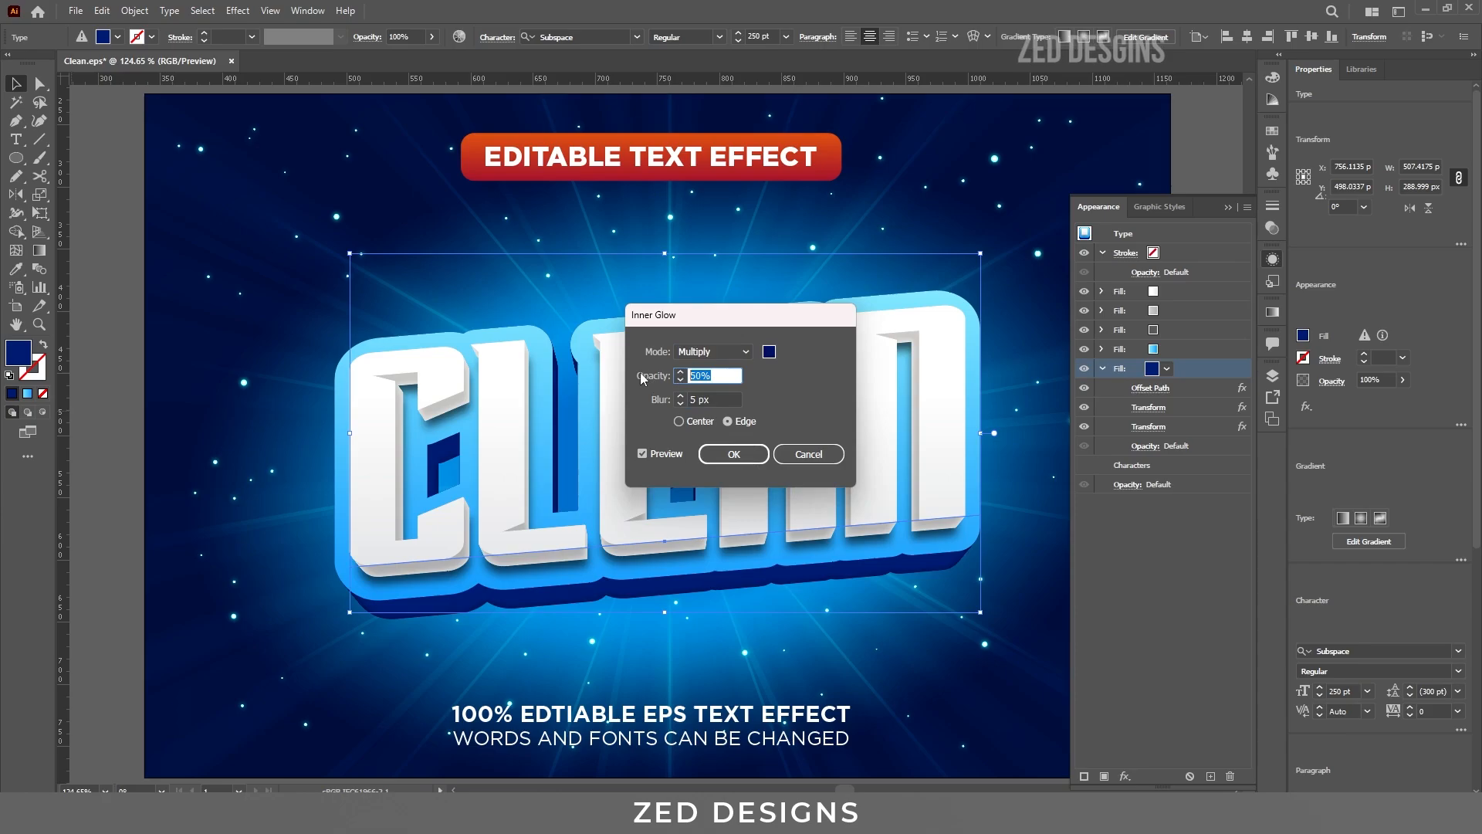
type("40")
key("Tab")
double_click(687, 399)
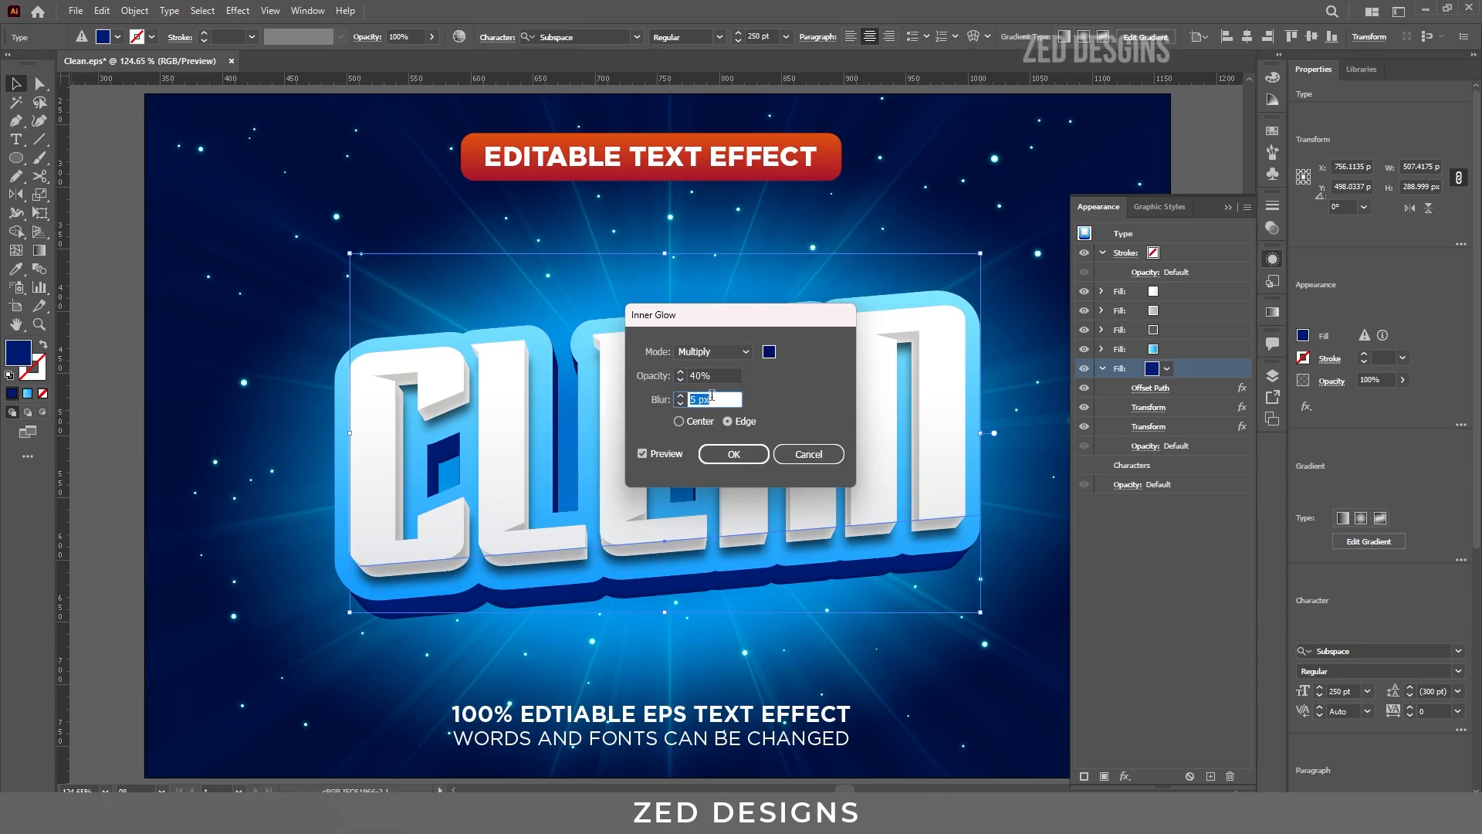
type("20")
key("Tab")
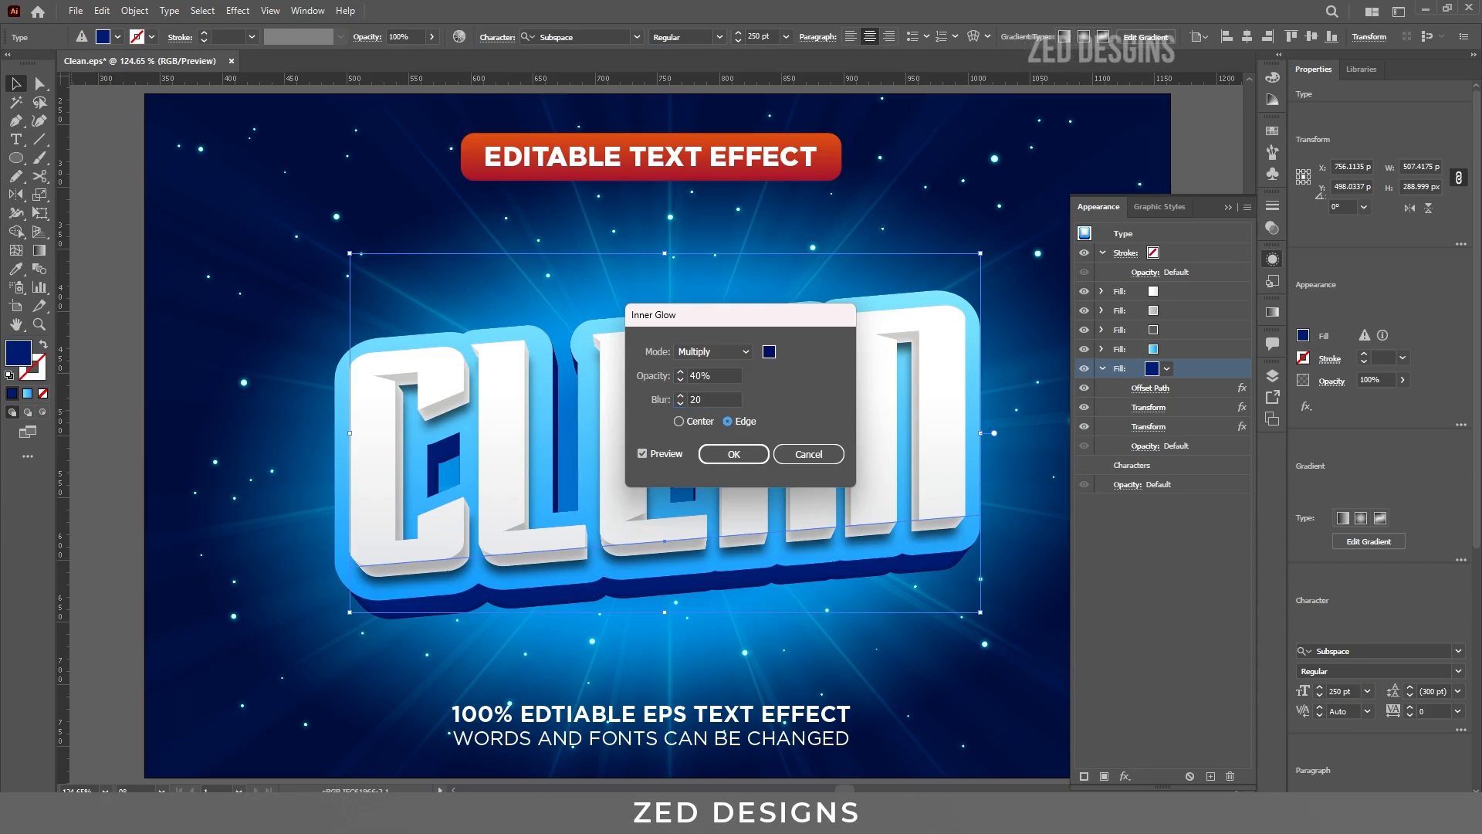
left_click(734, 455)
left_click(915, 629)
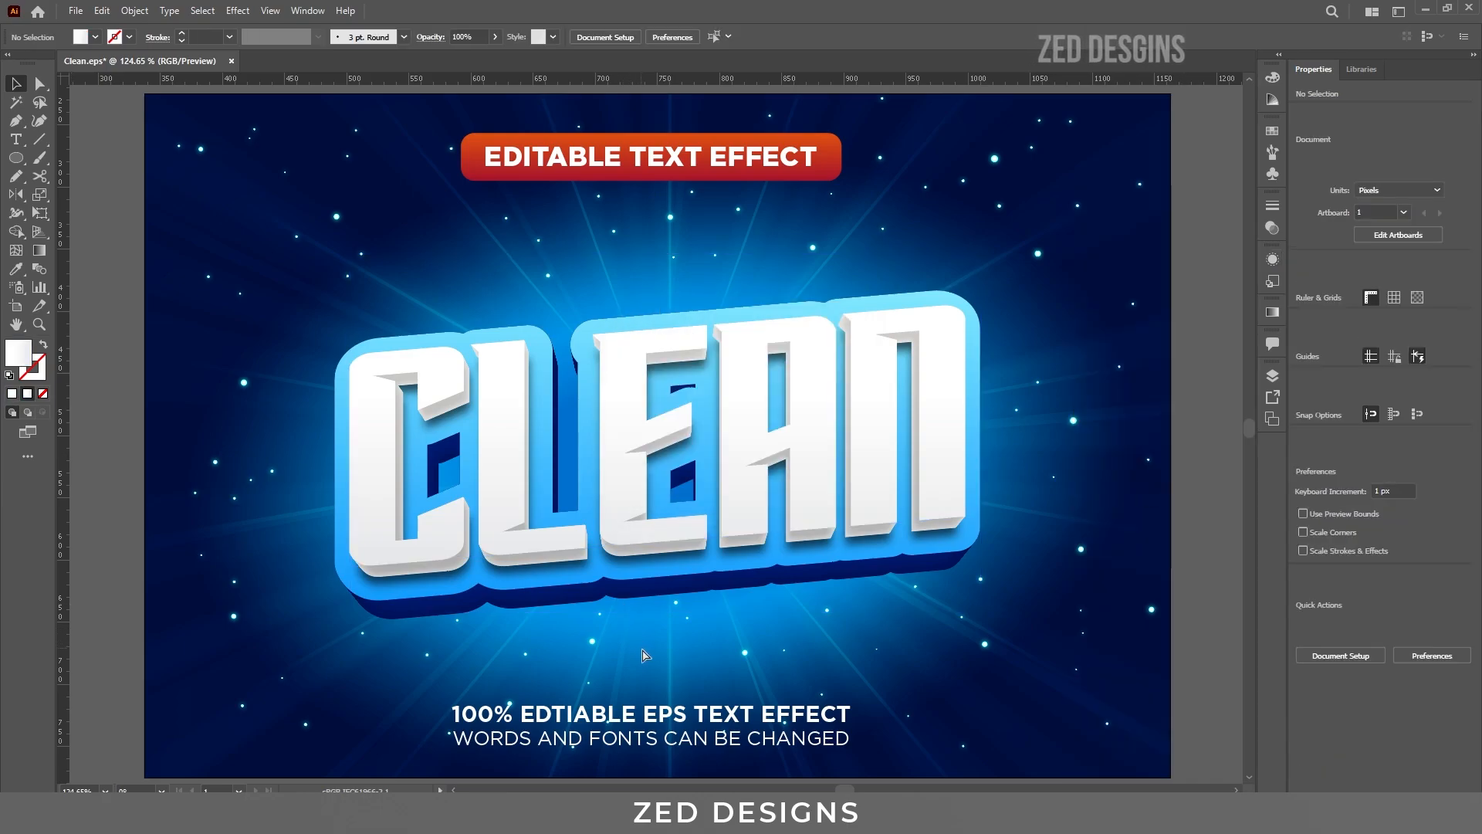
left_click_drag(424, 564, 590, 654)
left_click_drag(387, 536, 485, 579)
left_click_drag(650, 470, 413, 487)
key("ctrl+0")
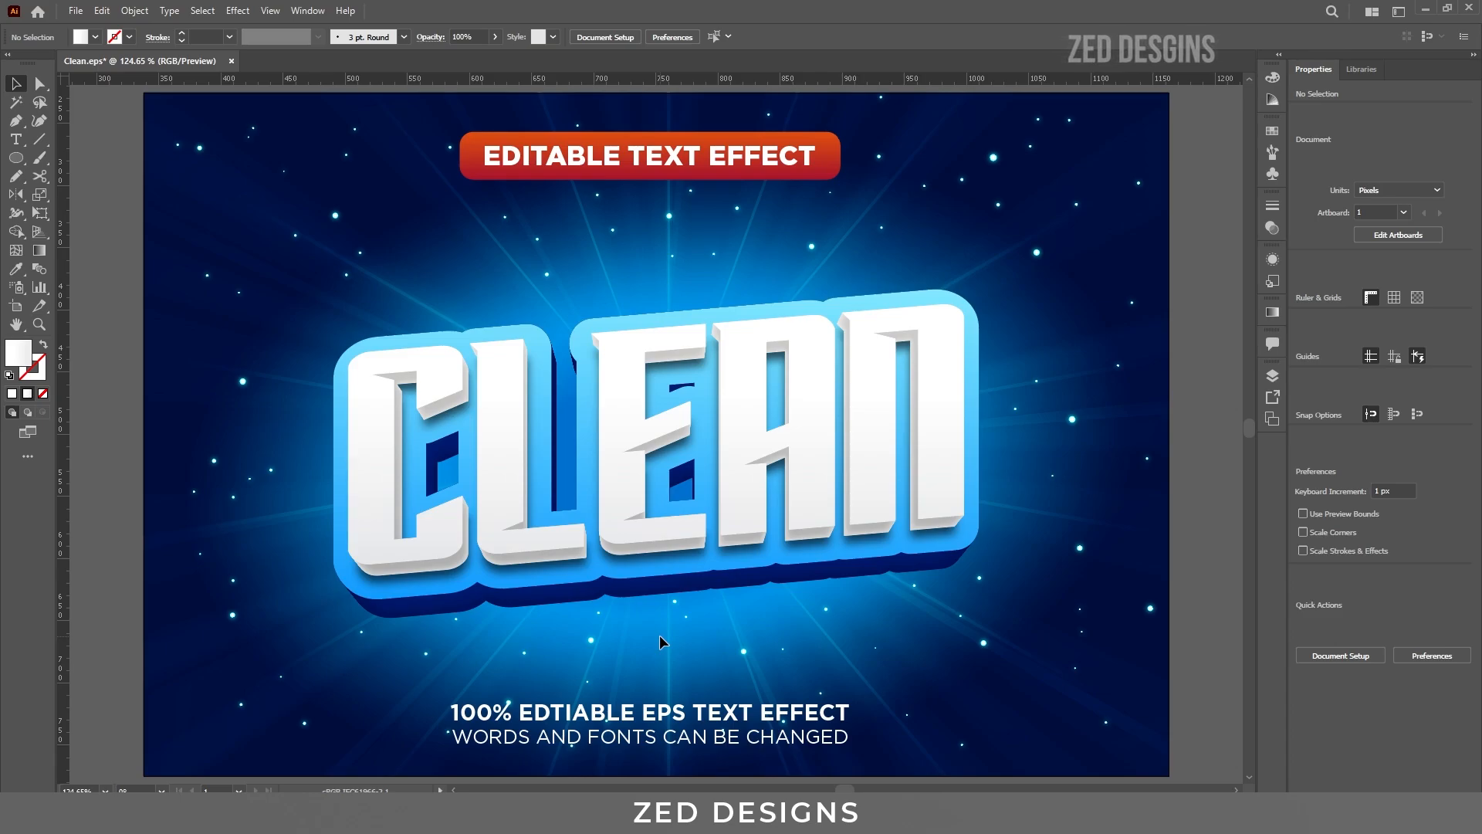
Step: Reselect the CLEAN text, duplicate its navy fill and expand the lower copy's effect list
left_click(1272, 259)
left_click(791, 435)
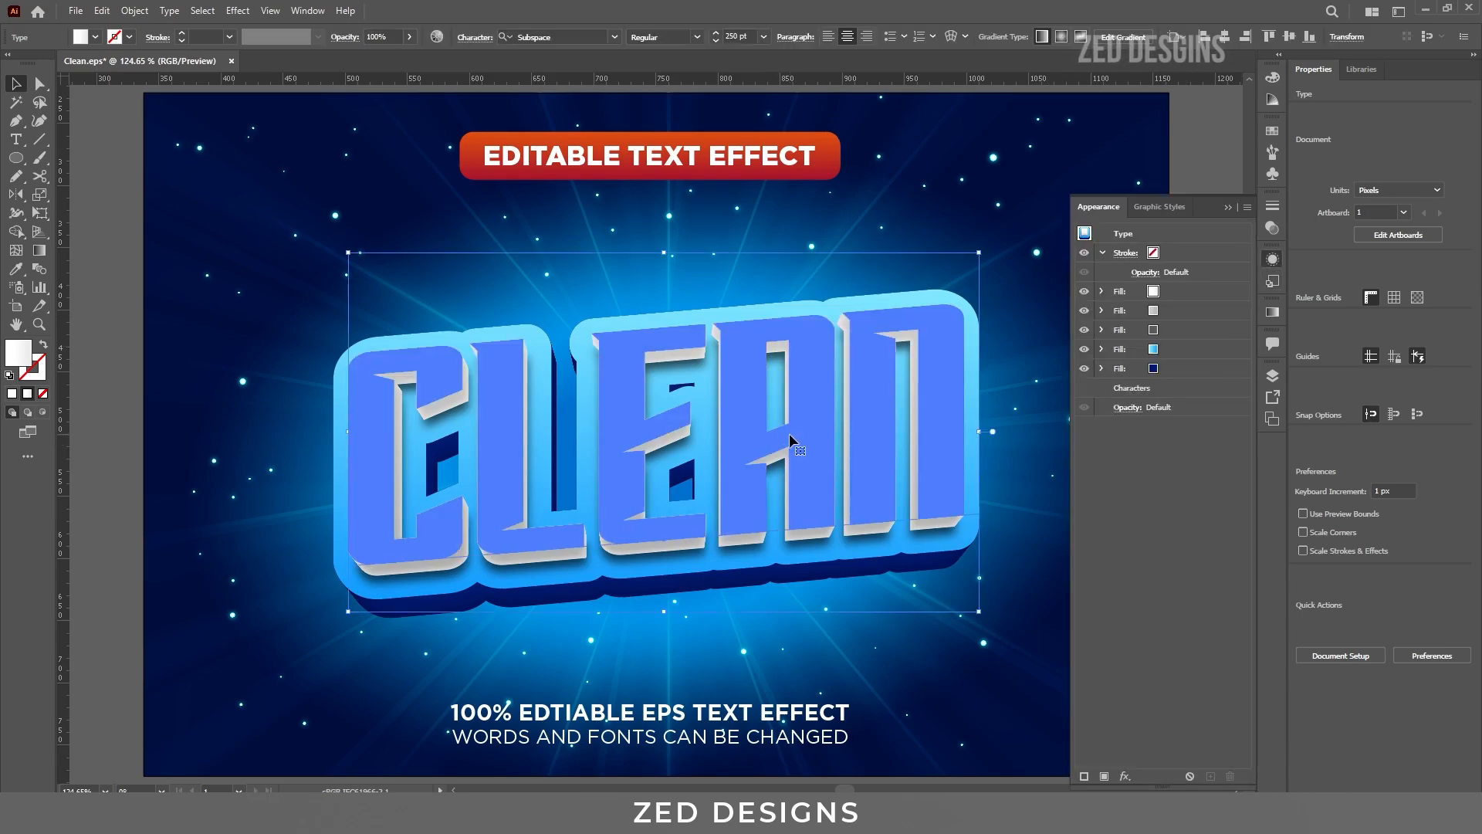
left_click(1224, 370)
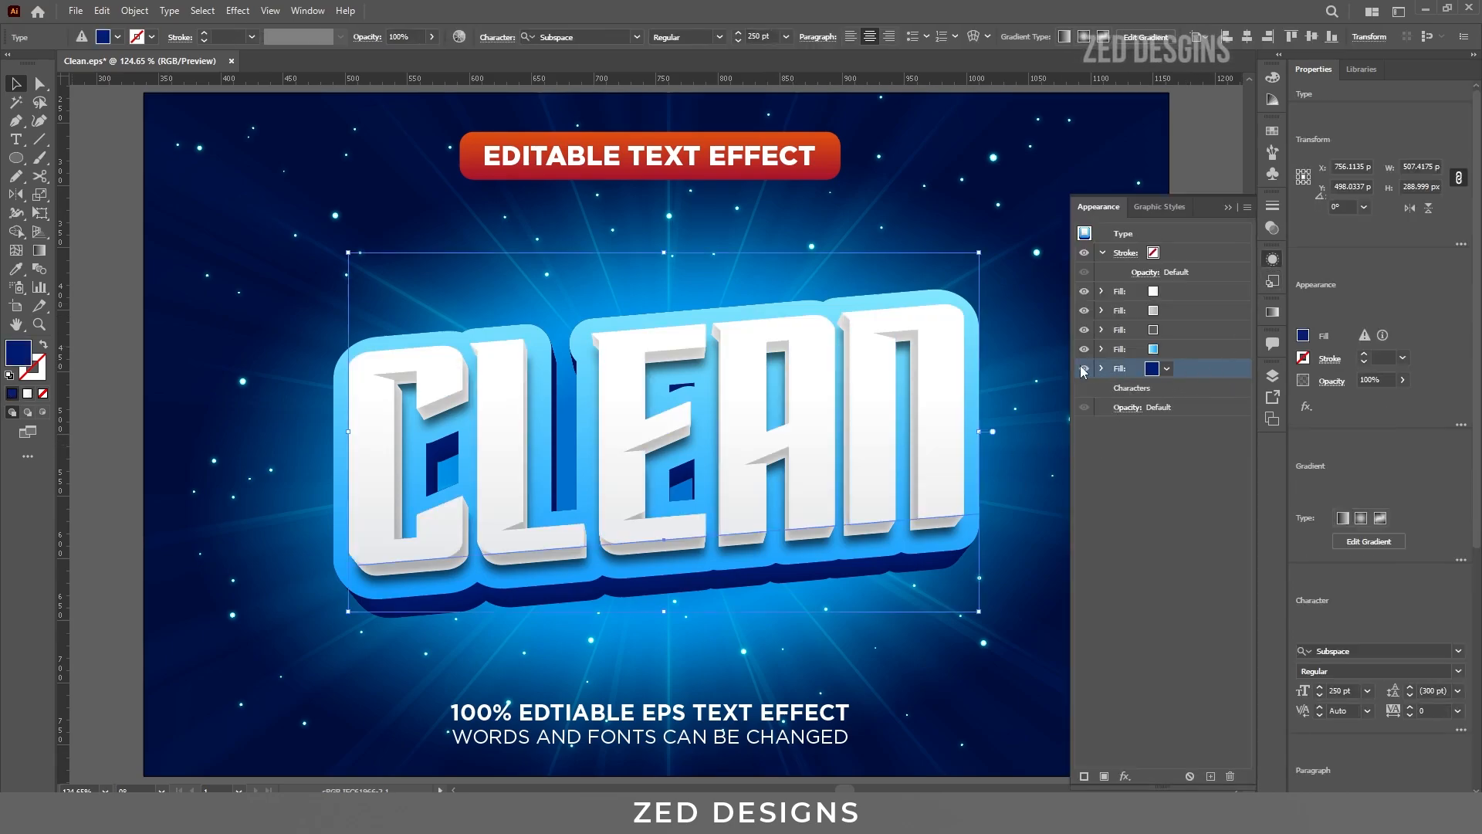
left_click(1215, 779)
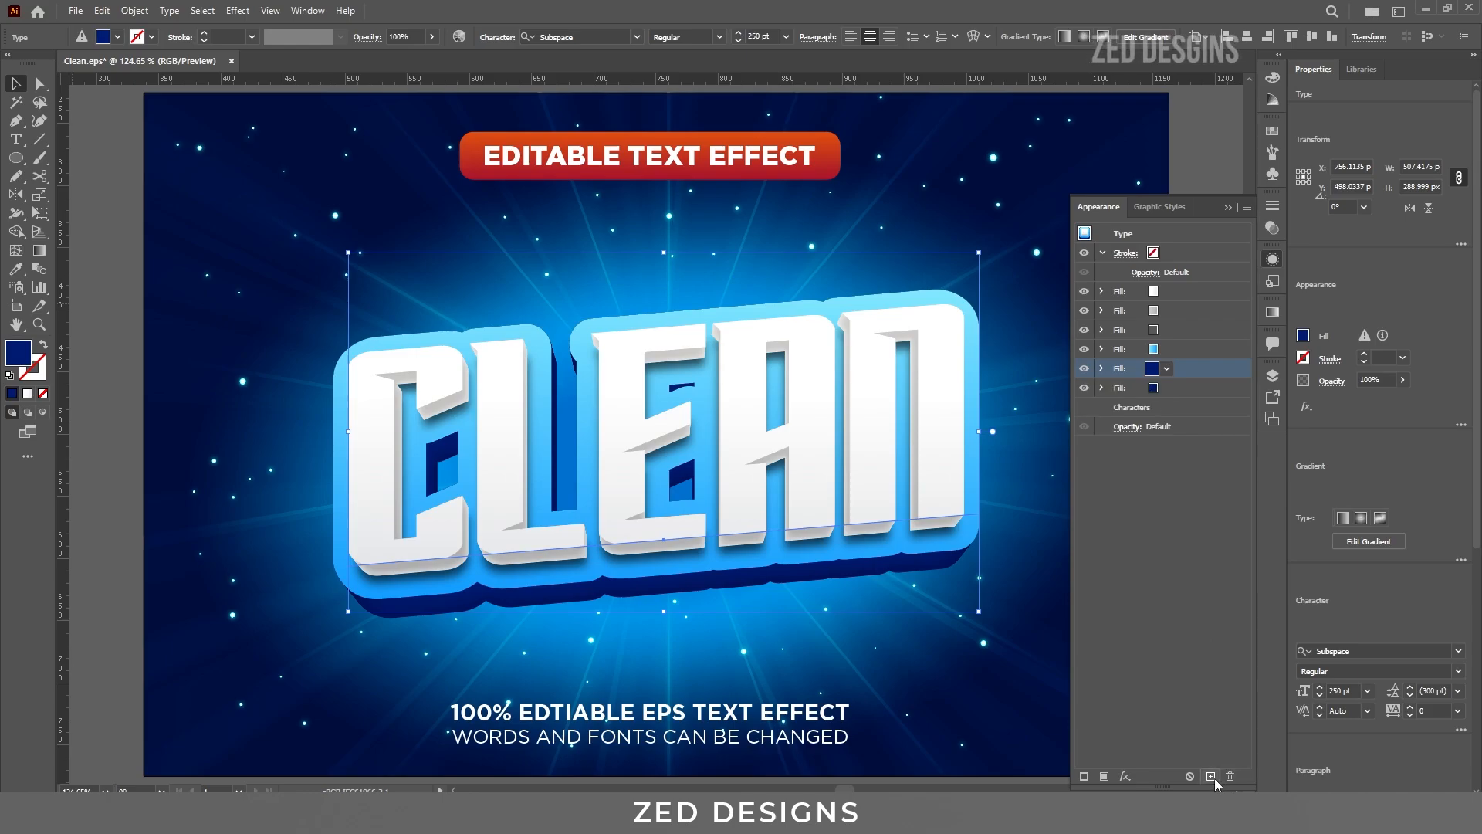
left_click(1189, 384)
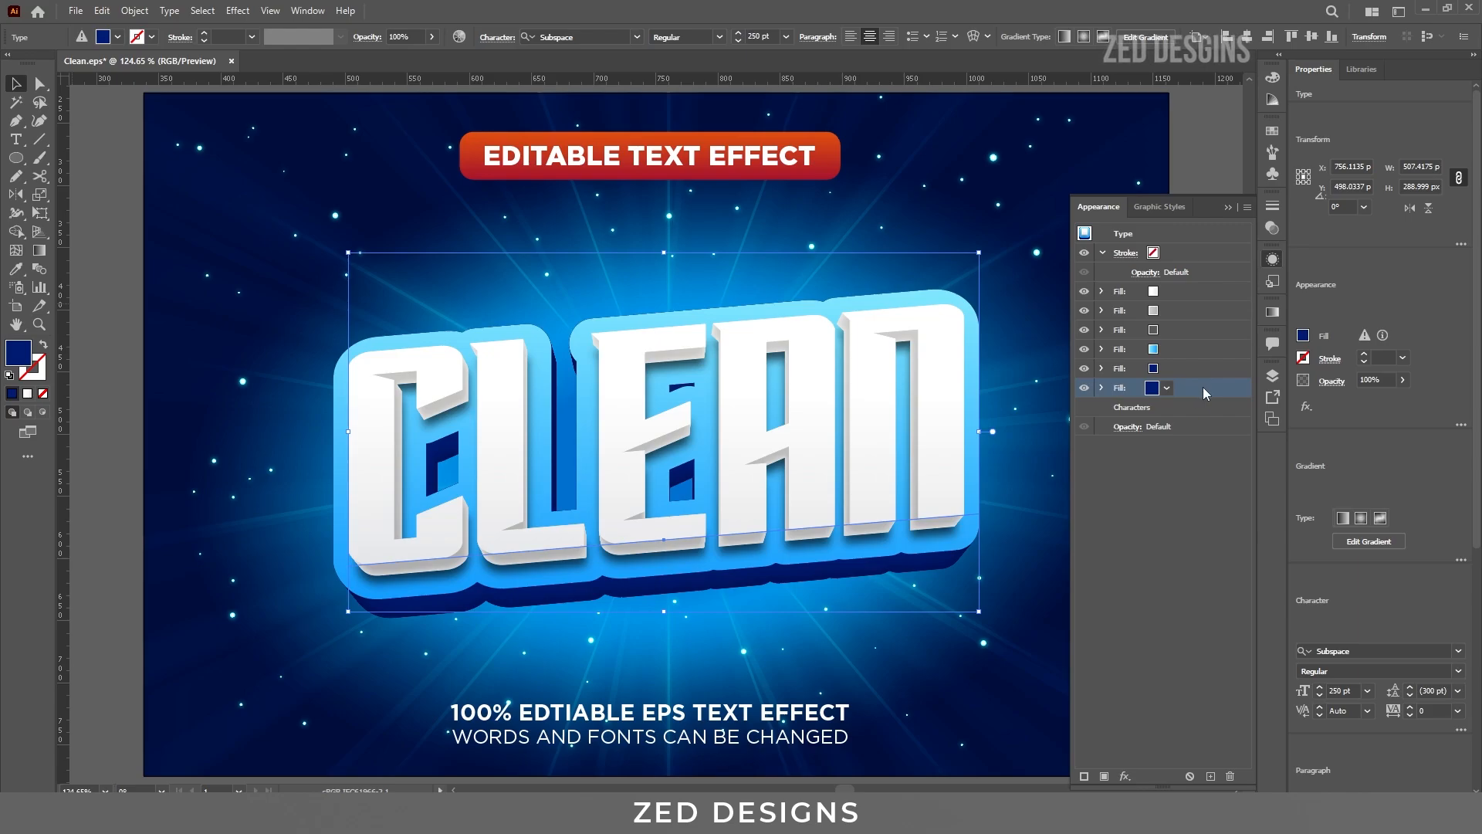
left_click(1102, 387)
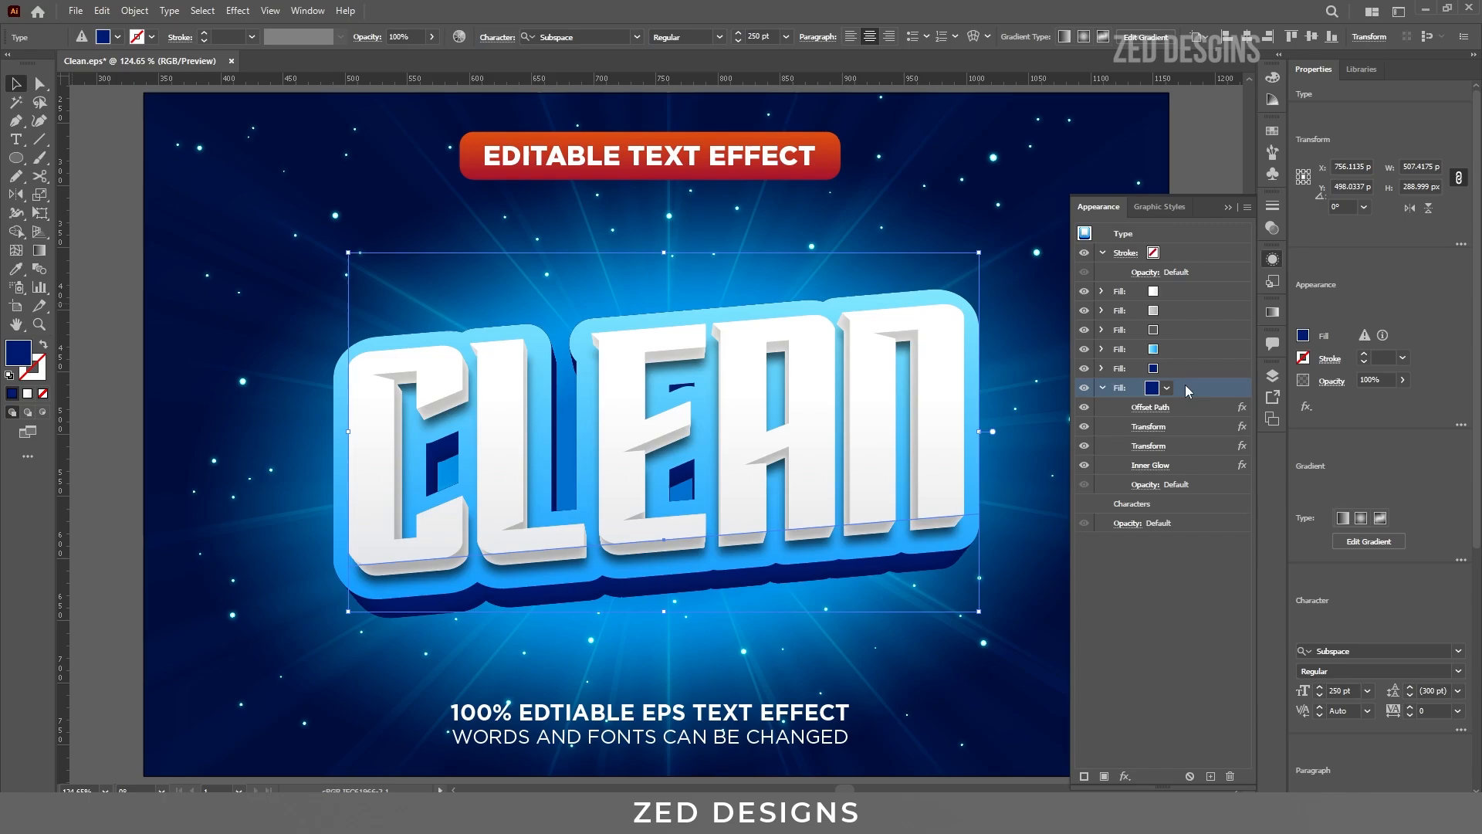
Step: Delete the second Transform effect and the Inner Glow effect from the lowest navy fill
left_click(1187, 447)
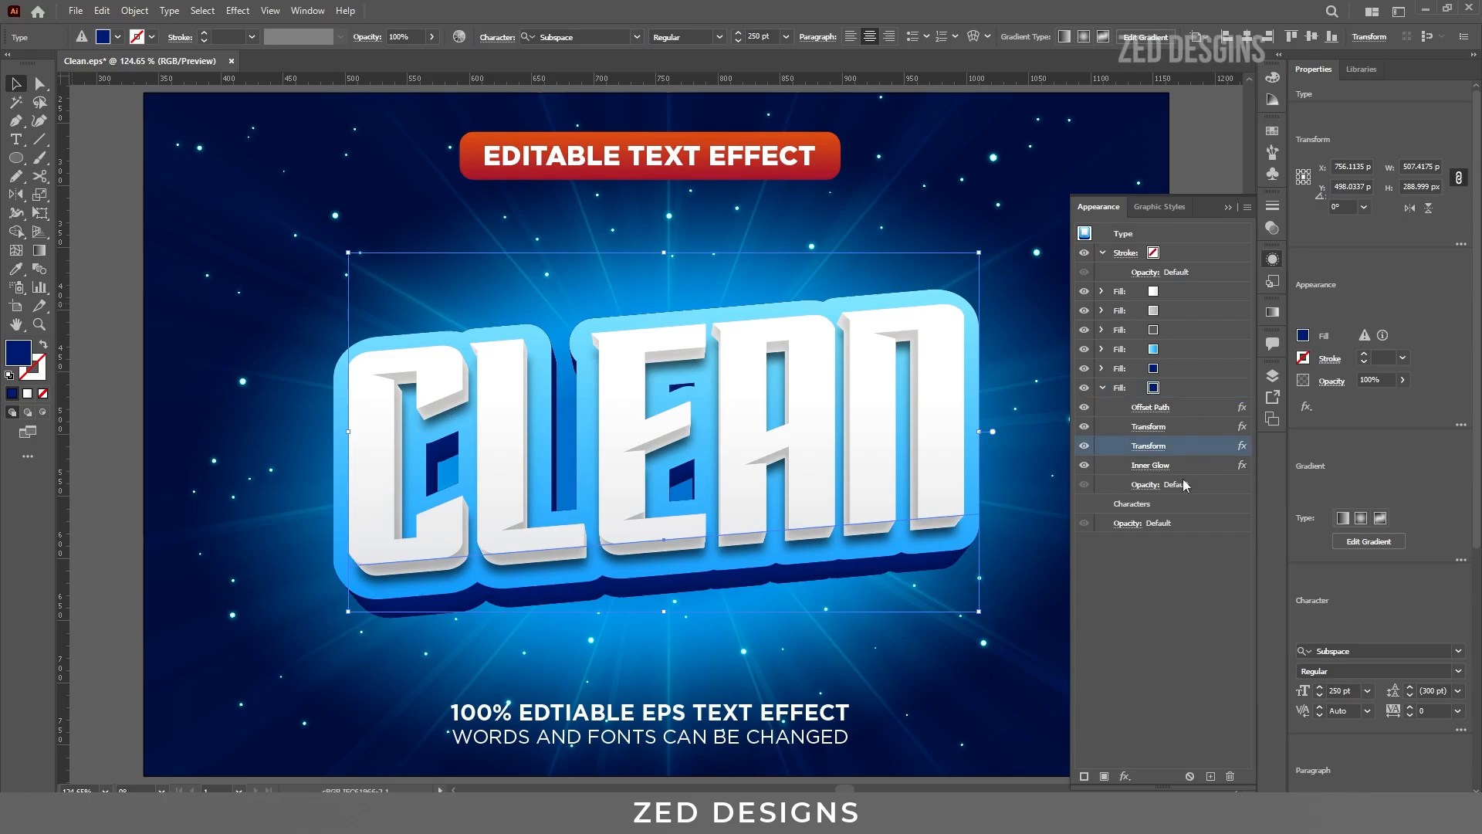
left_click(1231, 775)
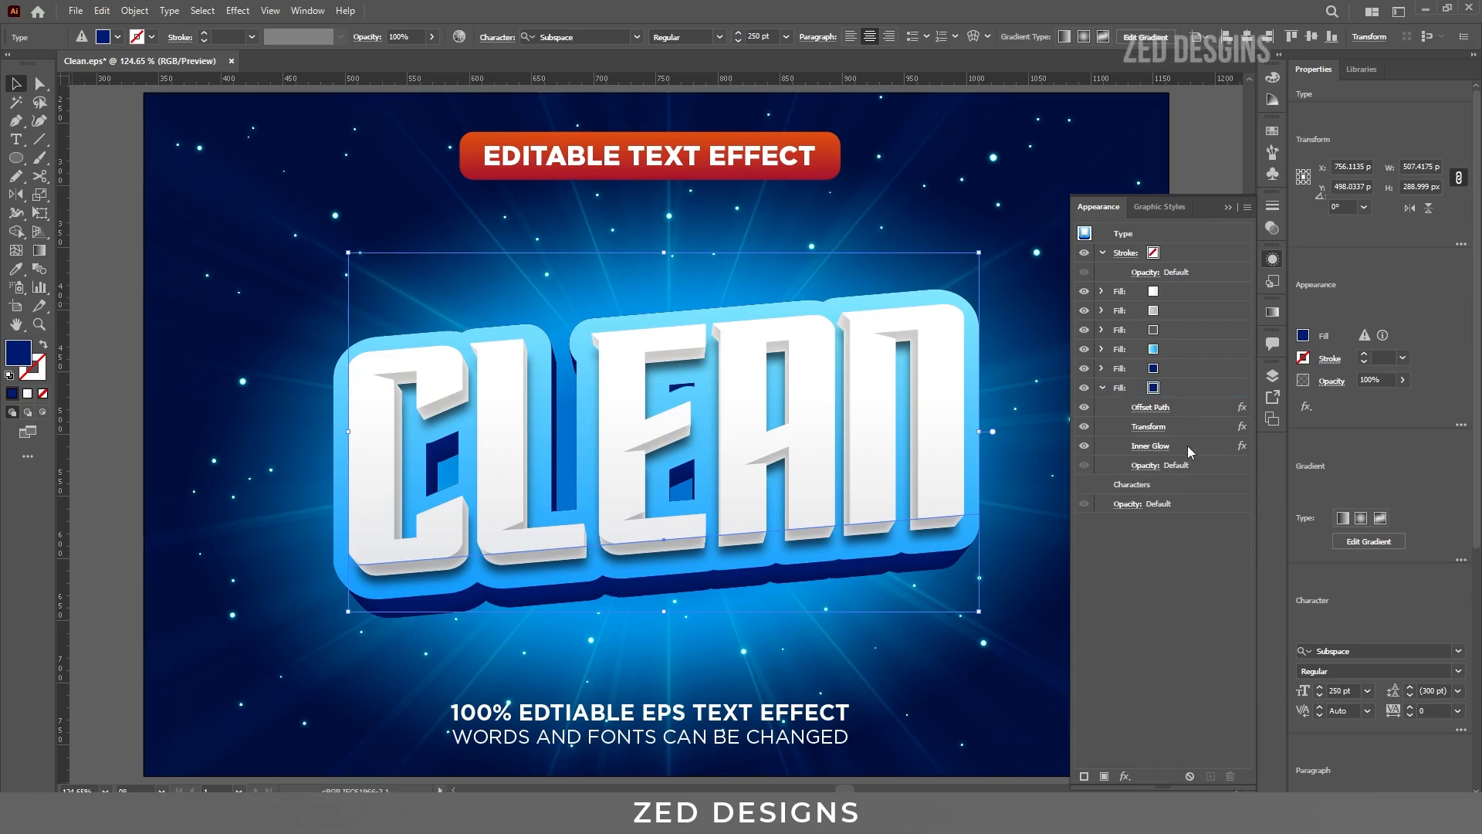
left_click(1188, 448)
left_click(1230, 776)
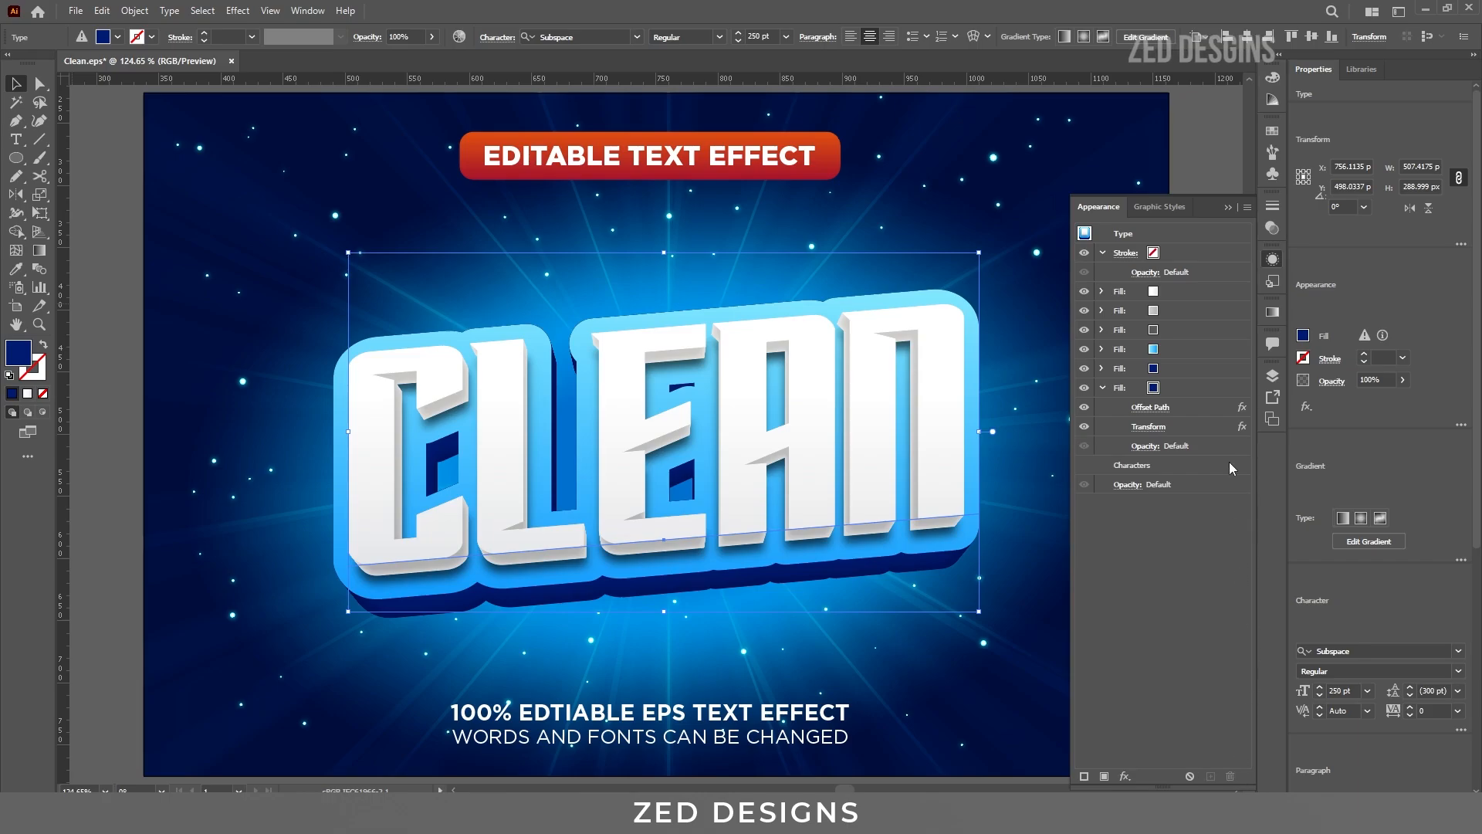
Step: Set the lowest navy fill's remaining Transform effect to 90% horizontal scale and a 30 px vertical move, and apply it
left_click(1200, 431)
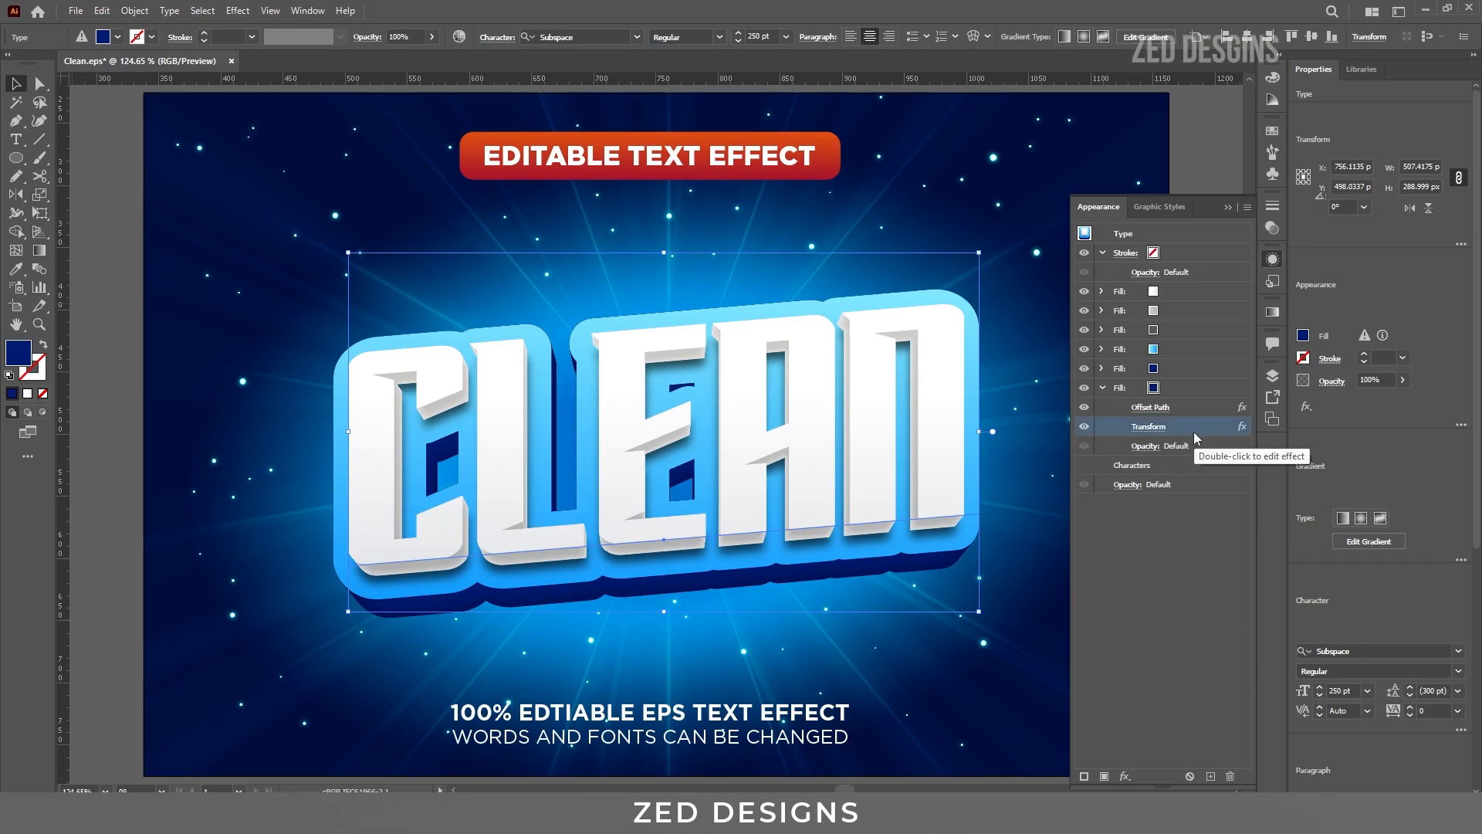
left_click(1153, 428)
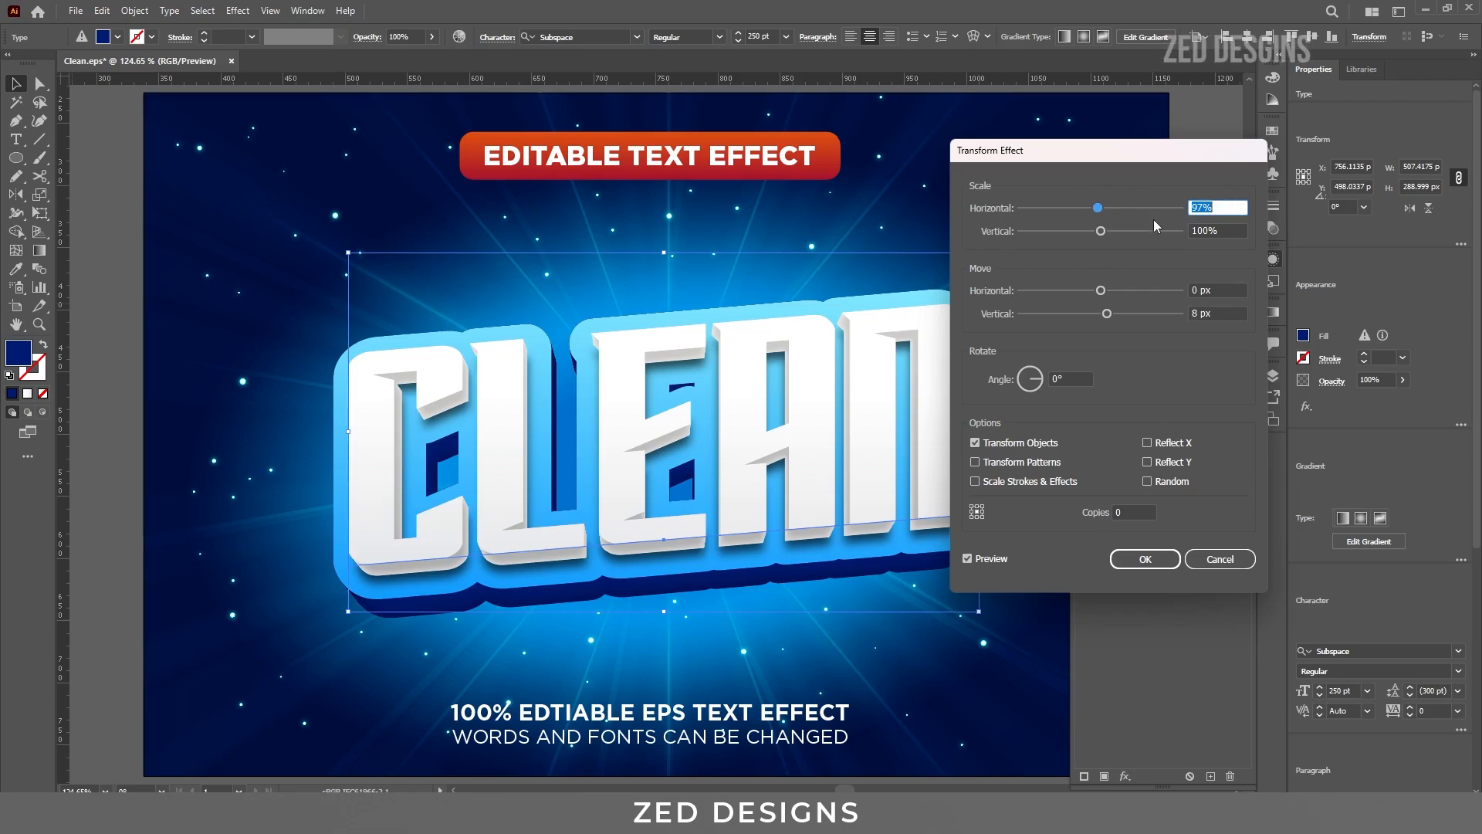
type("90")
key("Tab")
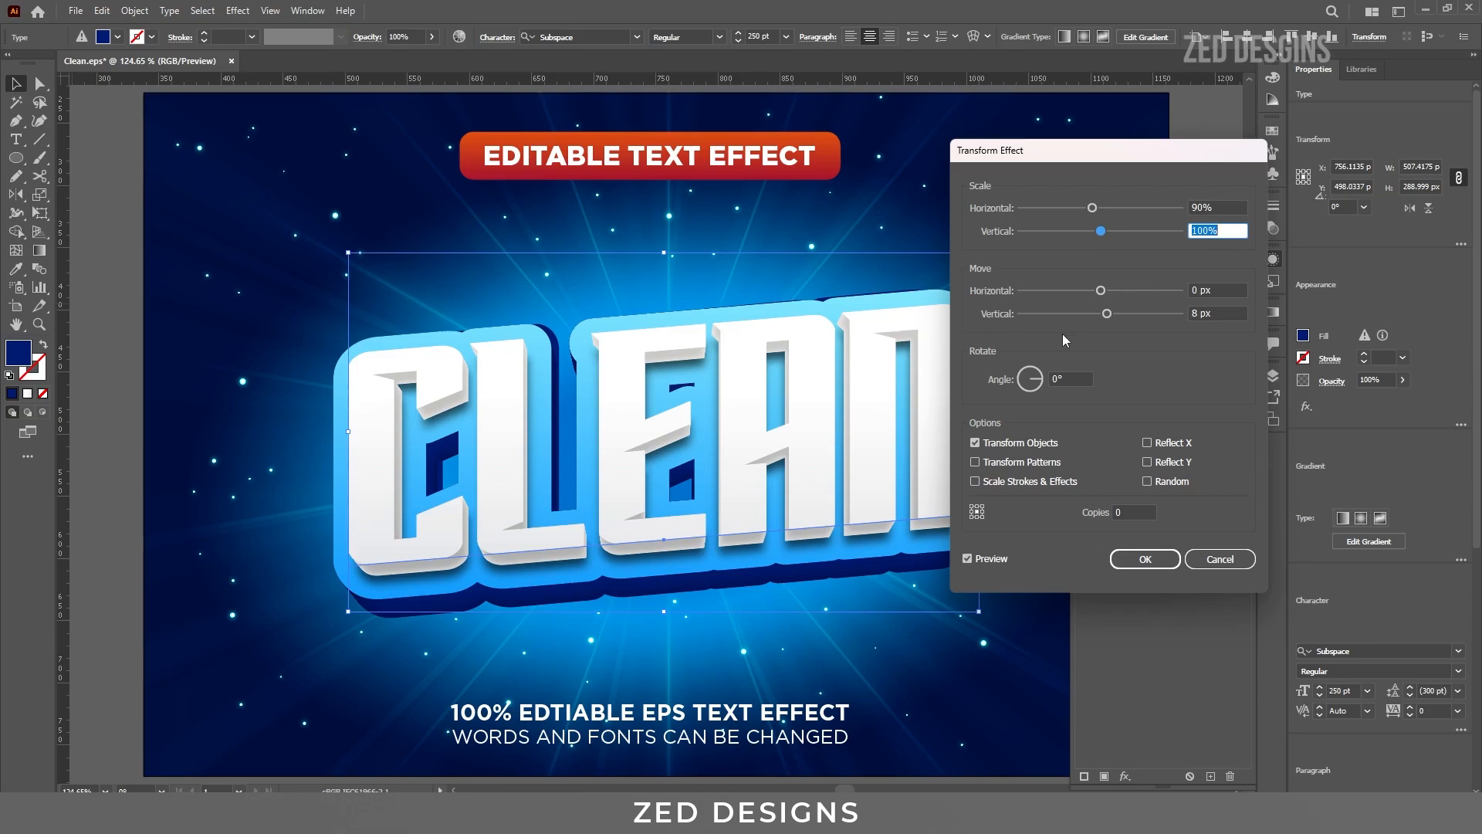
key("Tab")
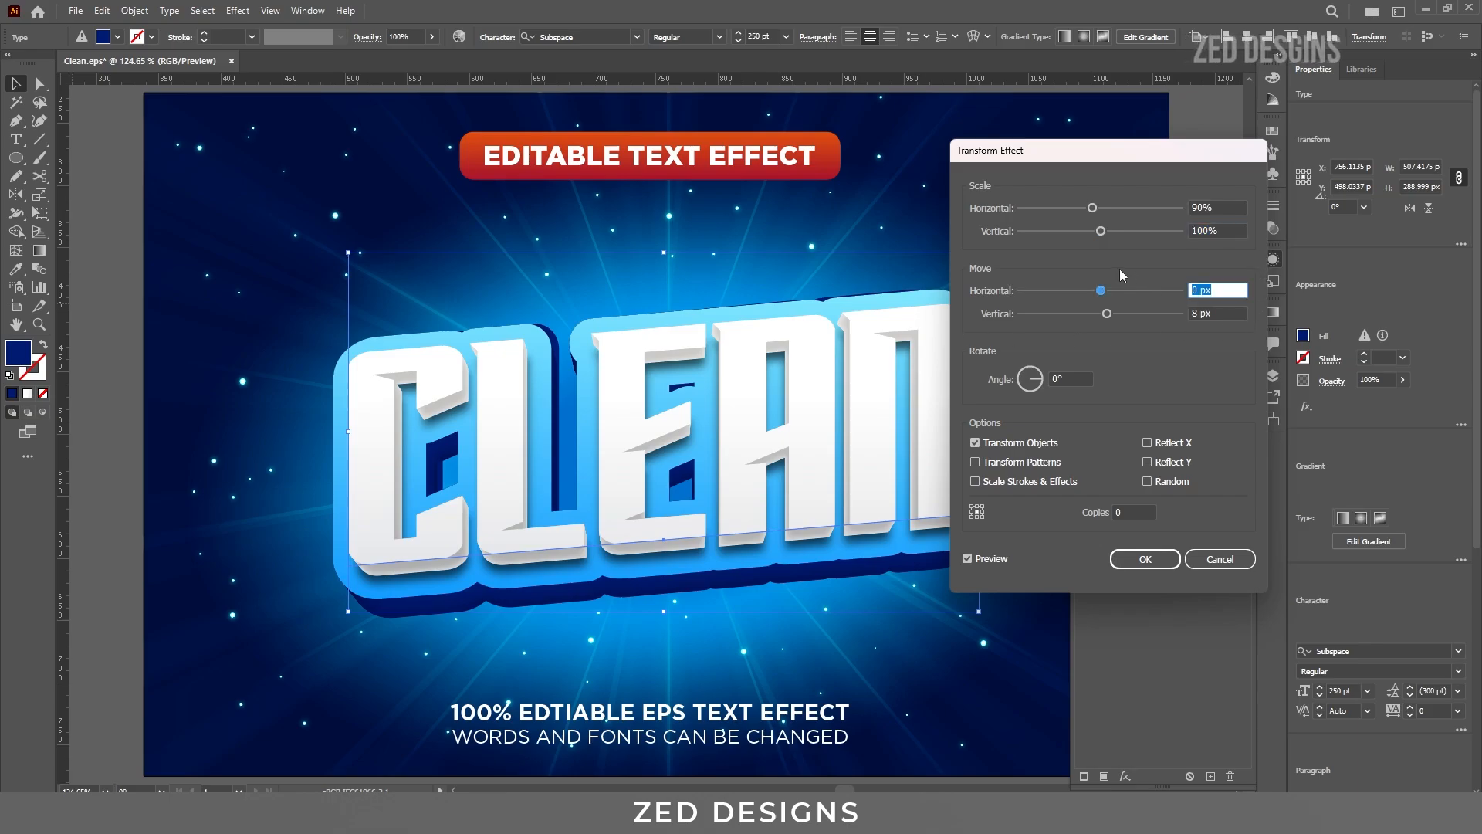
key("Tab")
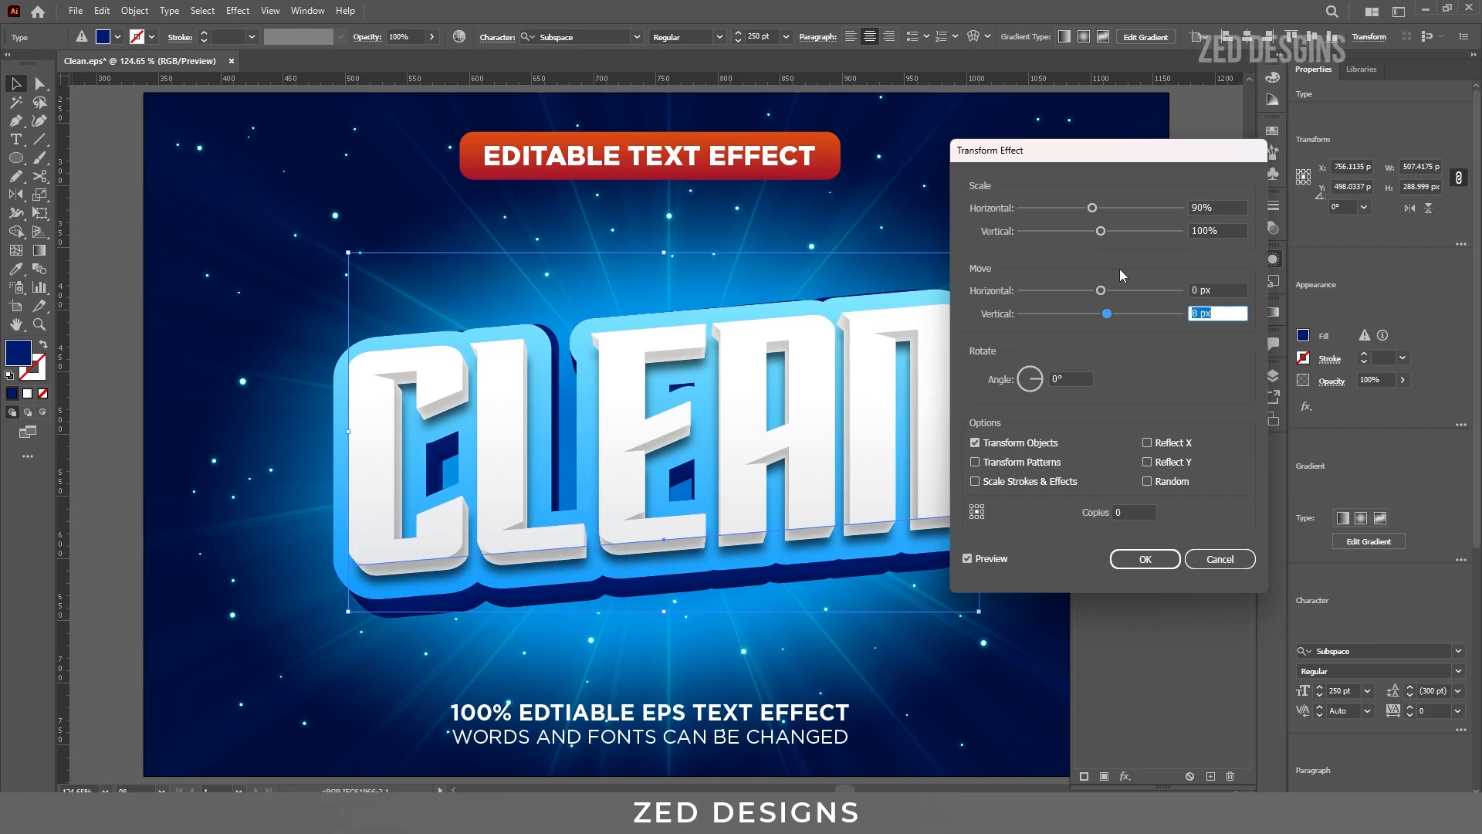
type("30")
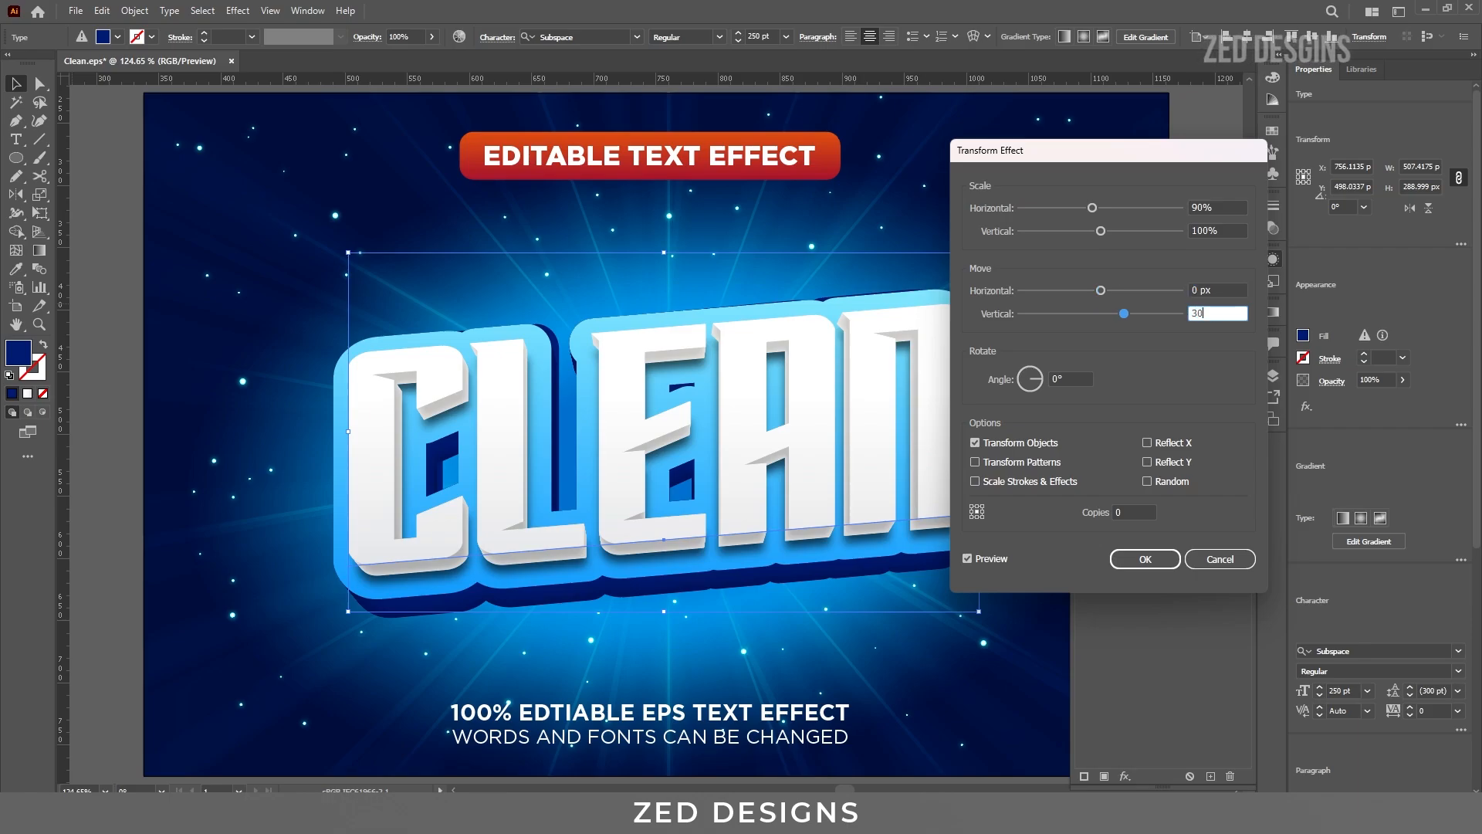
key("Tab")
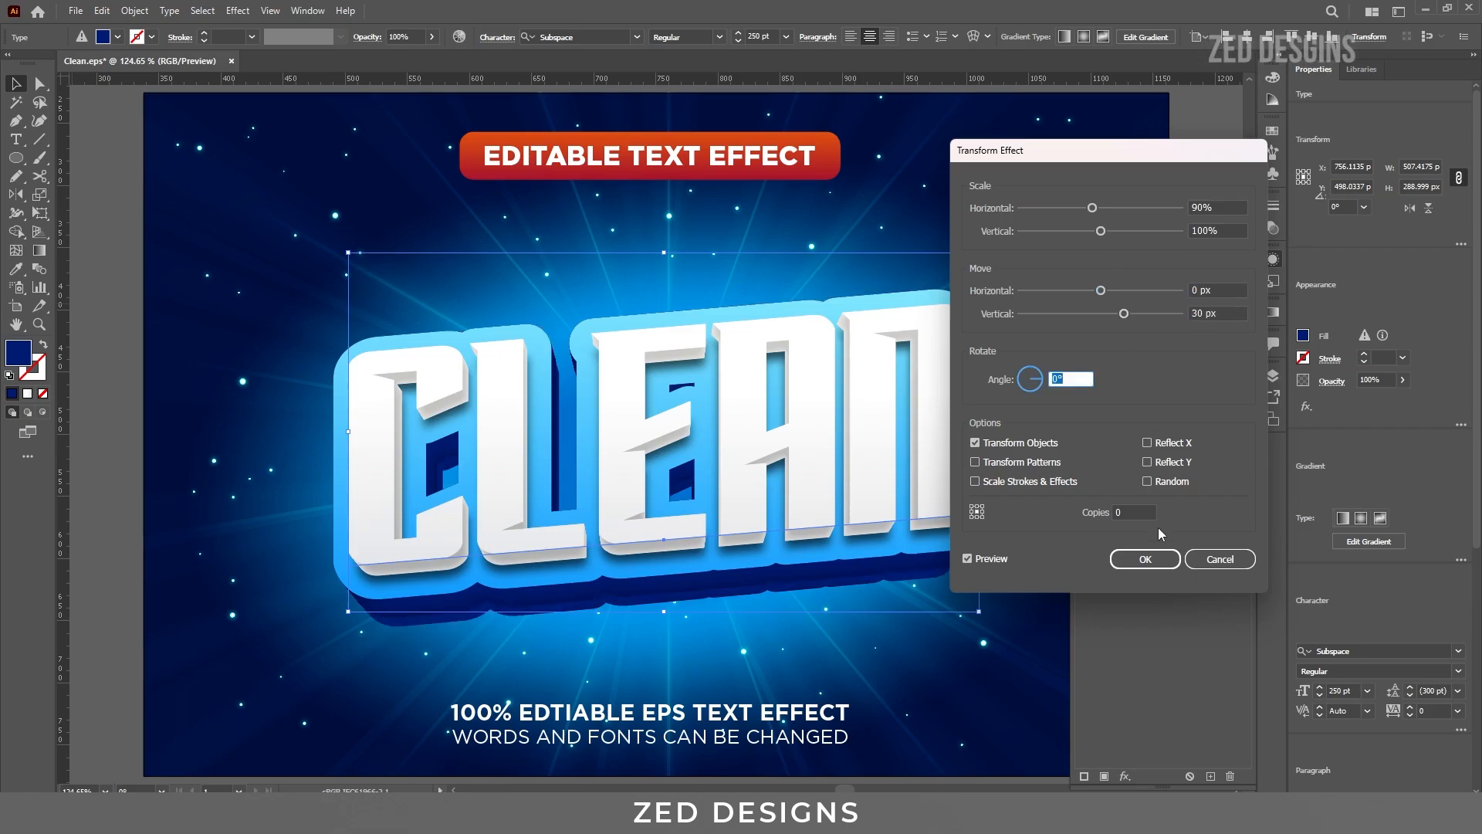
left_click(1145, 562)
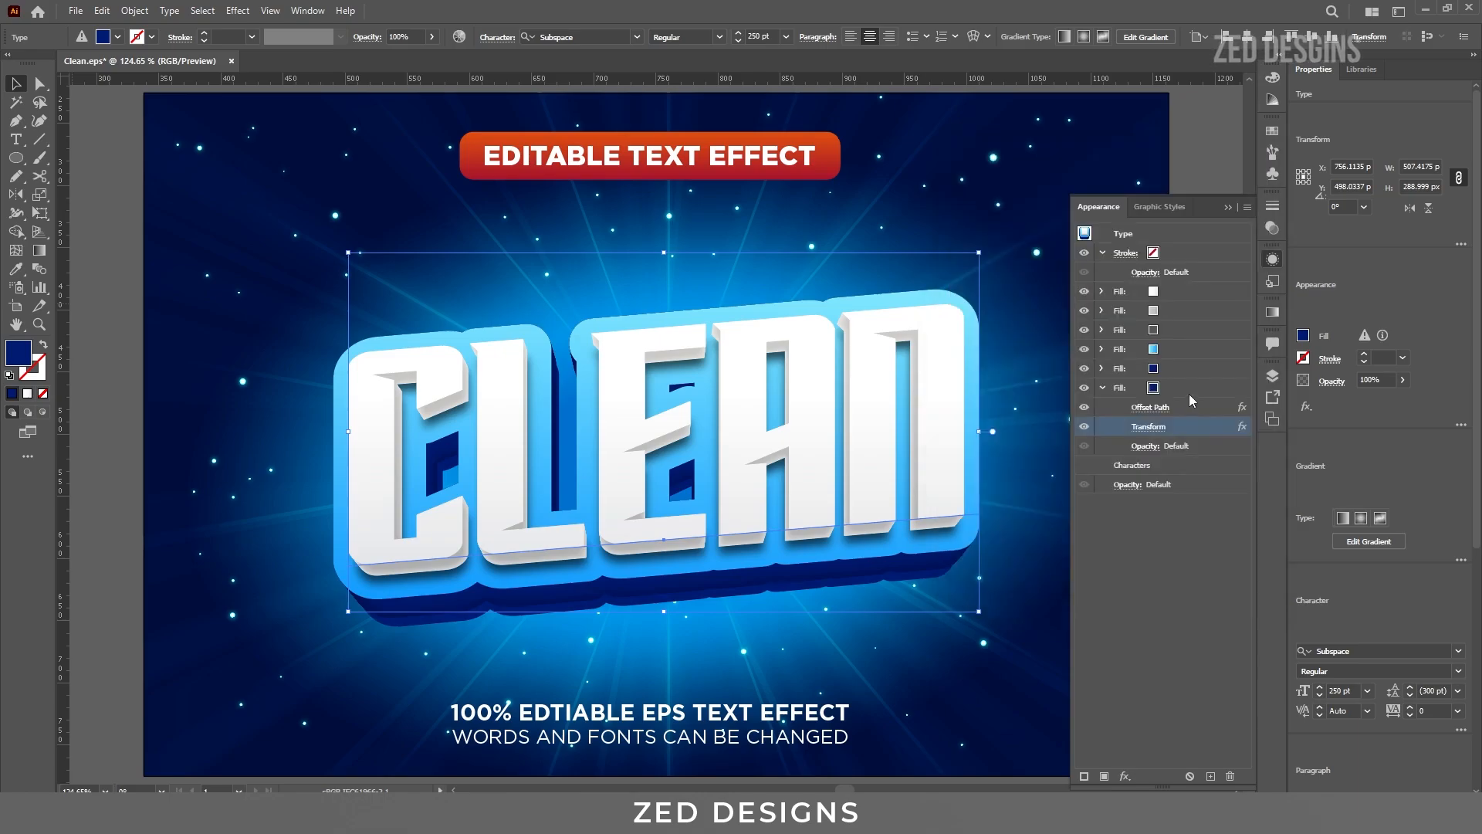
Step: Add a Gaussian Blur with a 20-pixel radius to the lowest navy fill
left_click(1189, 393)
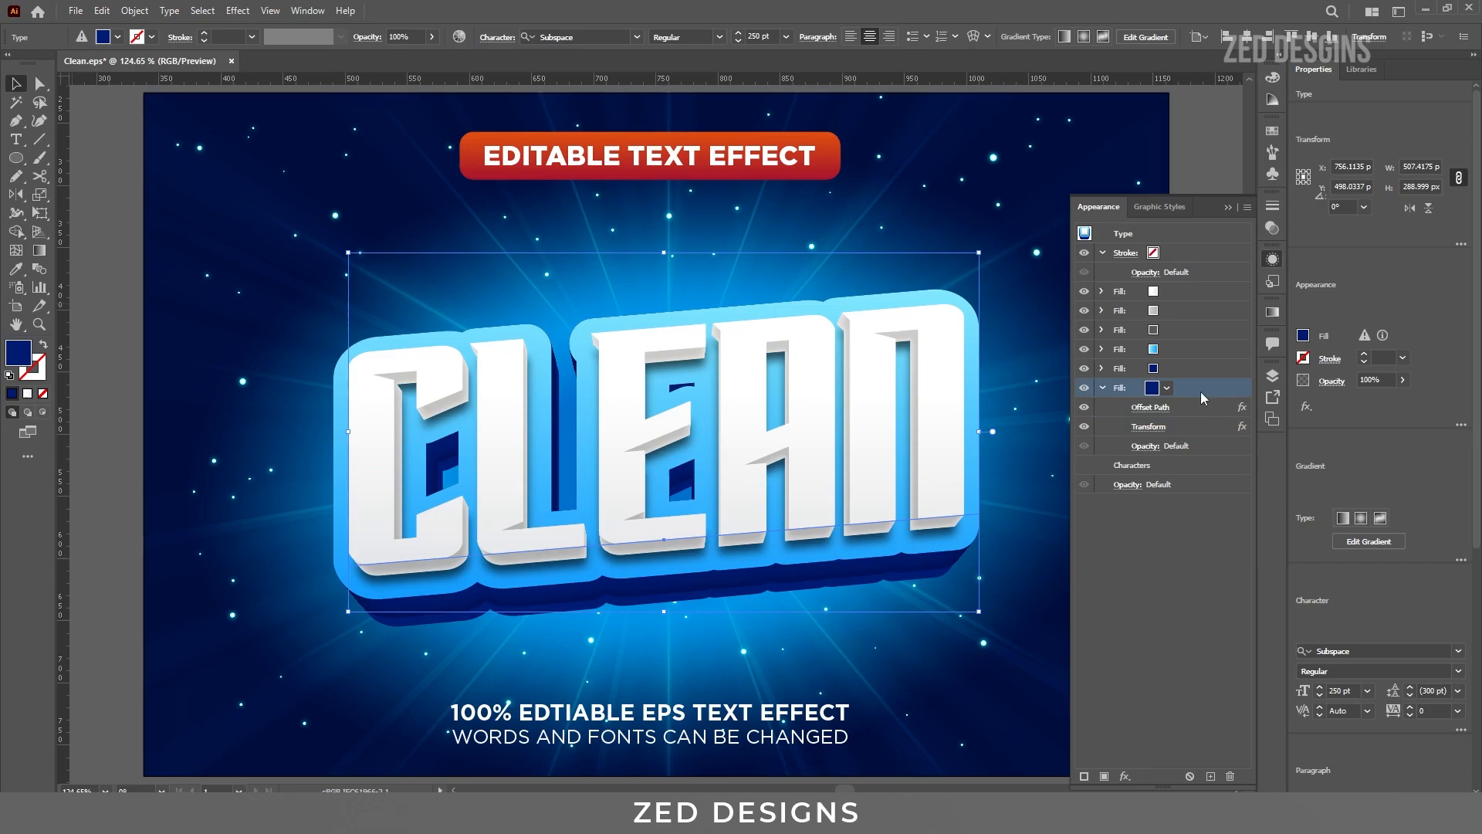
left_click(1131, 774)
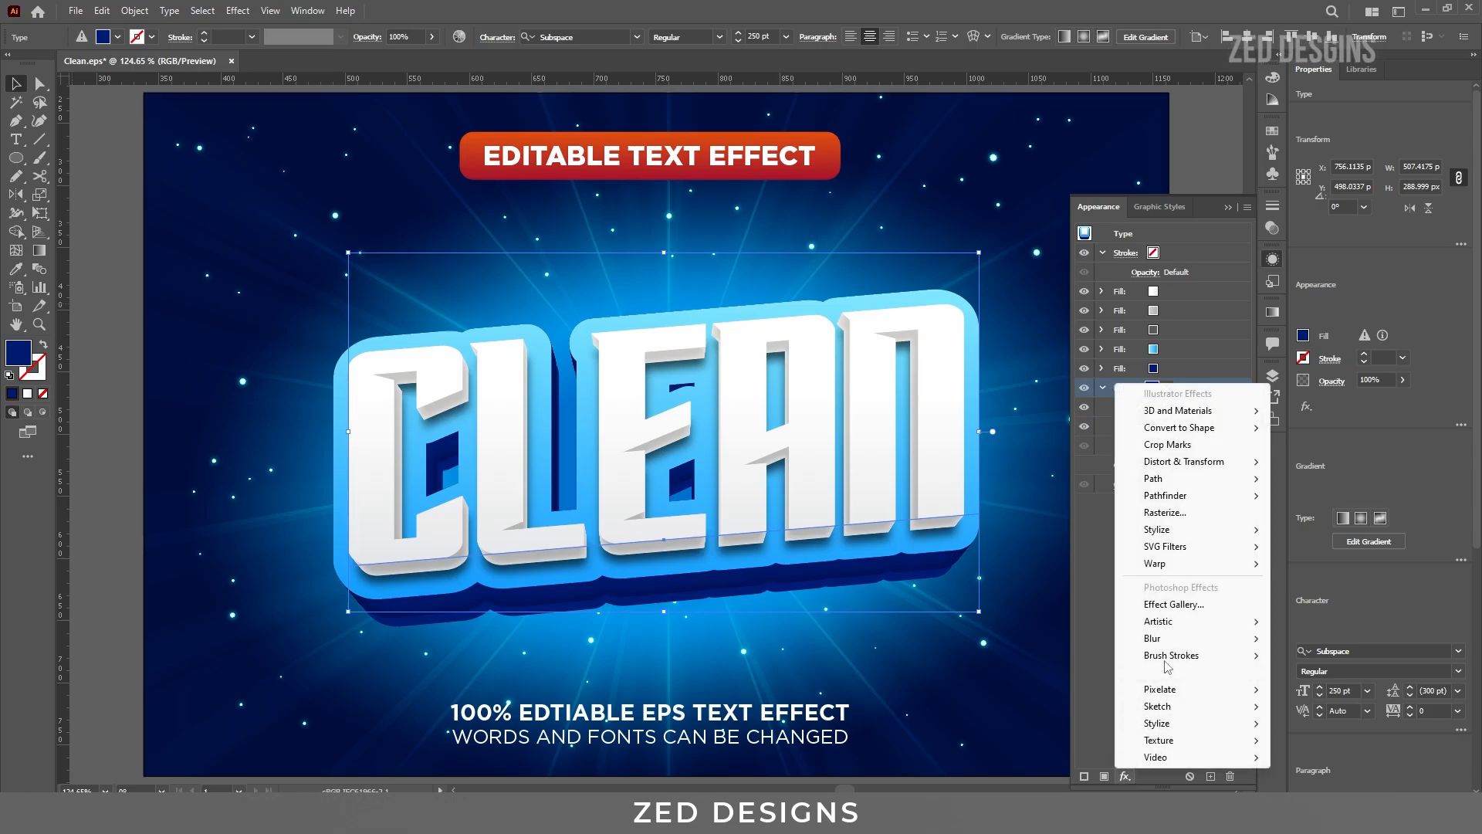
mouse_move(1174, 641)
left_click(1368, 641)
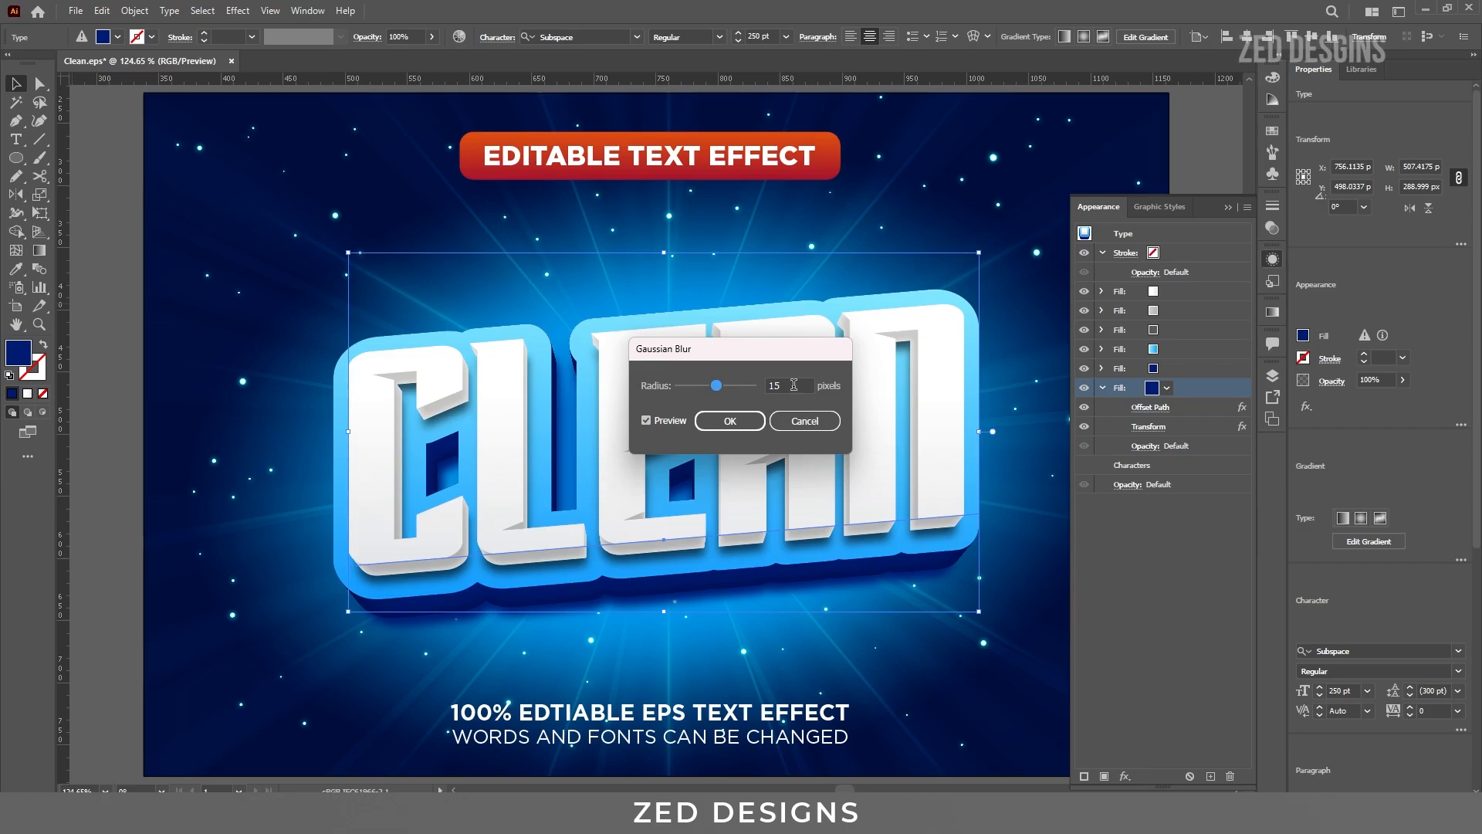
double_click(793, 385)
type("20")
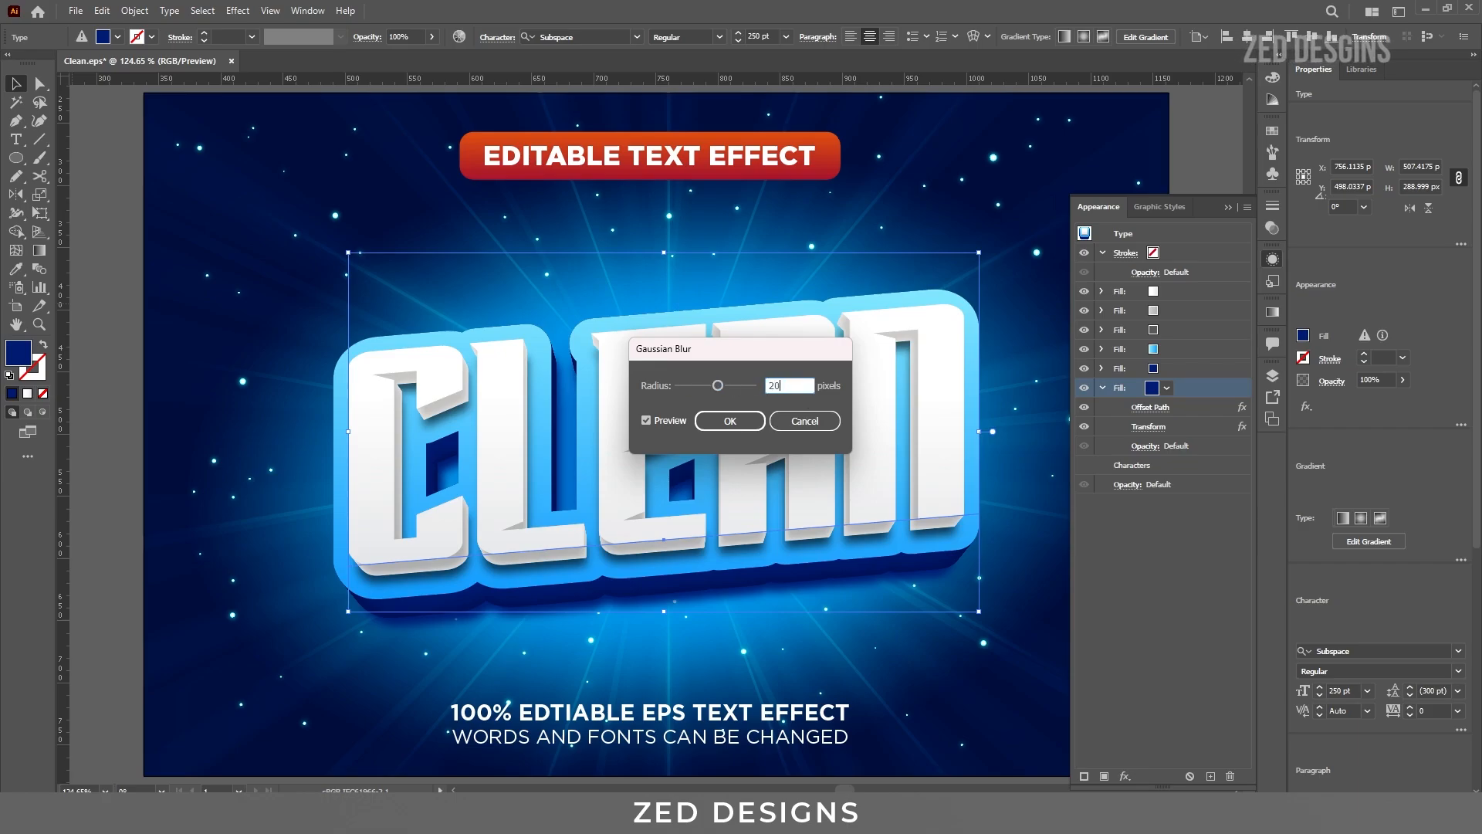
key("Tab")
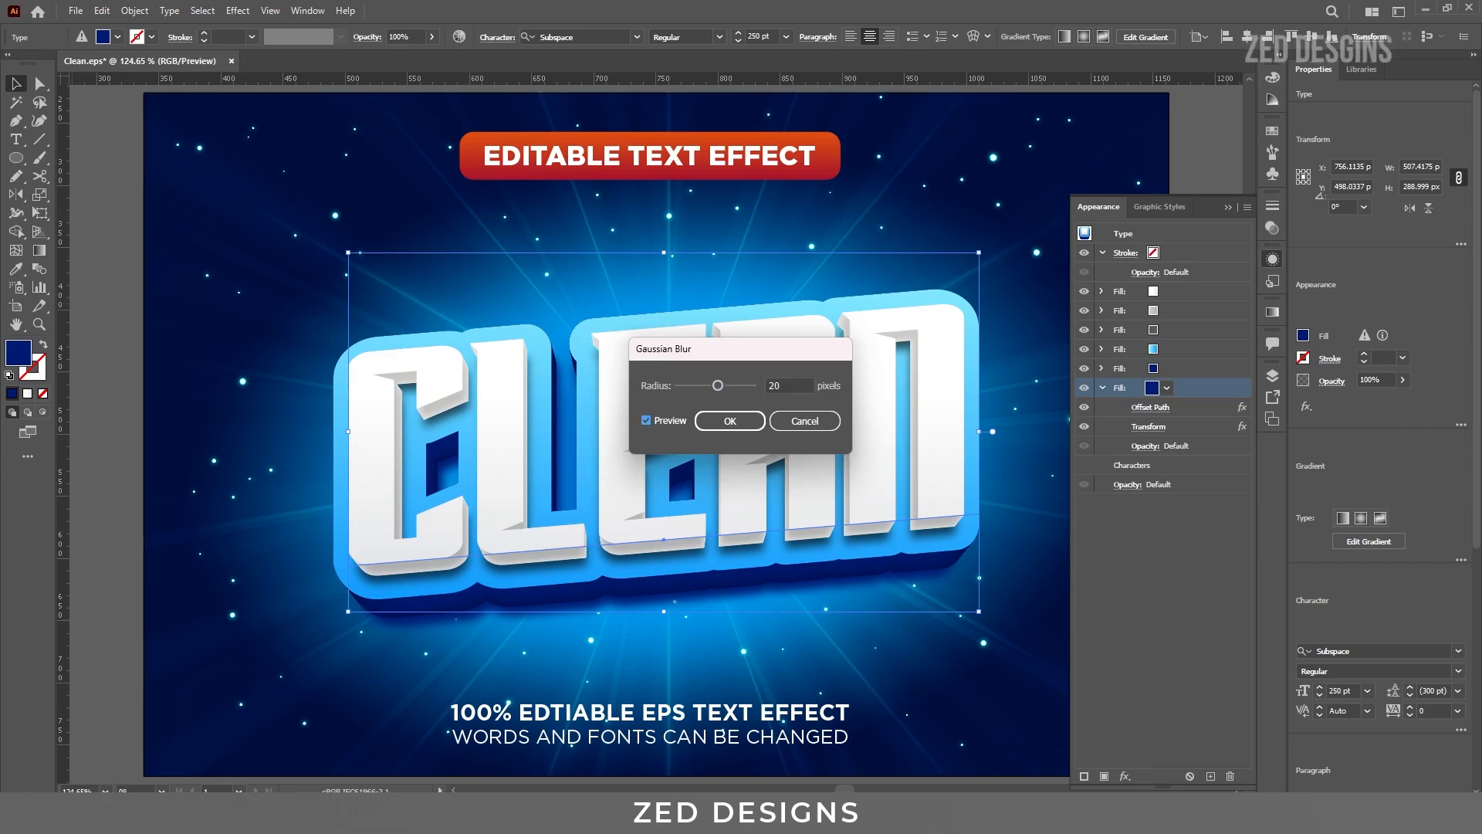
left_click(731, 422)
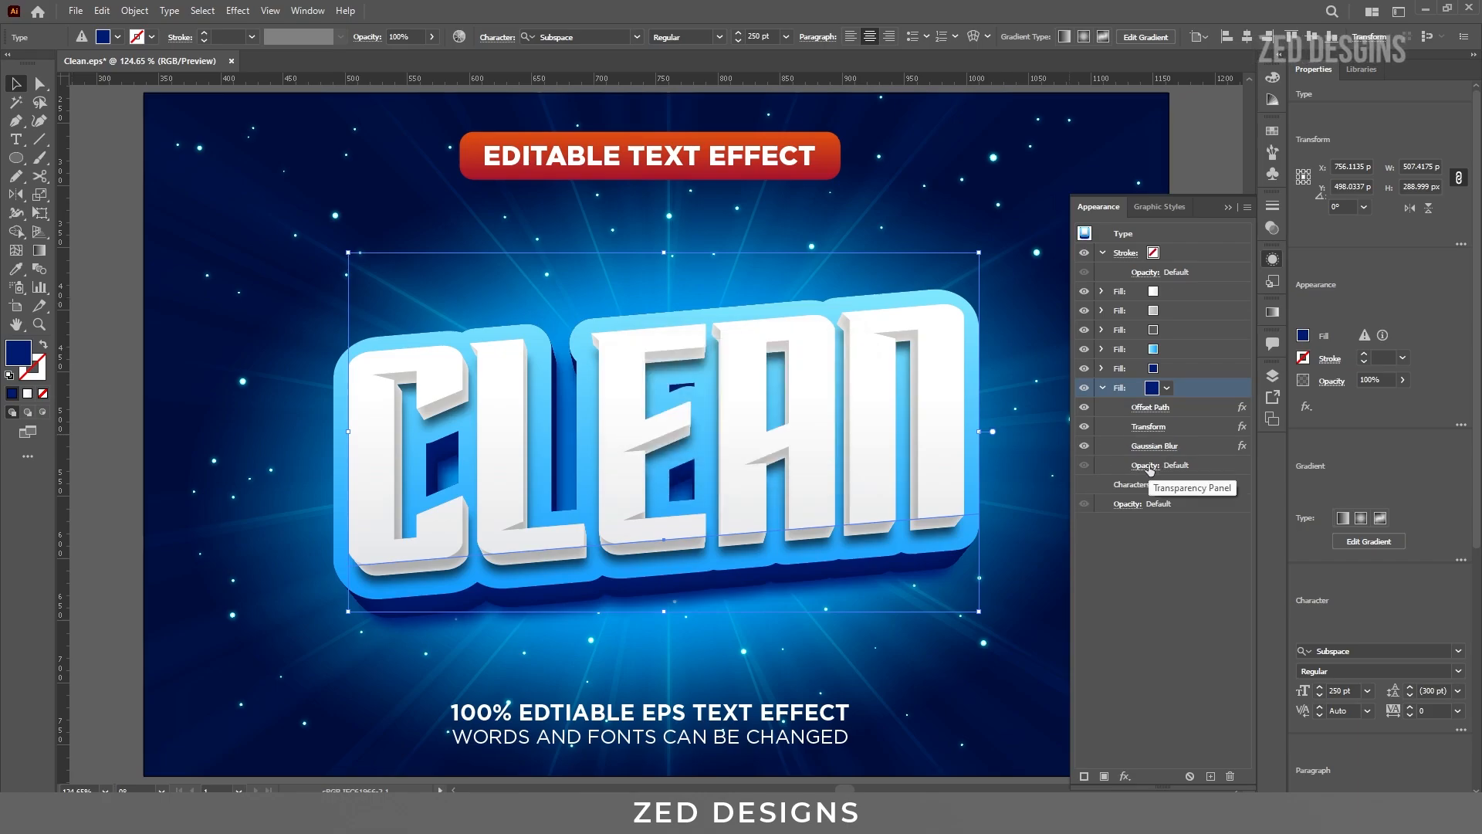
Step: Set the blurred navy fill's blending mode to Multiply
left_click(1147, 465)
left_click(1022, 498)
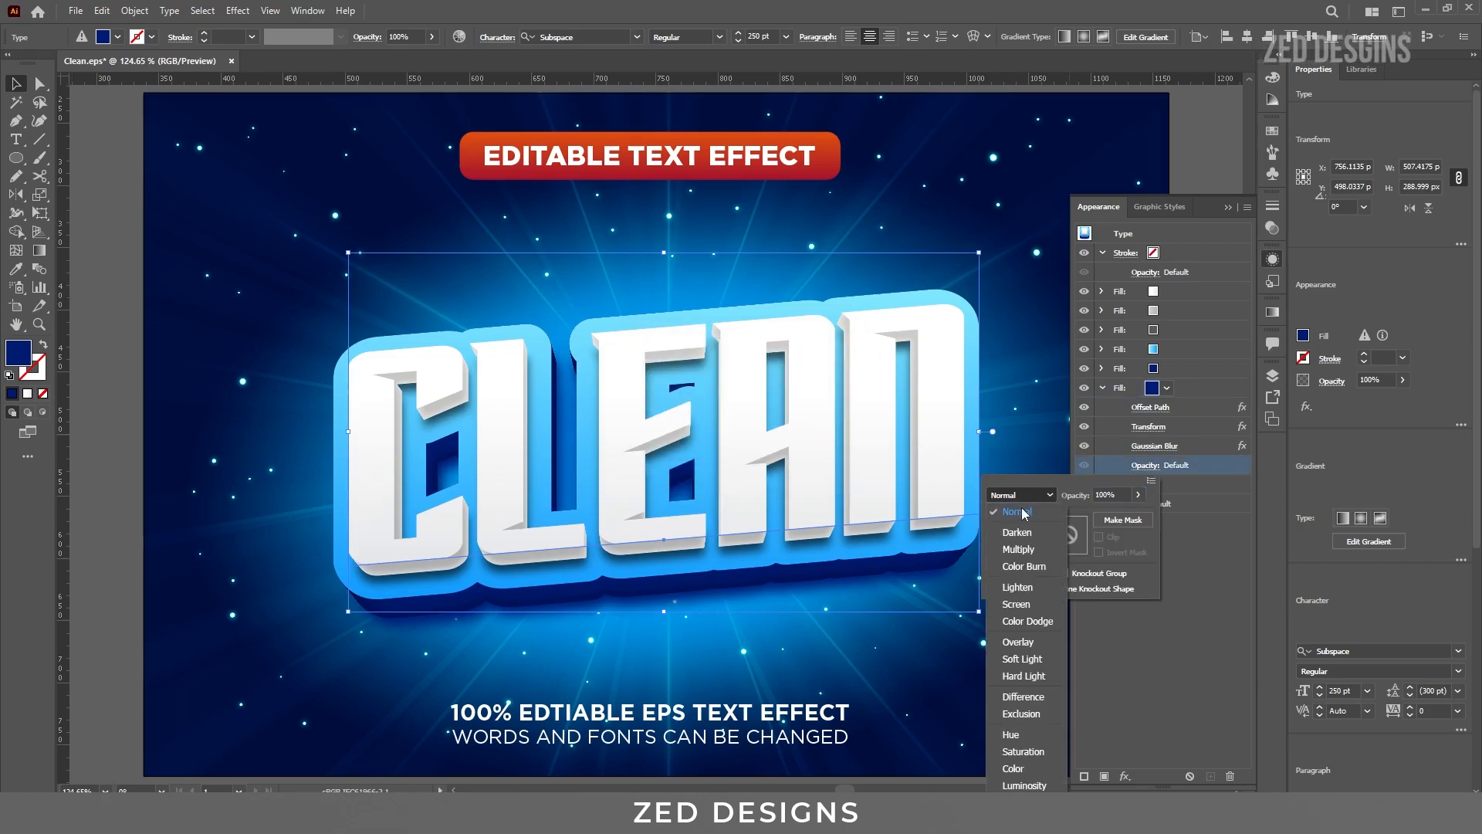
left_click(1022, 551)
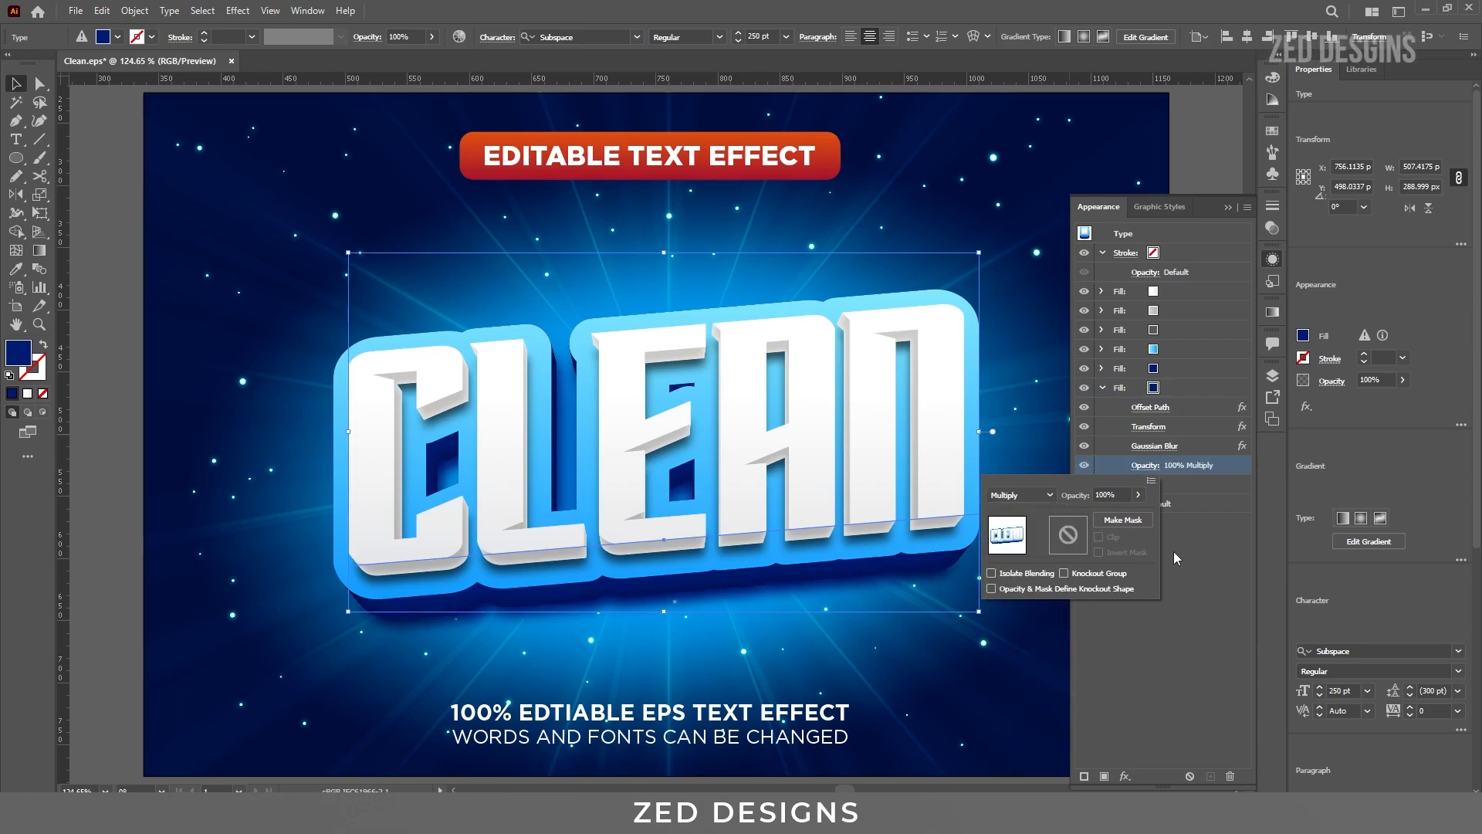
left_click(1193, 586)
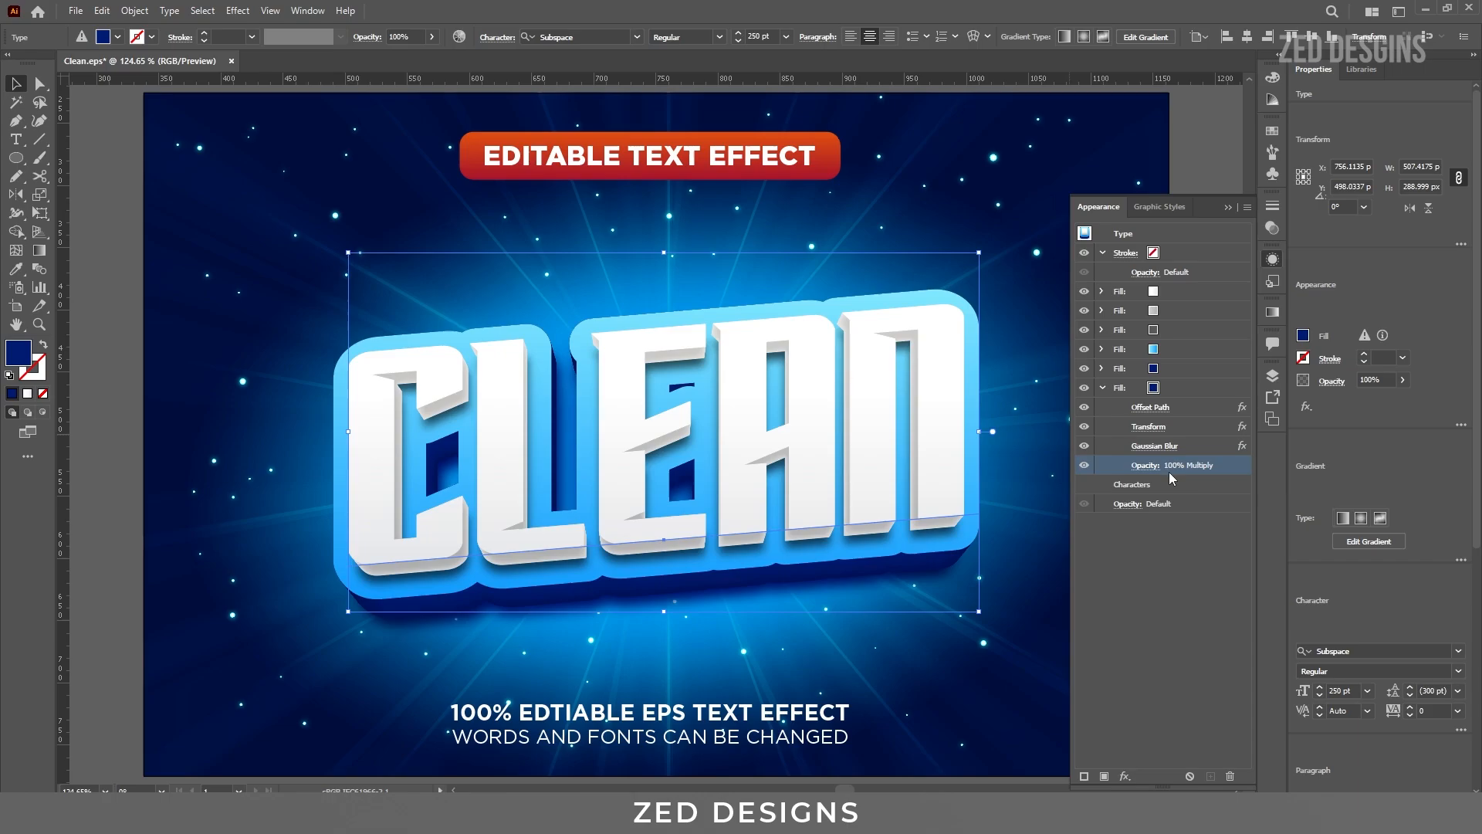
Step: Collapse and duplicate the blurred navy shadow fill, then expand the lower copy's effect list
left_click(1183, 392)
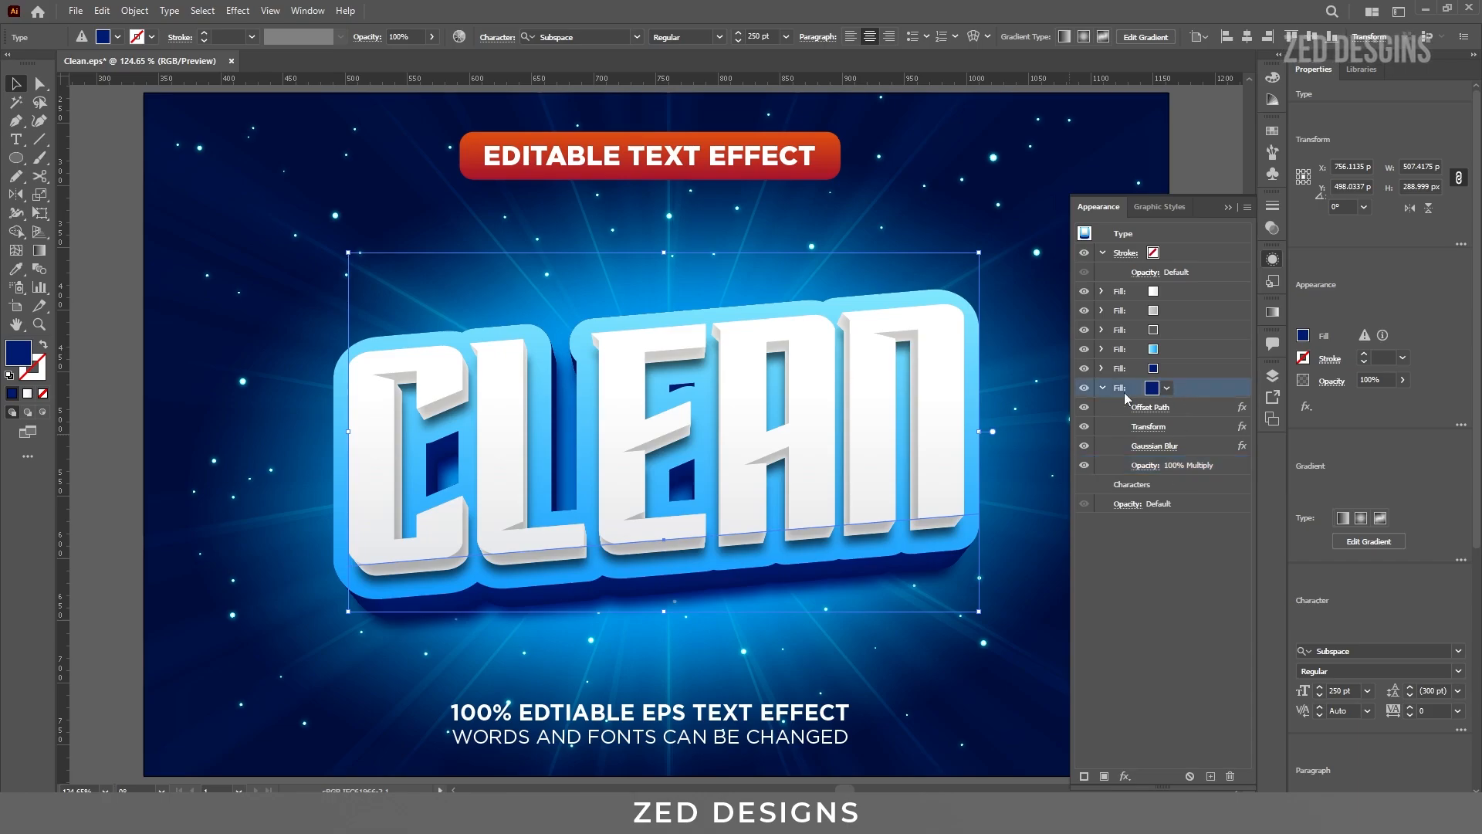
left_click(1102, 388)
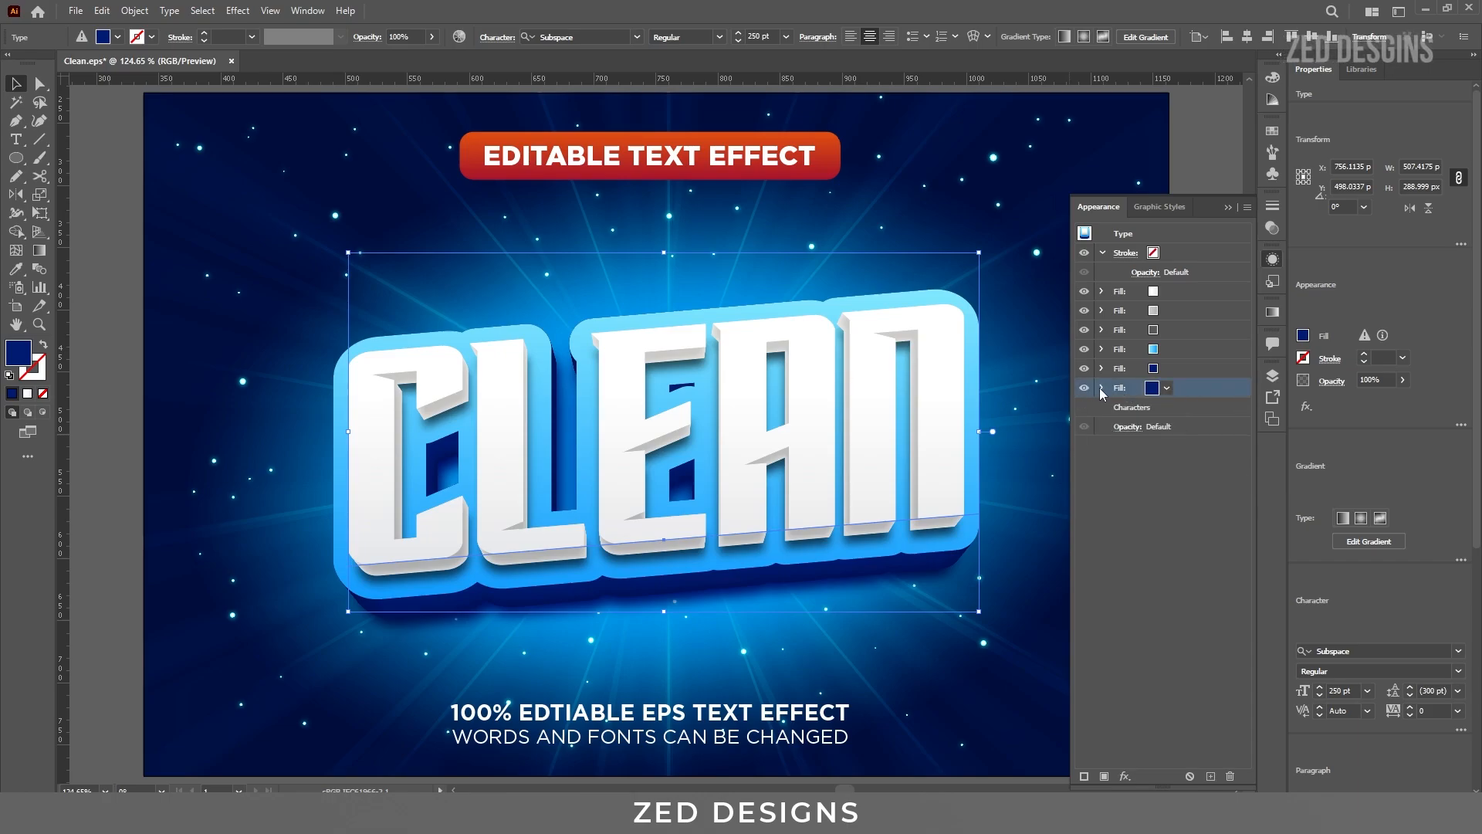
left_click(1212, 779)
left_click(1182, 408)
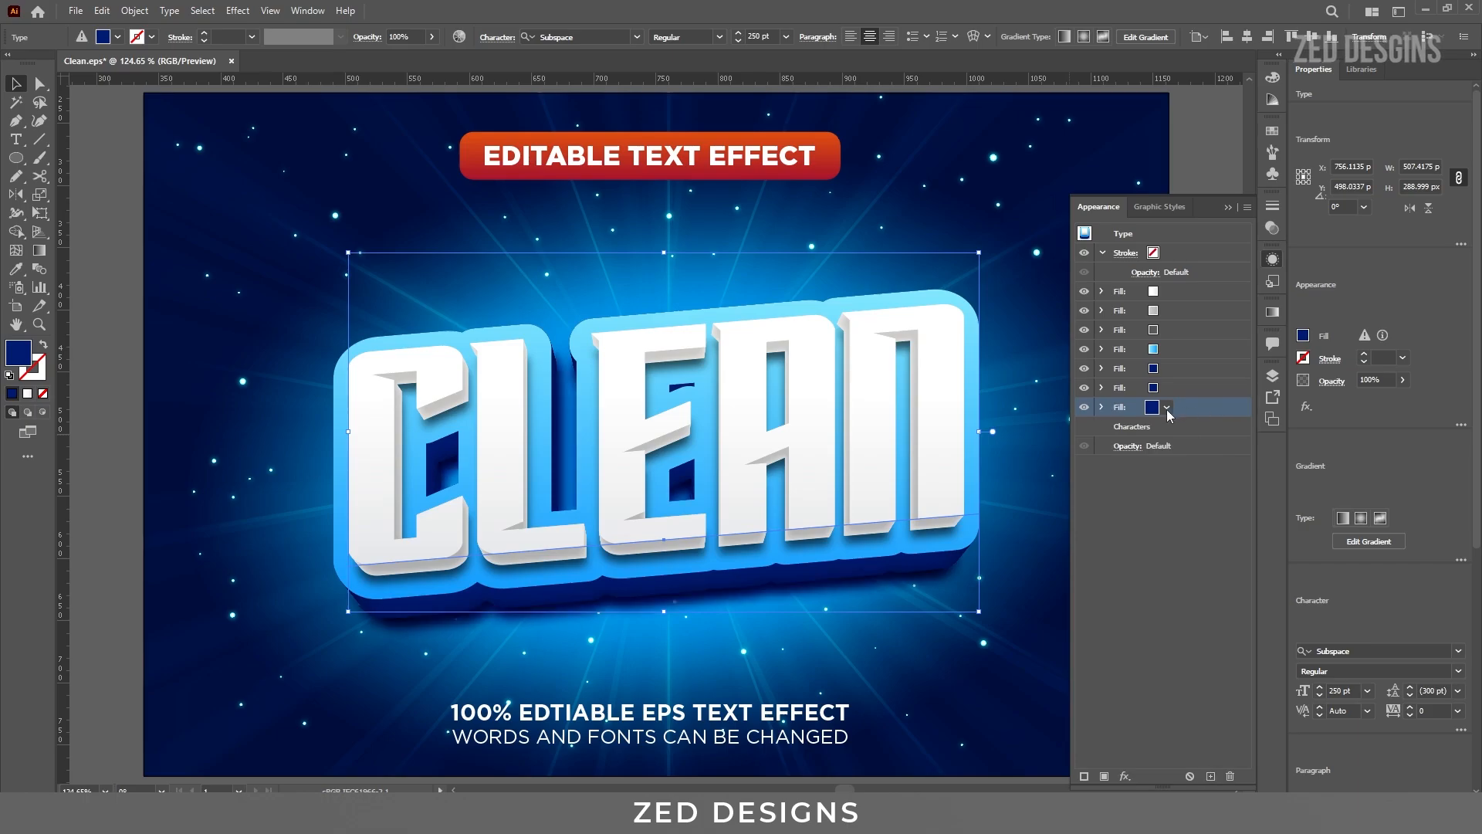
left_click(1103, 407)
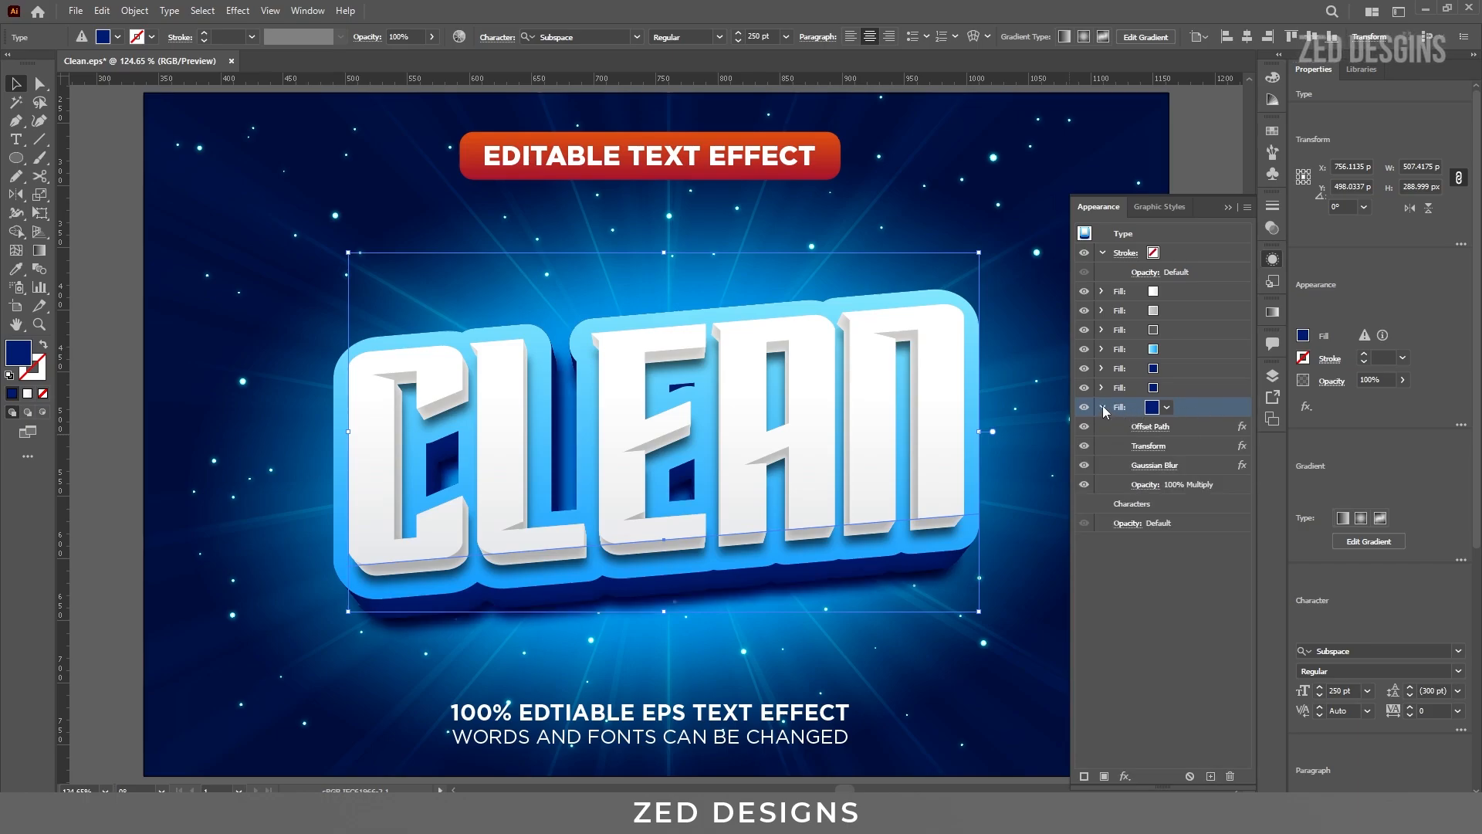
Step: Set the vertical move in the lower shadow copy's Transform effect to 40 px and apply it
left_click(1146, 447)
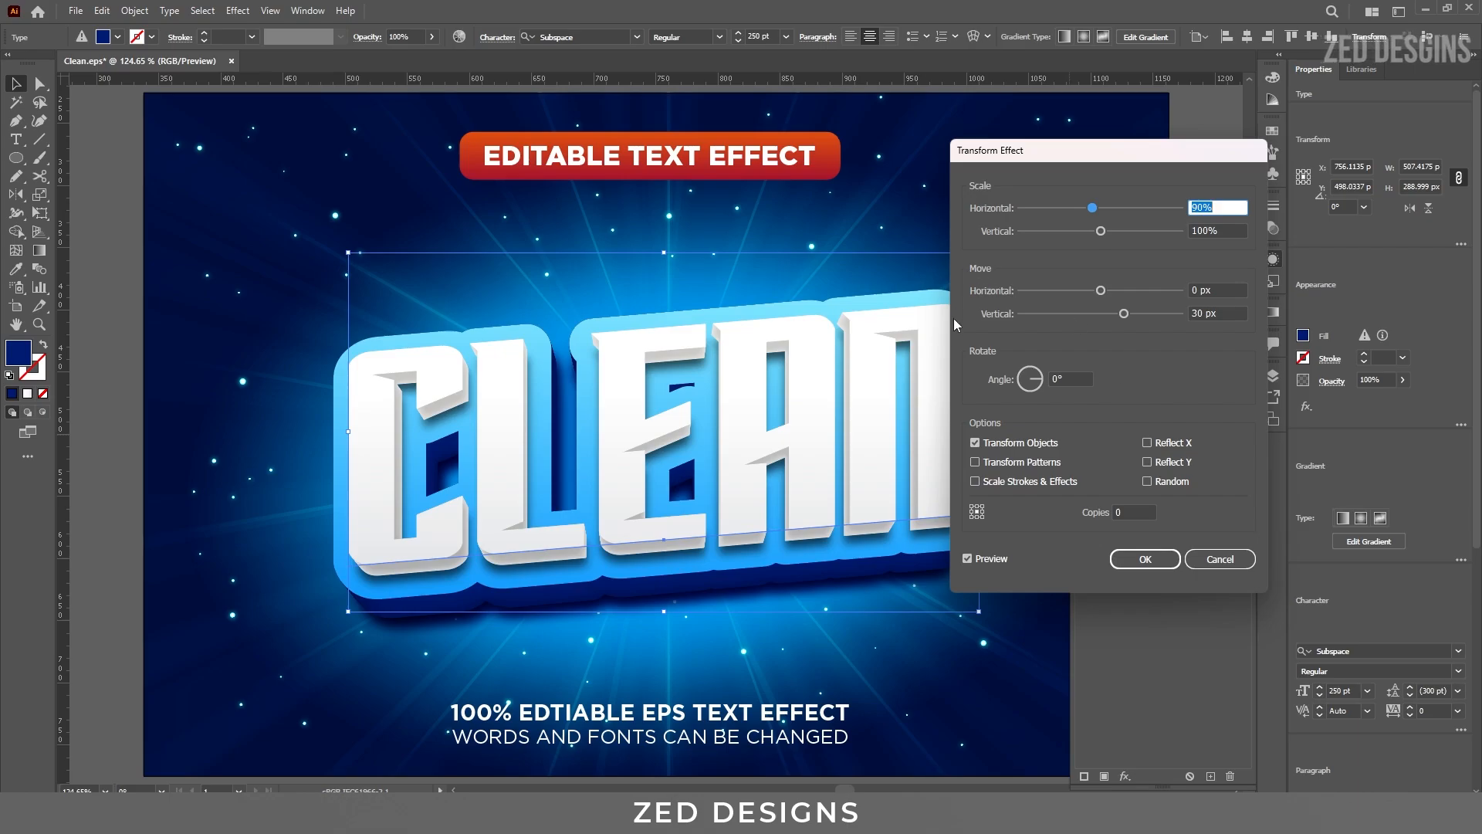
left_click(1241, 313)
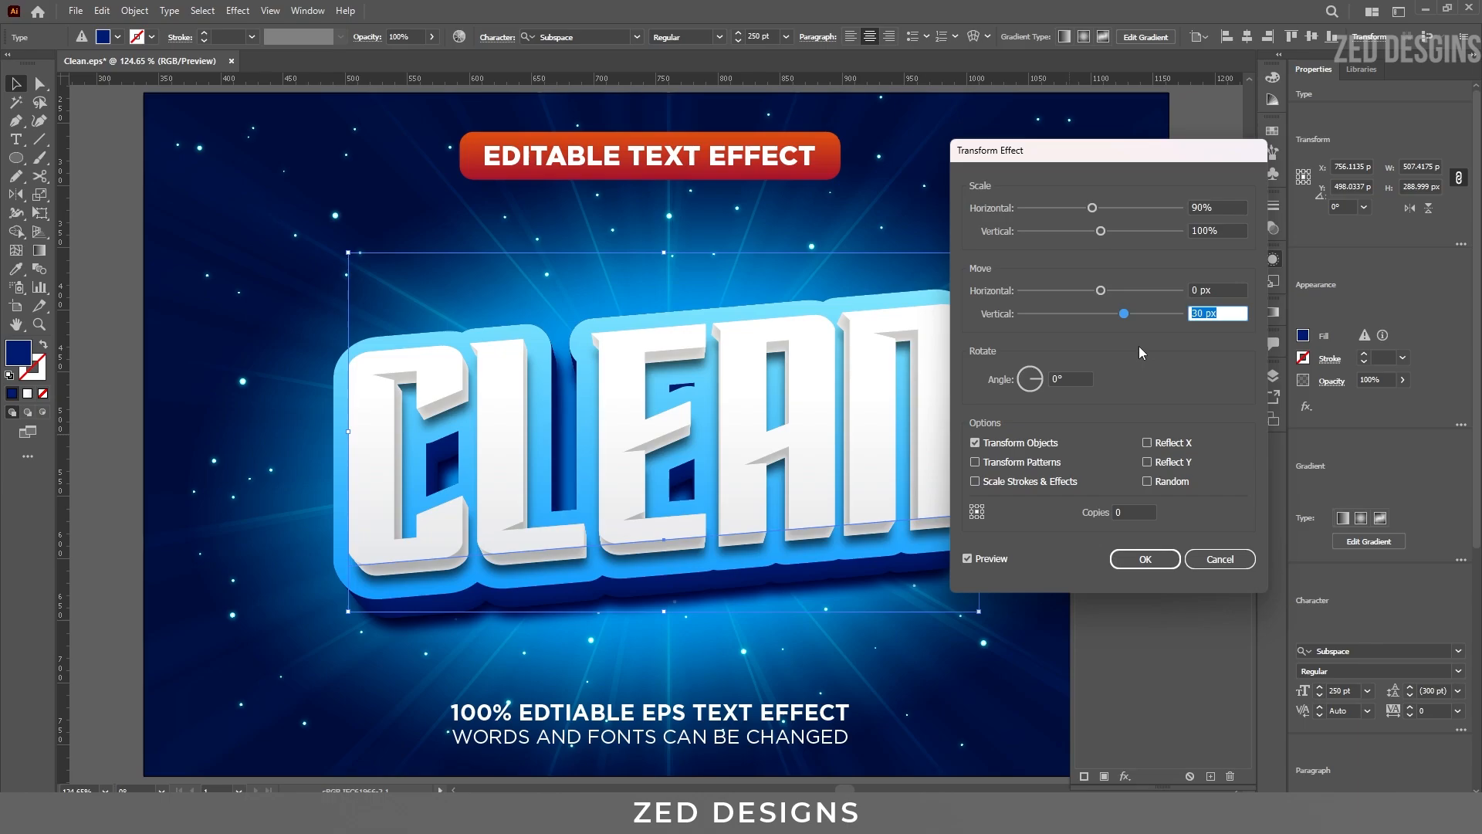
type("40")
key("Tab")
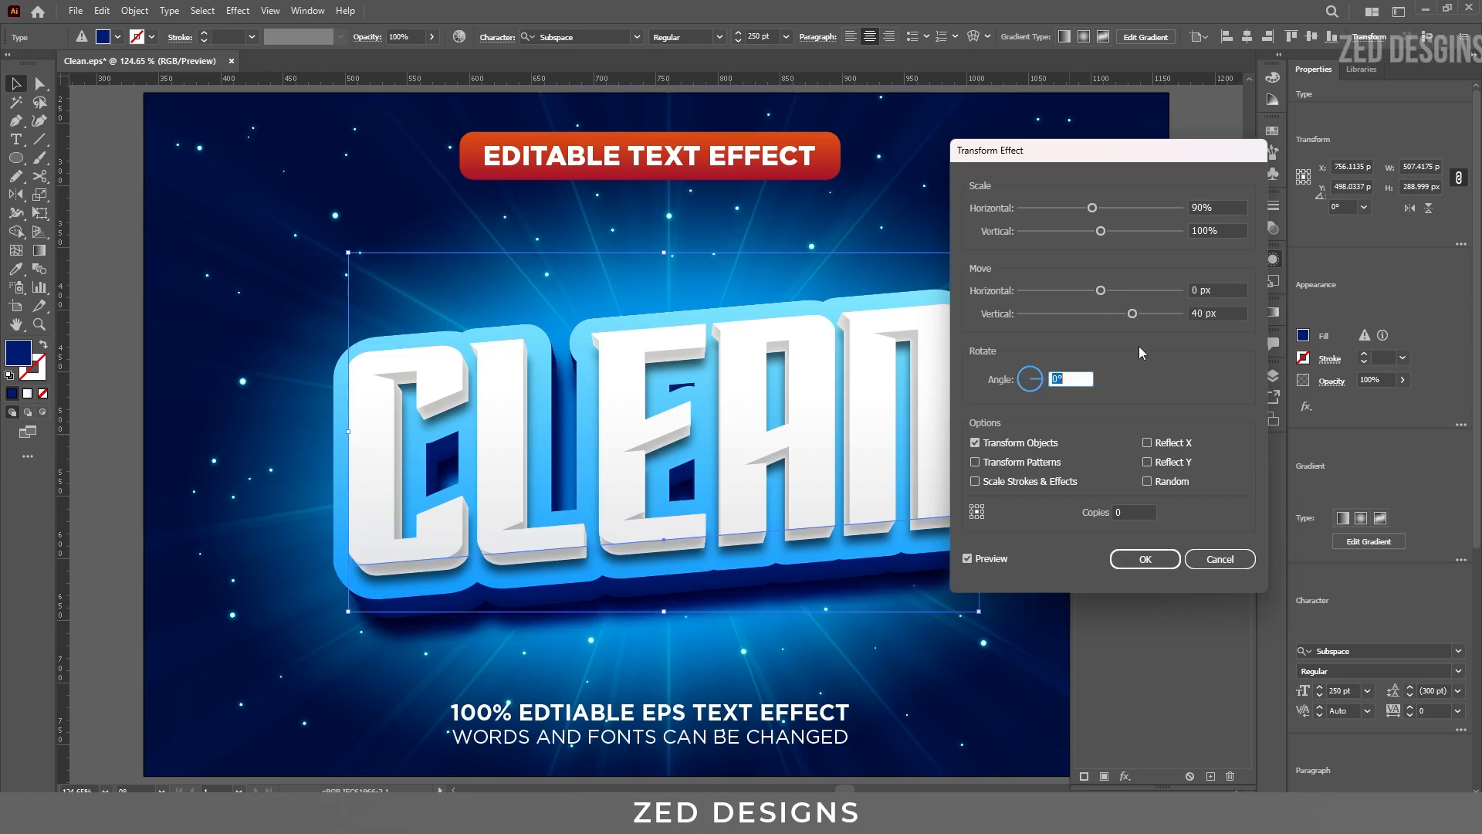
left_click(1147, 559)
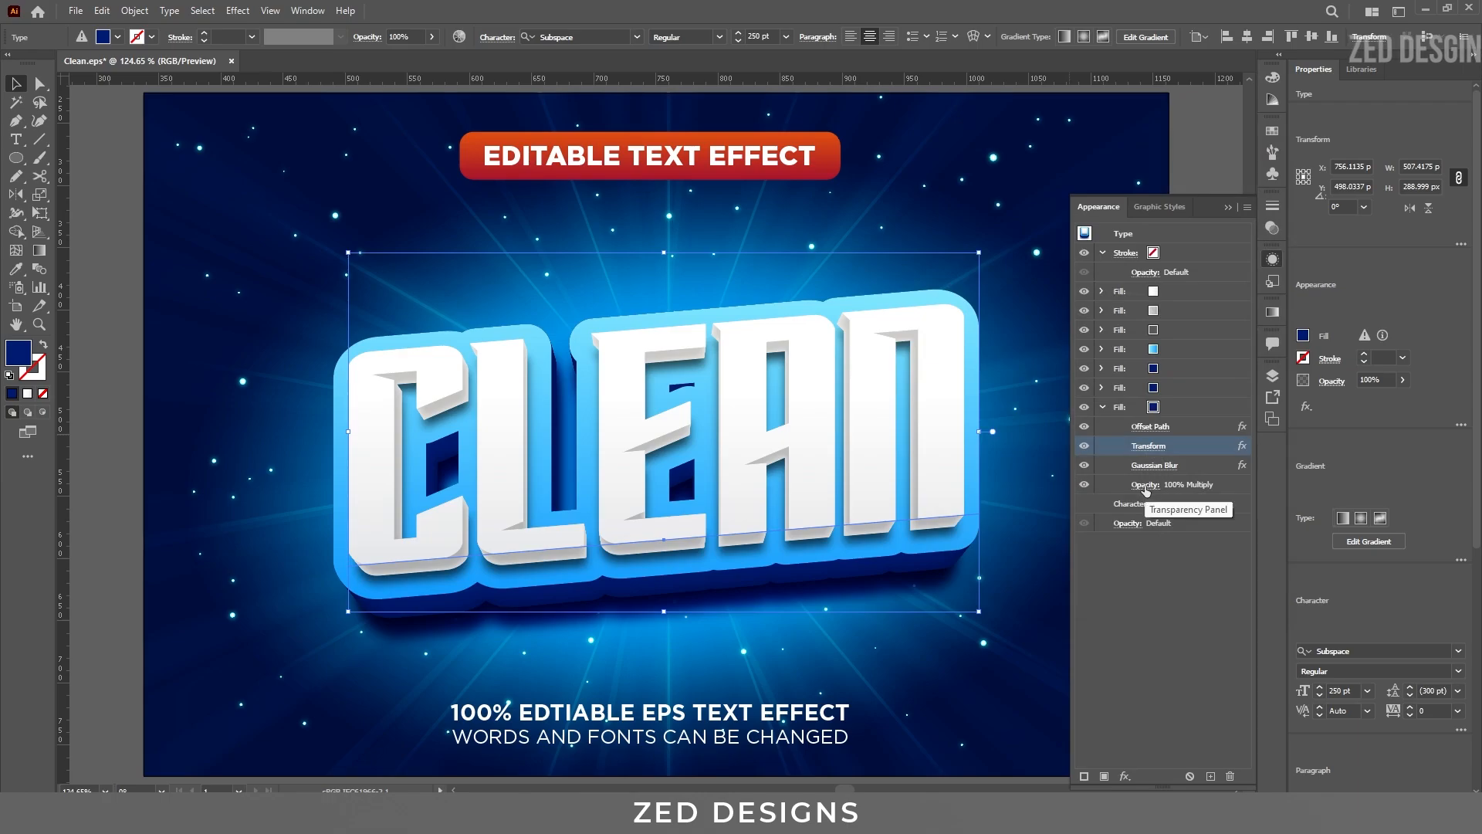
Step: Set the lower shadow copy's Gaussian Blur radius to 50 pixels and apply it
left_click(1154, 466)
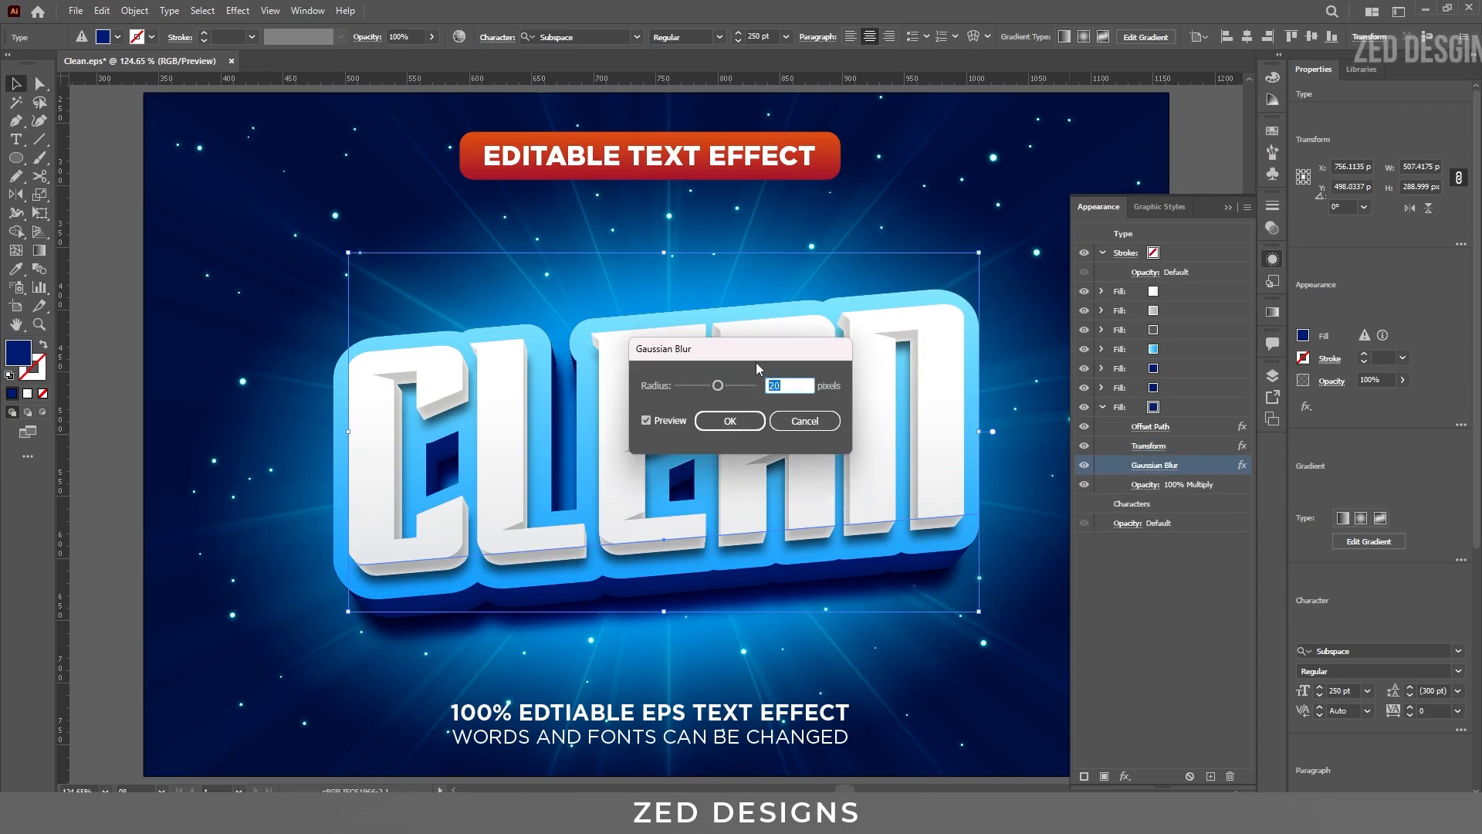
type("50")
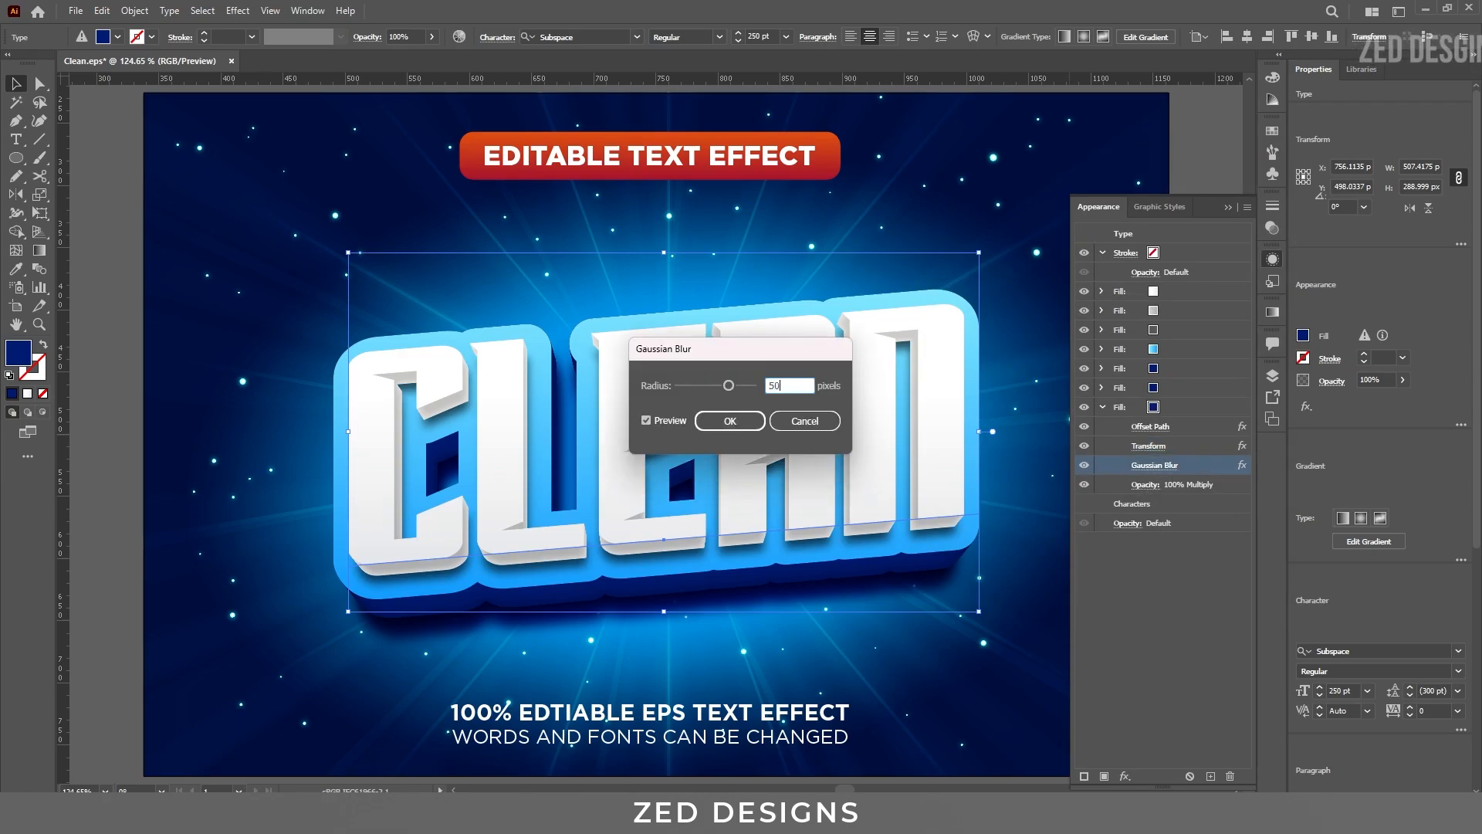
key("Tab")
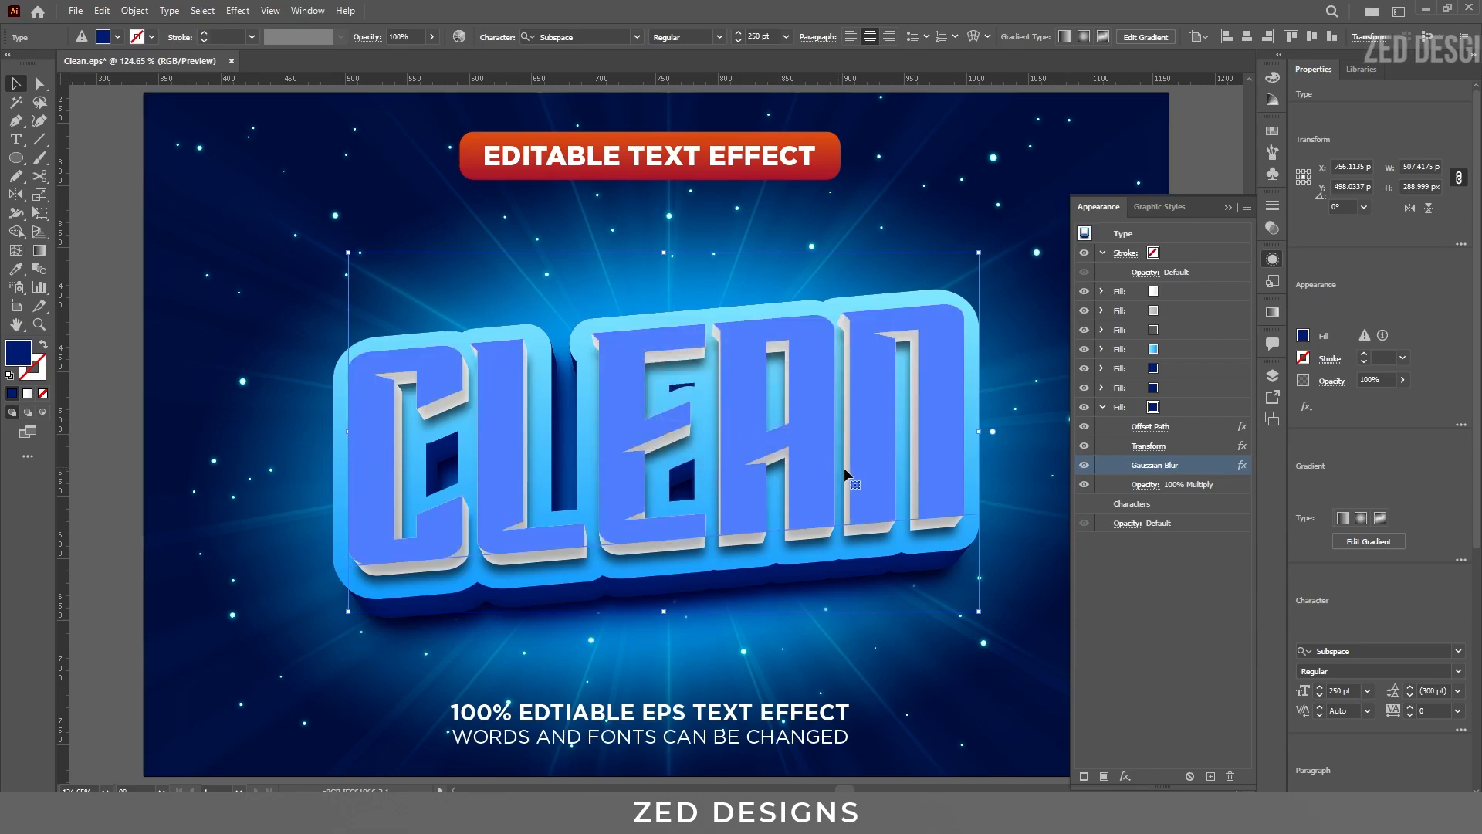
Step: Reduce the lower shadow copy's opacity to 80%
left_click(1145, 485)
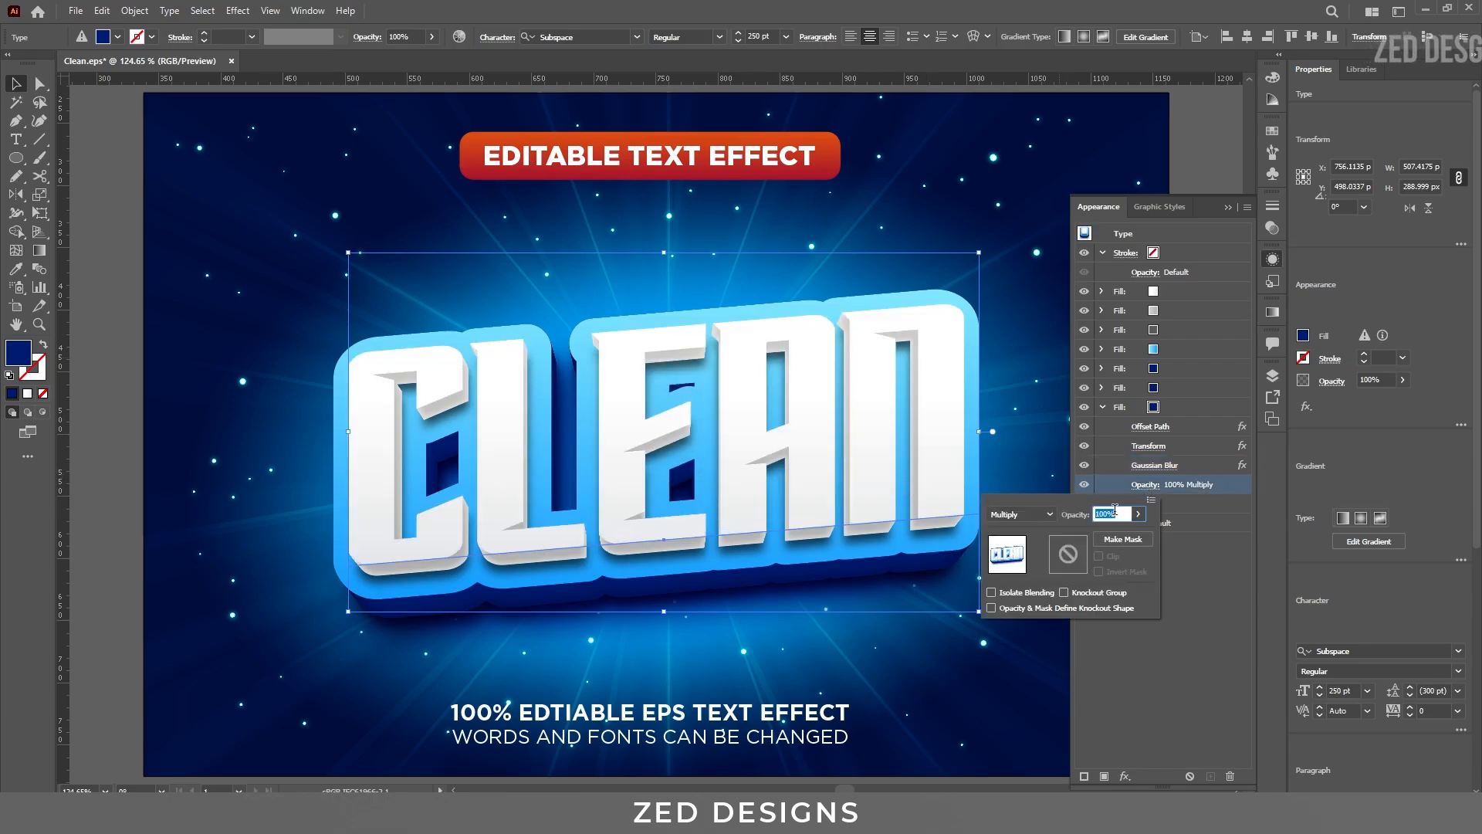
type("80")
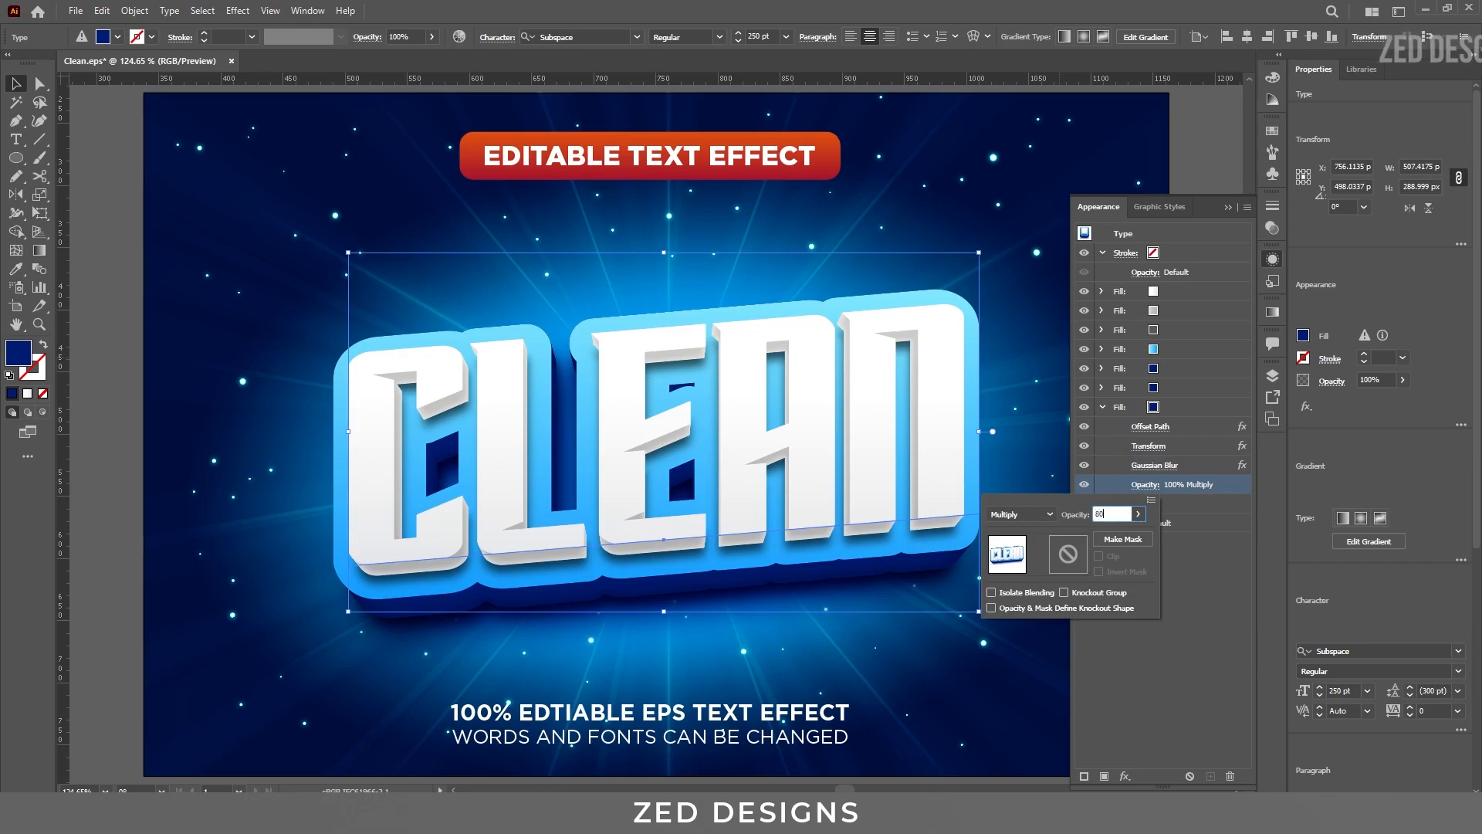
key("Return")
Step: Select the lowest navy shadow fill with the 80% opacity and duplicate it
left_click(1219, 407)
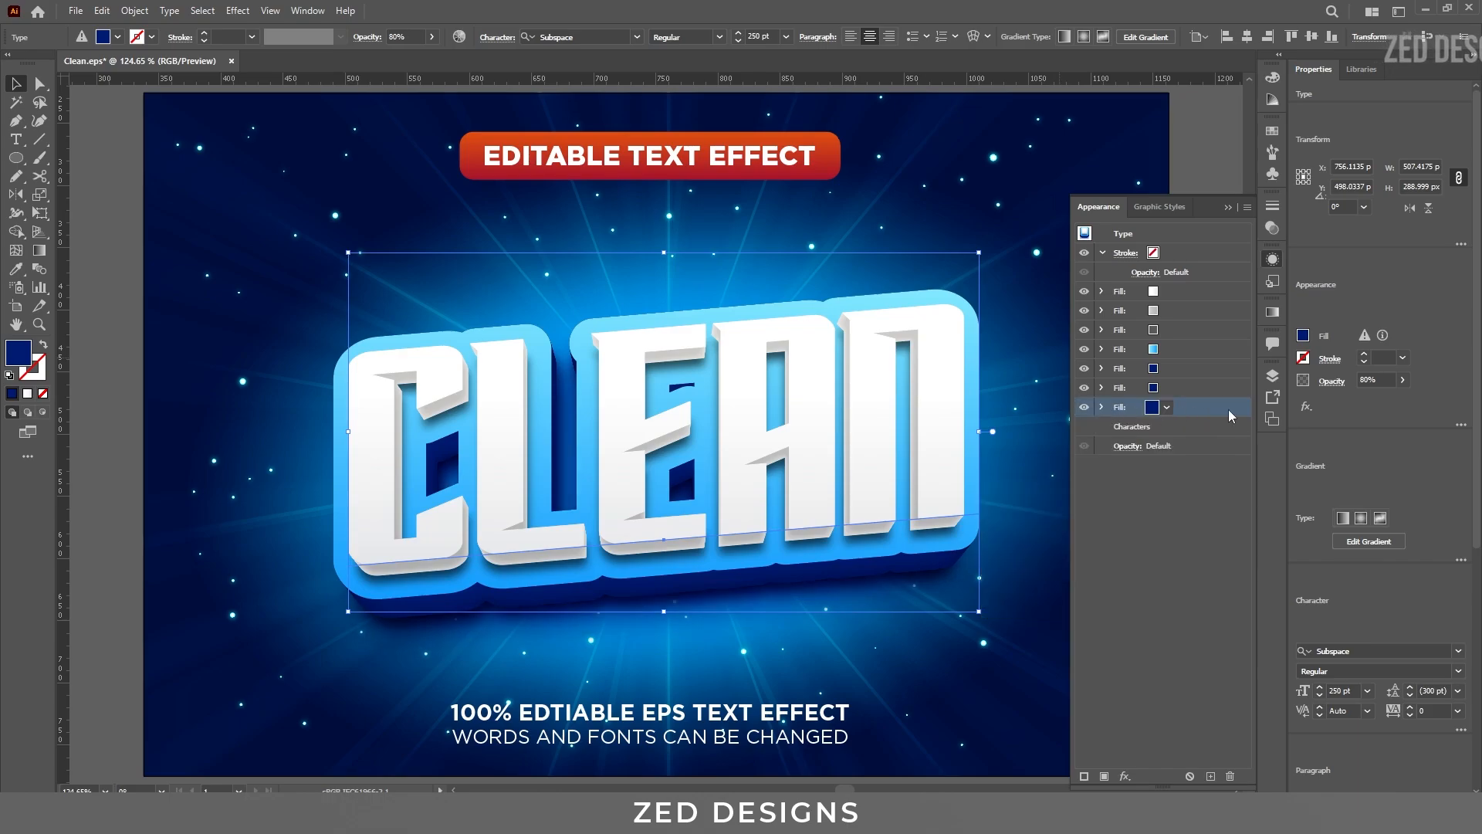
left_click(1212, 776)
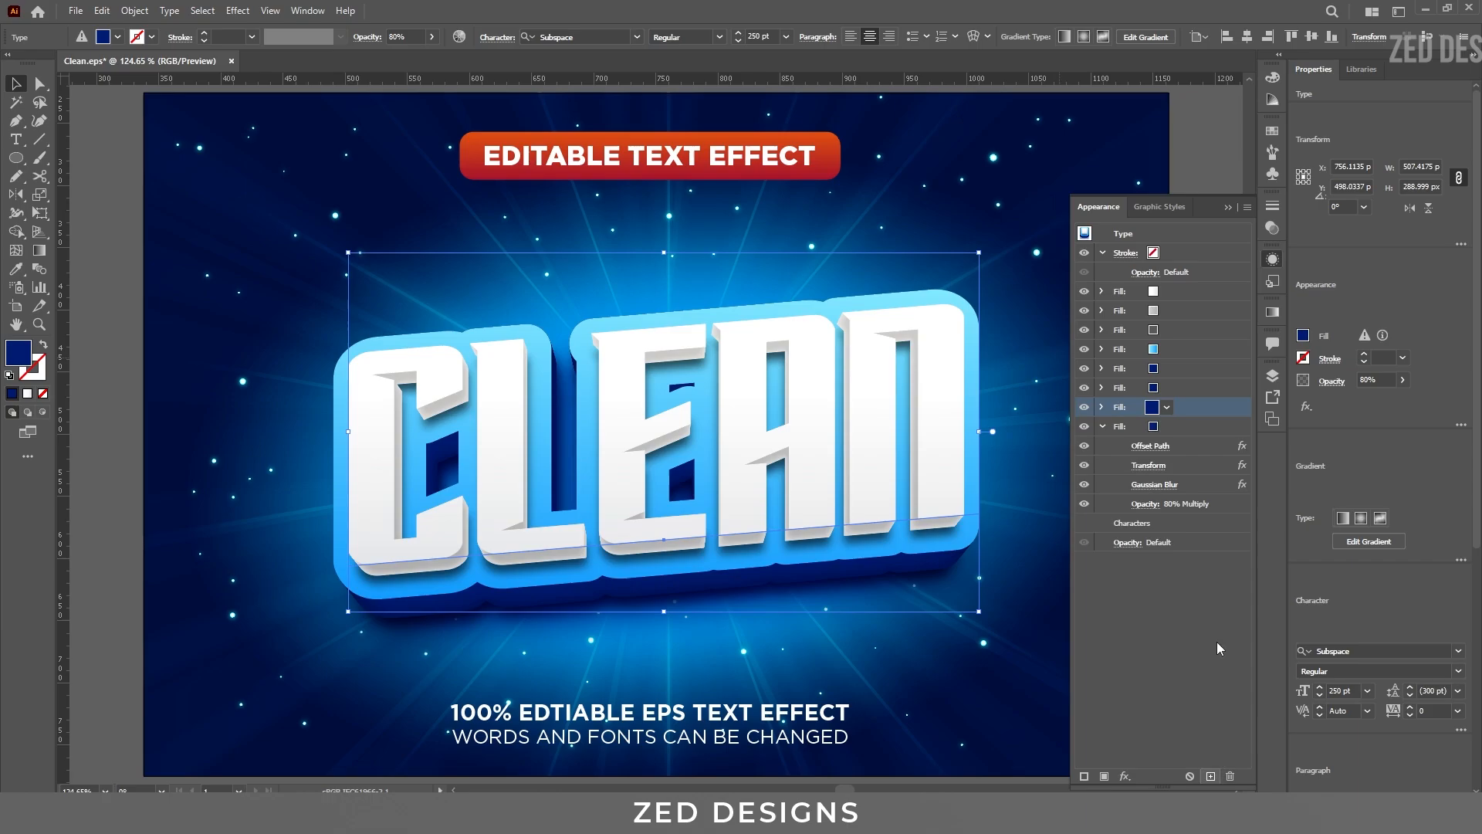
Step: Set the vertical move to 50 px in the Transform effect of the lowest navy shadow fill and apply it
left_click(1175, 428)
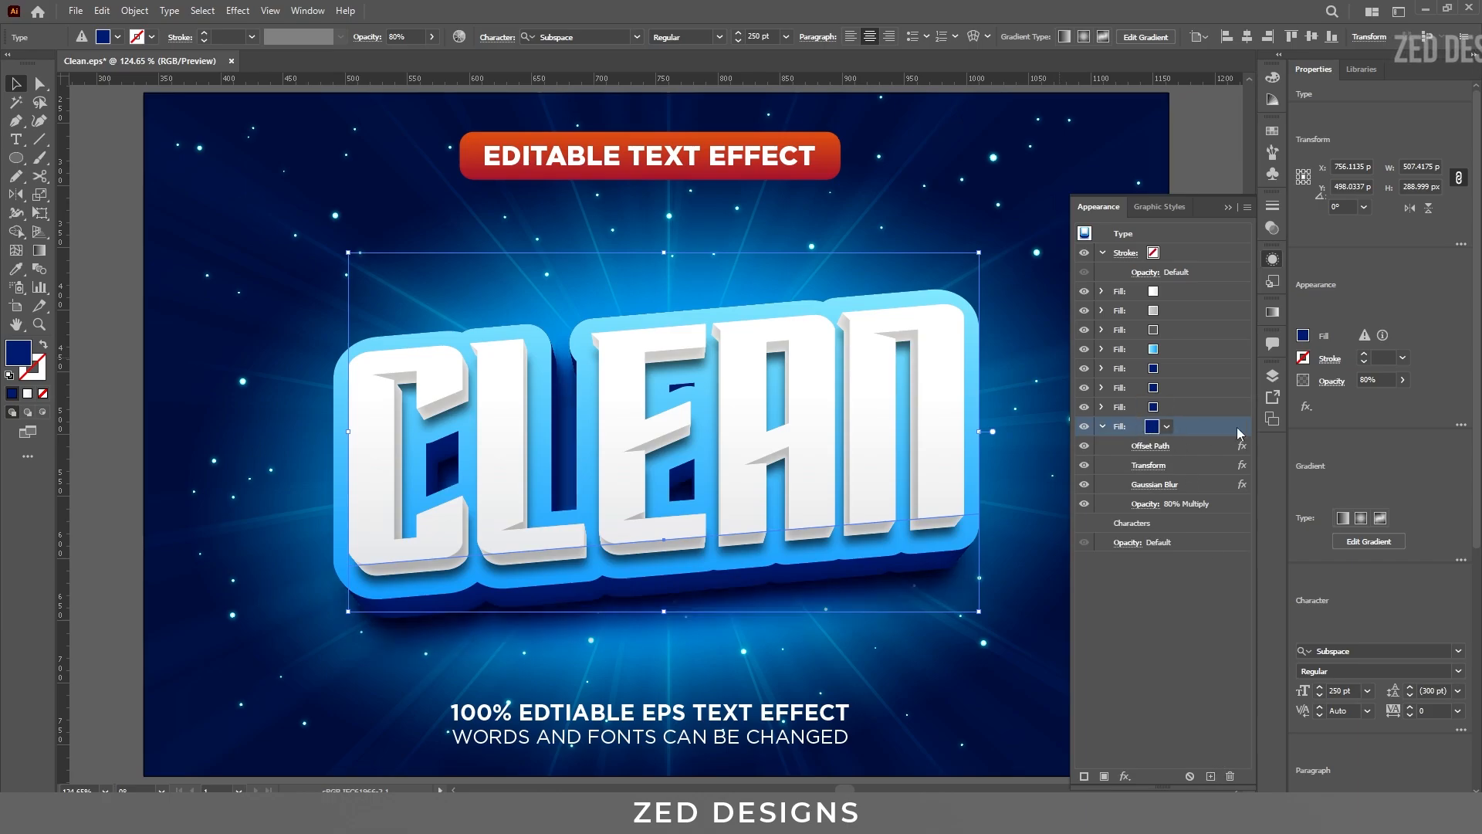
left_click(1149, 466)
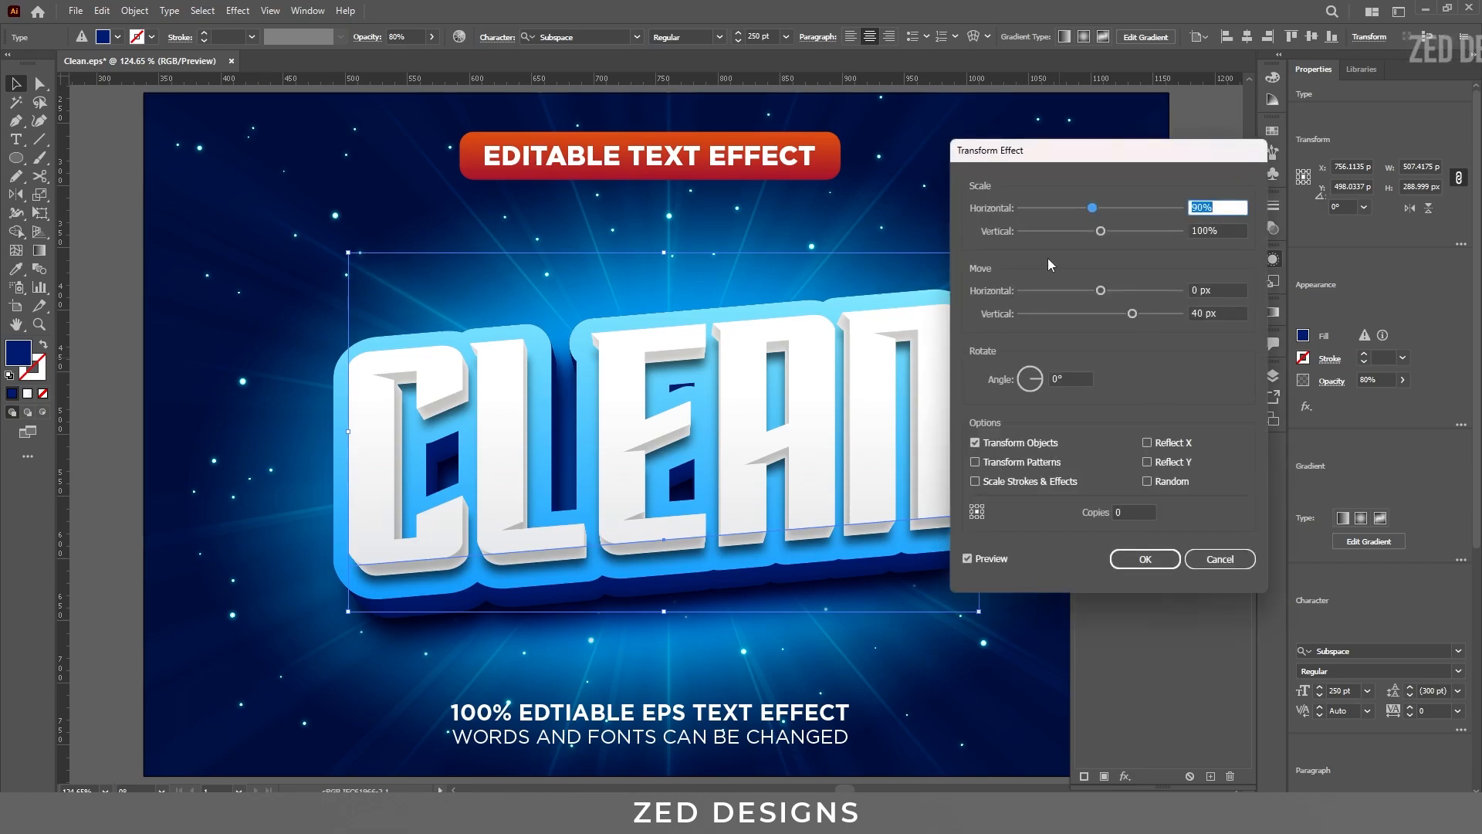
left_click(1232, 313)
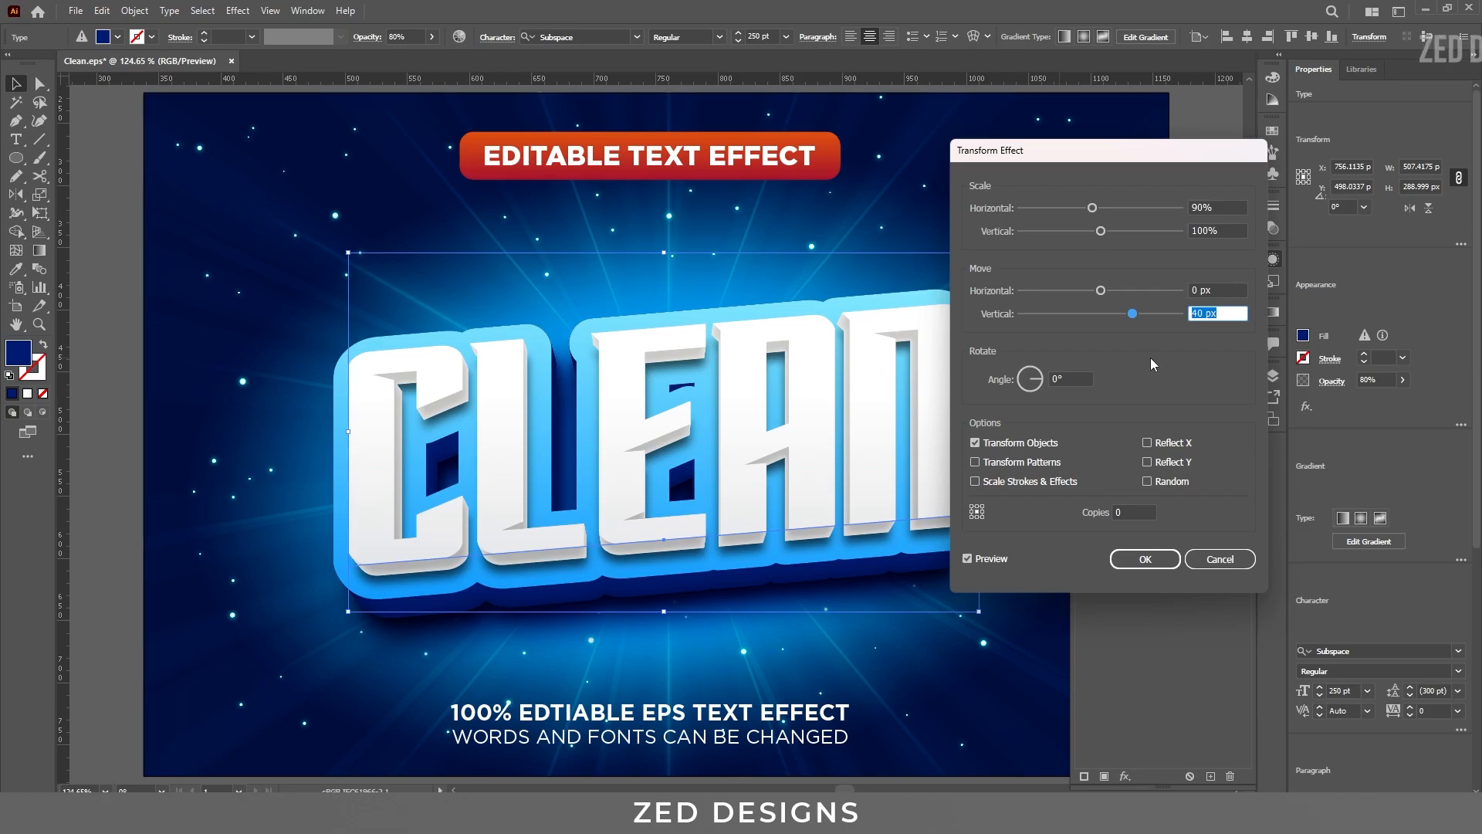
type("50")
key("Tab")
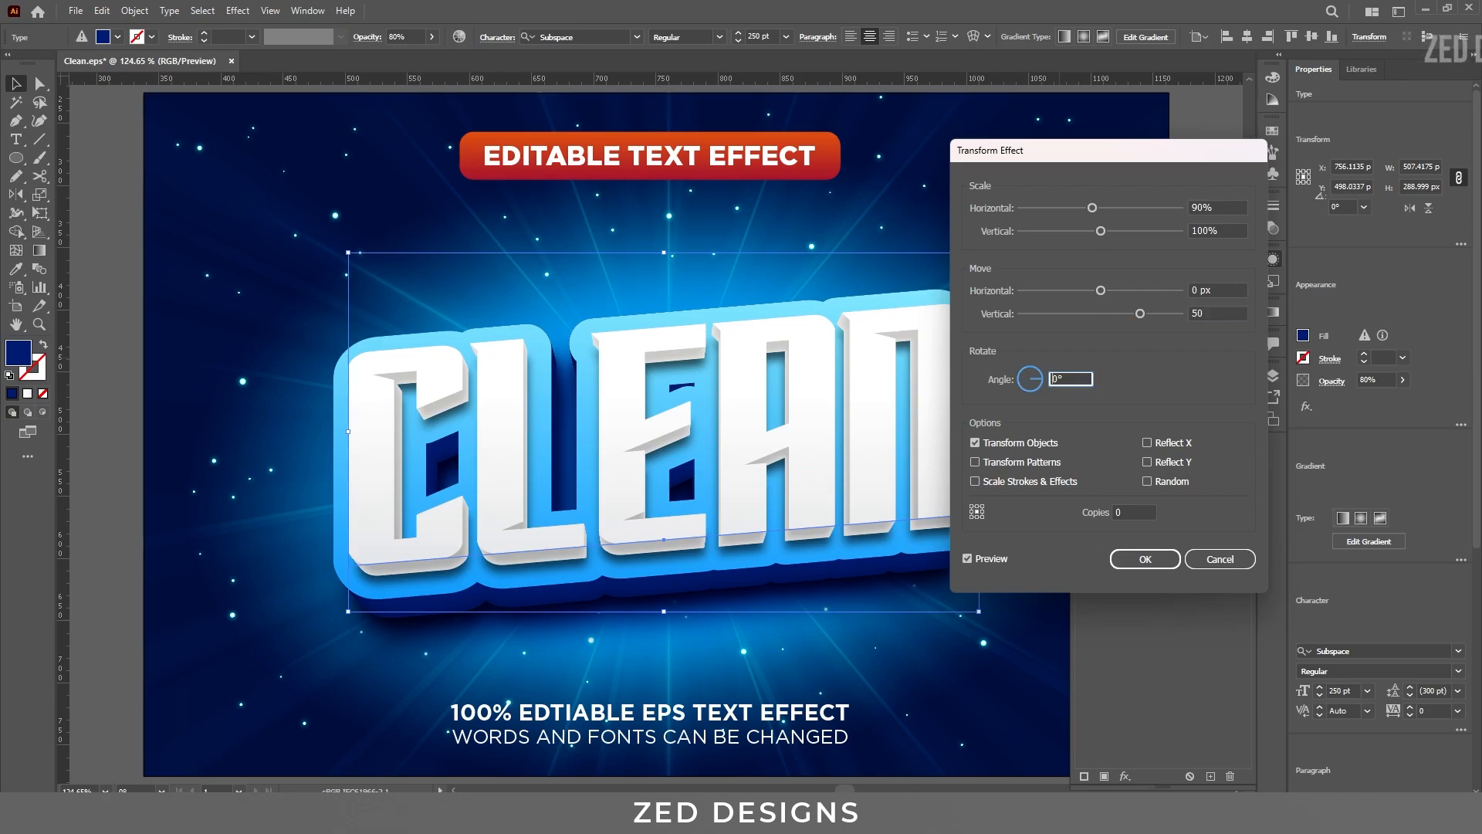
left_click(1143, 559)
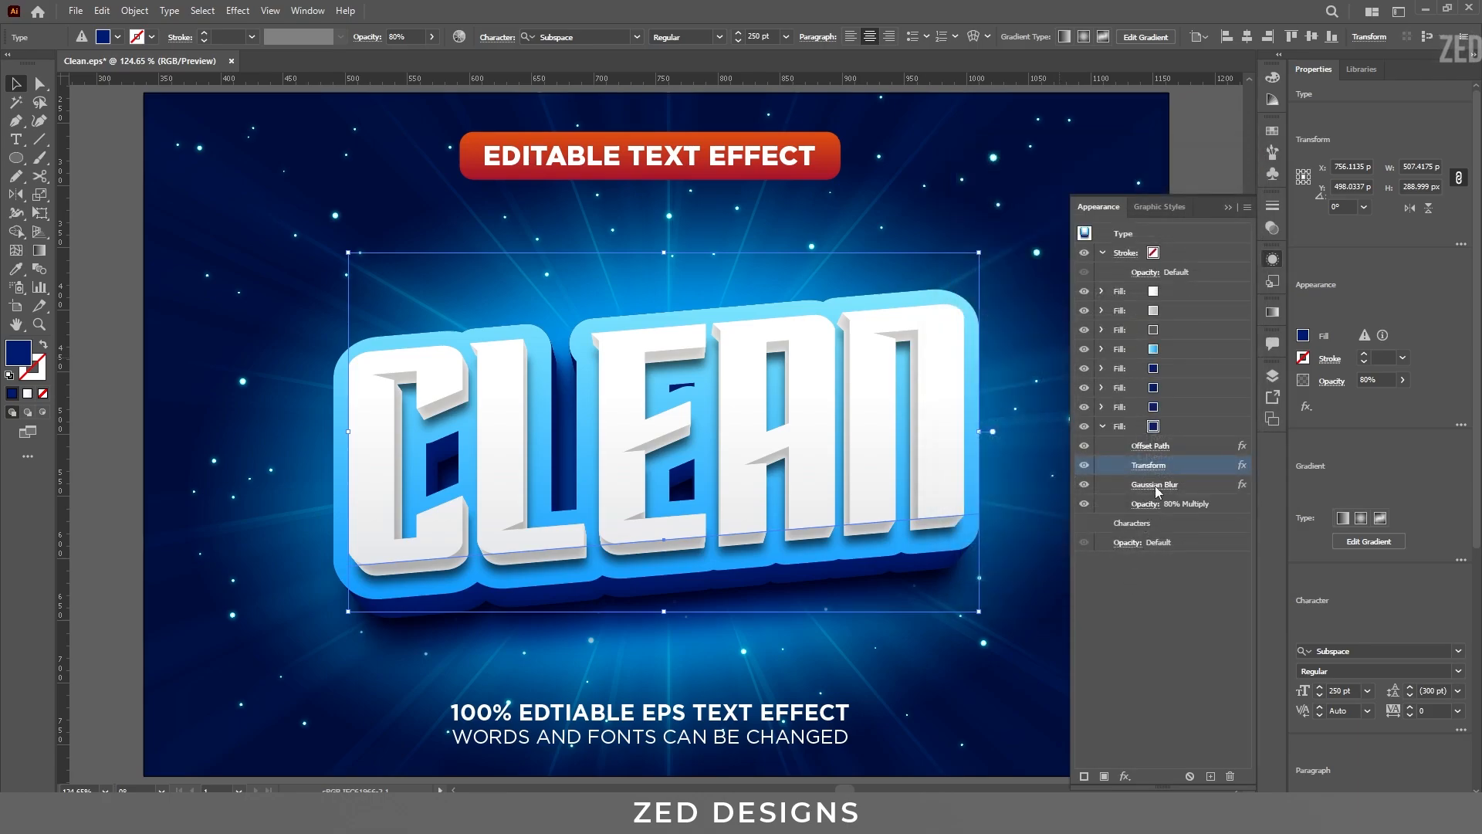
Step: Increase the Gaussian Blur radius of the lowest navy shadow fill to 65 pixels and apply it
left_click(1155, 485)
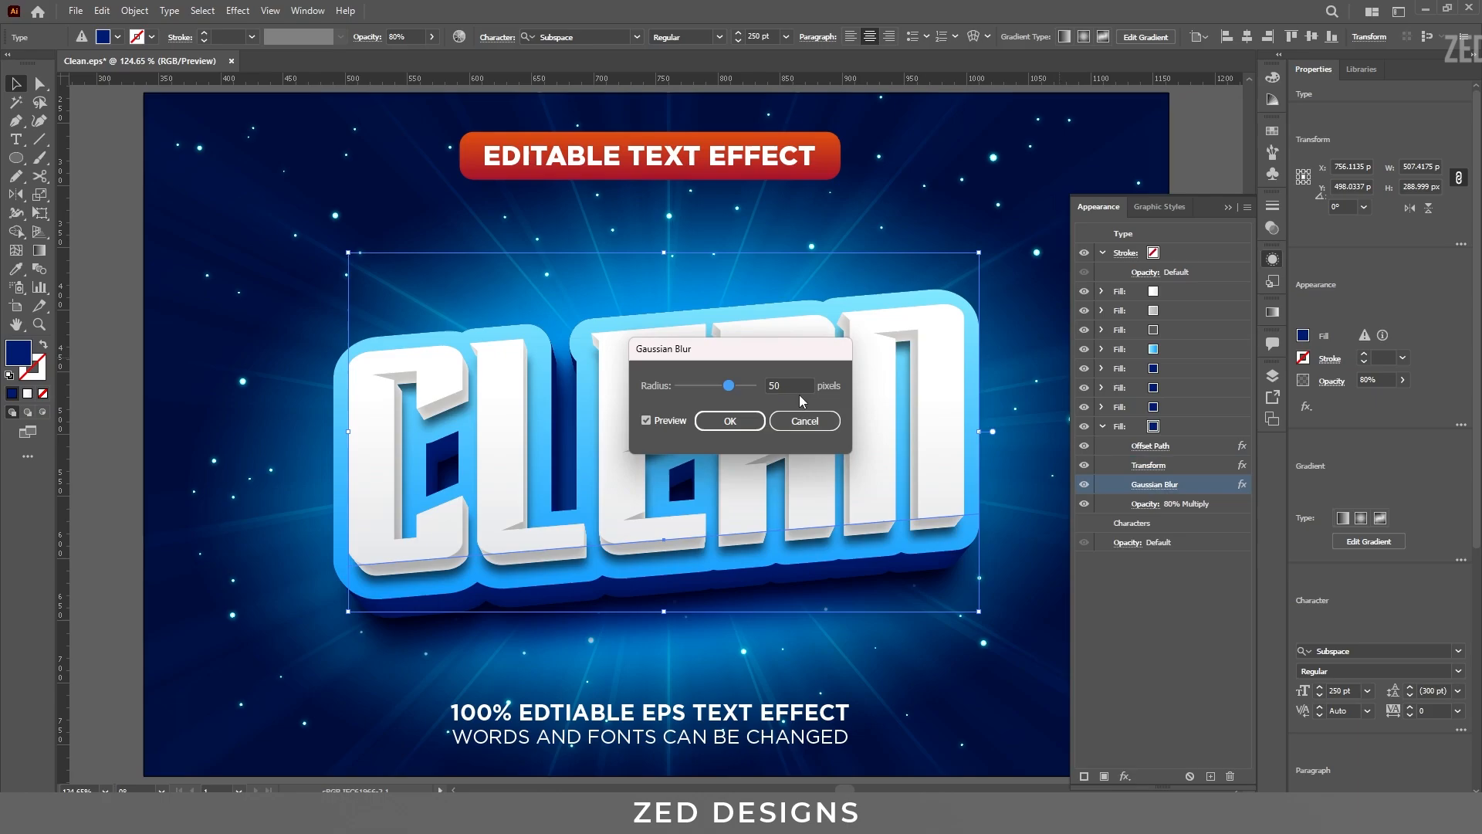
mouse_move(735, 388)
left_mouse_down()
mouse_move(705, 386)
mouse_move(740, 387)
left_mouse_up()
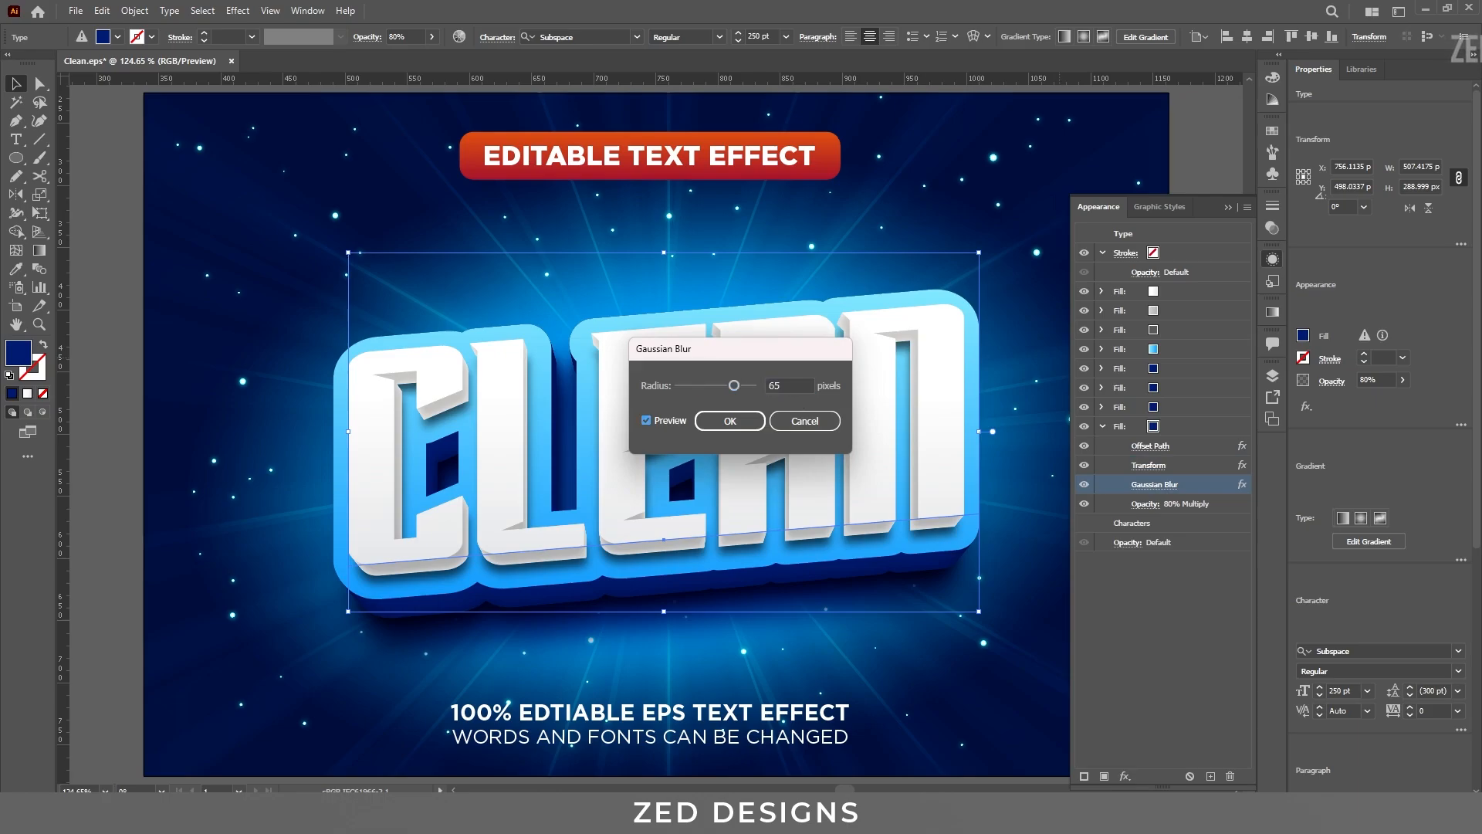
left_click(729, 421)
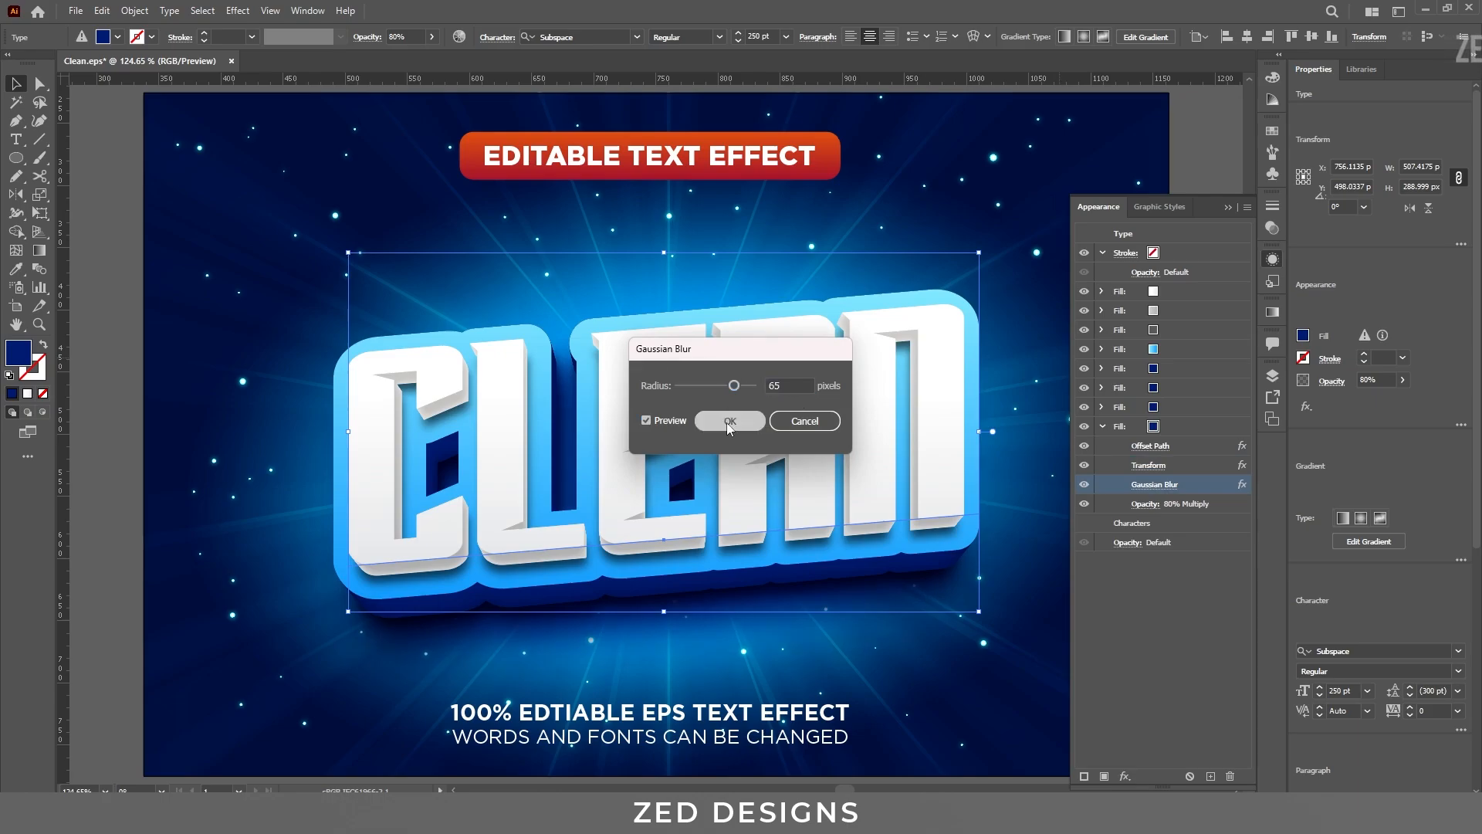
Step: Reduce the lowest navy shadow fill's opacity to 50%, collapse the appearance settings and deselect the CLEAN text
left_click(1146, 505)
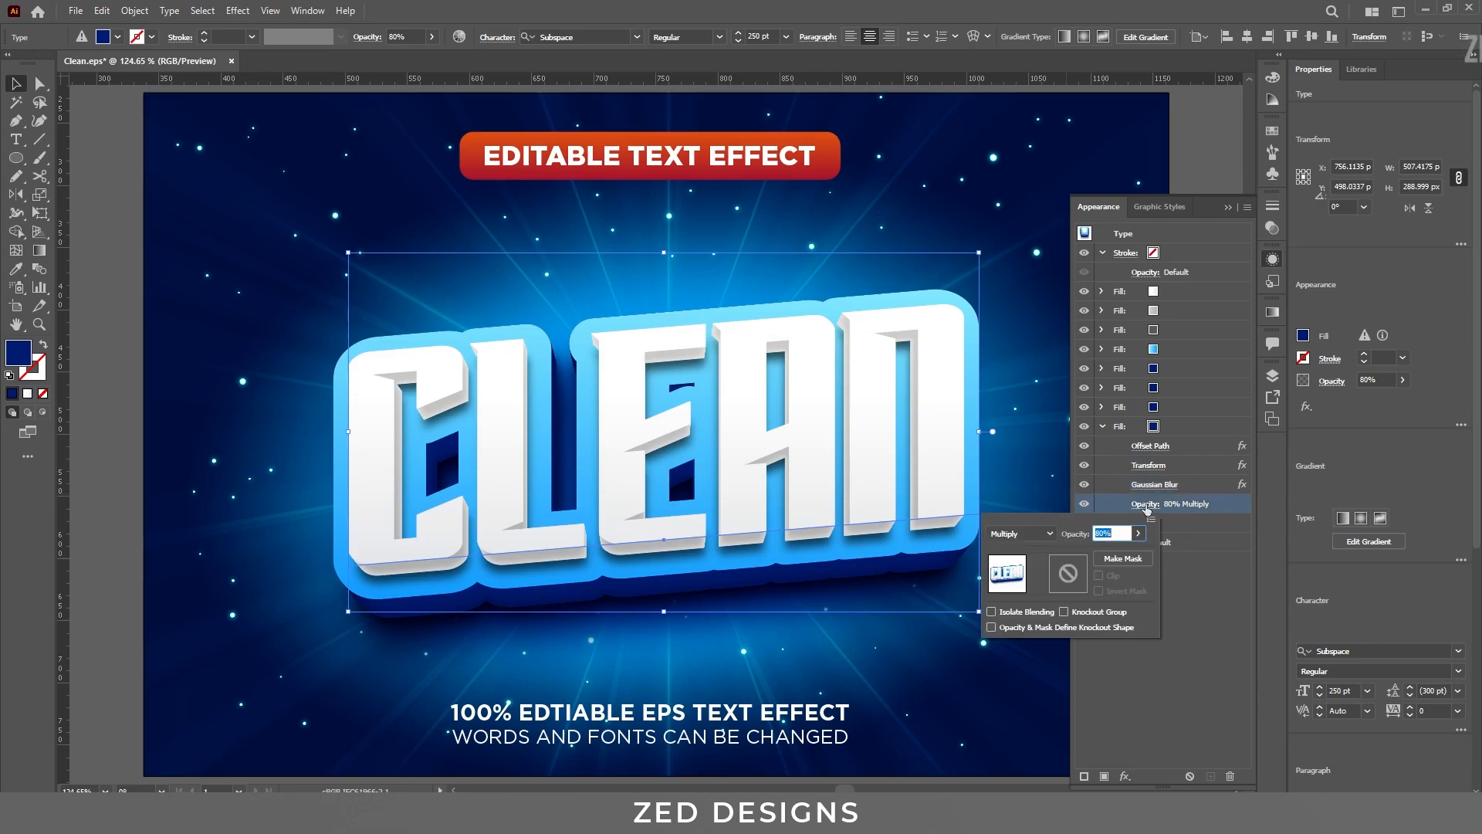
type("50")
key("Tab")
left_click(1228, 208)
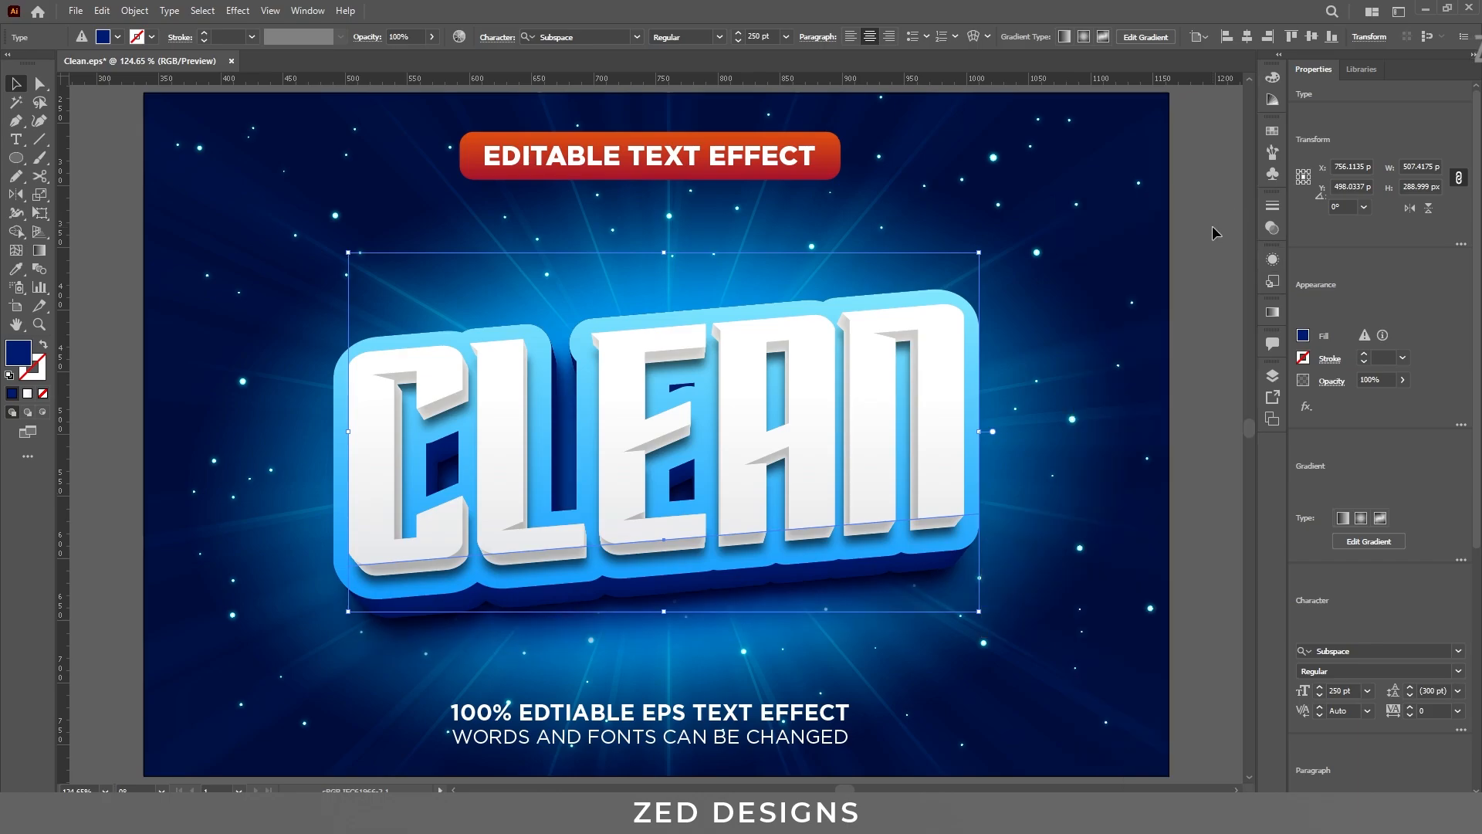
left_click(1215, 258)
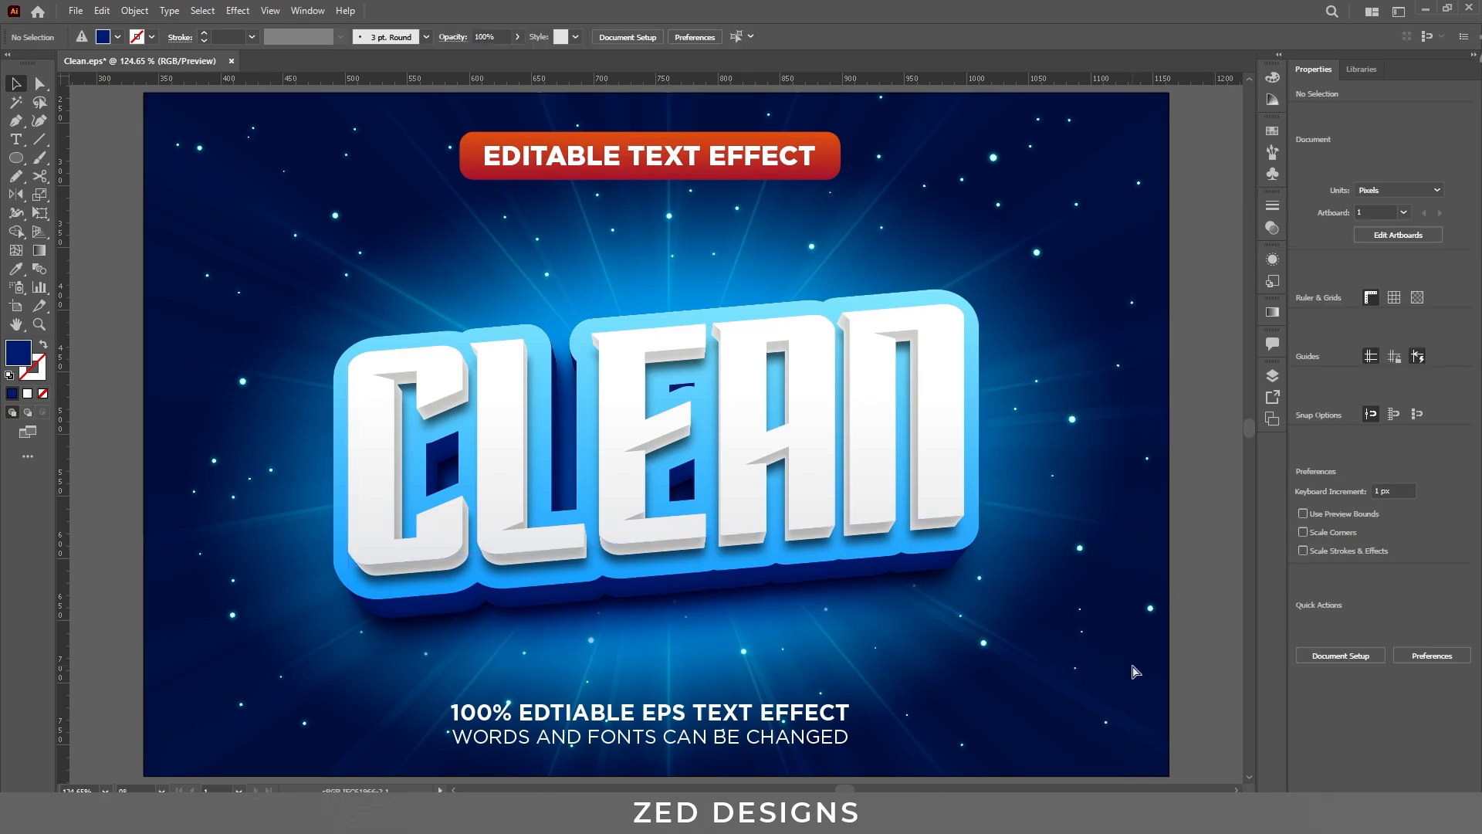
left_click_drag(663, 649, 715, 671)
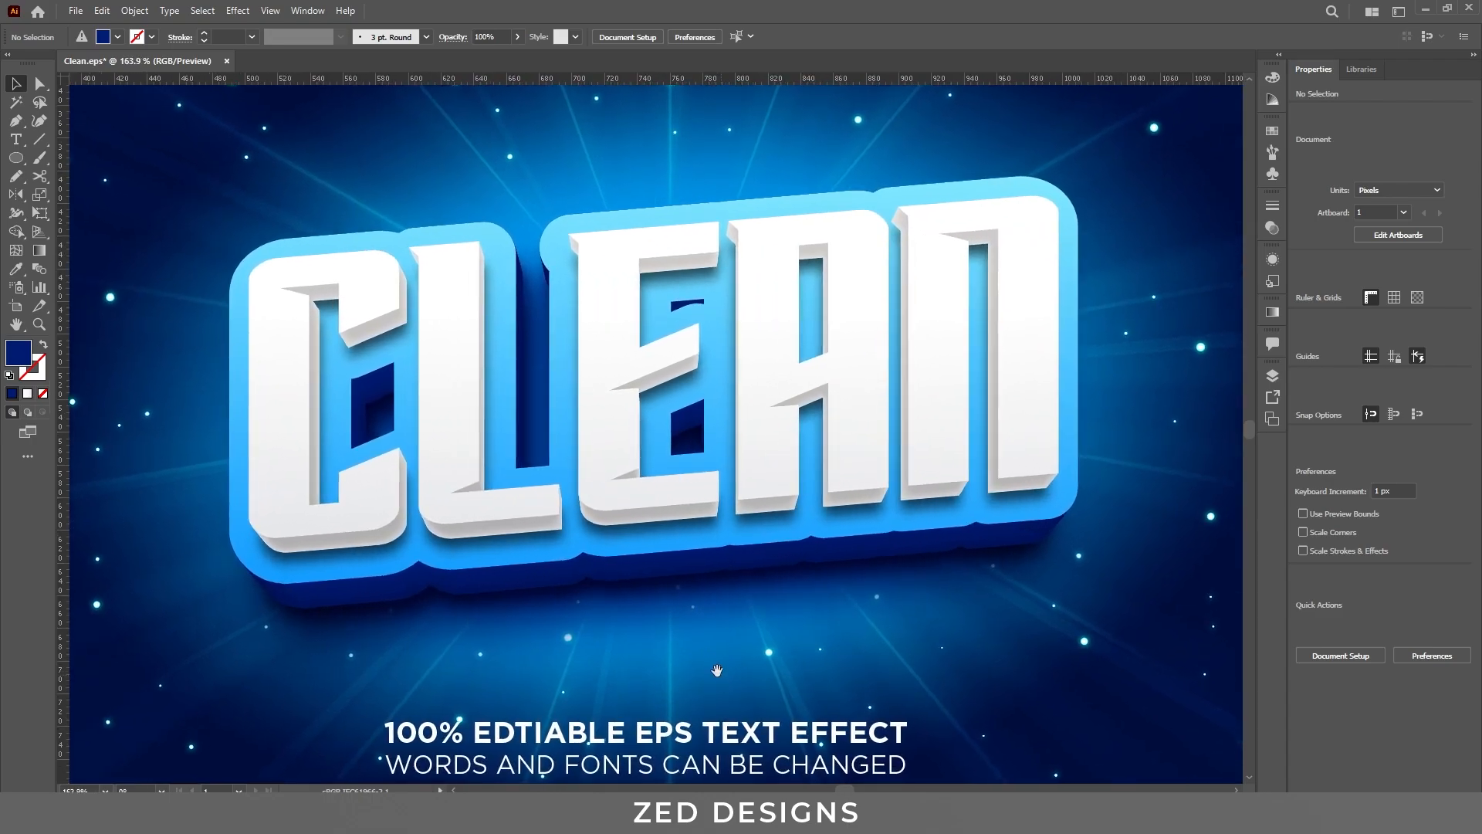